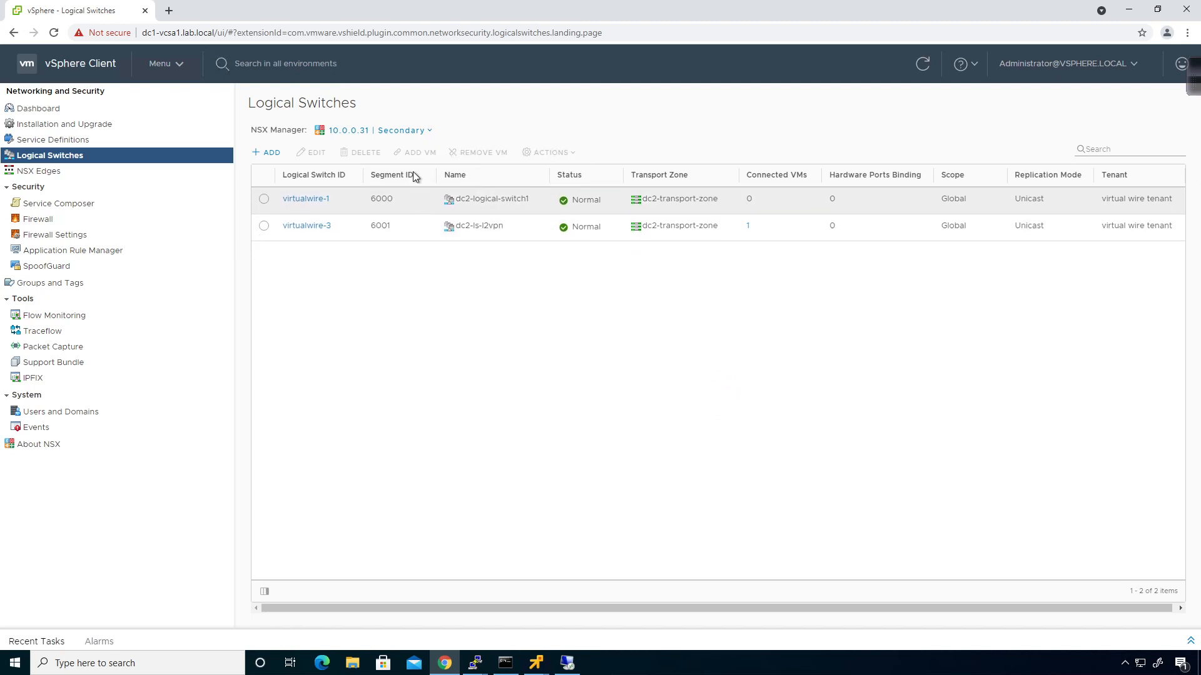
Switch the NSX Manager selector to 10.0.0.21 | Primary to list its logical switches
click(403, 130)
click(415, 161)
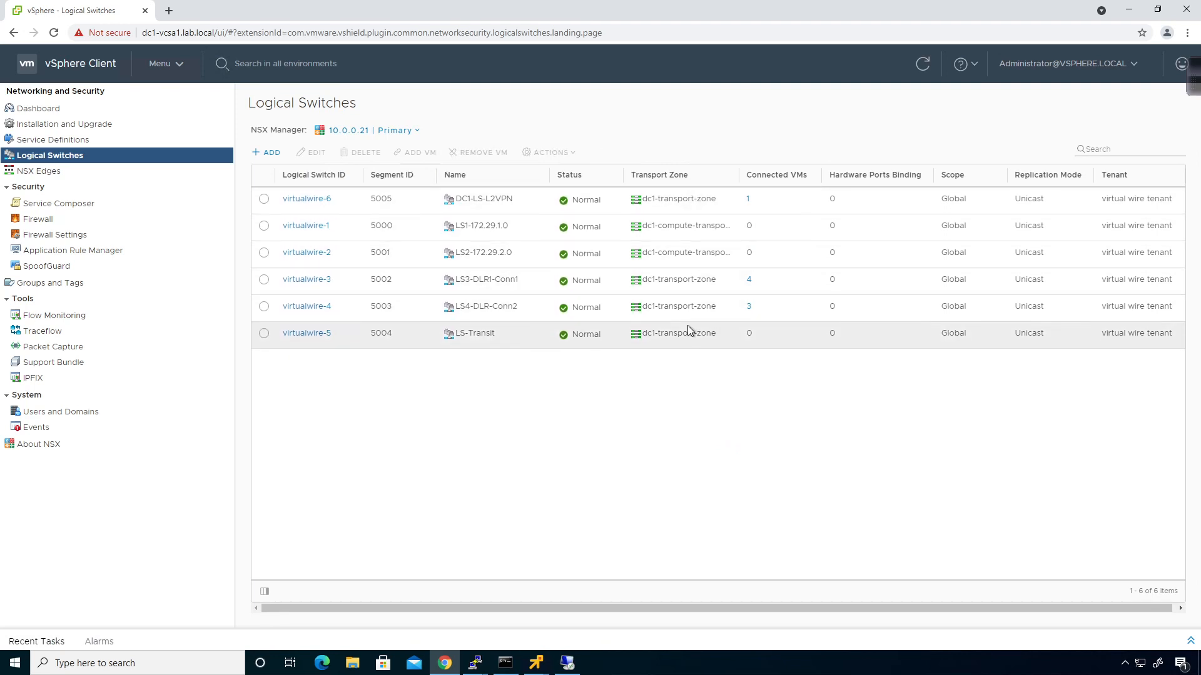
Add the logical switch universal-logical-switch1 on universal-transport-zone, keeping Unicast replication
click(279, 154)
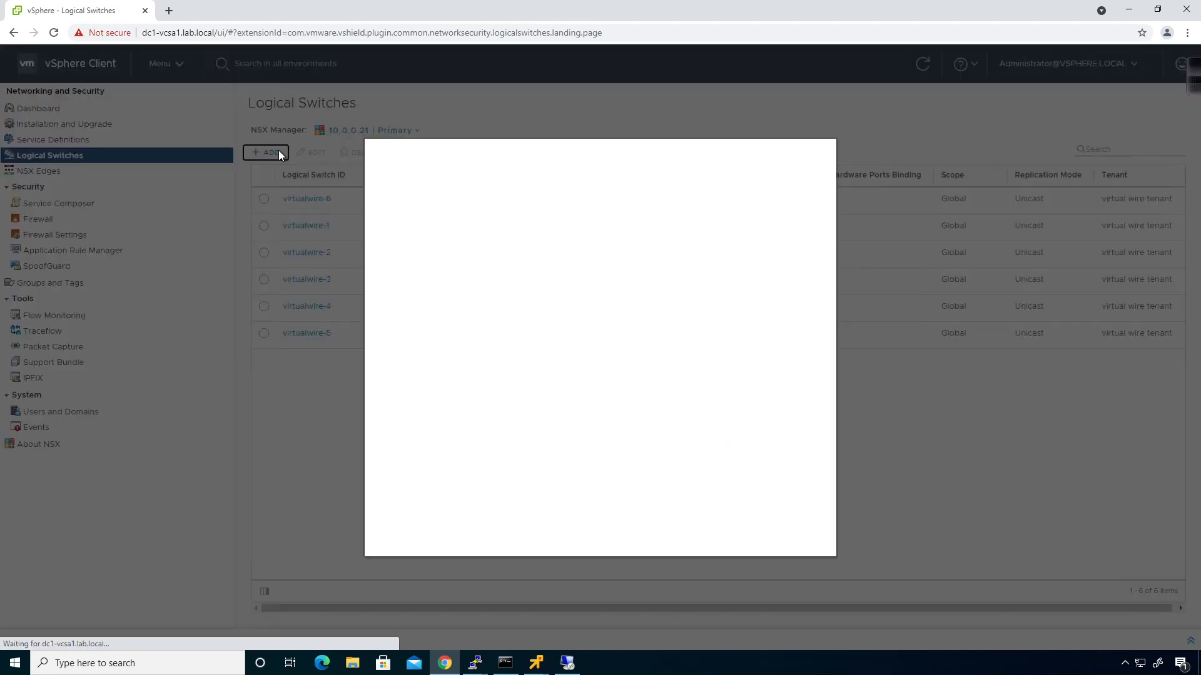
click(550, 207)
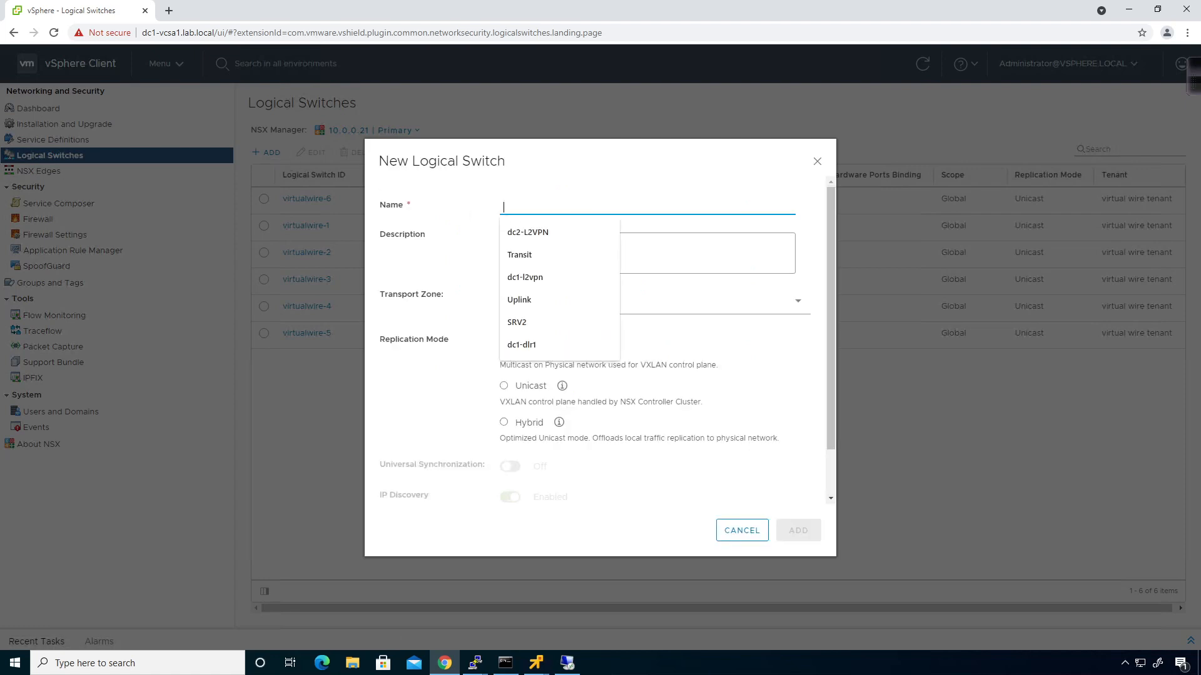
text(uni)
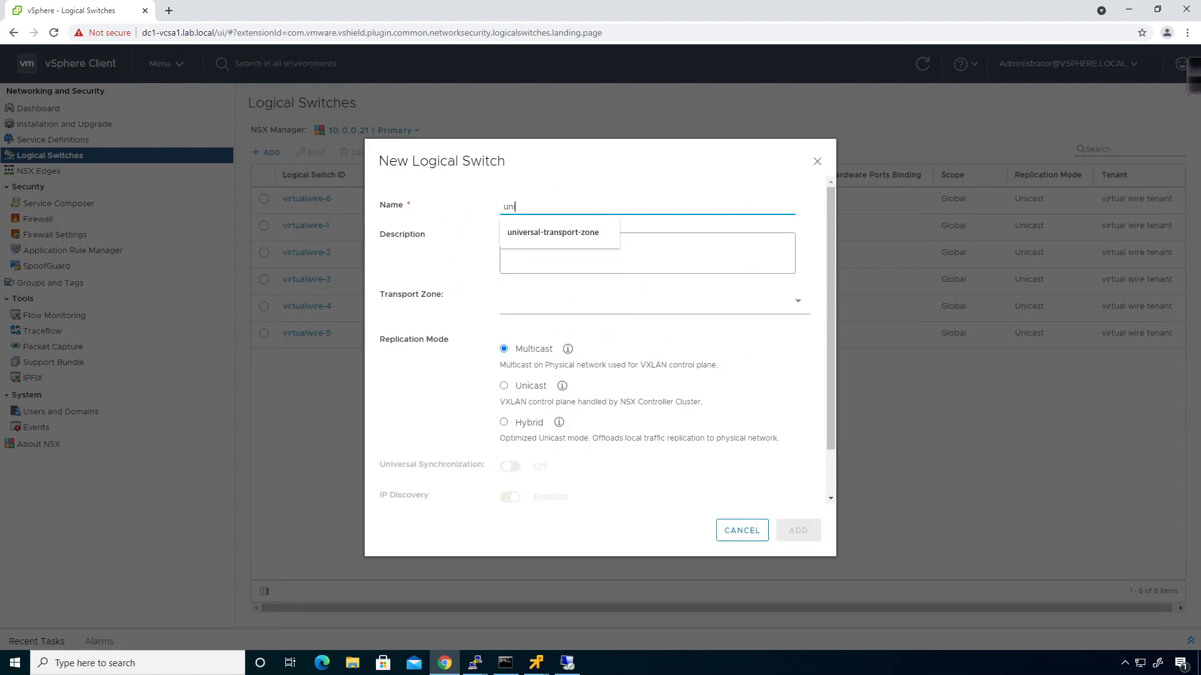
text(veral)
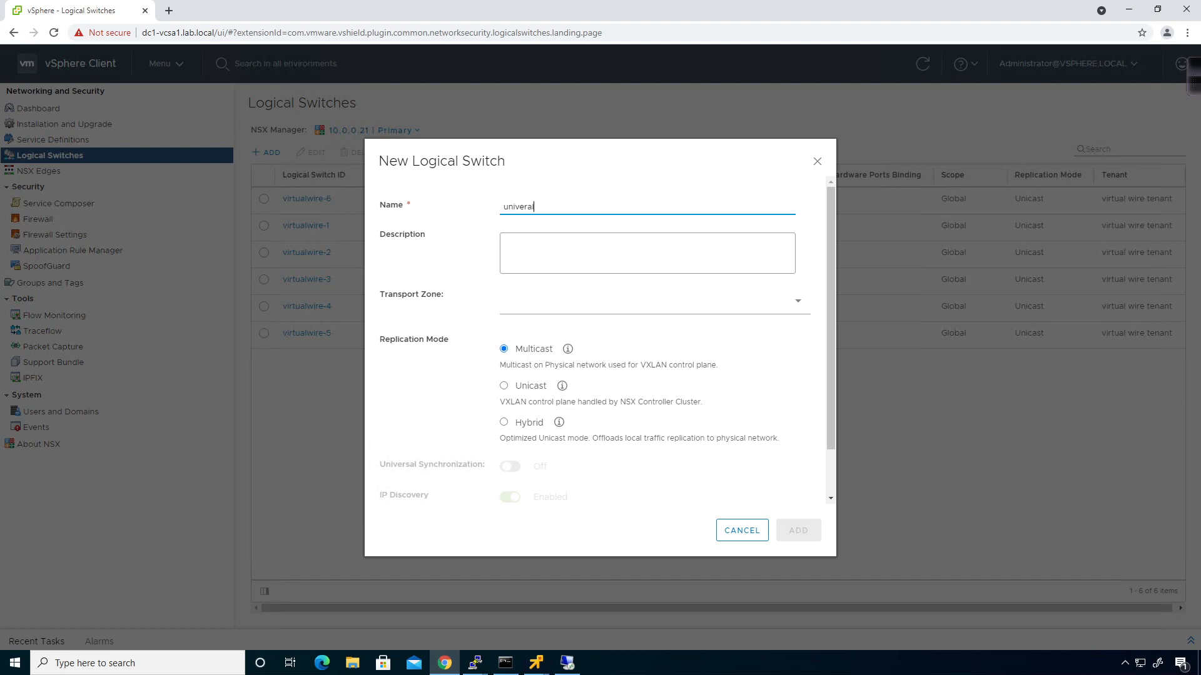
key(BackSpace)
key(BackSpace)
text(sal-)
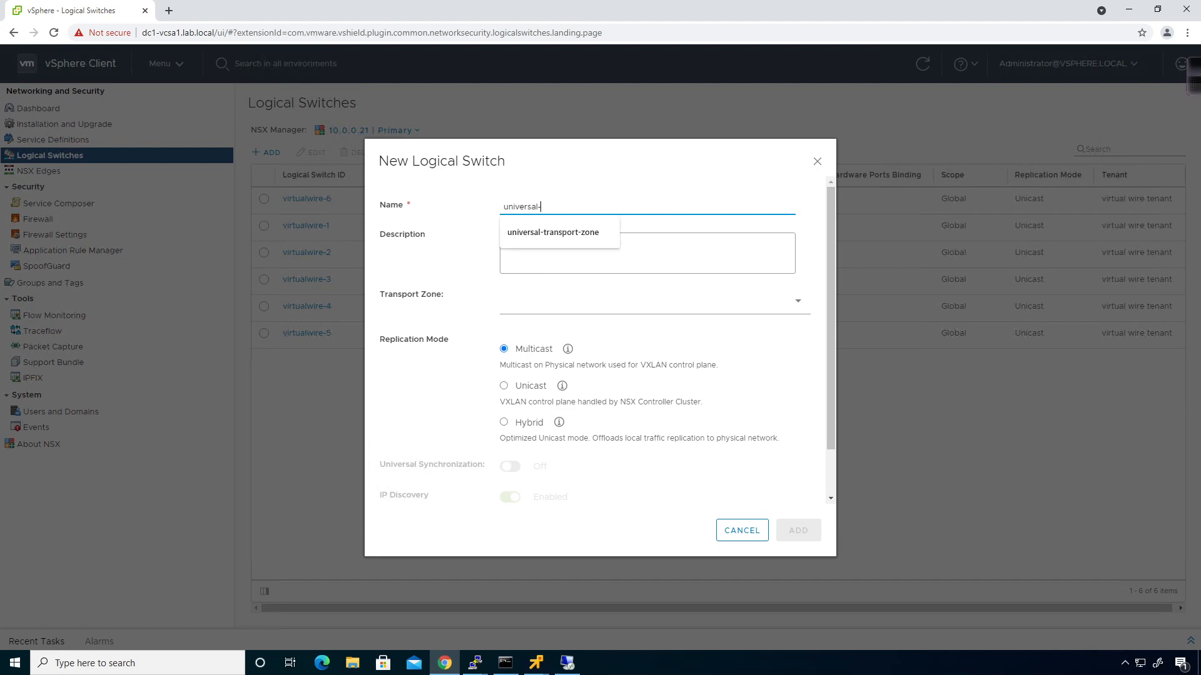
text(logical-switch1)
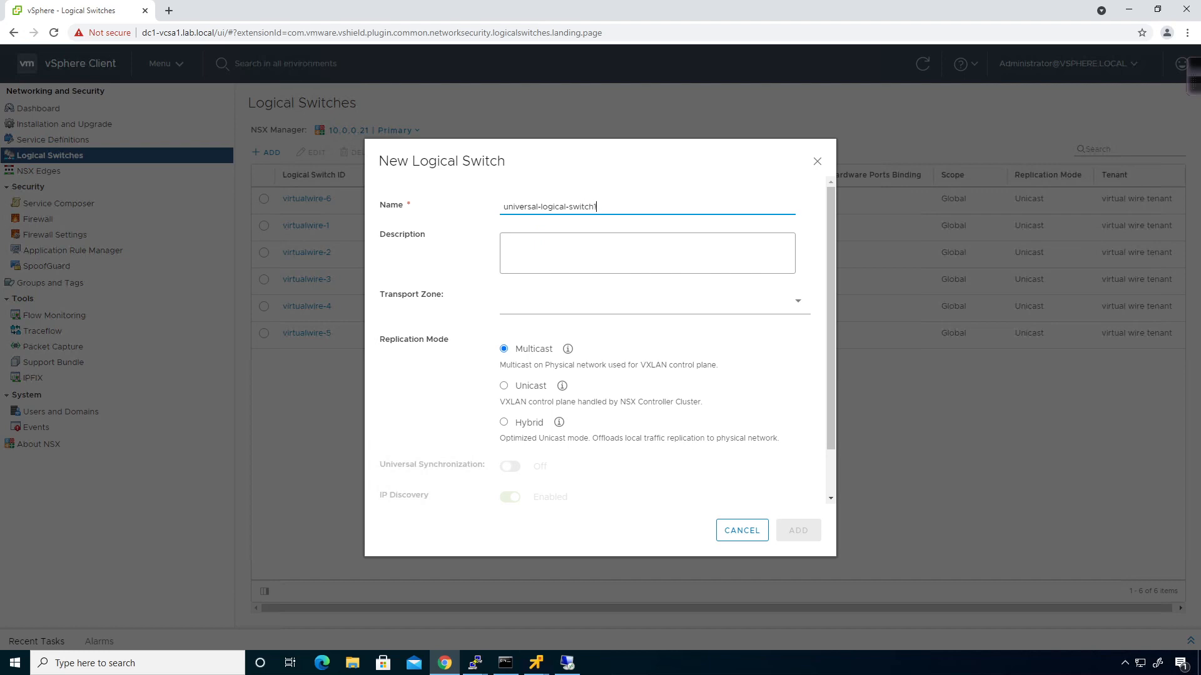
click(504, 307)
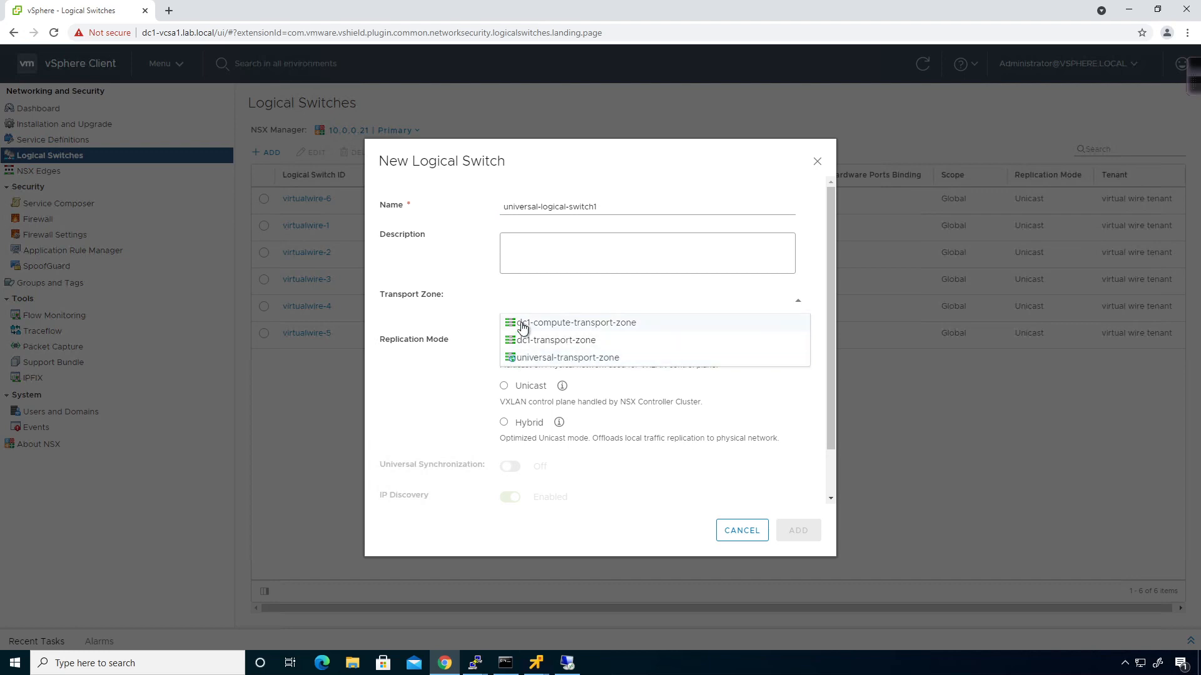
click(525, 358)
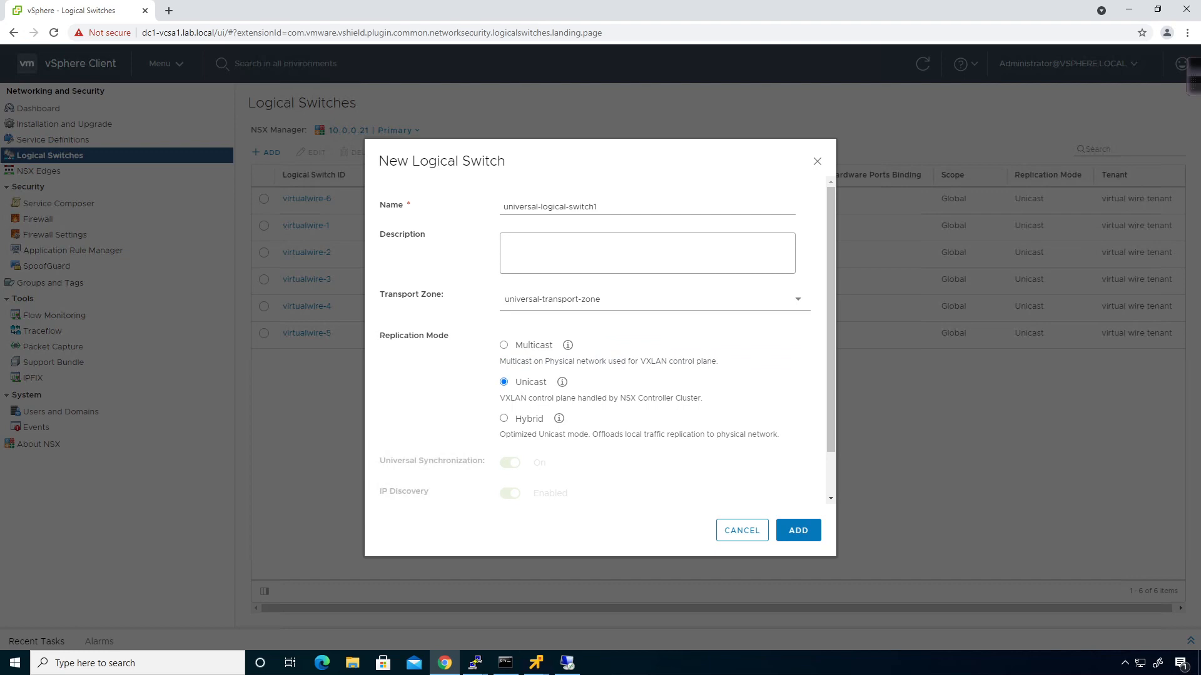
click(805, 531)
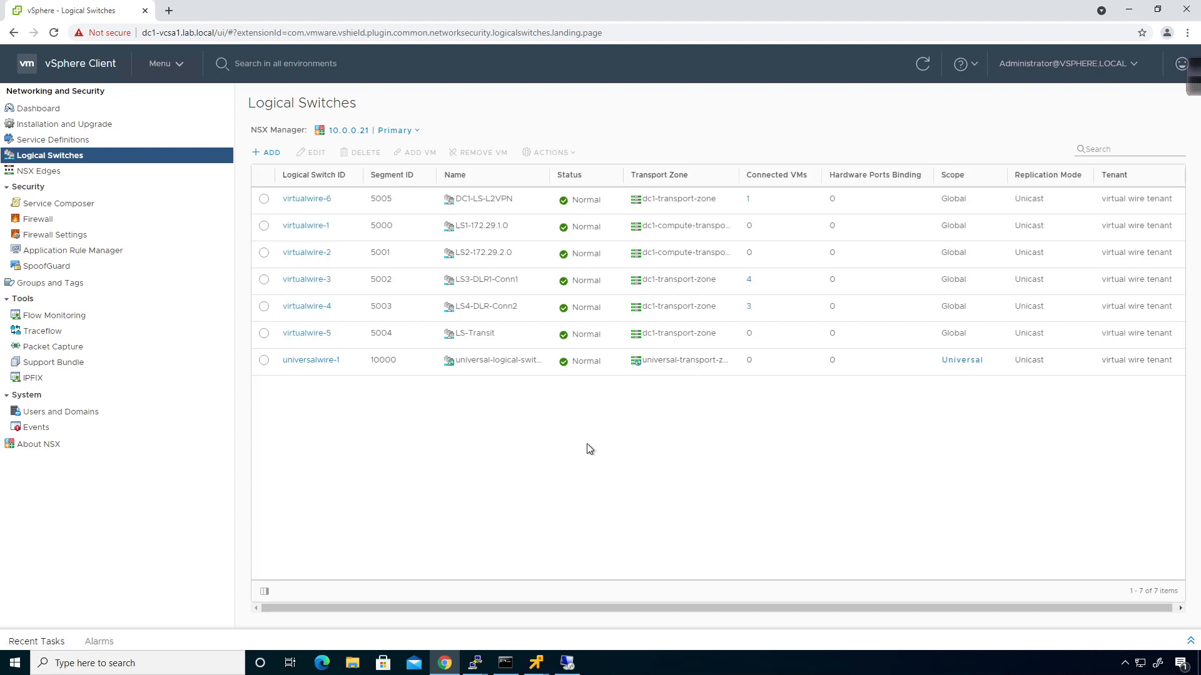
Fill in a new switch named universal-logical-switch2 on universal-transport-zone with Unicast, and submit it
click(273, 153)
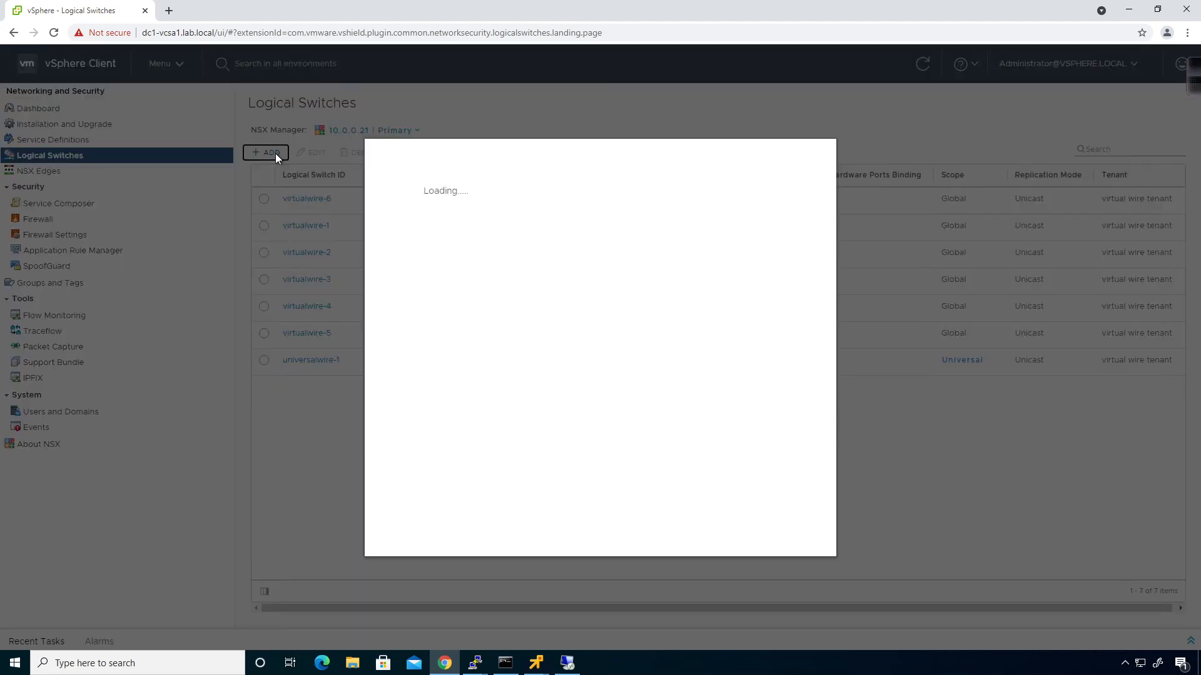
click(544, 208)
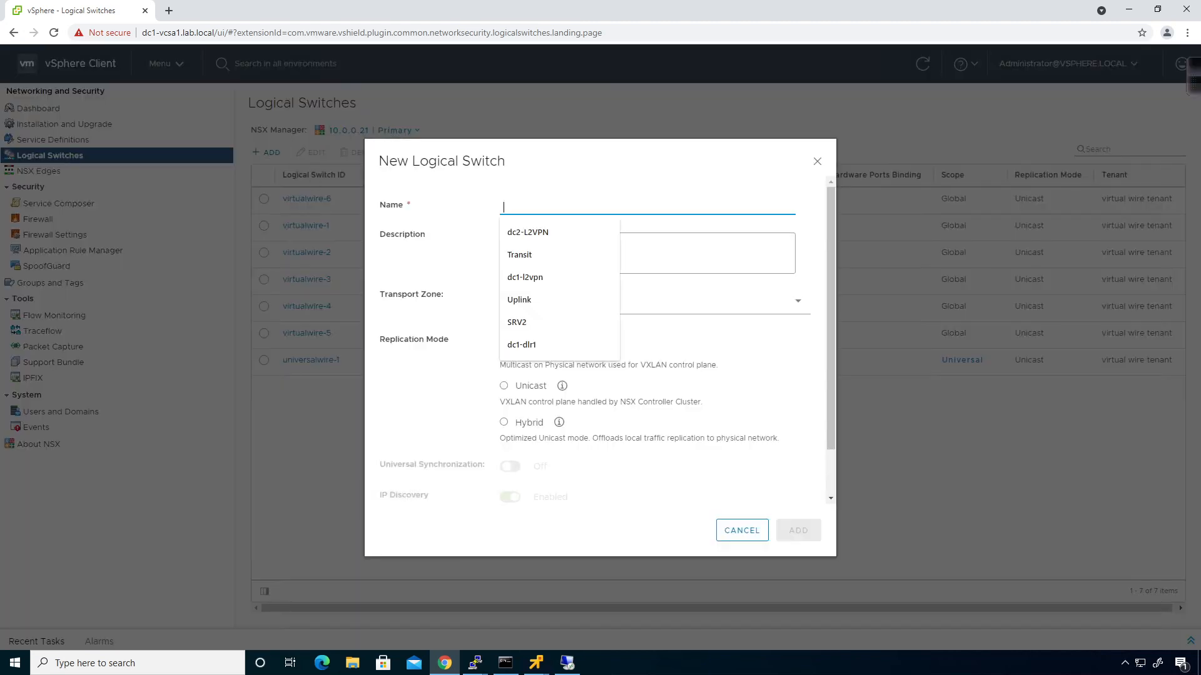
text(uni)
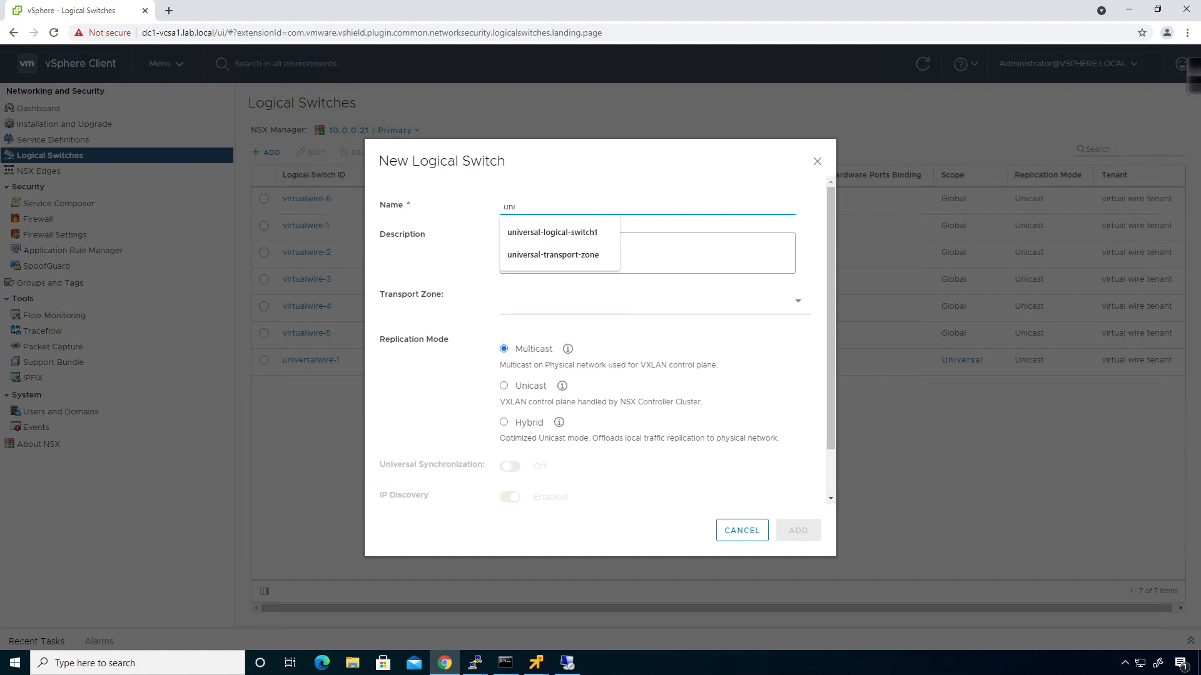
key(Down)
key(Tab)
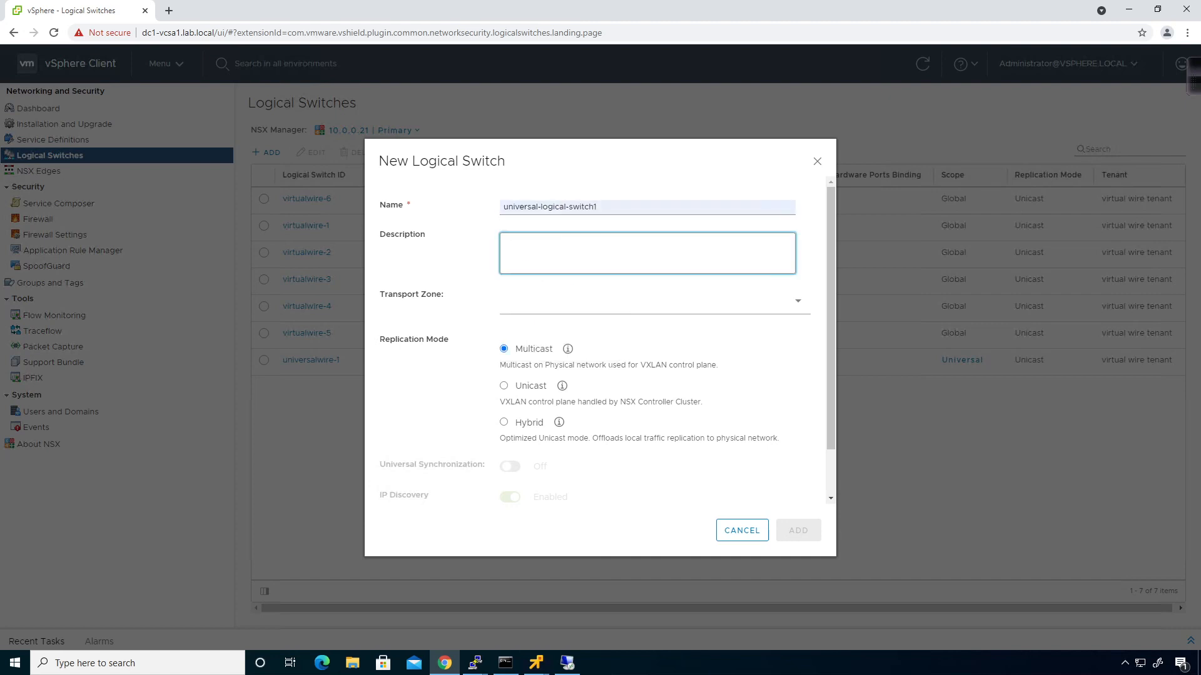
key(shift+Tab)
key(End)
key(BackSpace)
text(2)
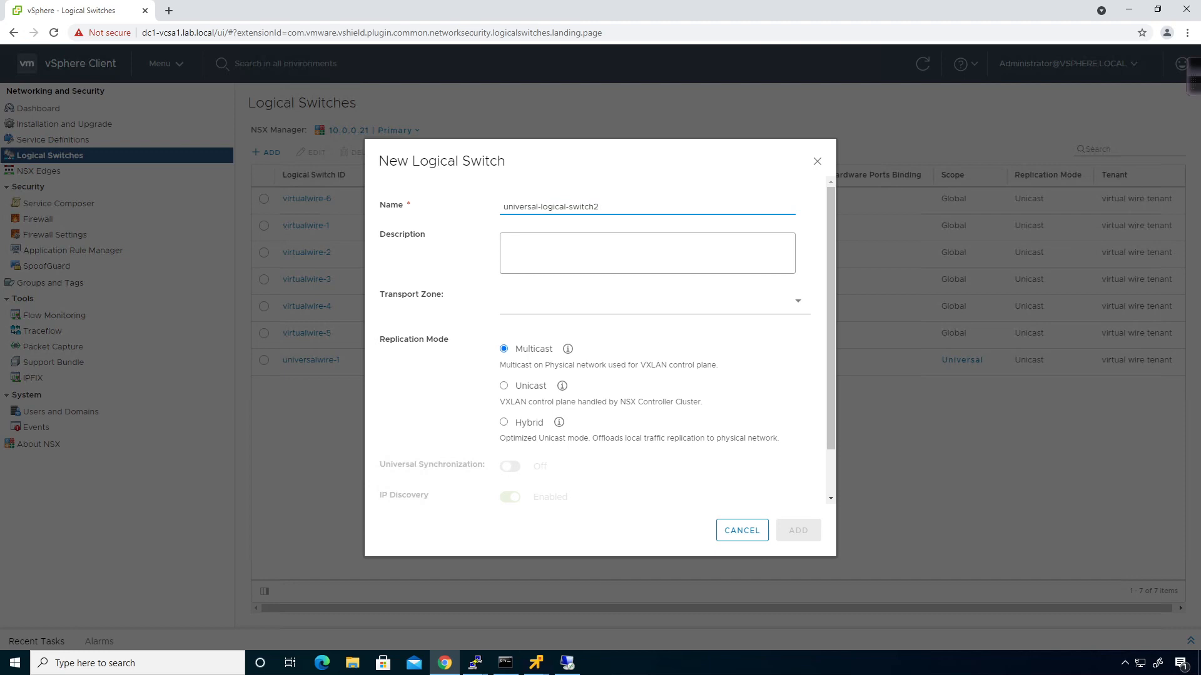
click(595, 303)
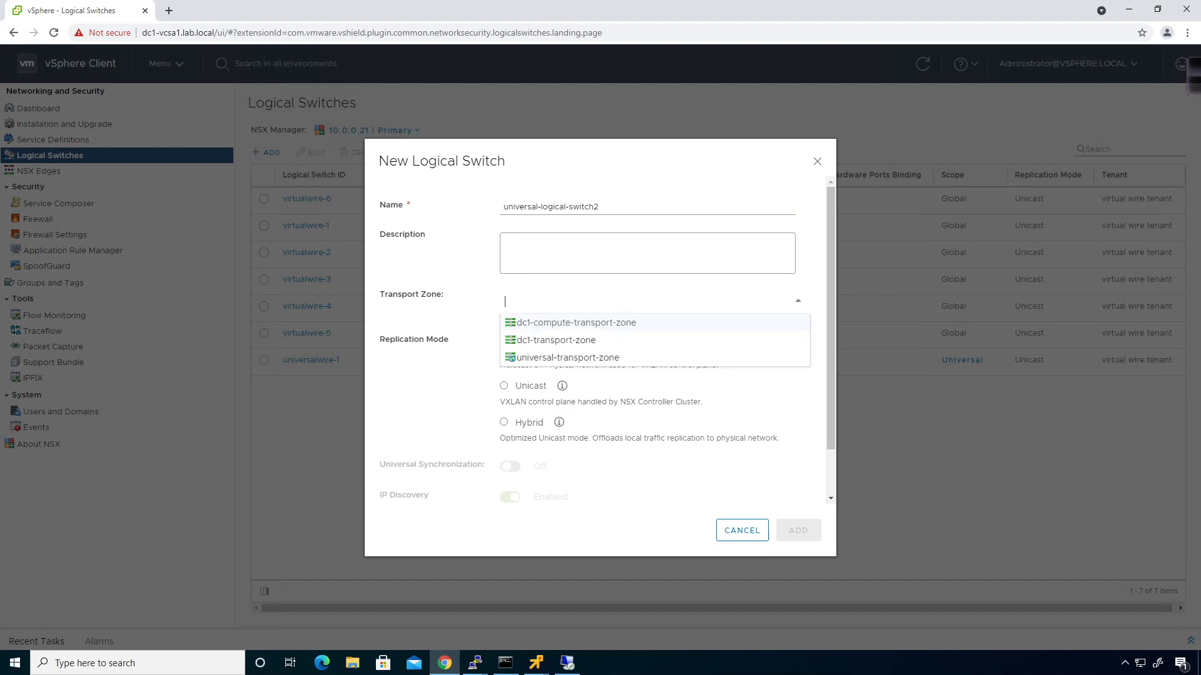
click(561, 358)
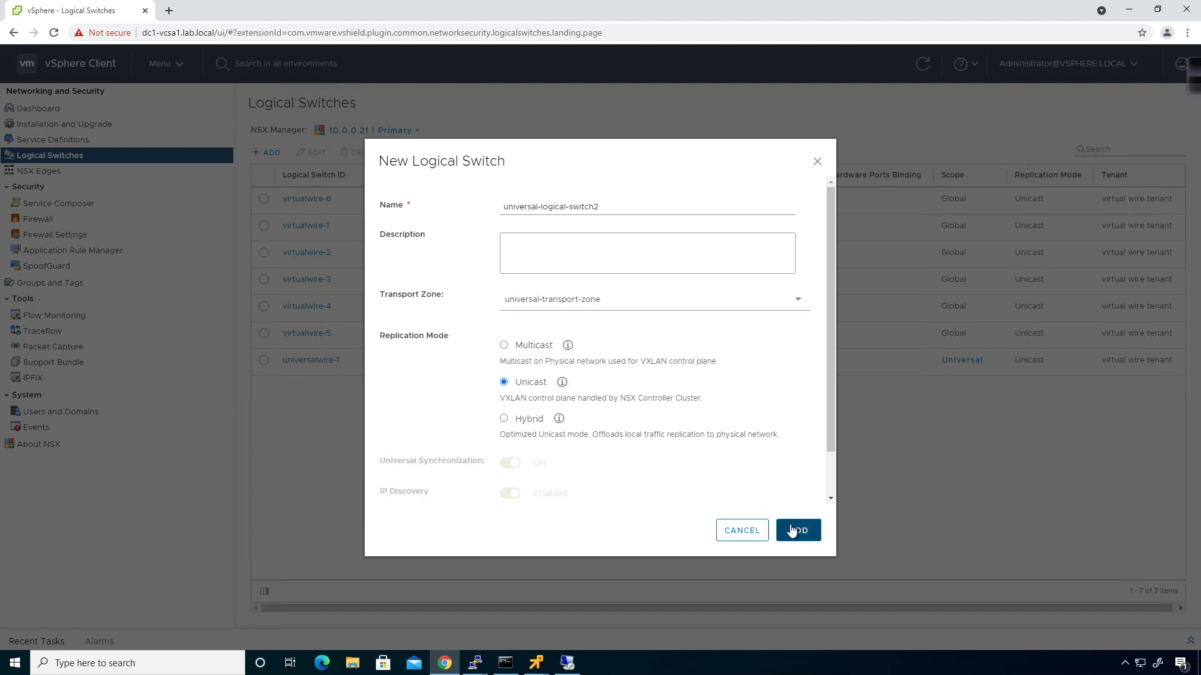
click(791, 530)
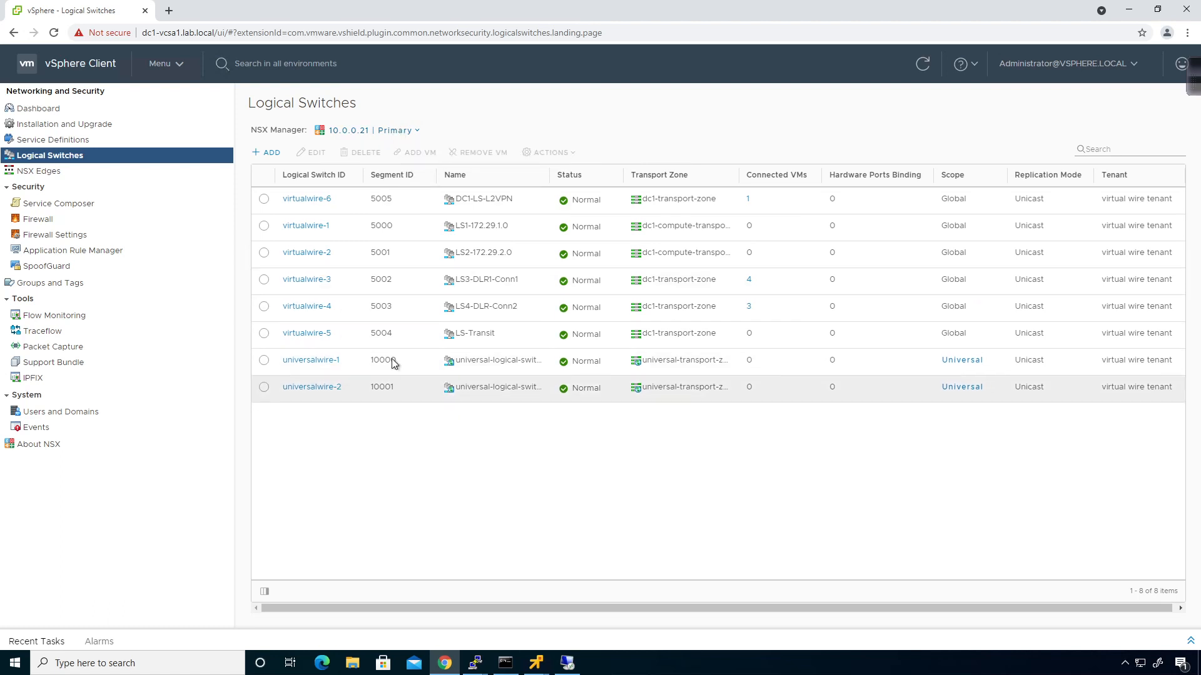
click(416, 132)
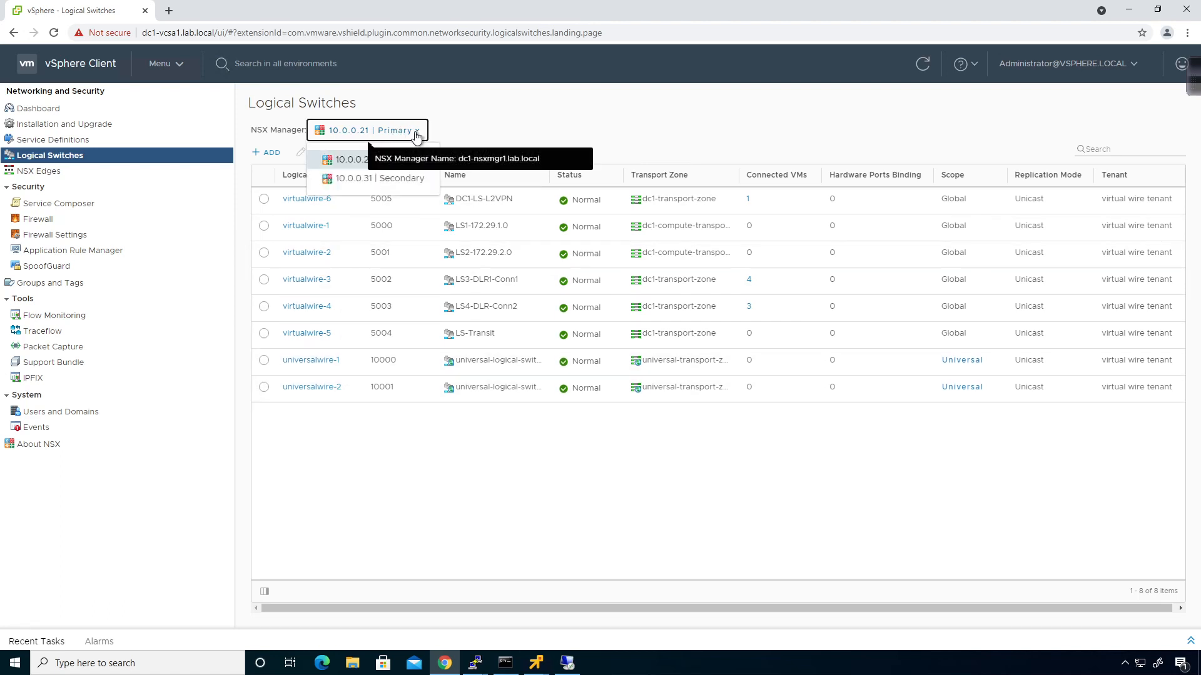
click(391, 172)
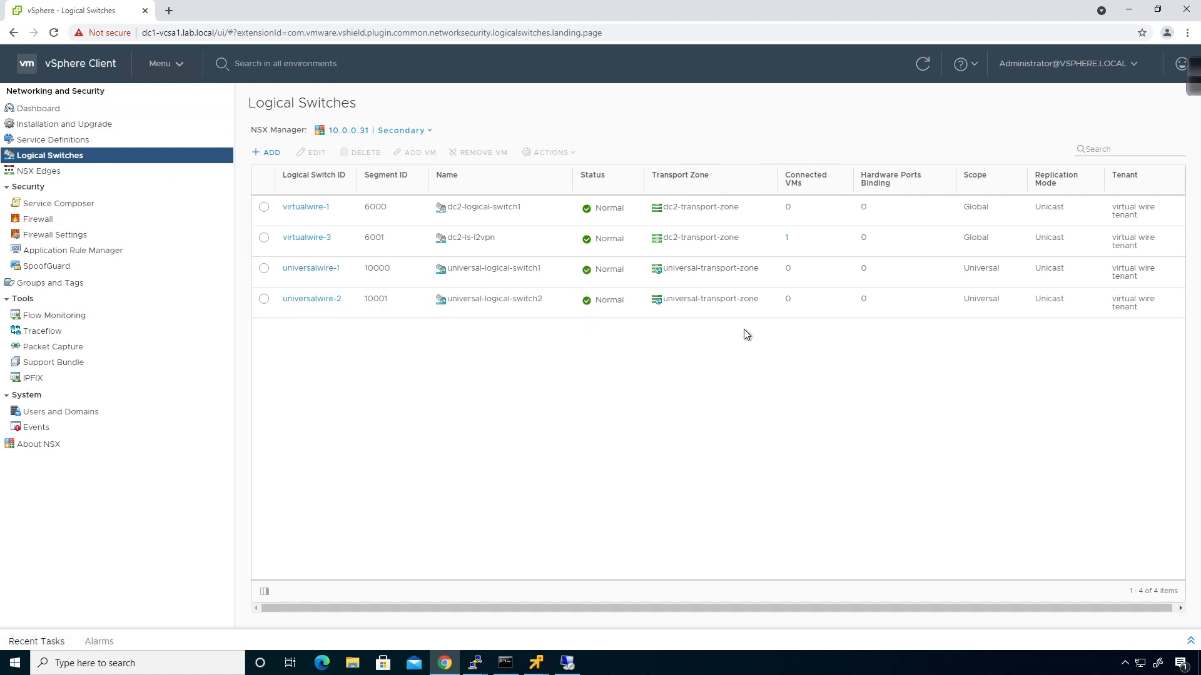
click(350, 130)
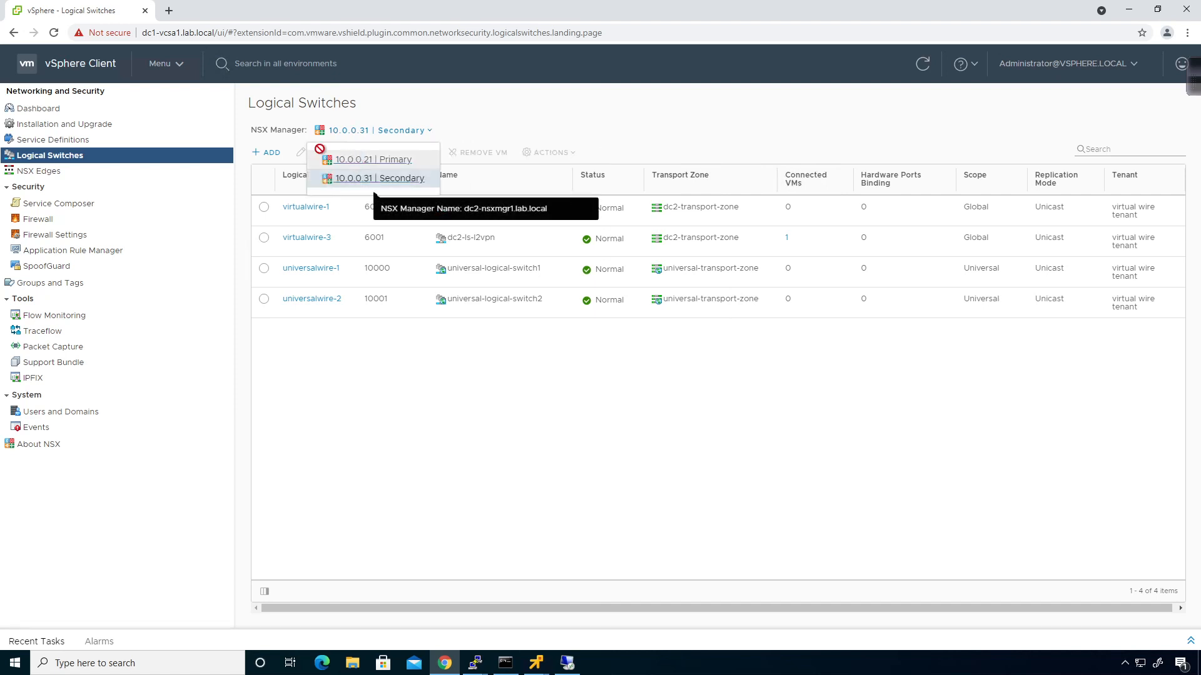
click(373, 159)
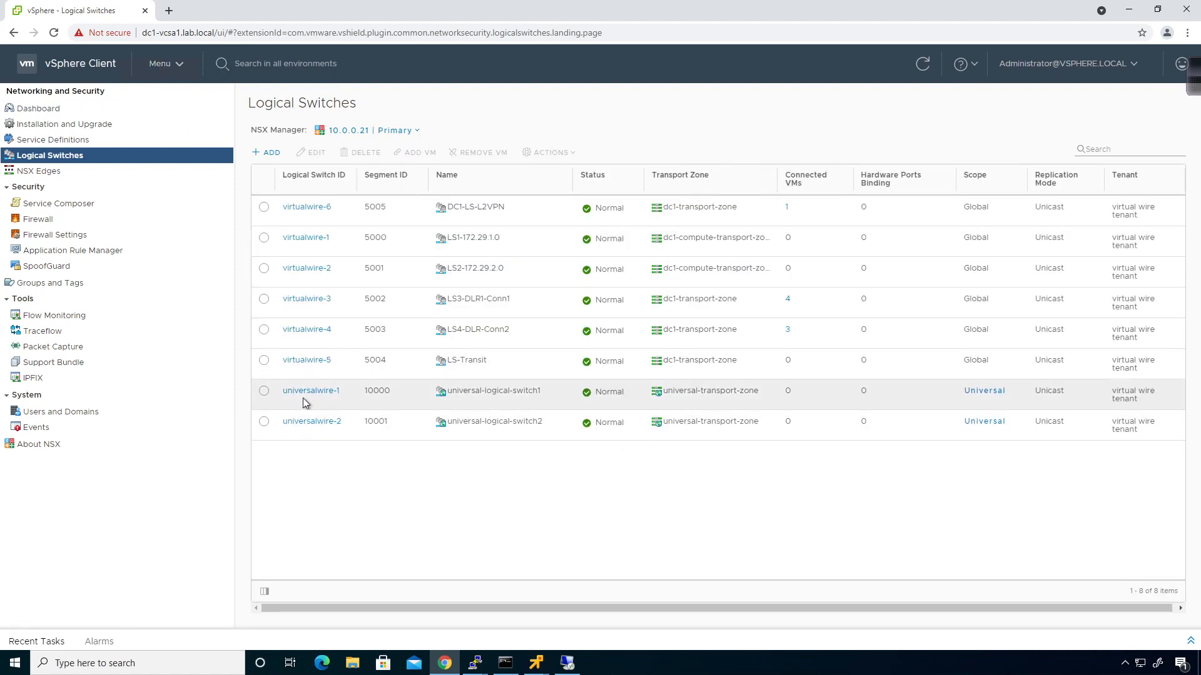
Start adding VMs to universal-logical-switch1, then cancel the wizard
click(264, 390)
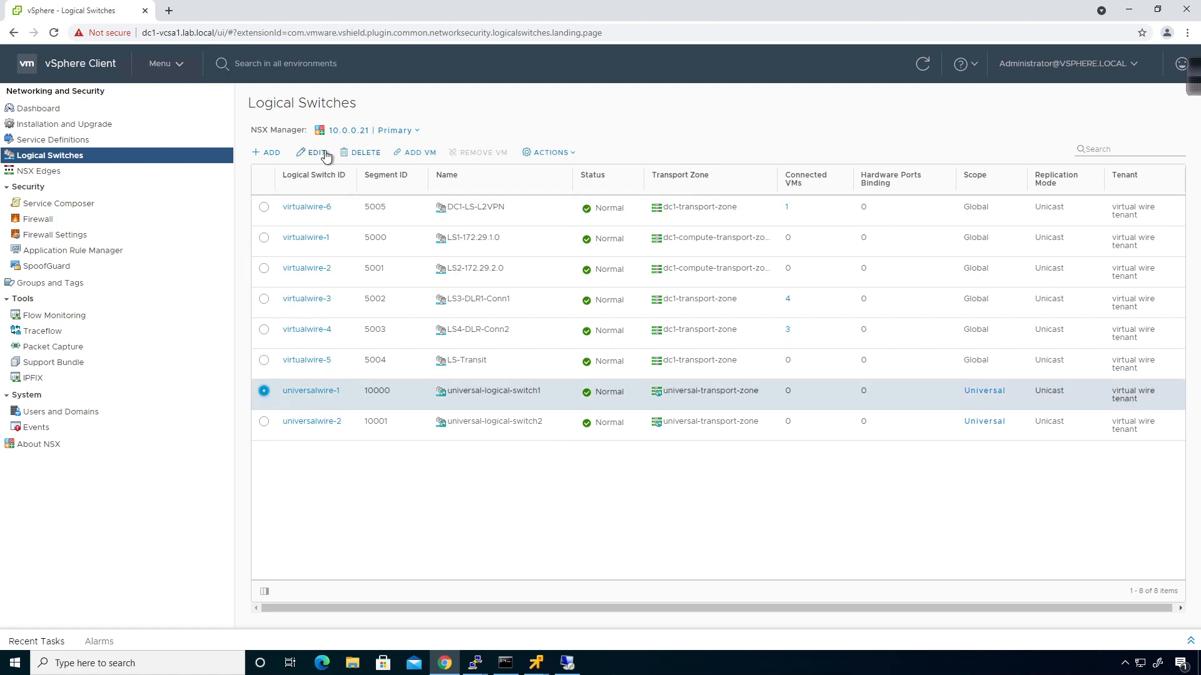
click(409, 155)
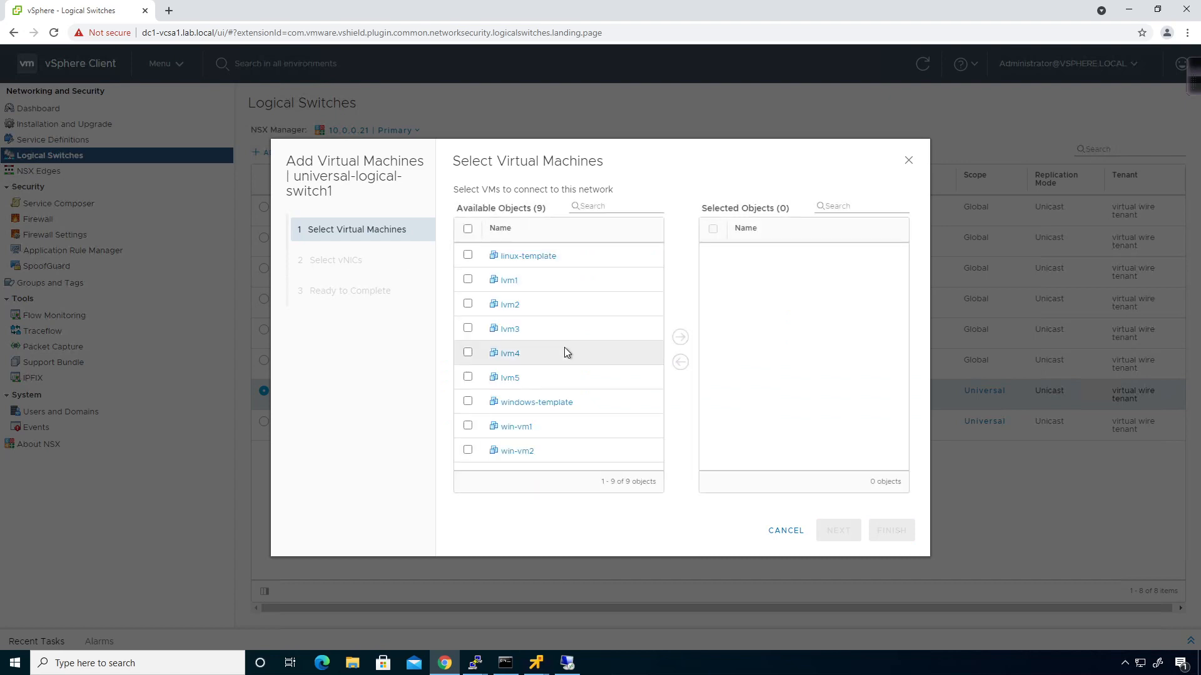
click(785, 531)
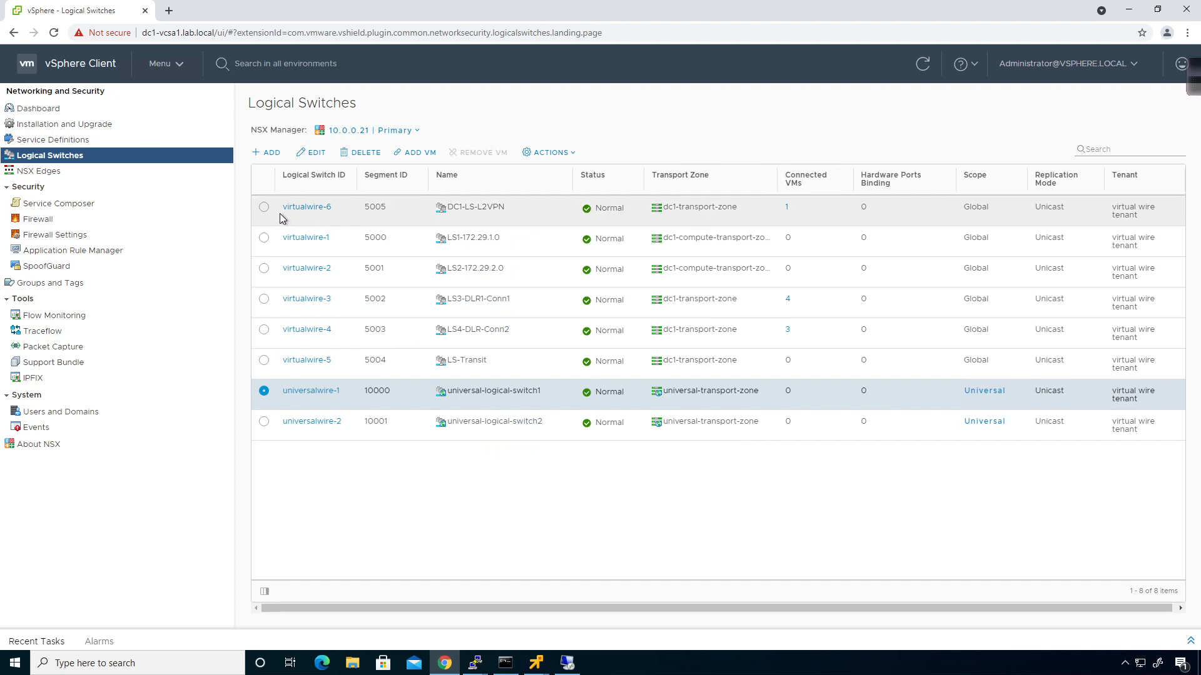
Remove win-vm2 from DC1-LS-L2VPN, then select the LS3-DLR1-Conn1 switch
click(264, 208)
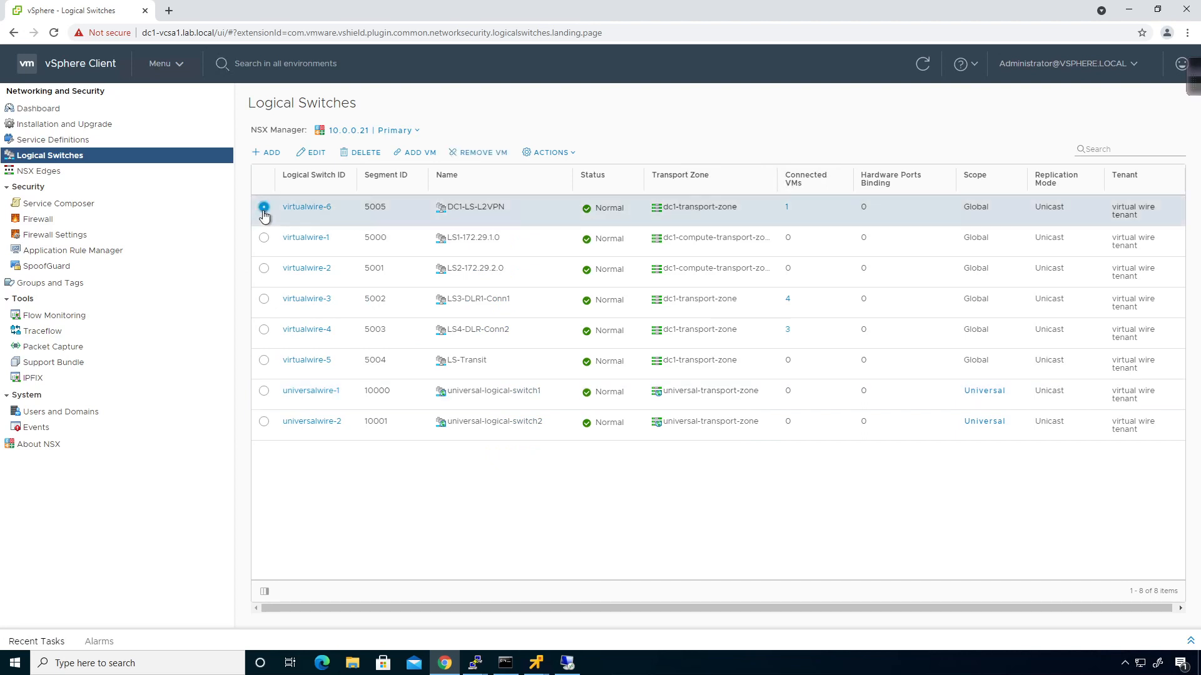
click(480, 153)
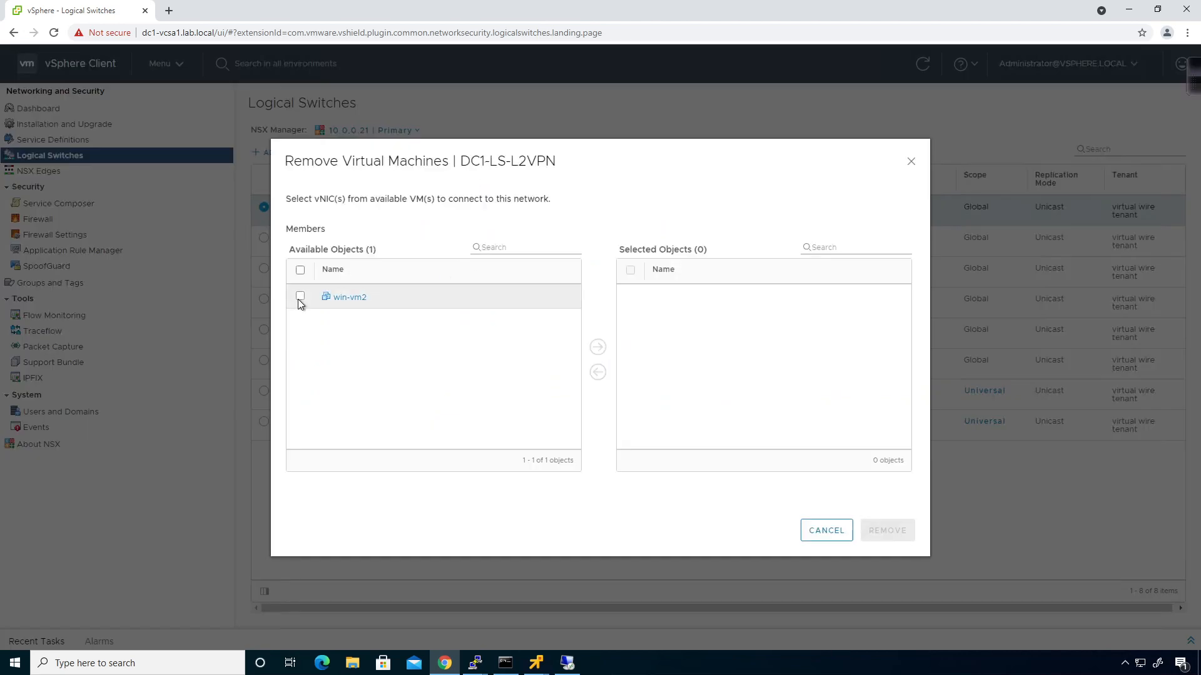
click(300, 297)
click(597, 348)
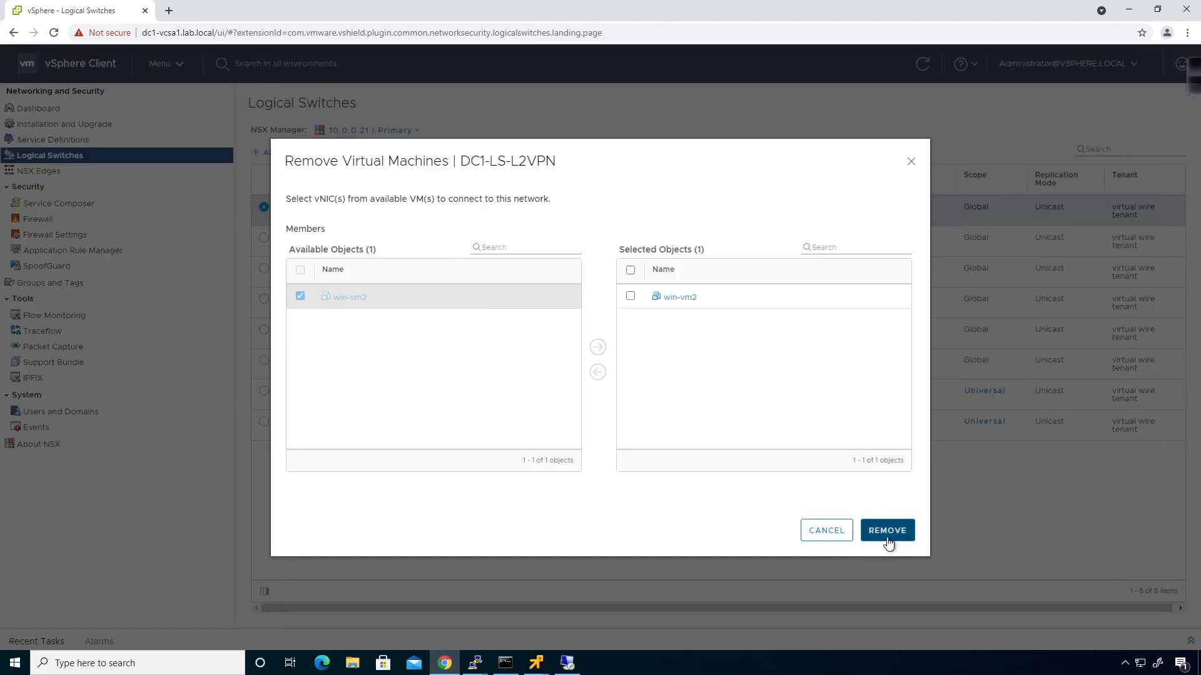
click(887, 531)
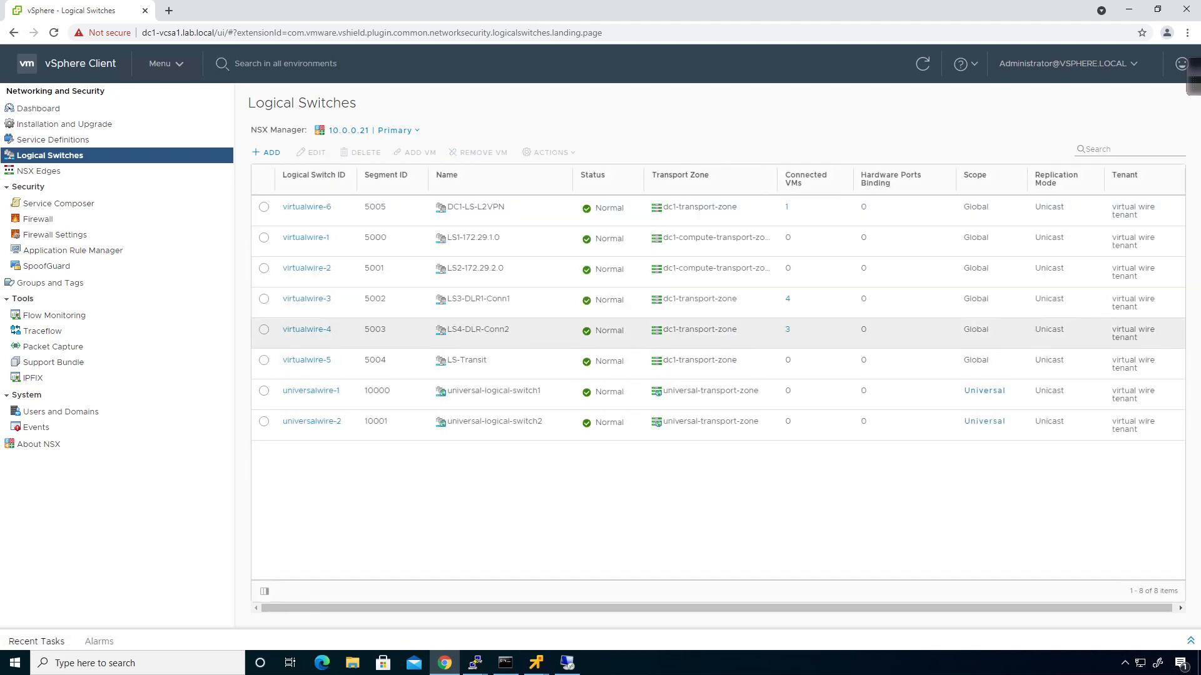
click(264, 303)
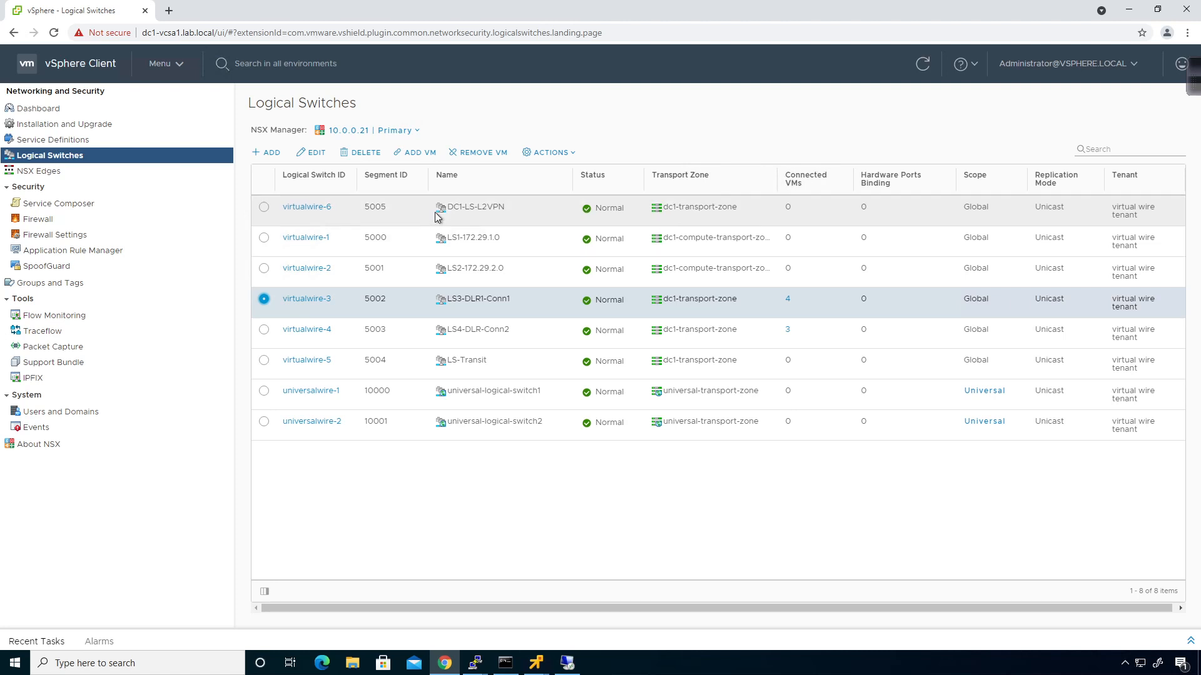
Remove all four connected VMs from LS3-DLR1-Conn1
click(478, 152)
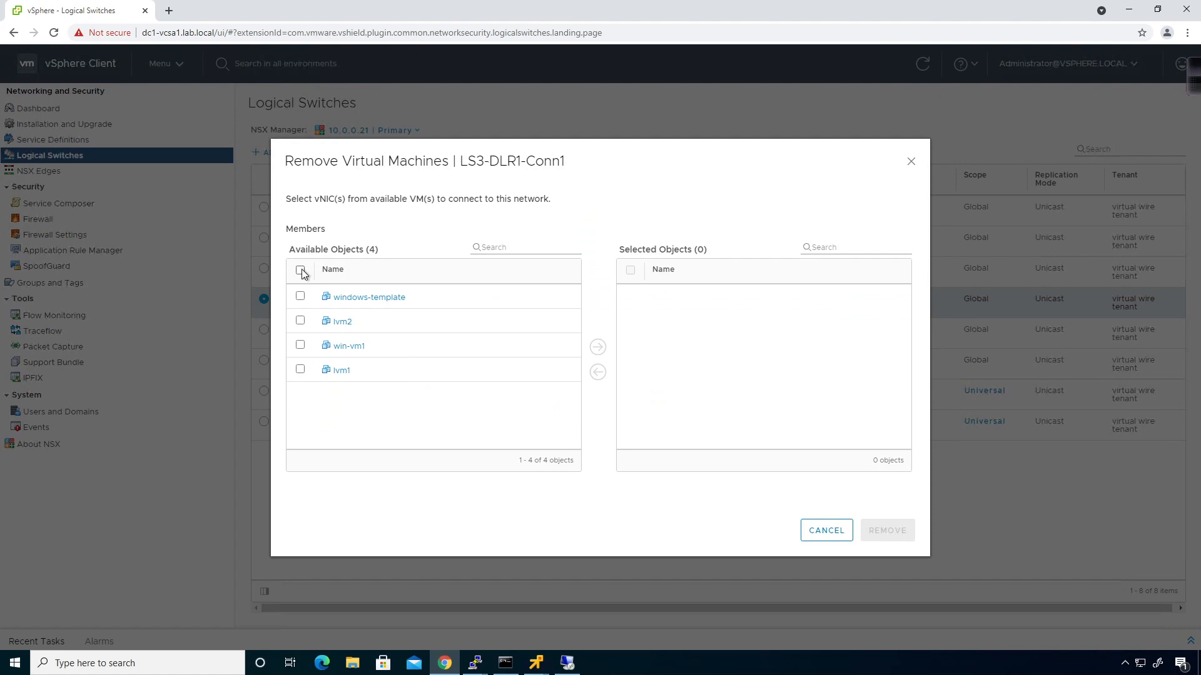
click(301, 270)
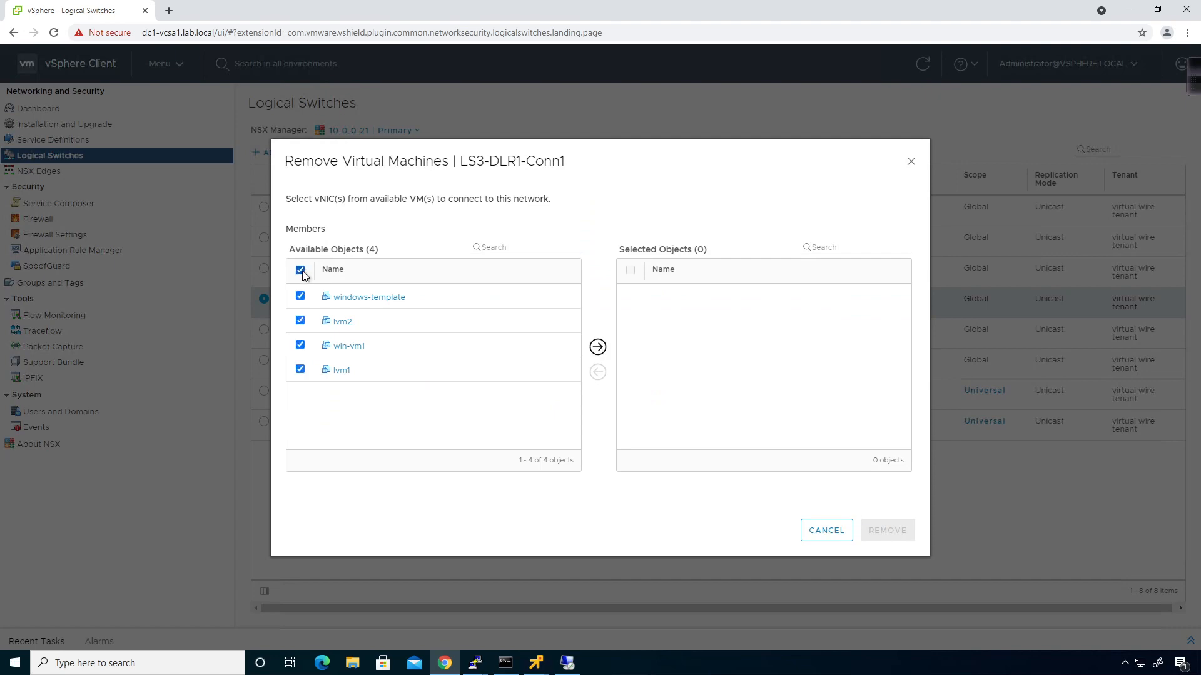
click(597, 349)
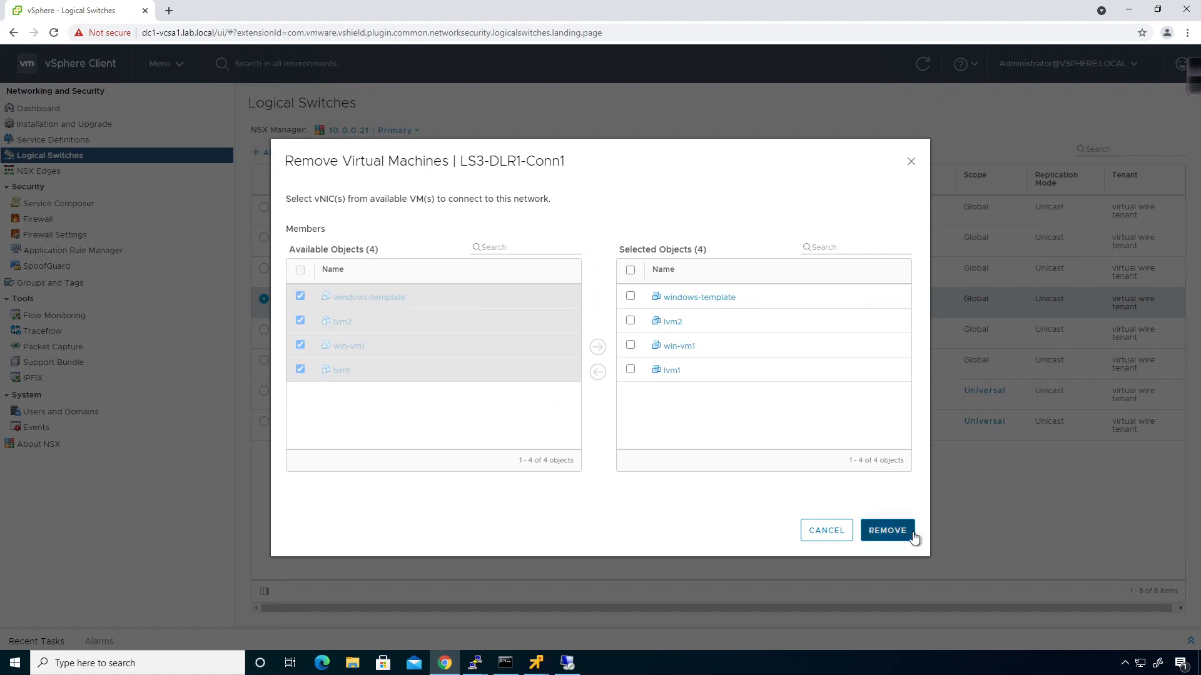
click(888, 530)
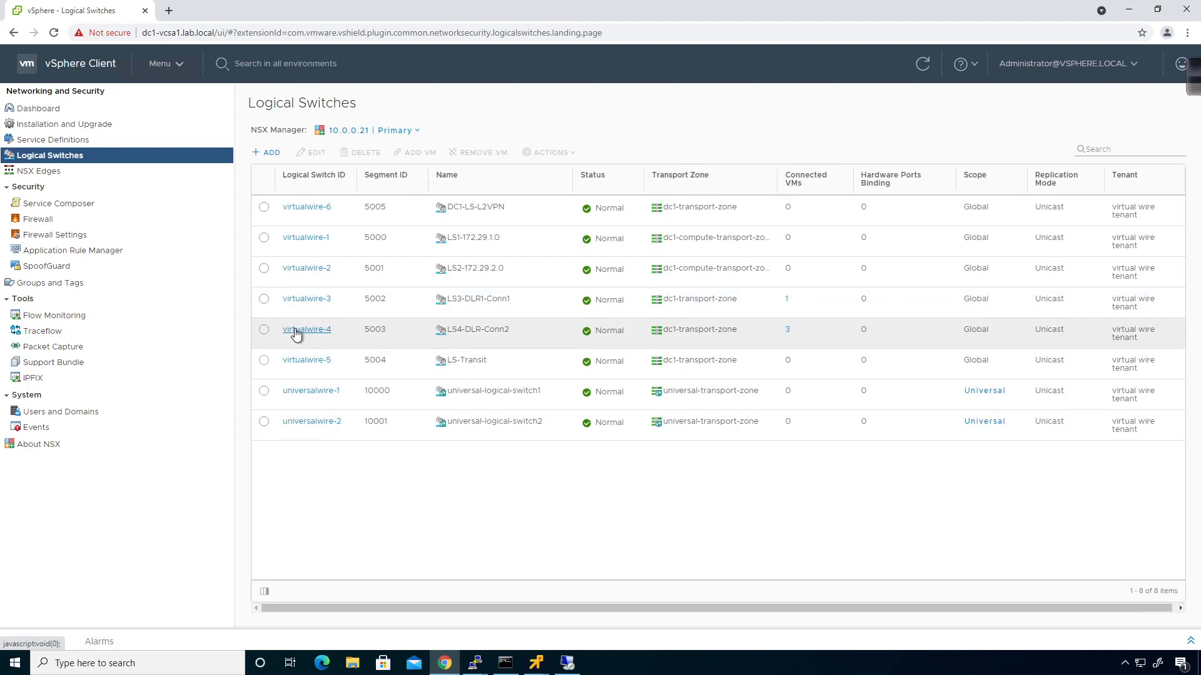
Remove lvm3, lvm4 and lvm5 from LS4-DLR-Conn2 and refresh the switch list
click(263, 331)
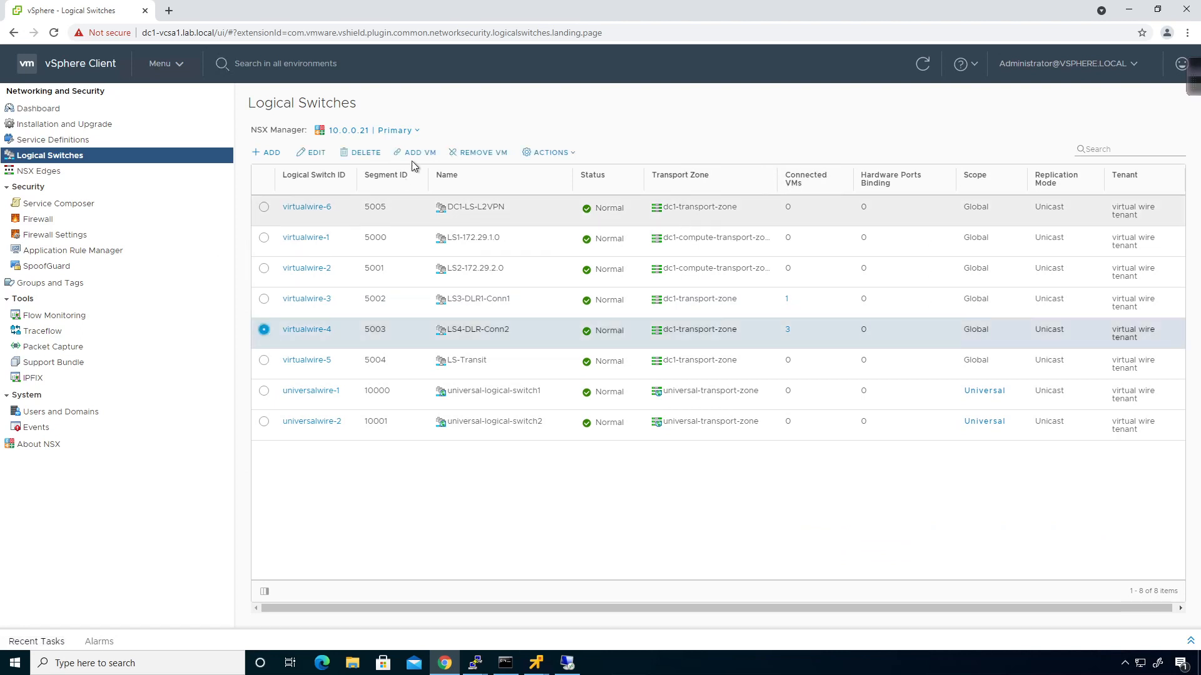
click(466, 154)
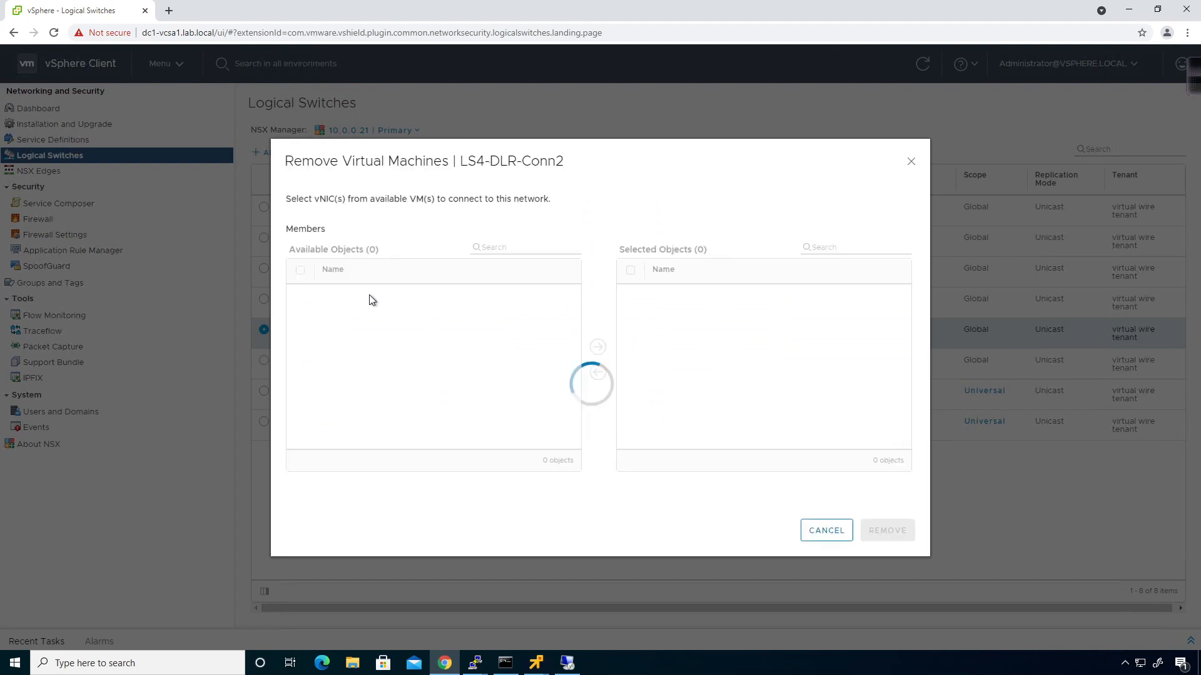
click(300, 270)
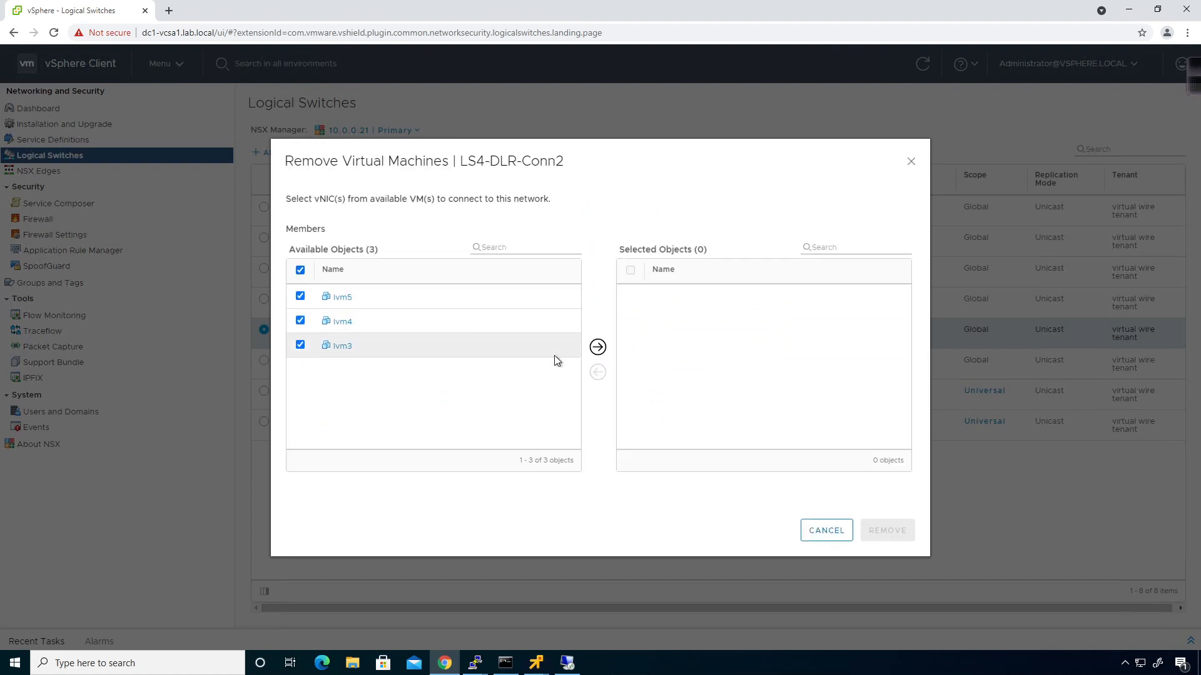
click(597, 347)
click(912, 535)
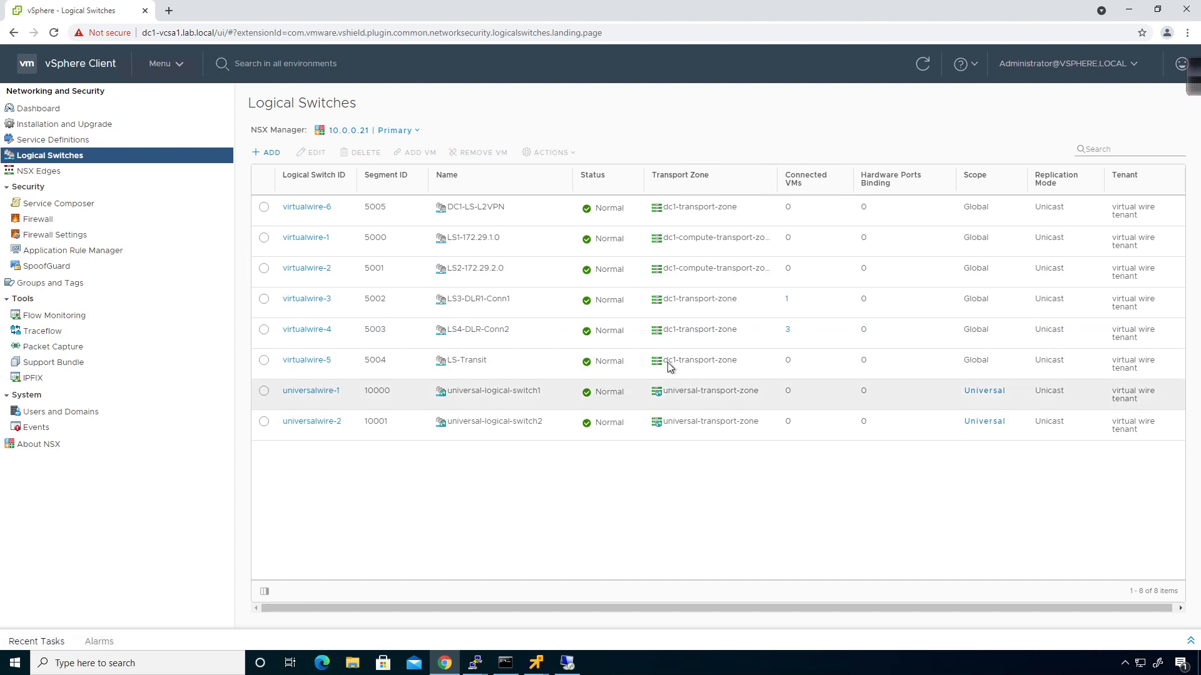
click(923, 66)
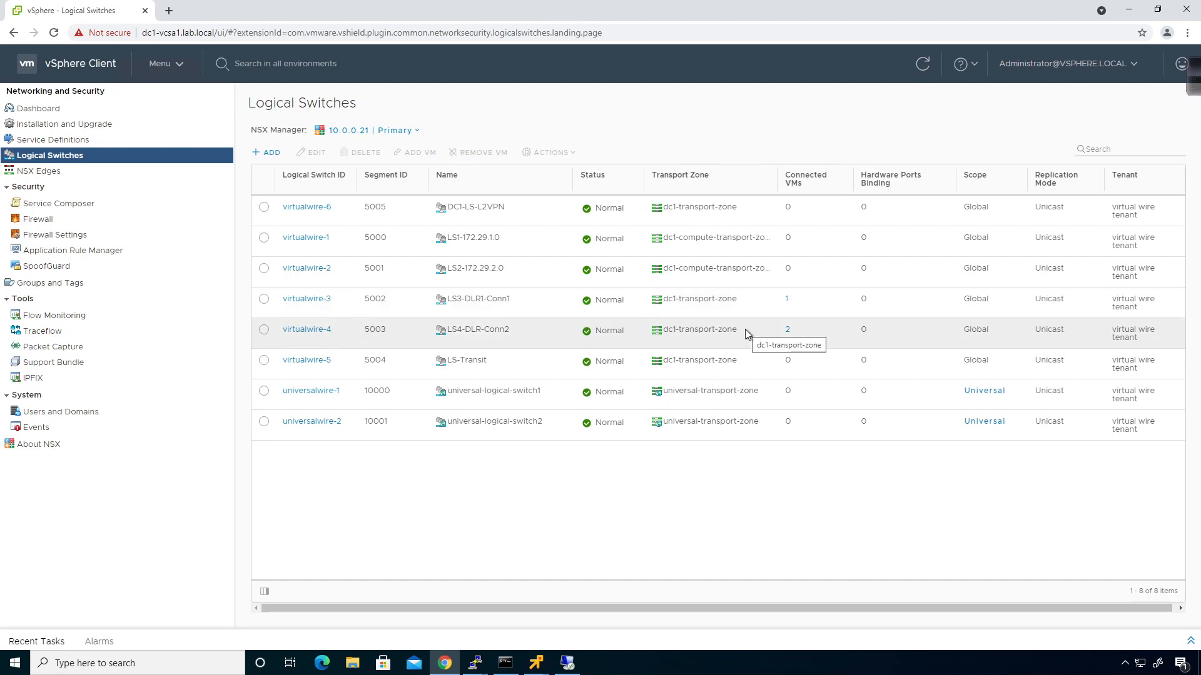
click(165, 64)
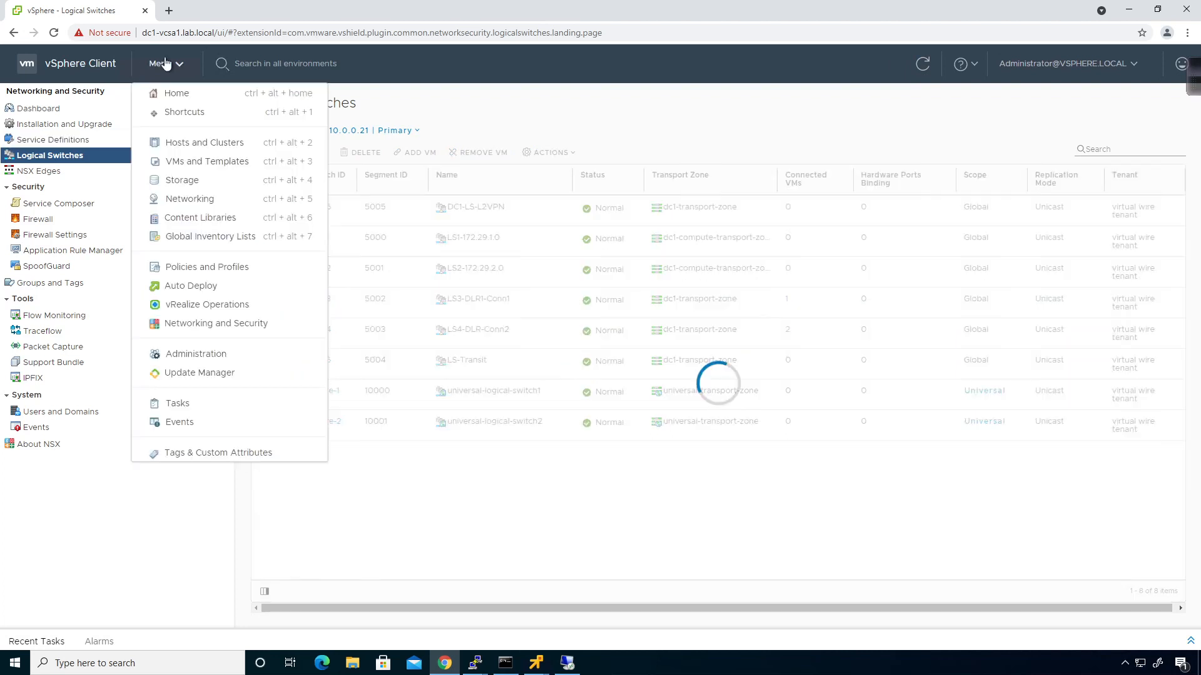
In Hosts and Clusters, expand dc1, dc2 and their compute clusters, and open dc2-lvm1
click(194, 149)
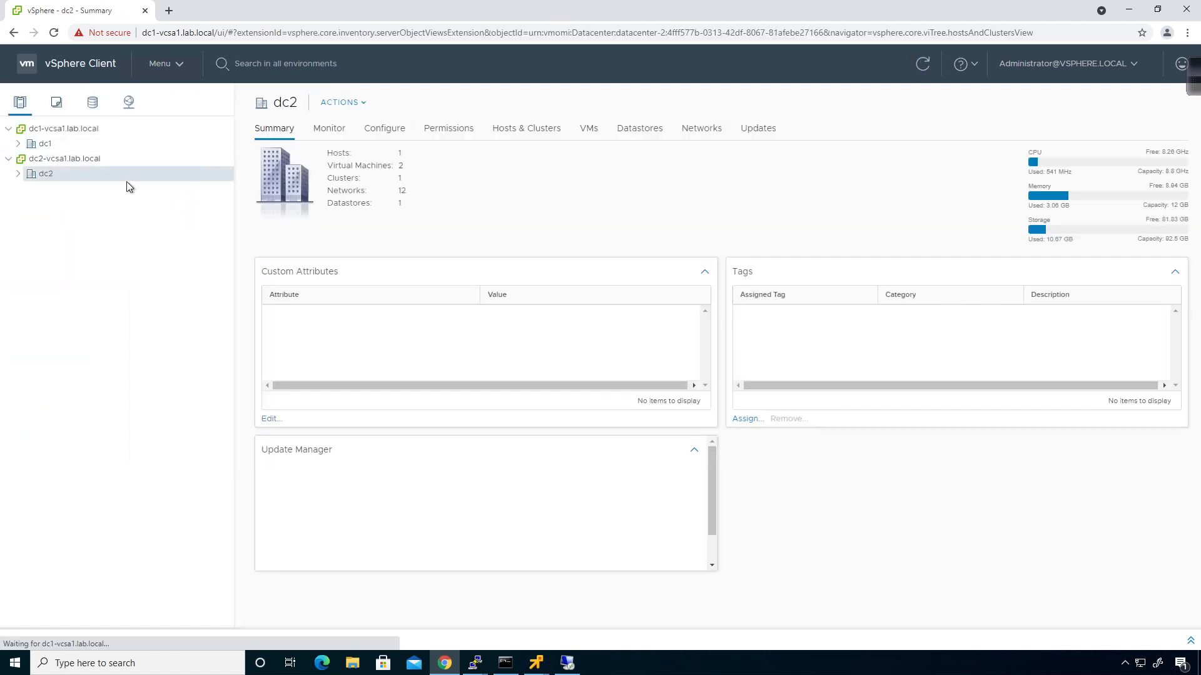
click(18, 144)
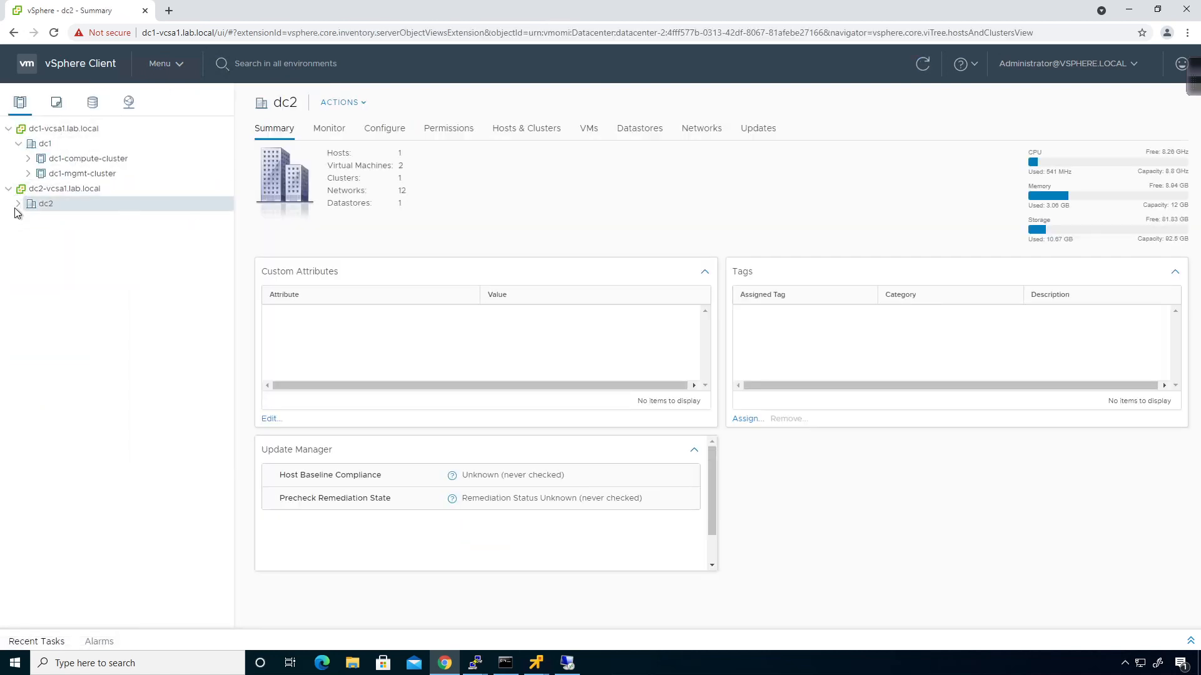
click(22, 200)
click(28, 158)
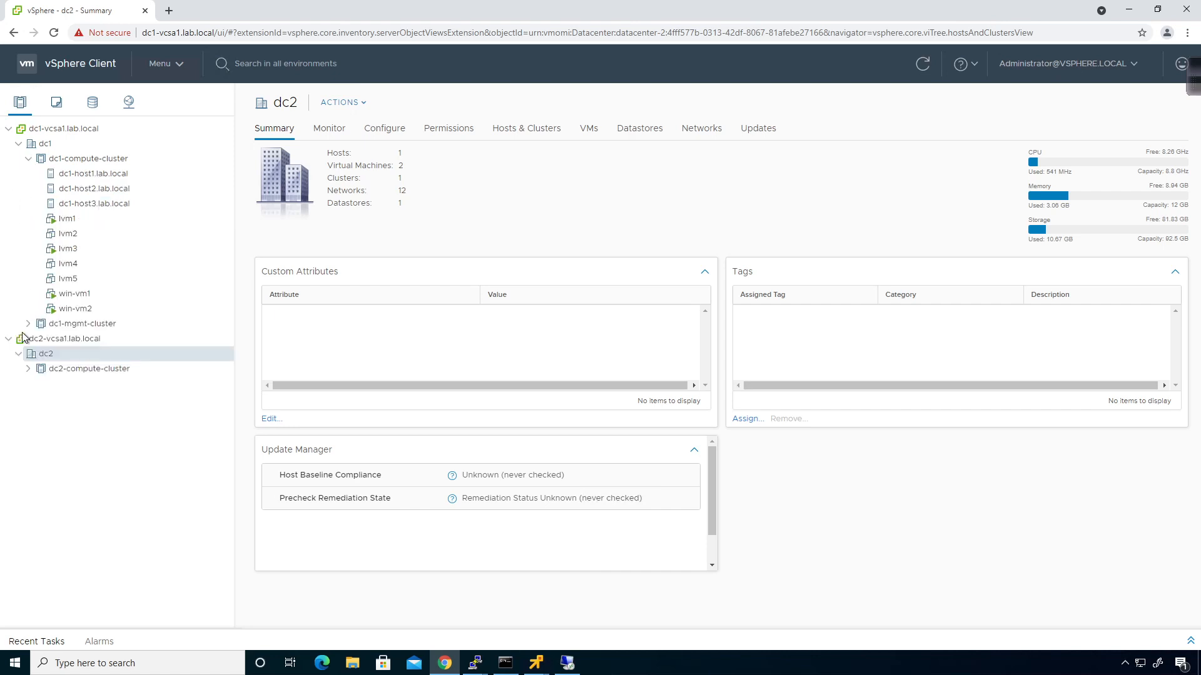
click(28, 369)
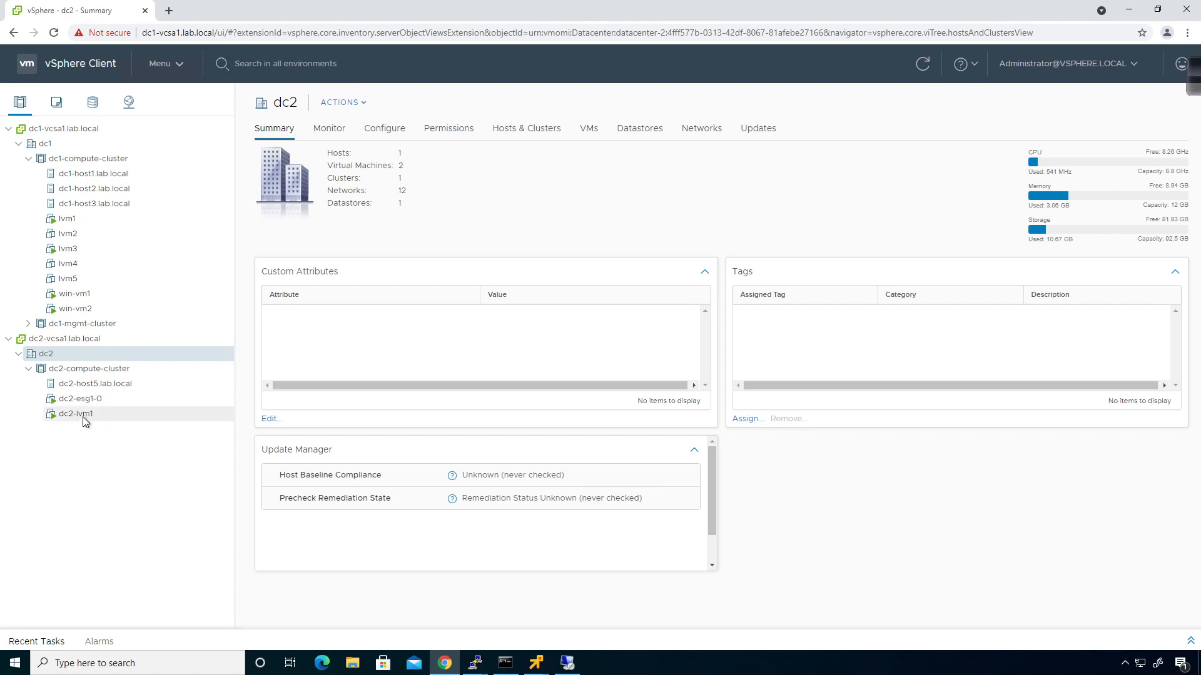
click(84, 418)
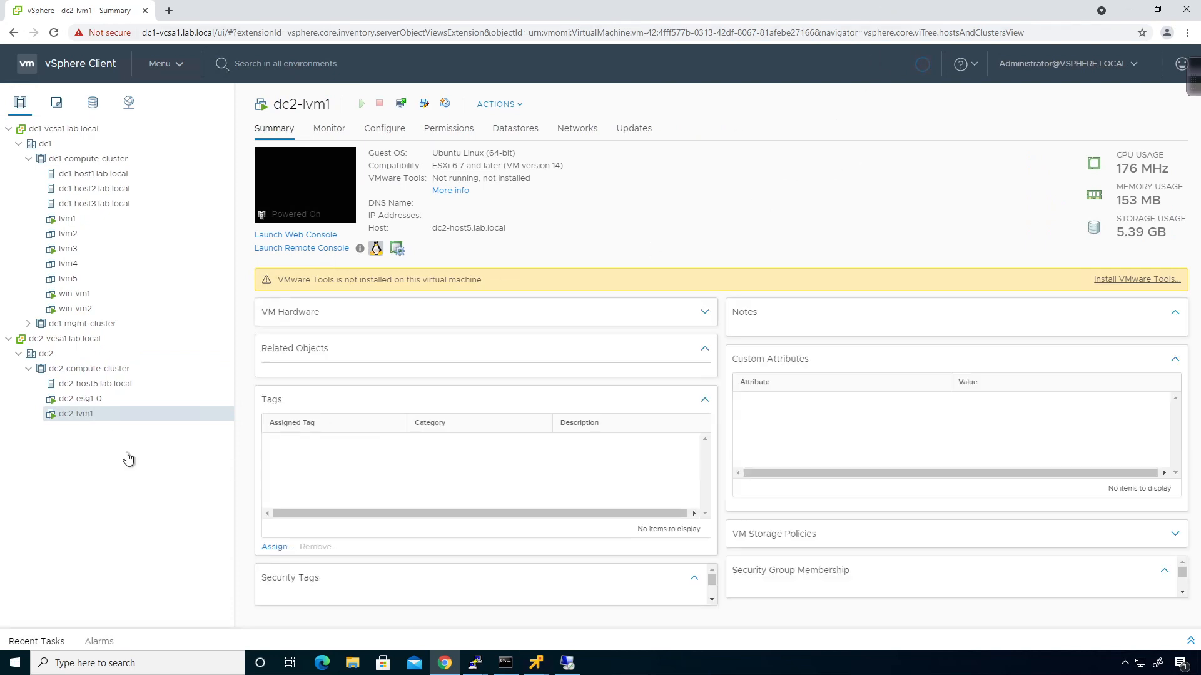
Power off the dc2-lvm1 virtual machine
right_click(87, 414)
mouse_move(172, 192)
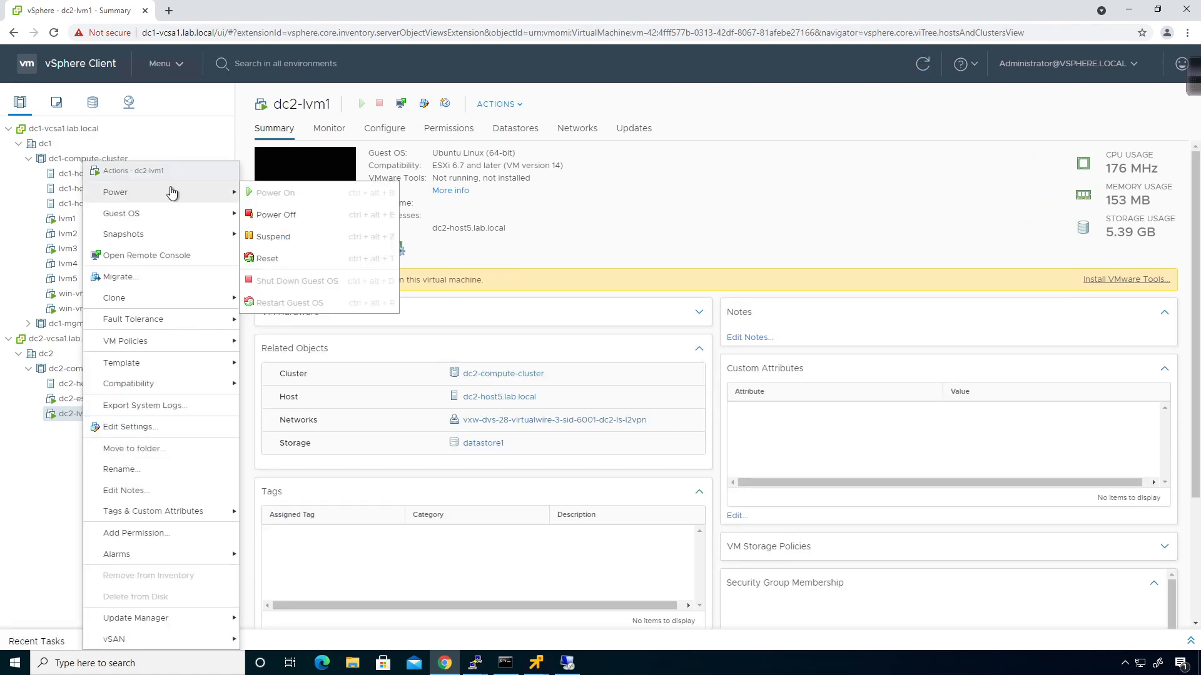
click(284, 215)
click(739, 396)
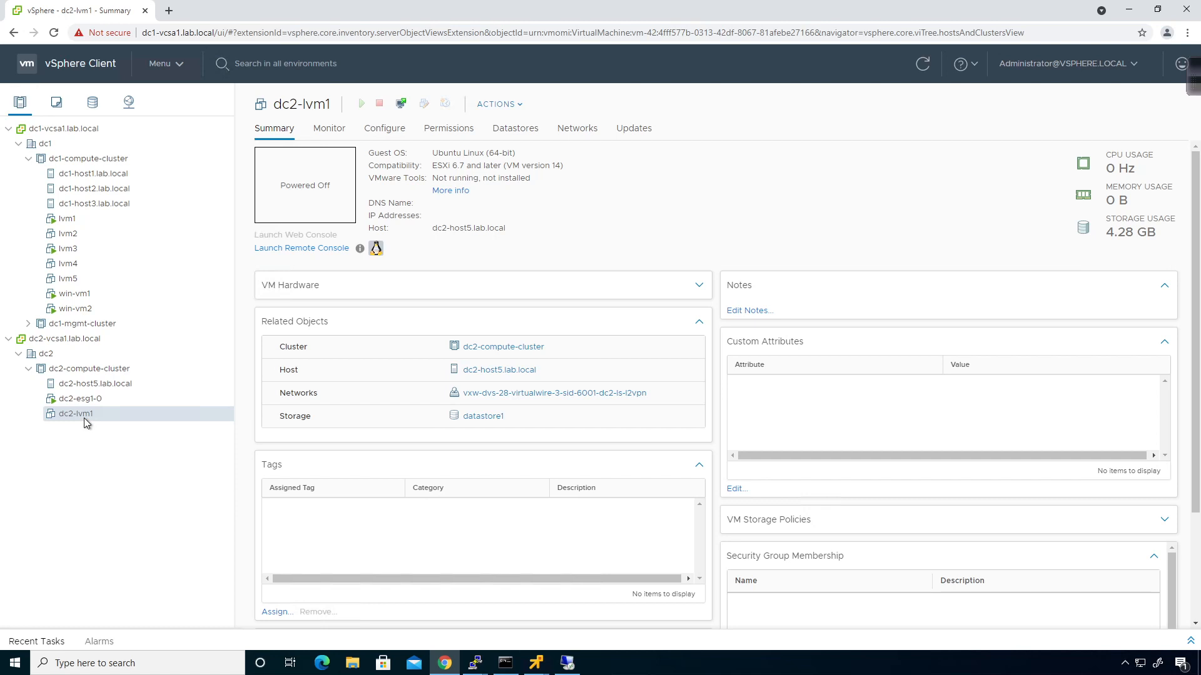
Convert dc2-lvm1 to a template
right_click(86, 423)
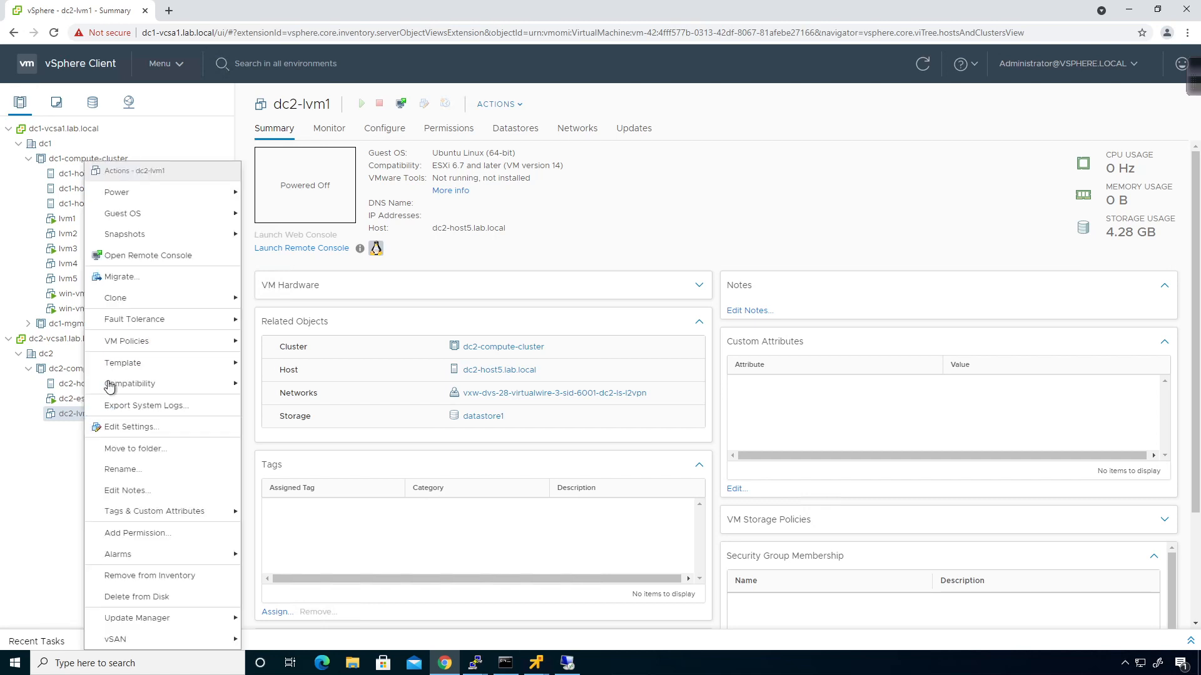
mouse_move(163, 300)
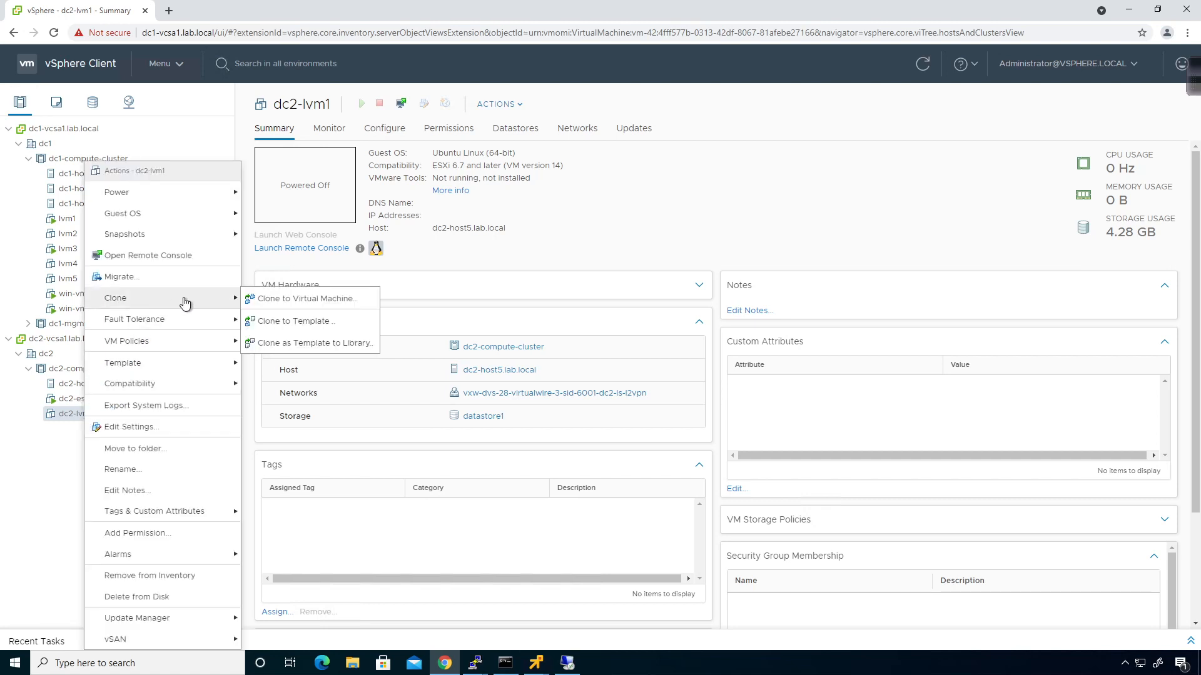
mouse_move(180, 369)
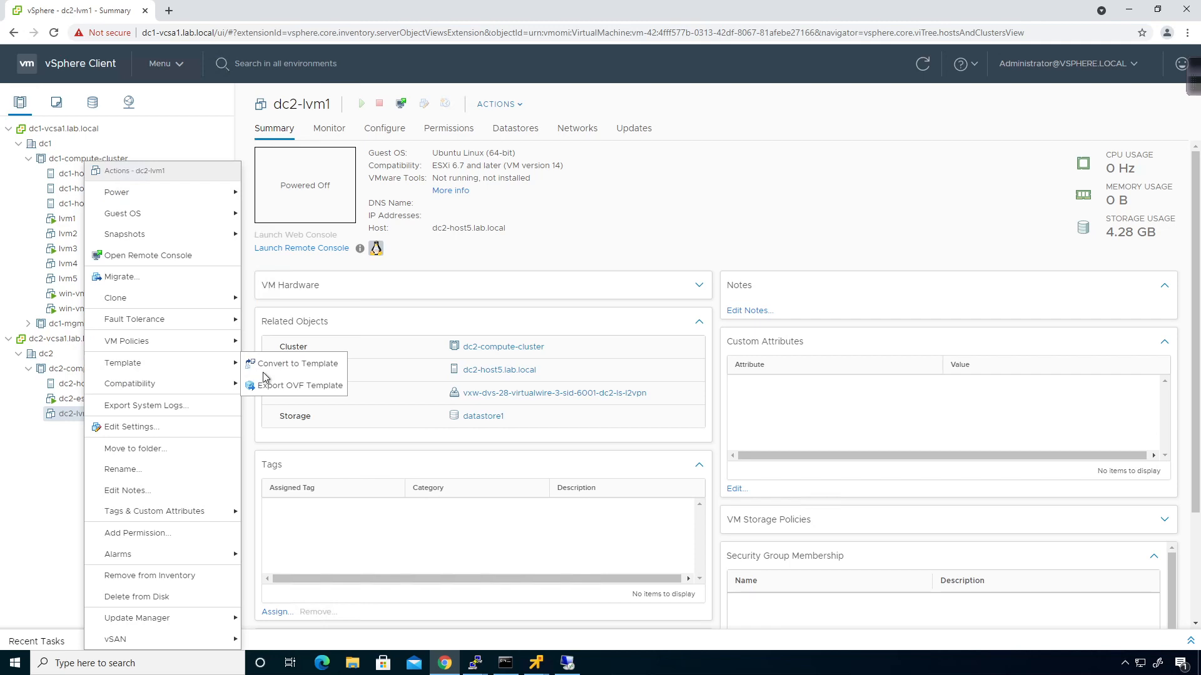
click(266, 365)
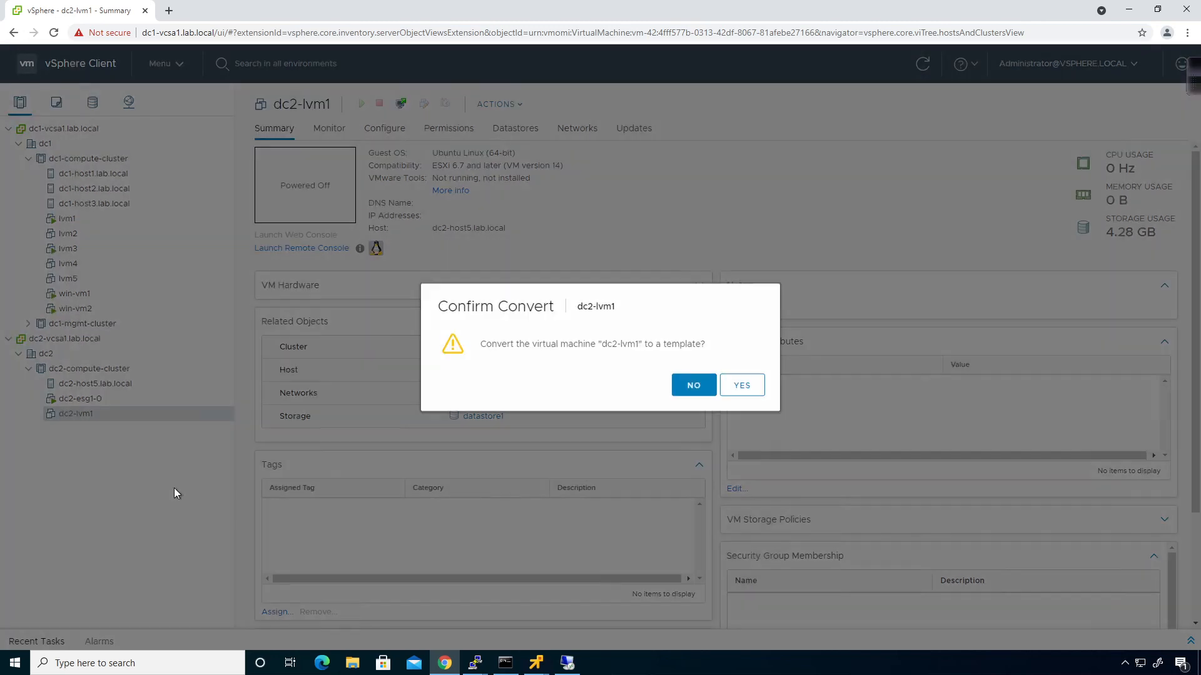
click(745, 390)
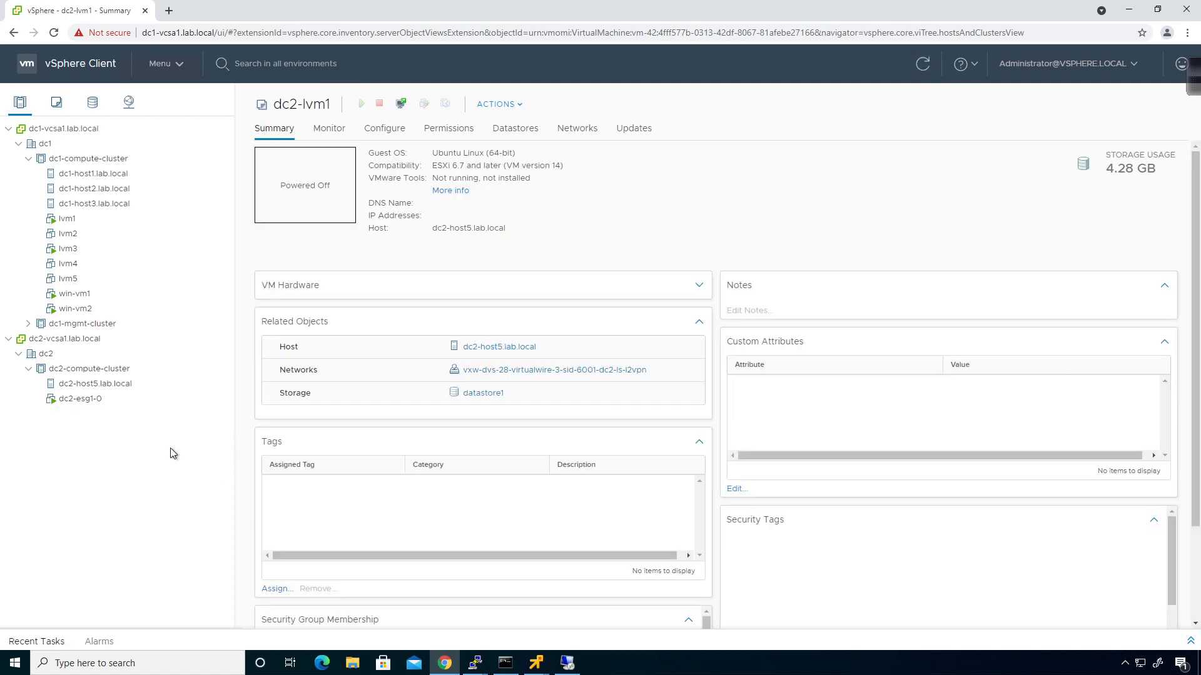
click(56, 105)
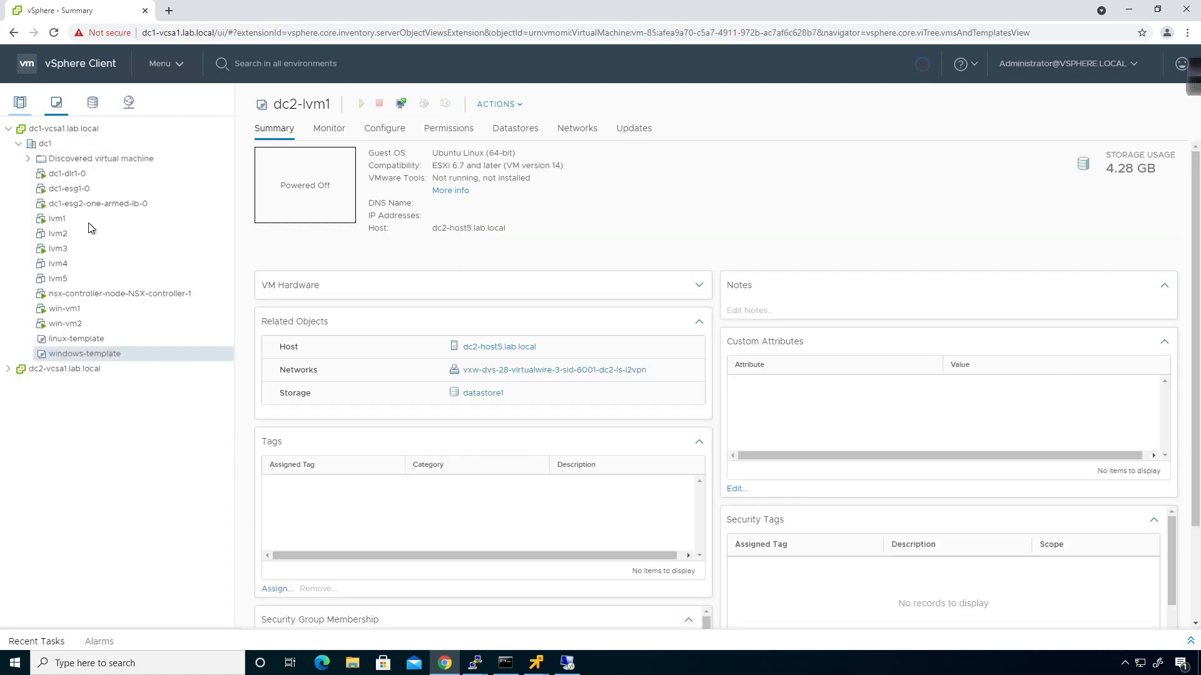
Locate the dc2-lvm1 template under dc2, then start and abandon a deploy-from-template wizard
click(8, 369)
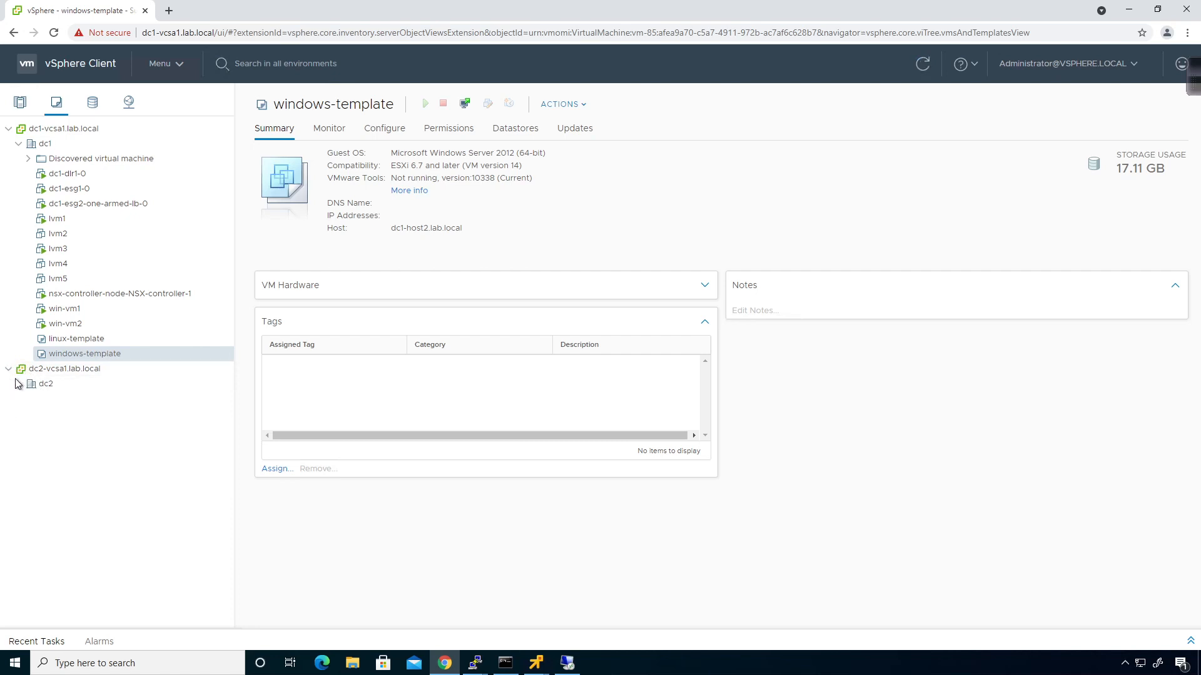
click(18, 383)
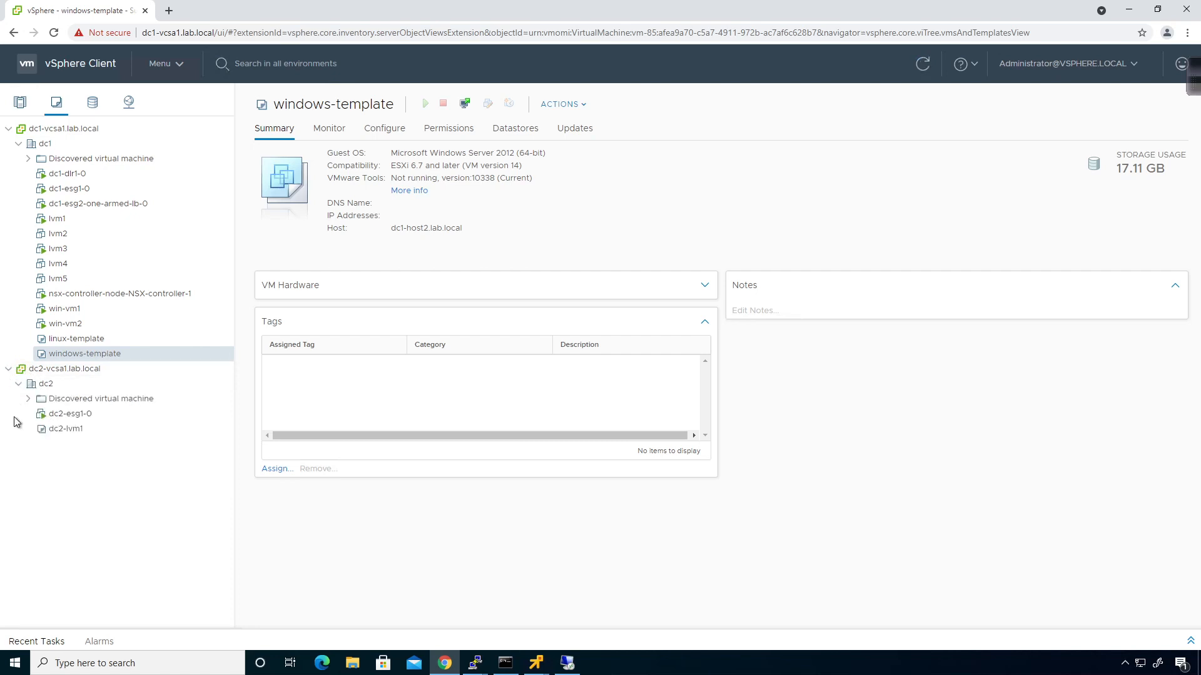
click(64, 431)
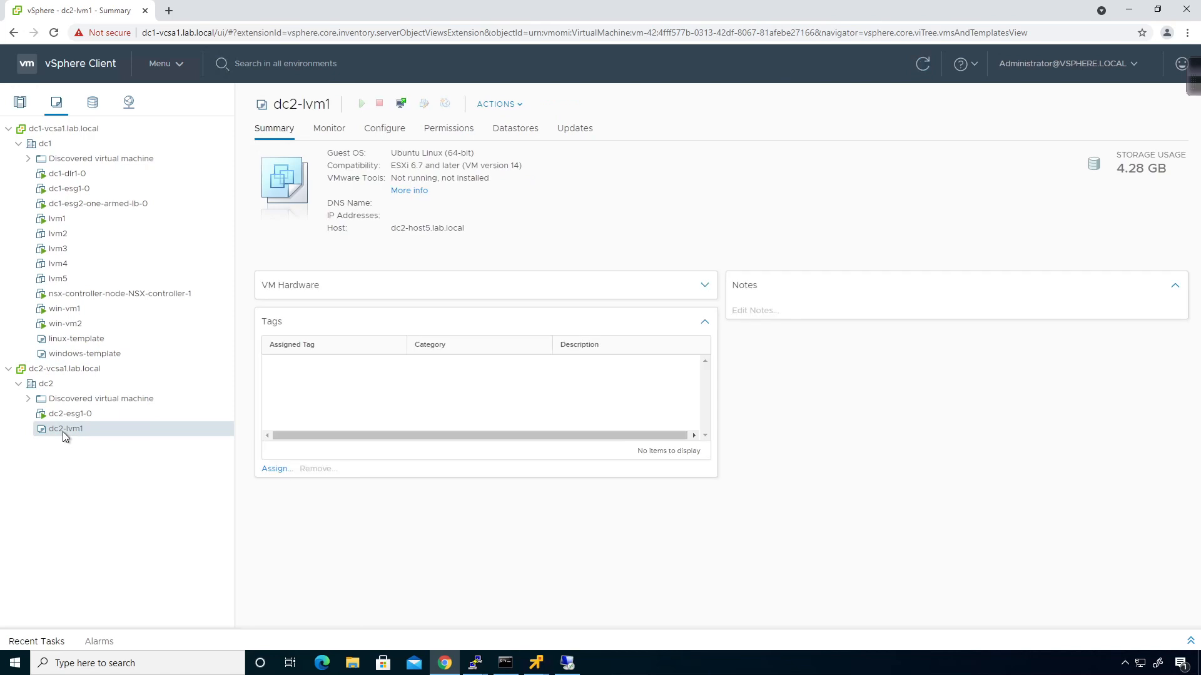
right_click(64, 431)
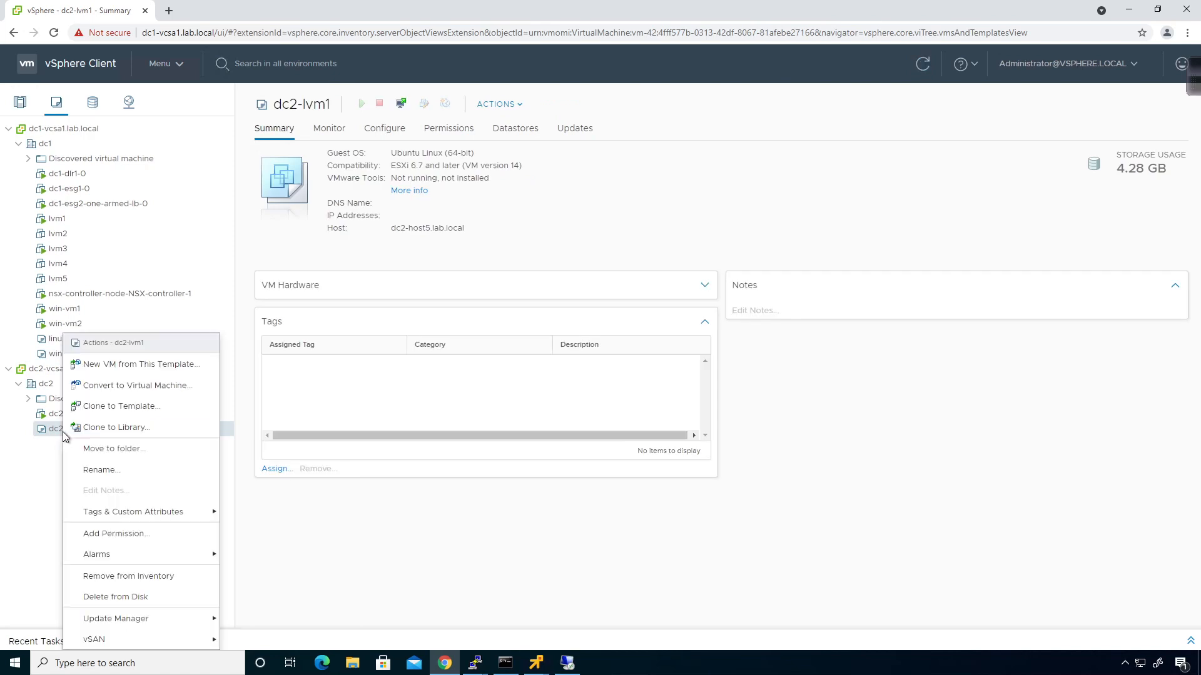
click(122, 365)
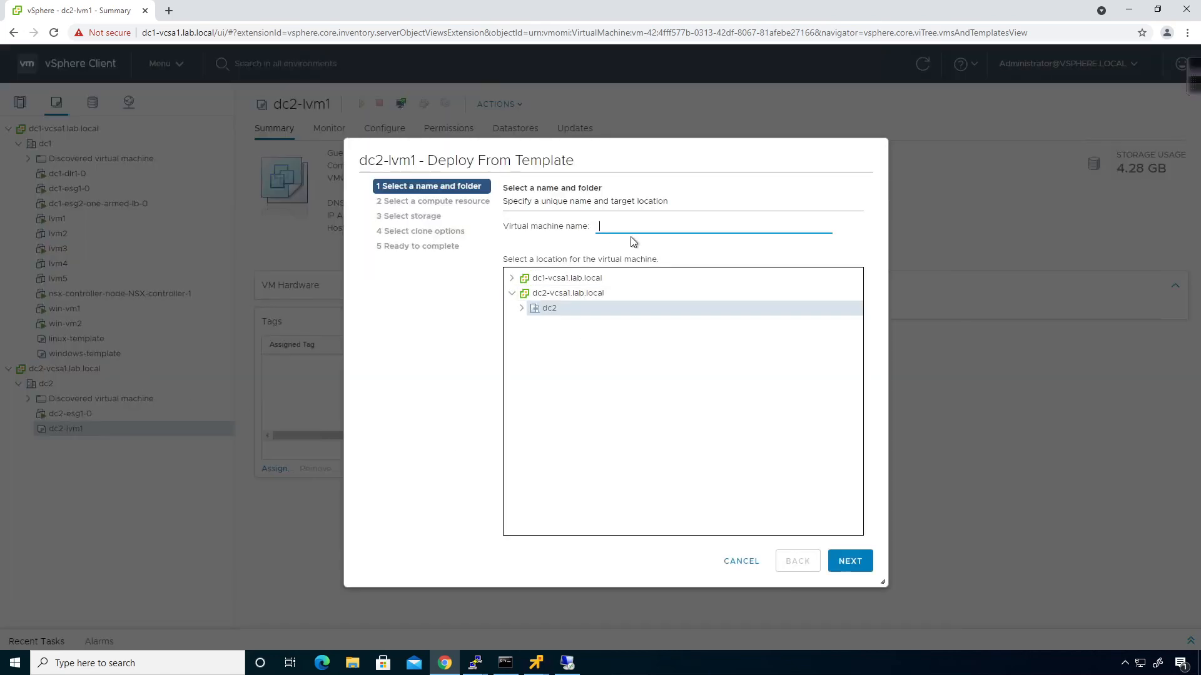
click(707, 226)
text(dc2-lvm1)
click(850, 563)
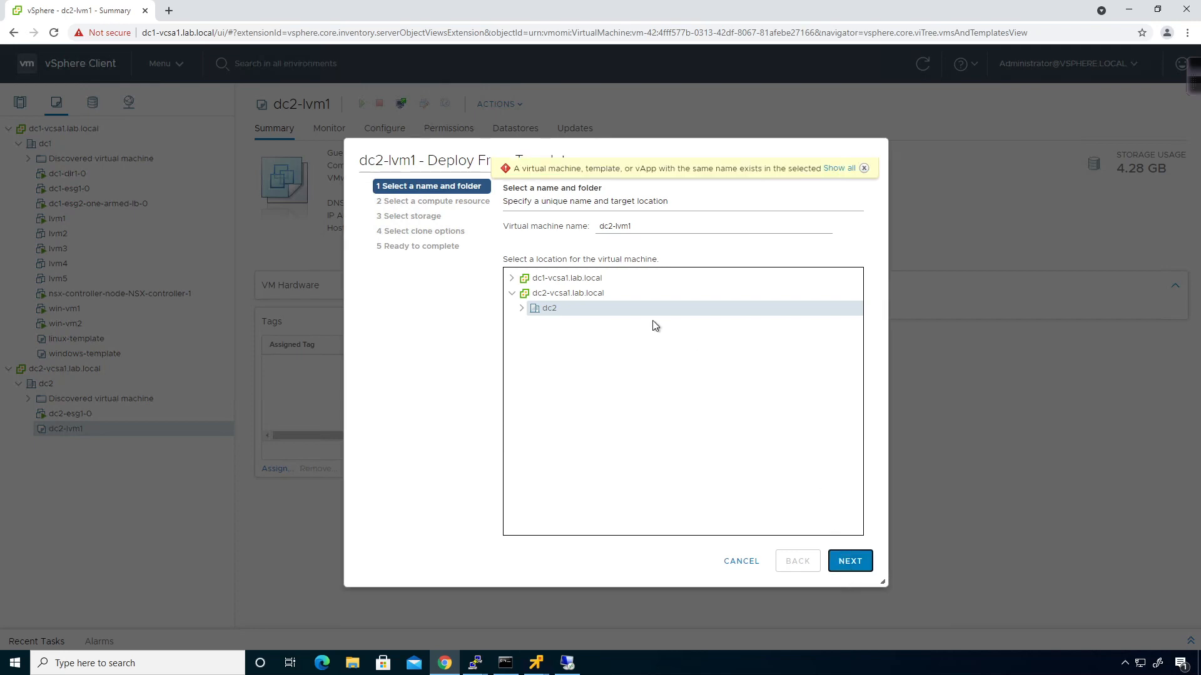
click(522, 309)
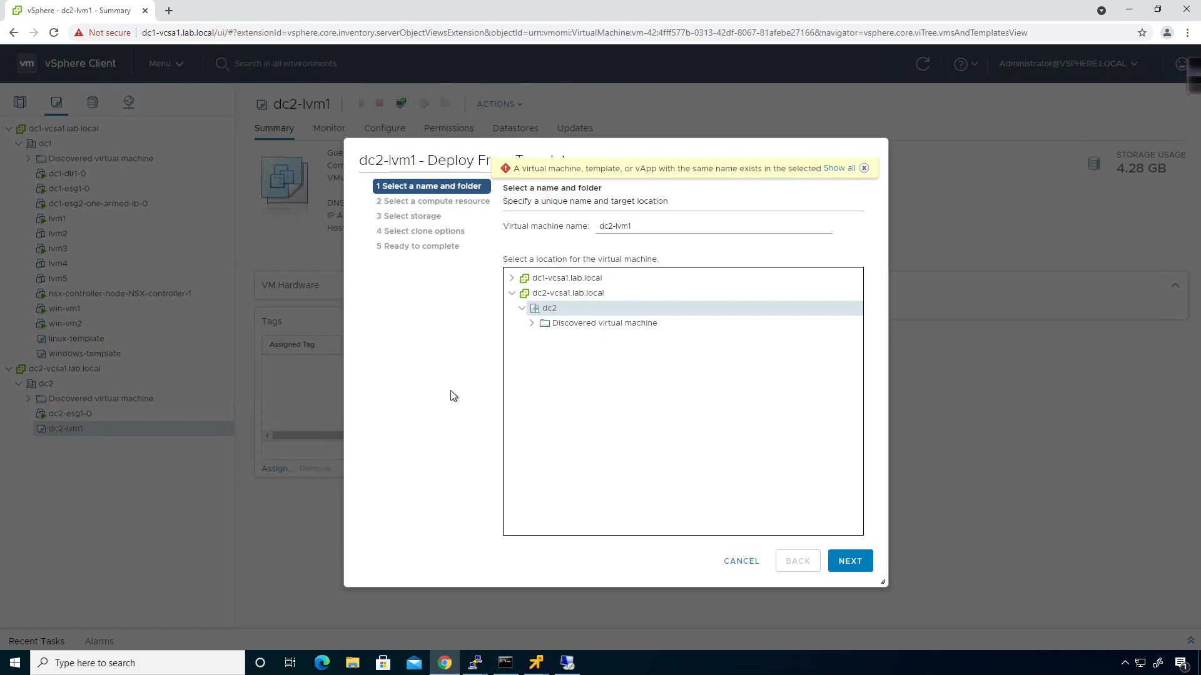
click(742, 561)
Rename the dc2-lvm1 template to linux-template
right_click(77, 429)
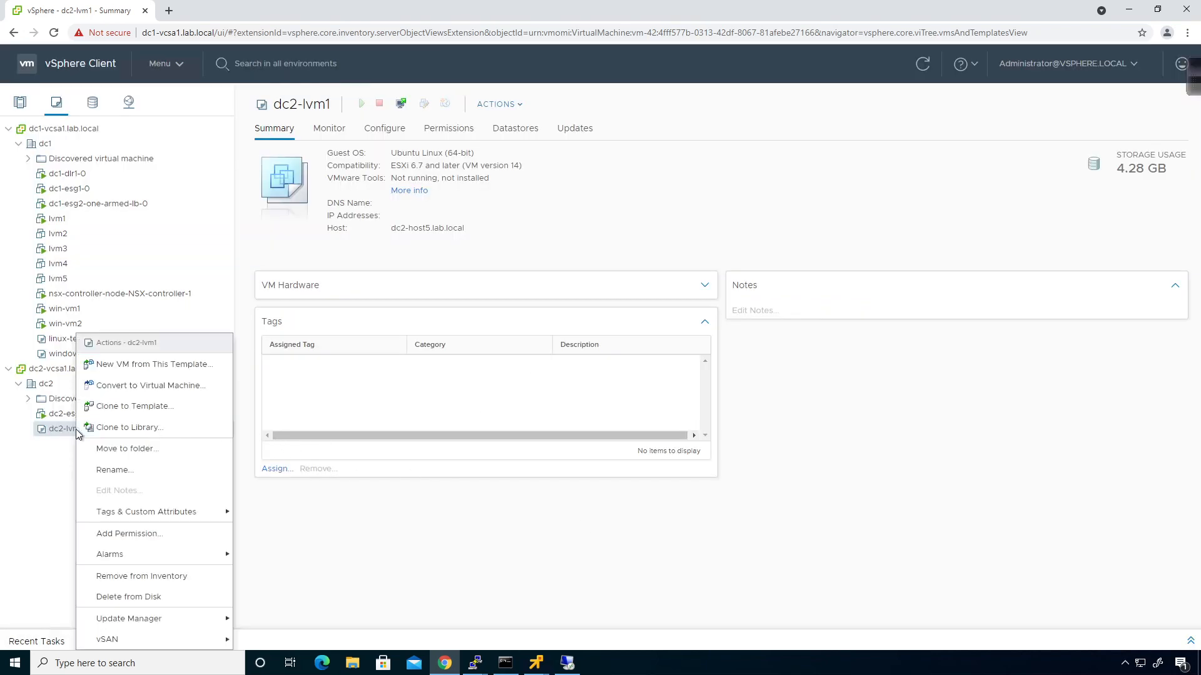
click(122, 475)
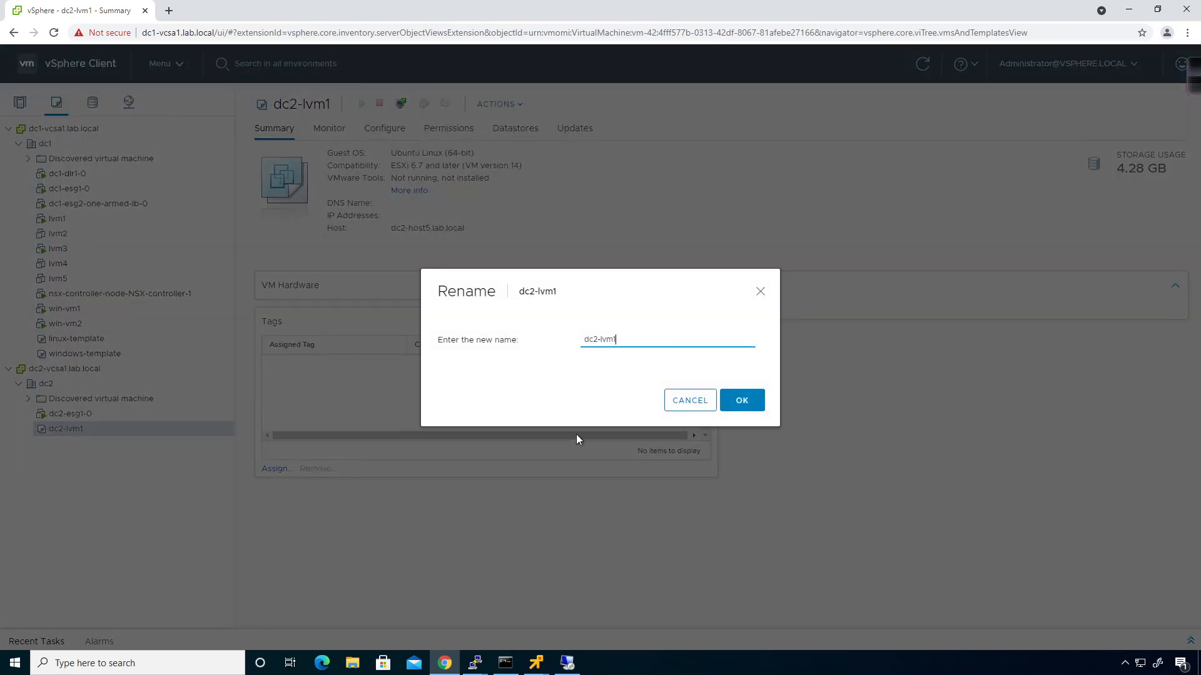
key(BackSpace)
key(BackSpace)
key(BackSpace)
key(BackSpace)
key(BackSpace)
key(BackSpace)
key(BackSpace)
text(dc)
key(BackSpace)
key(BackSpace)
text(lin)
key(Down)
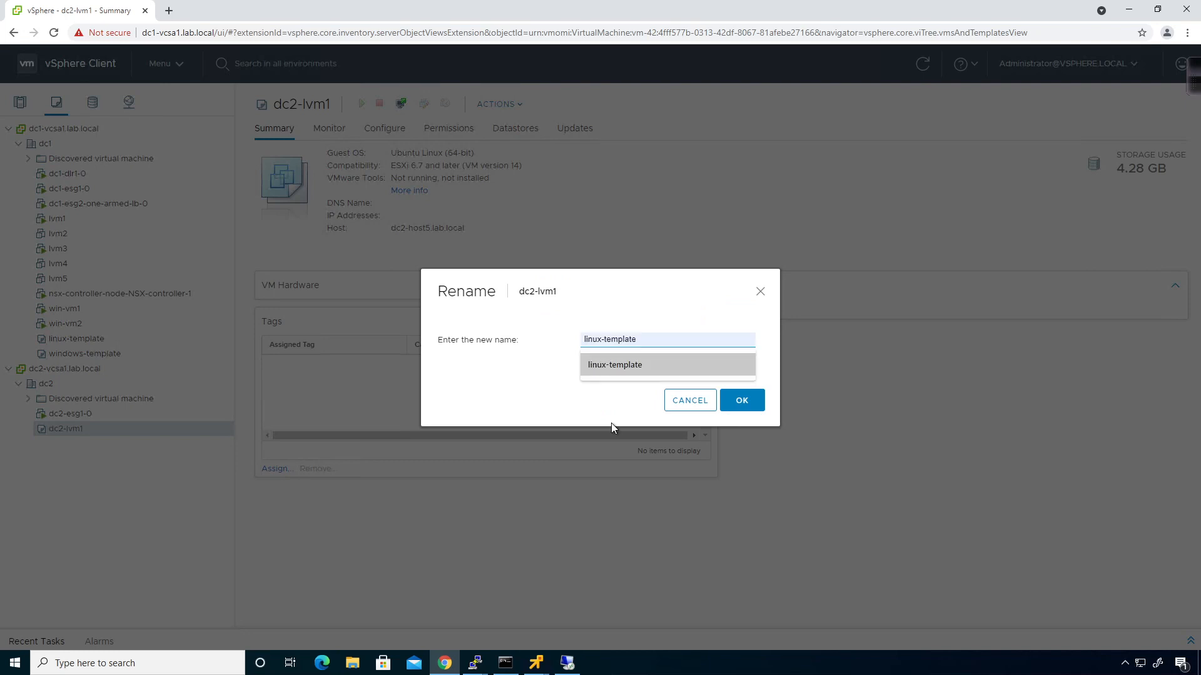
key(Return)
click(741, 404)
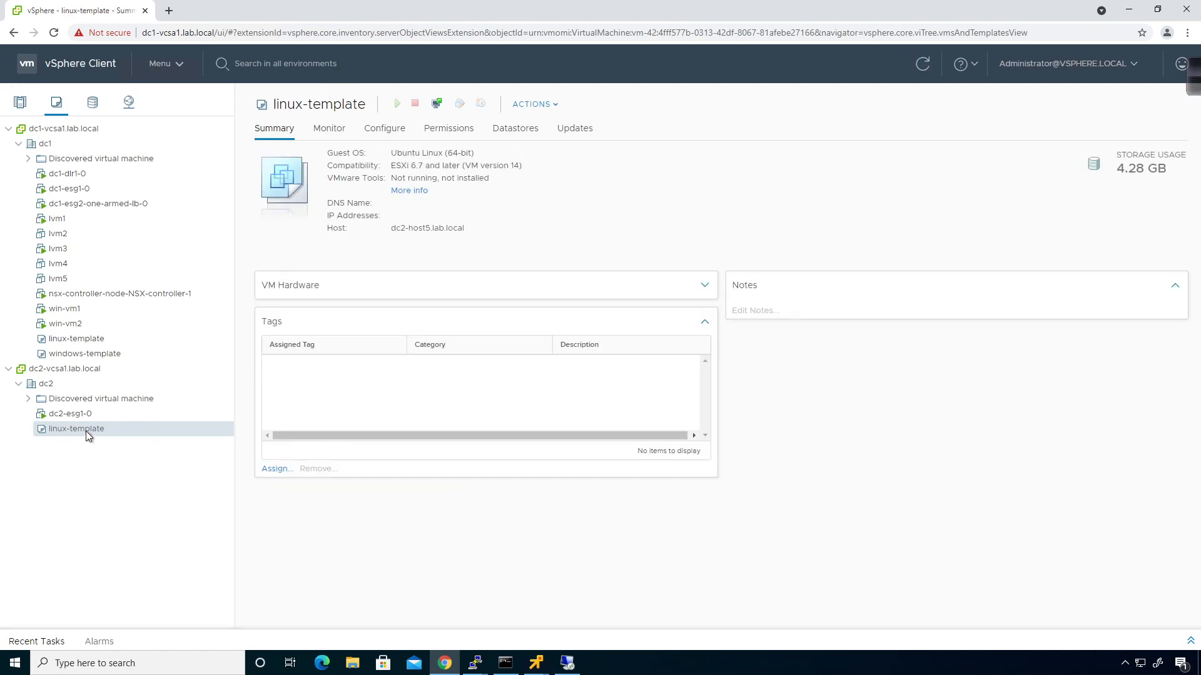
Start a new VM from linux-template and target host dc2-host5.lab.local in dc2-compute-cluster
right_click(85, 430)
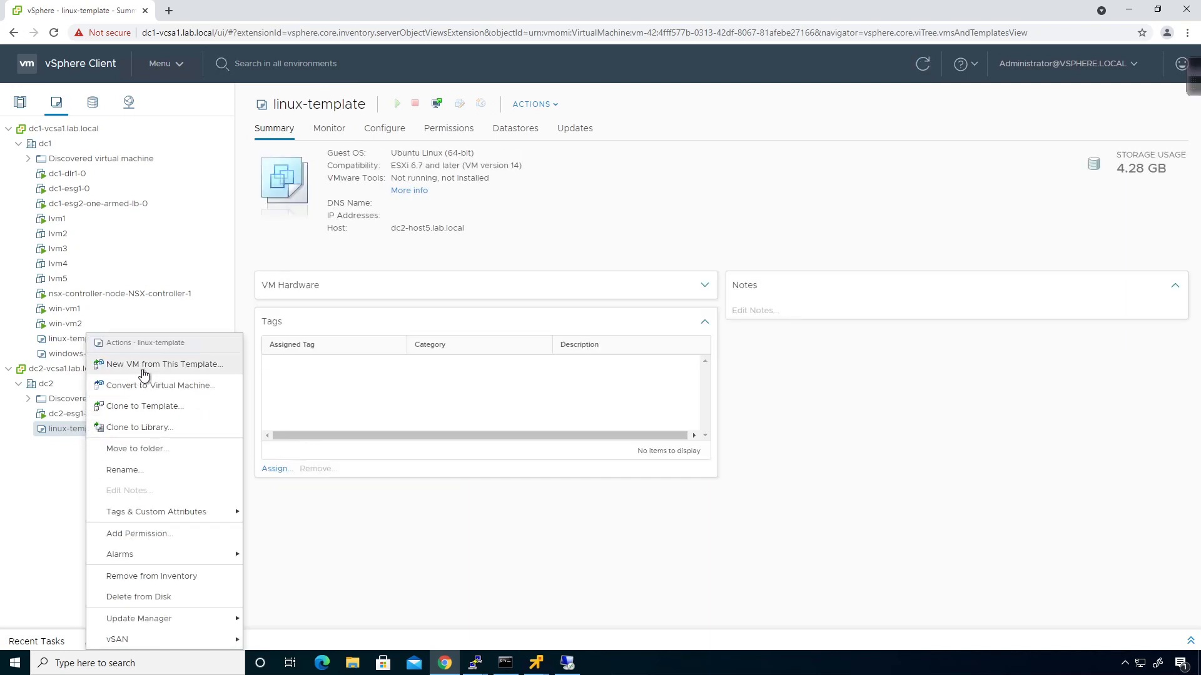
click(144, 367)
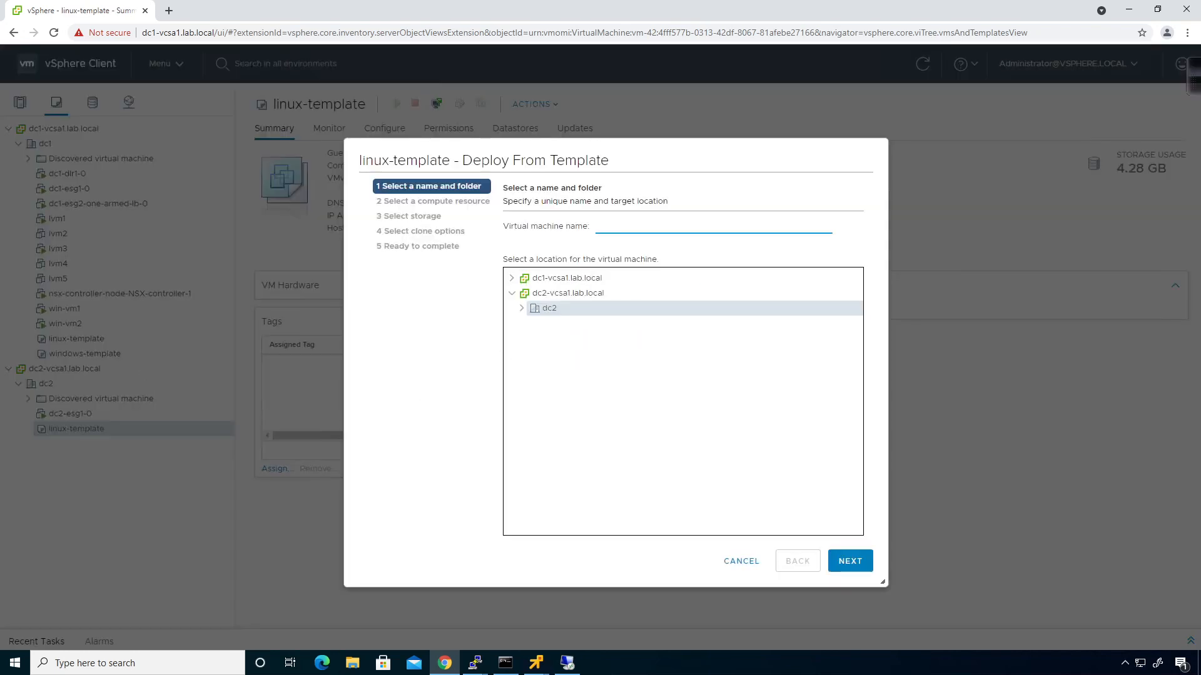
click(849, 561)
click(579, 246)
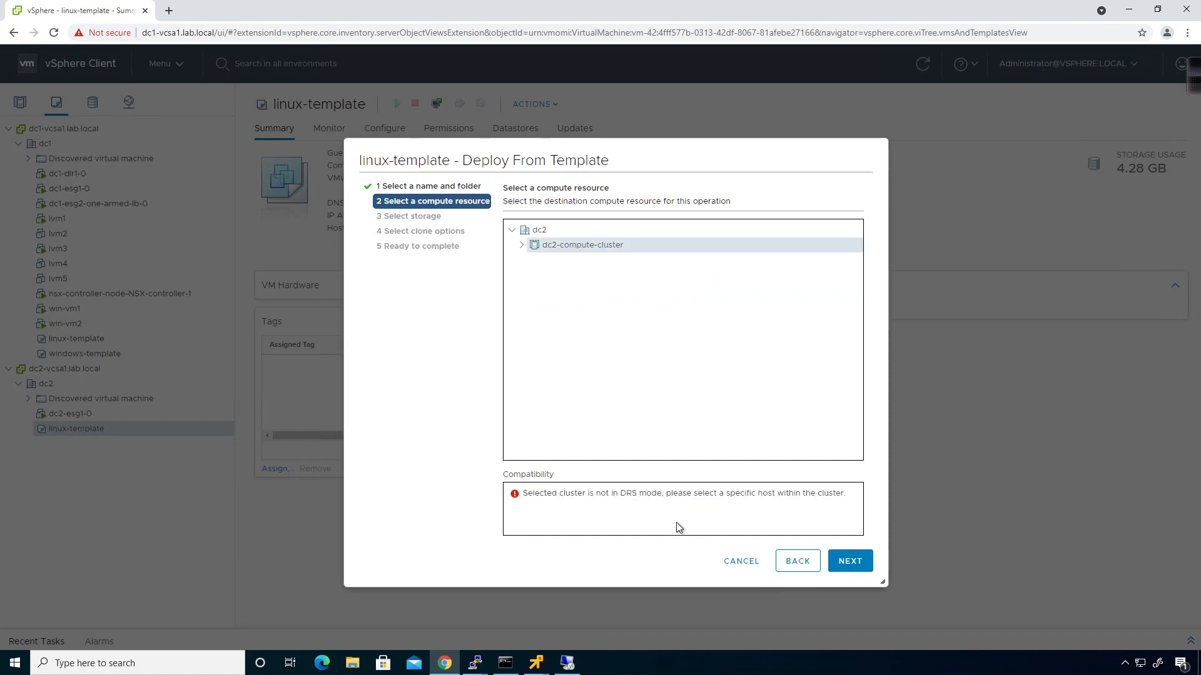
click(522, 245)
click(556, 265)
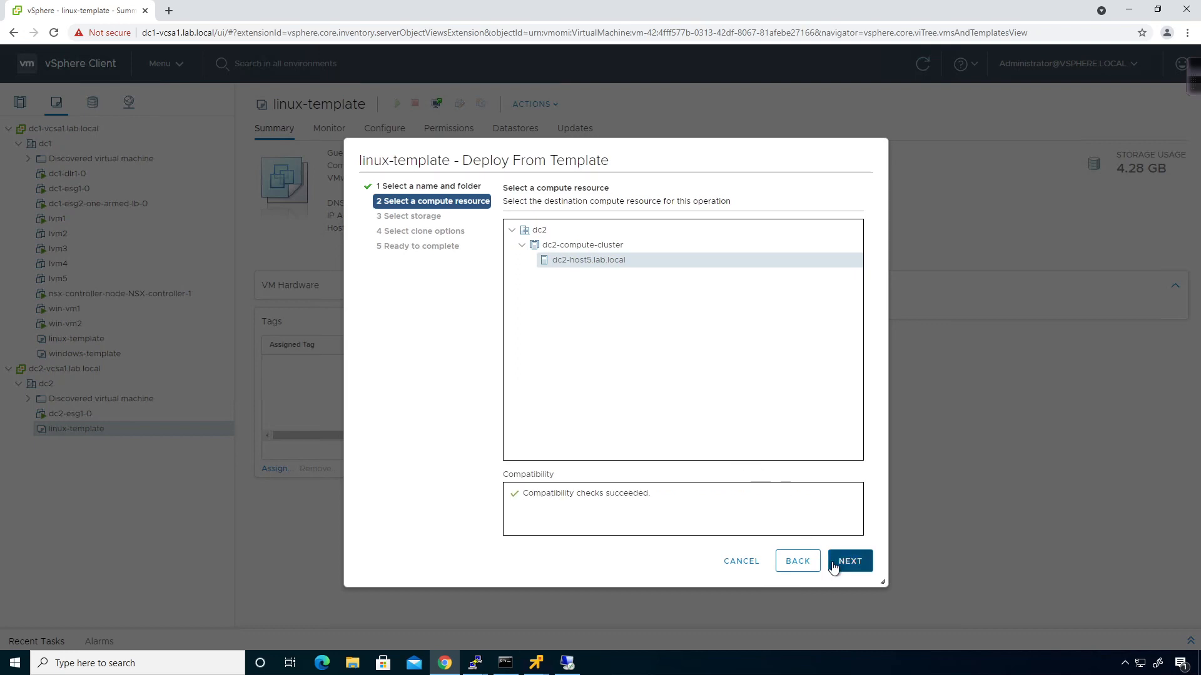
click(848, 561)
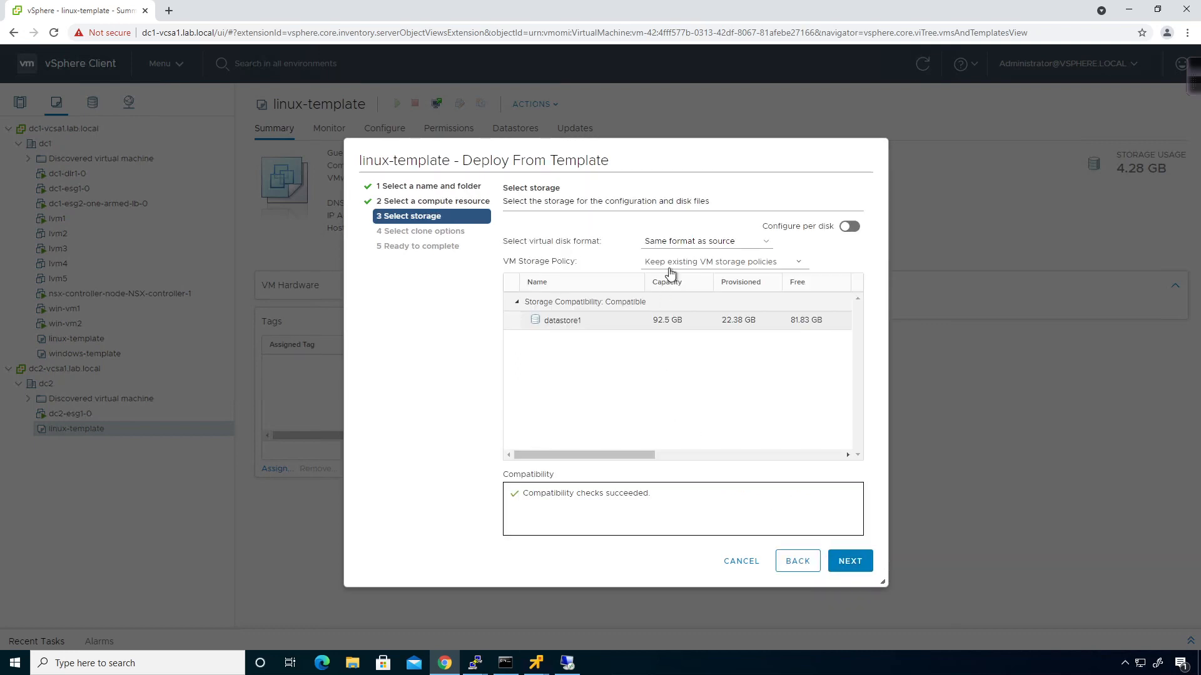
Keep datastore1 storage, enable power-on after creation, and finish cloning dc2-lvm1
click(715, 265)
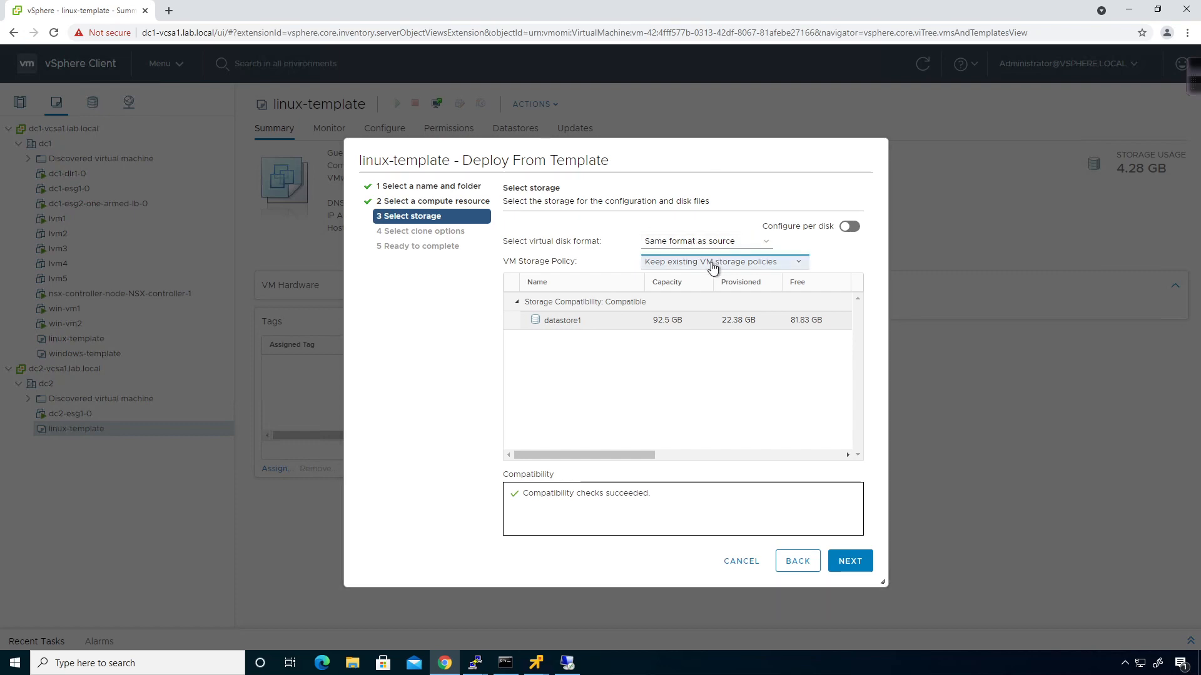
click(618, 237)
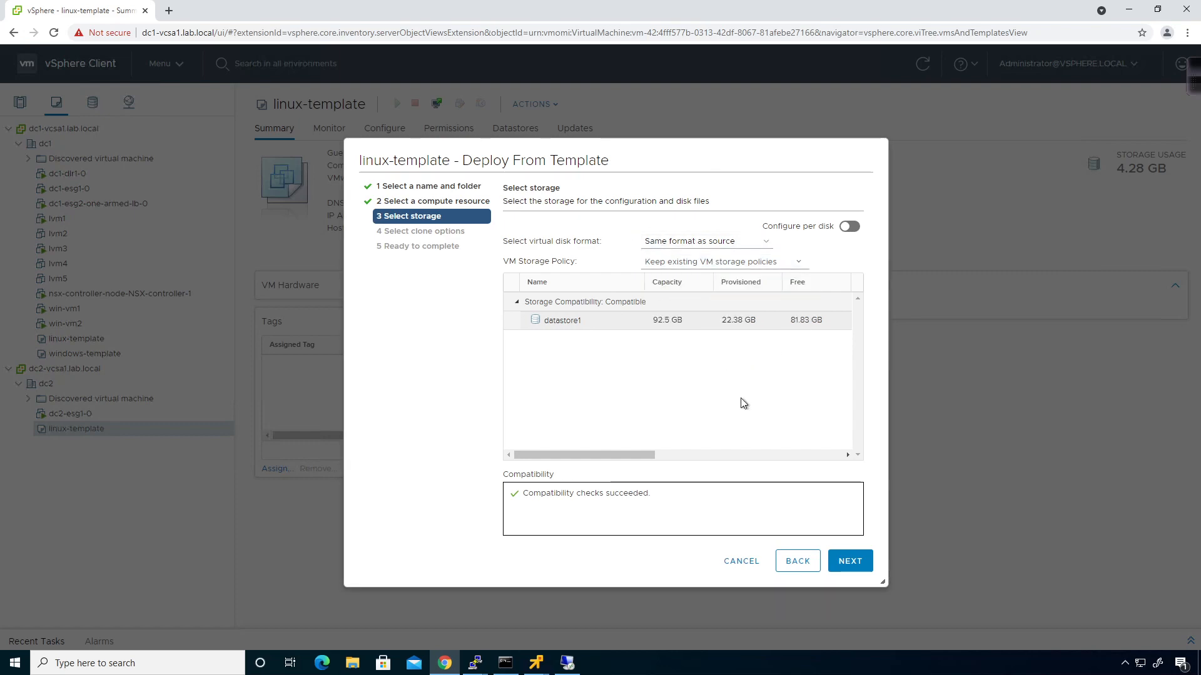
click(839, 561)
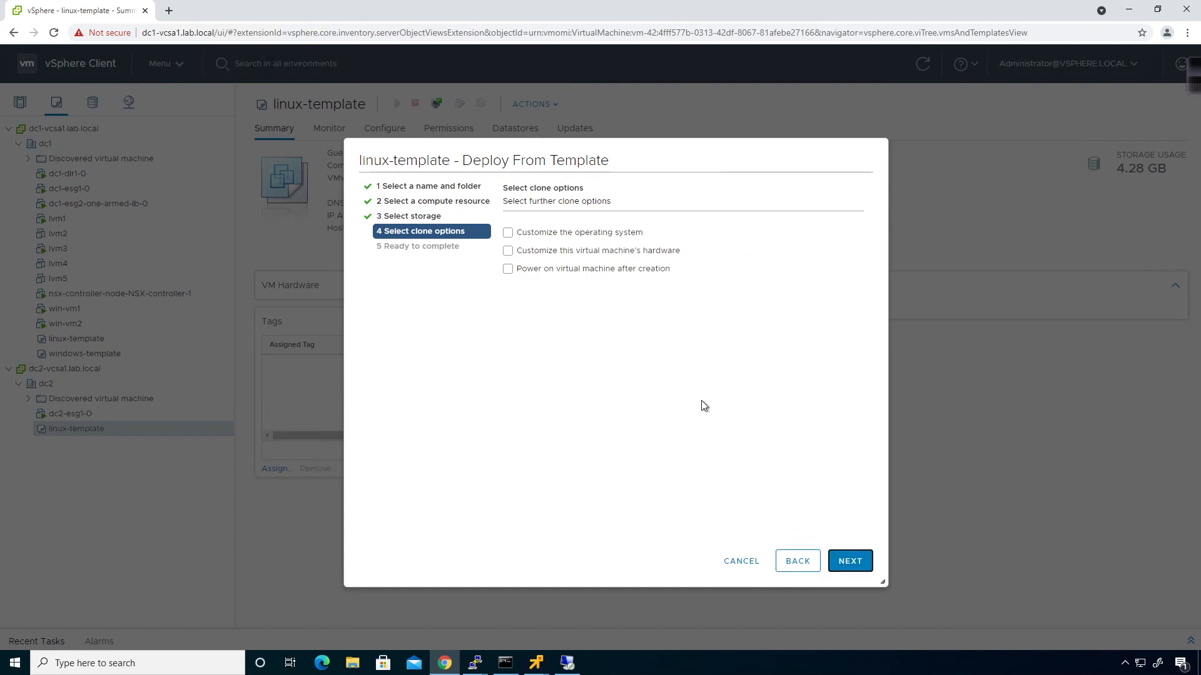
click(589, 268)
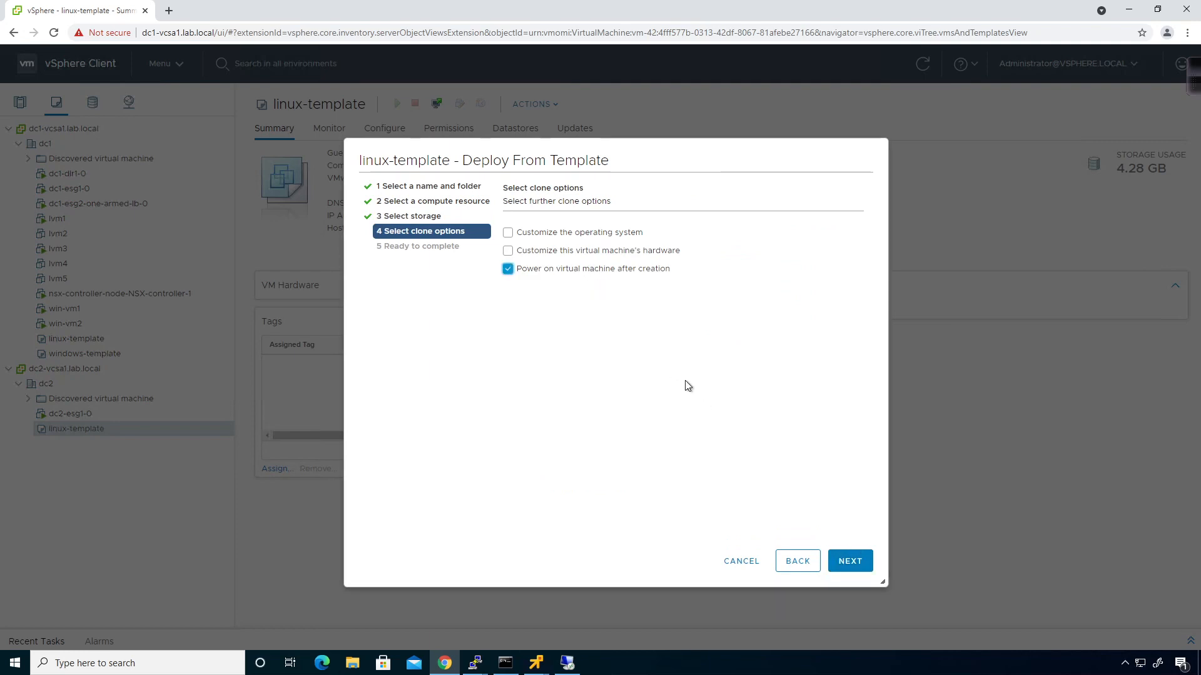
click(861, 562)
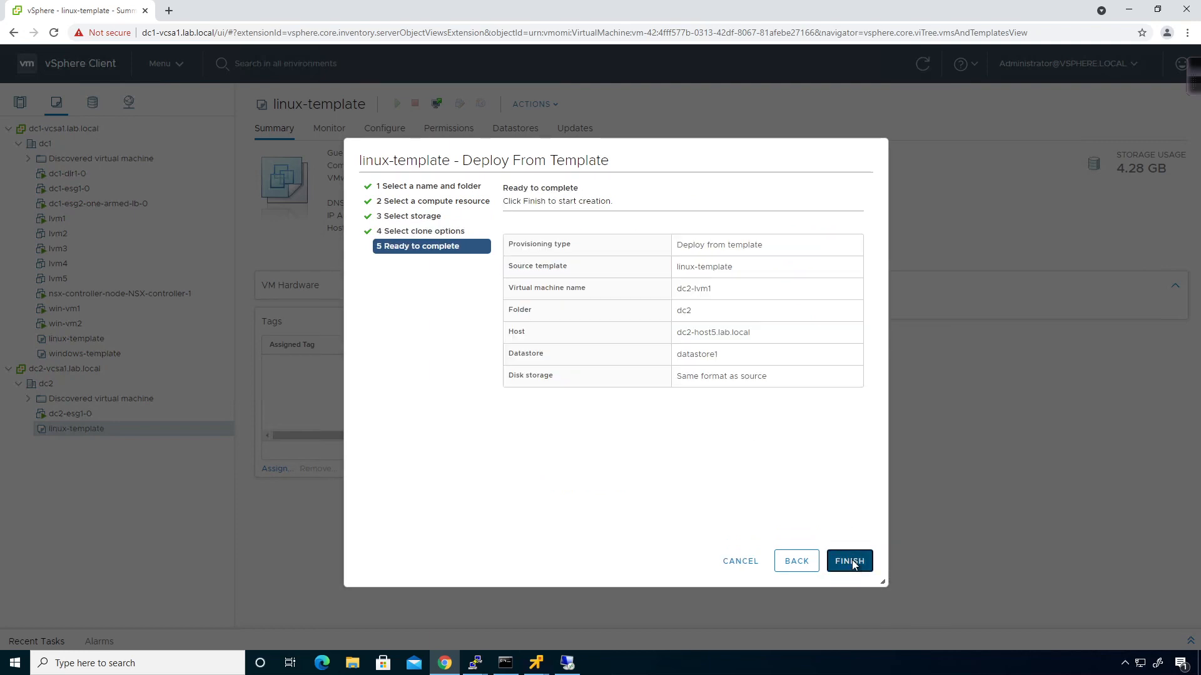
click(851, 561)
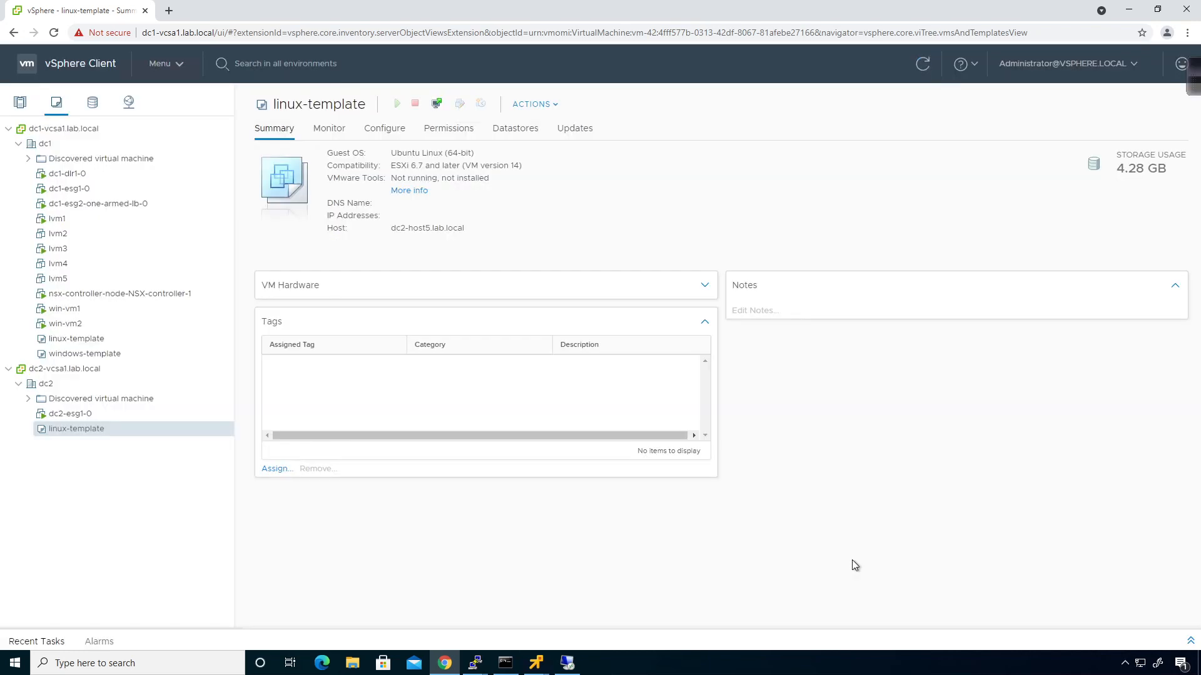
click(432, 632)
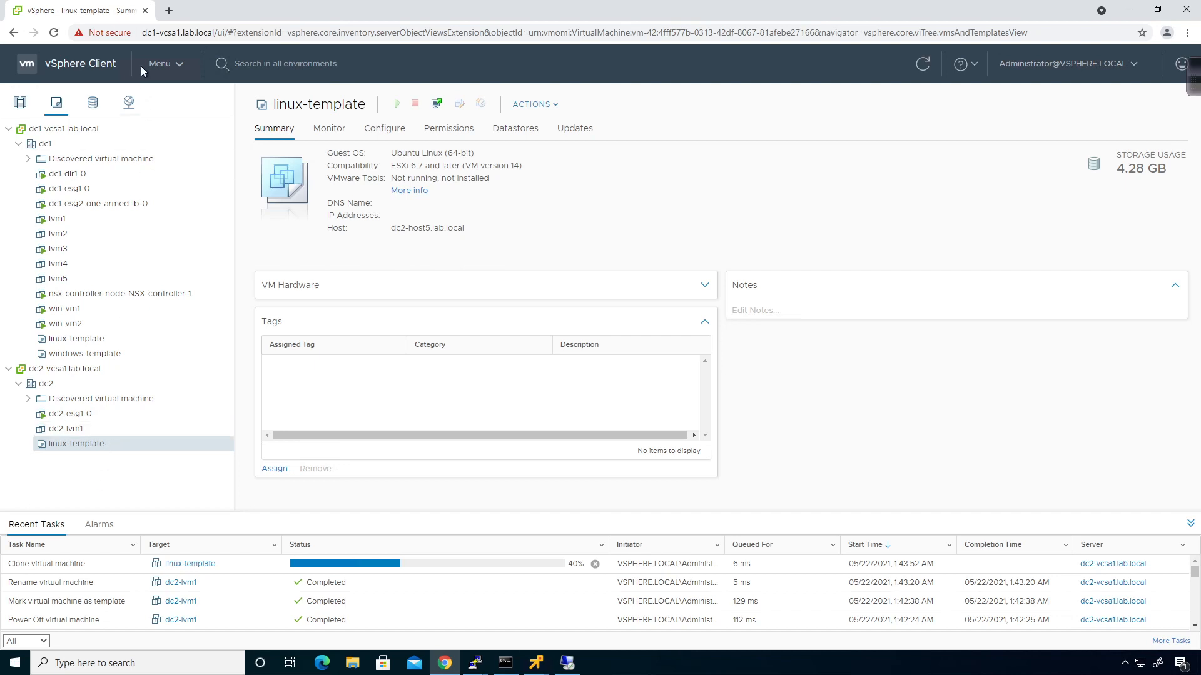
Go to Networking and Security Logical Switches and start adding VMs to universal-logical-switch1
click(168, 72)
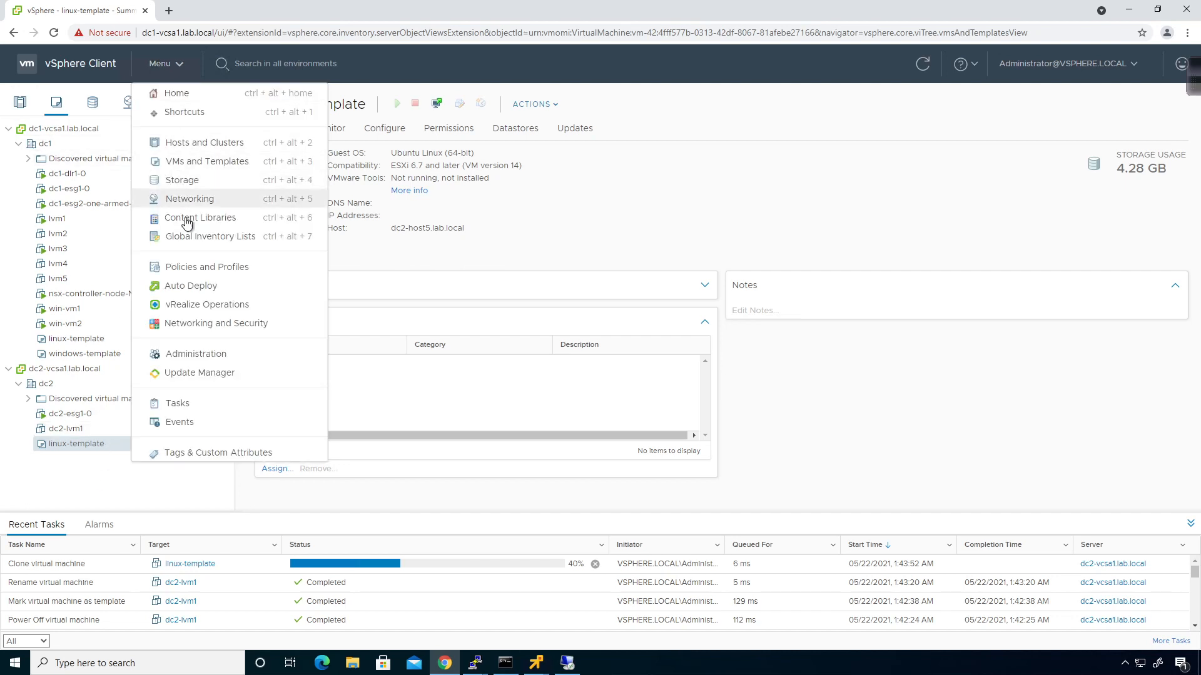
click(244, 324)
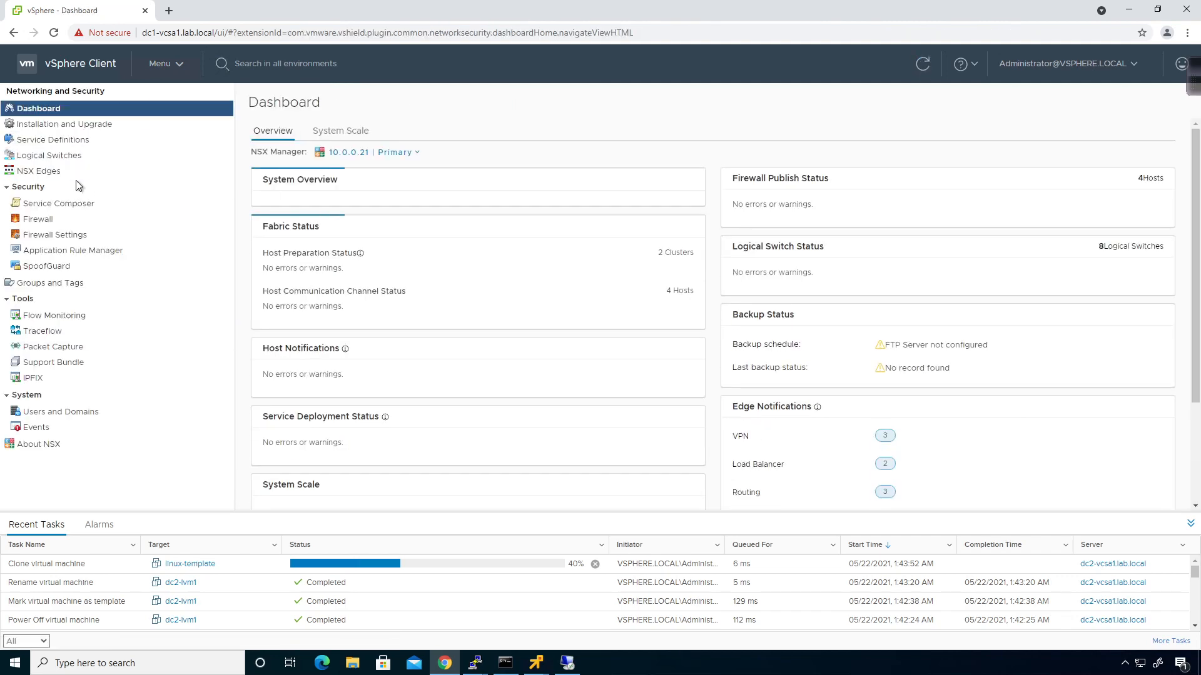
click(67, 157)
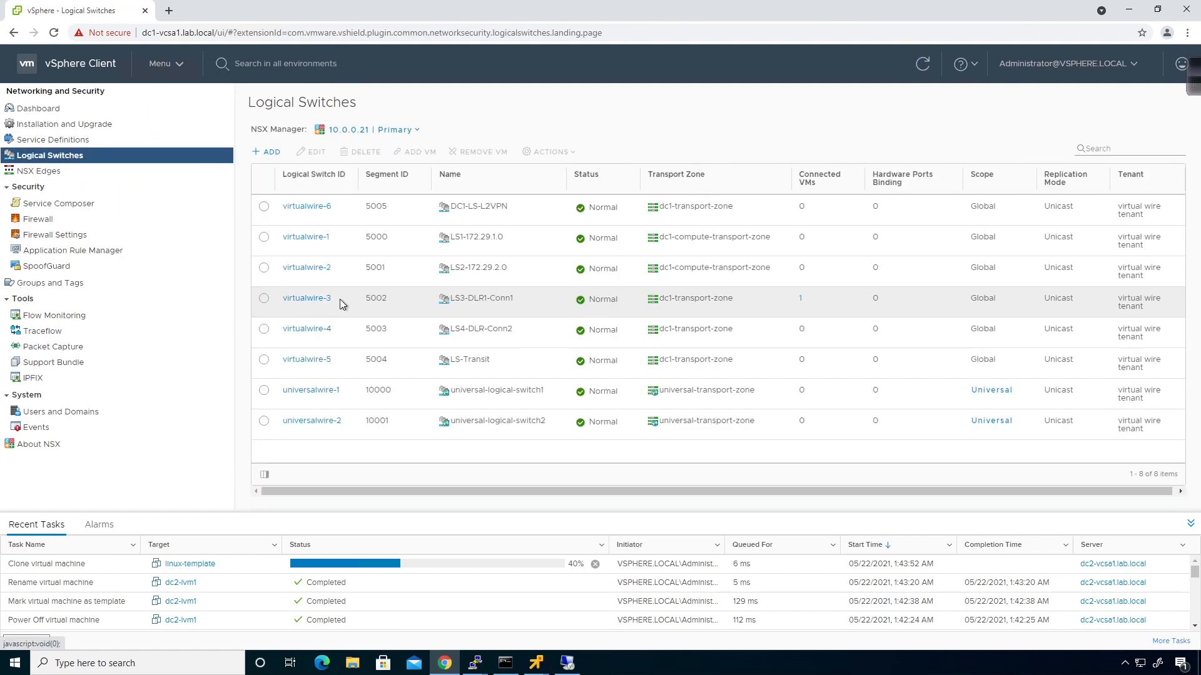
click(264, 391)
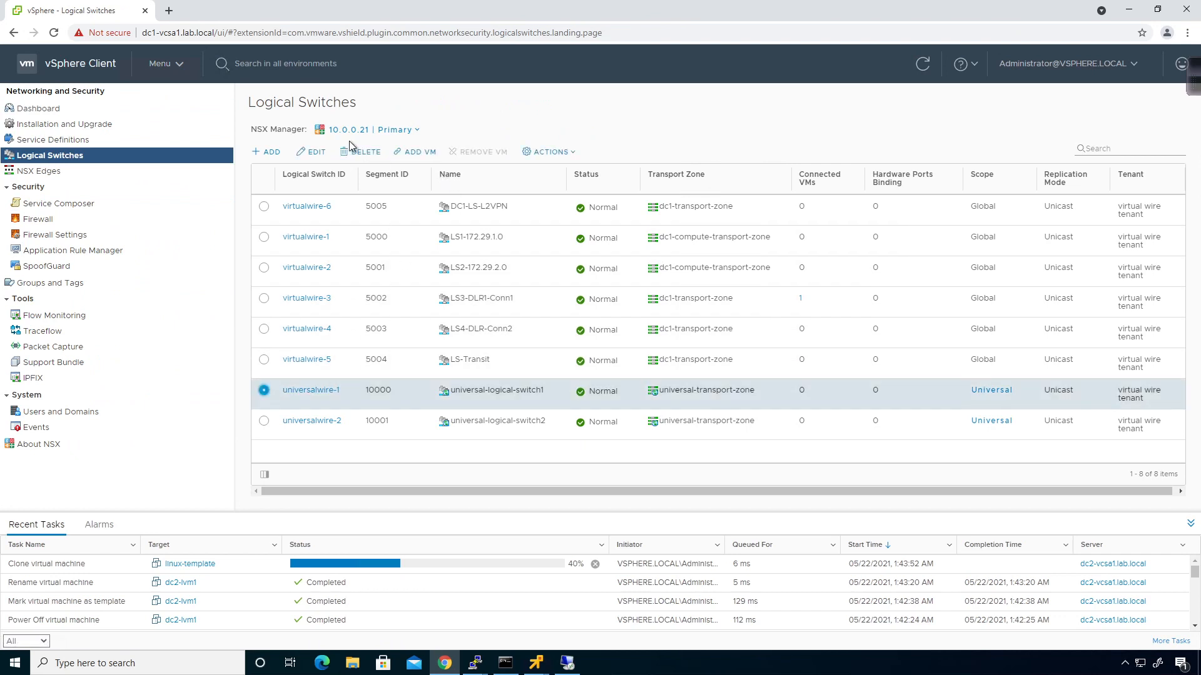
click(418, 155)
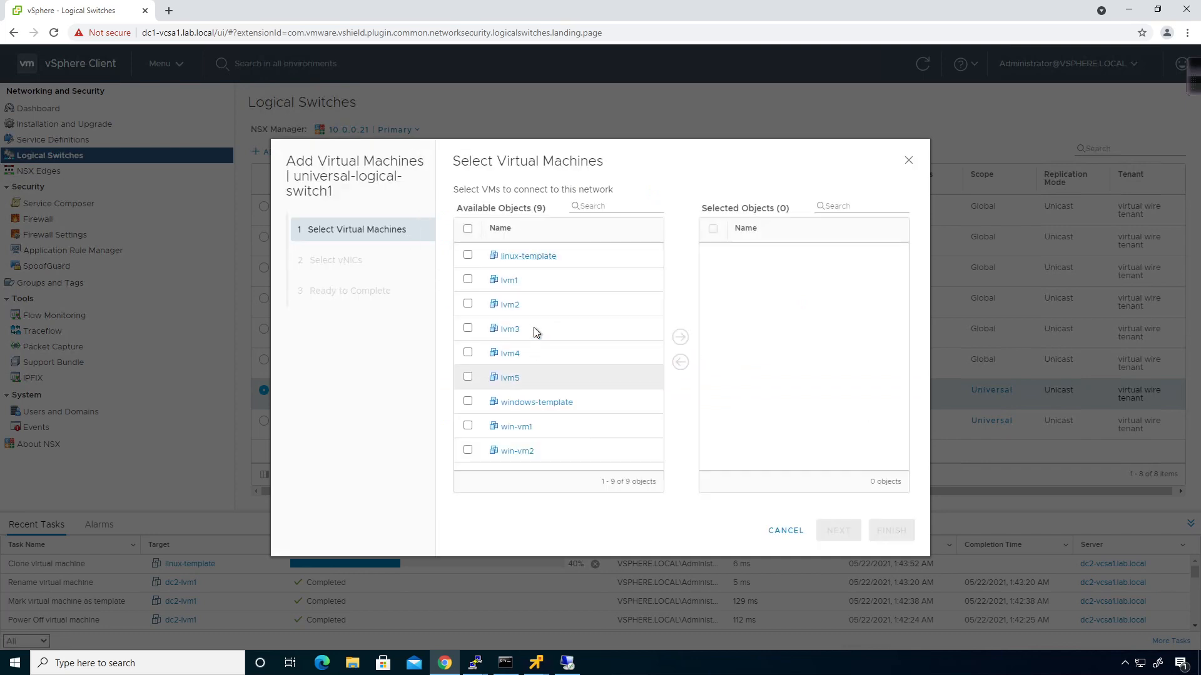
Select lvm1 and lvm3 with their network adapter 1 and connect them
click(467, 280)
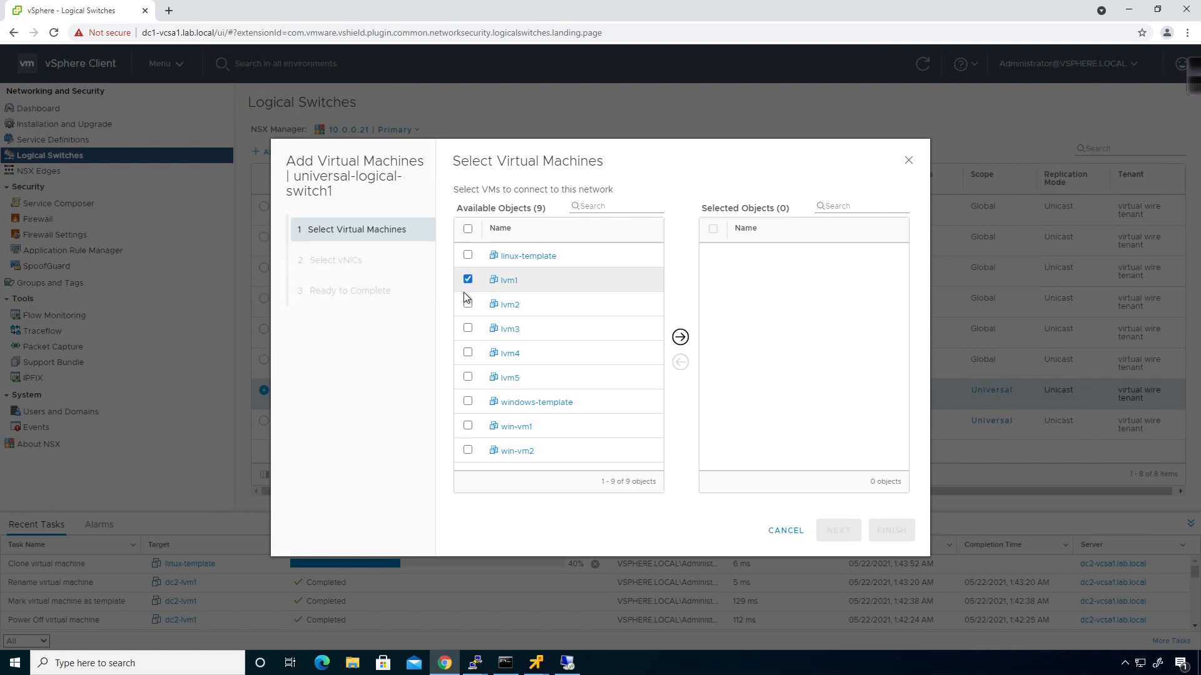
click(467, 329)
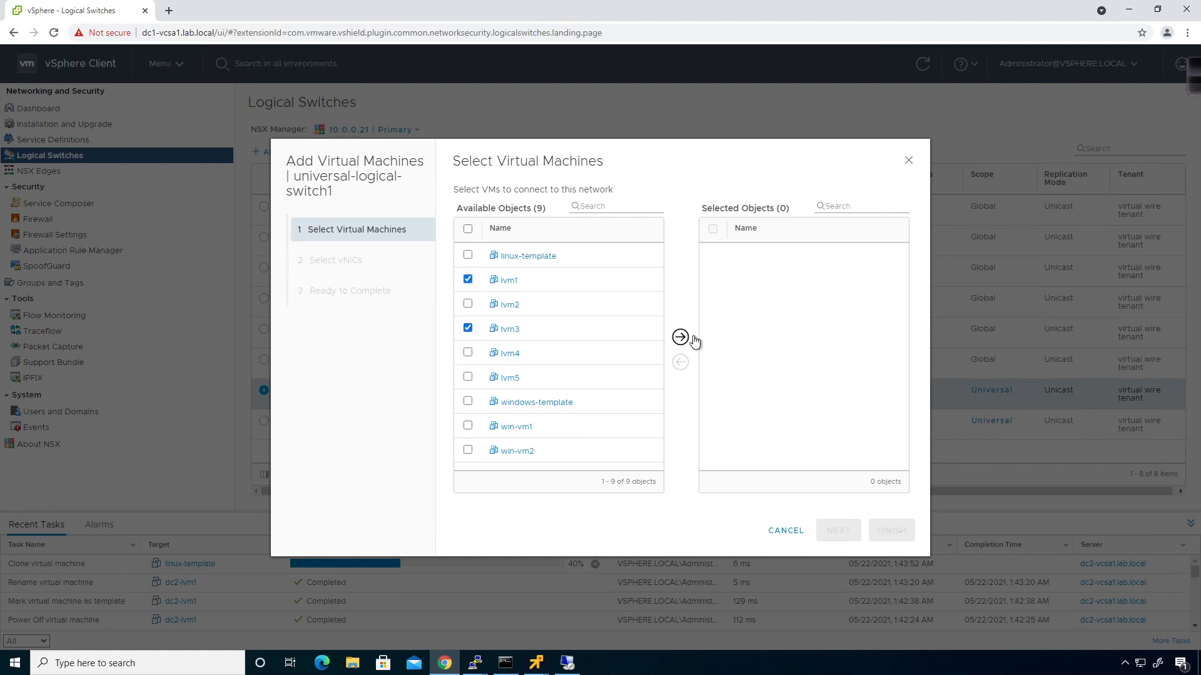
click(680, 337)
click(846, 531)
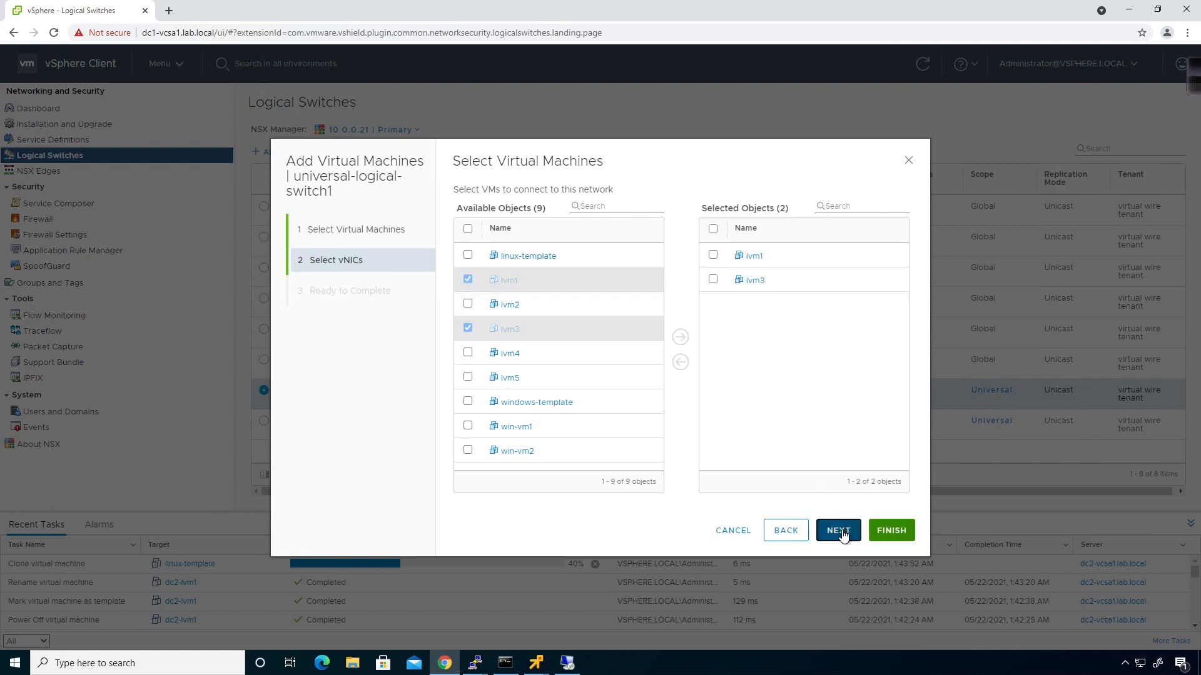
click(465, 230)
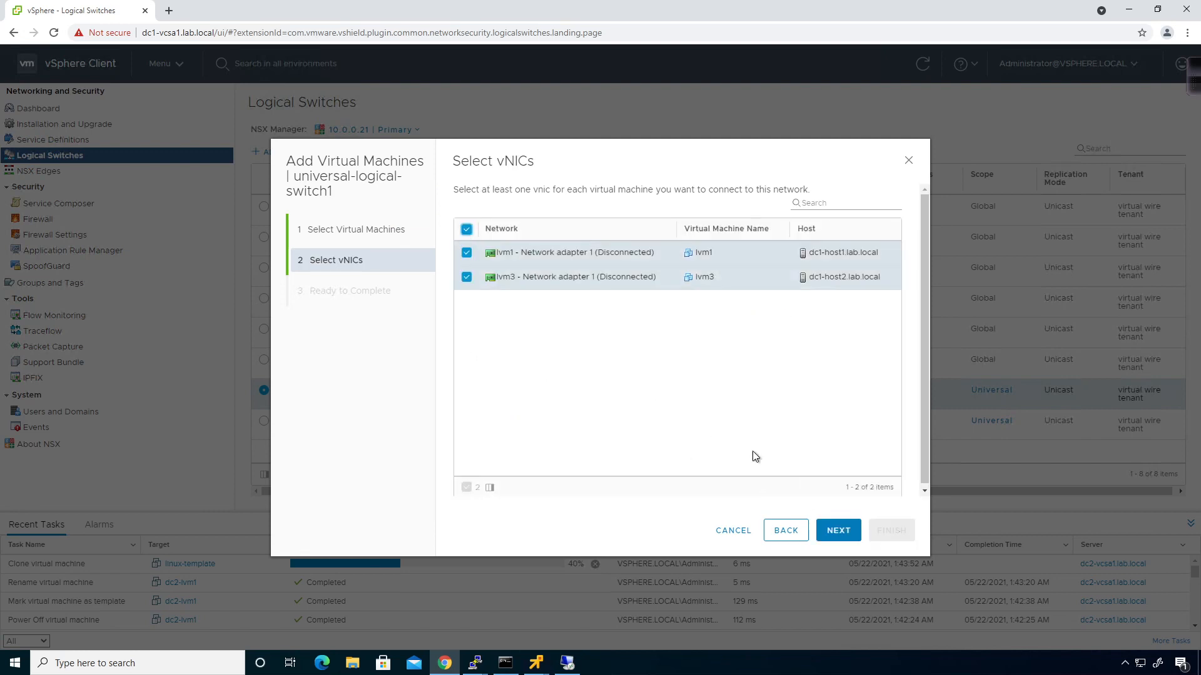
click(838, 530)
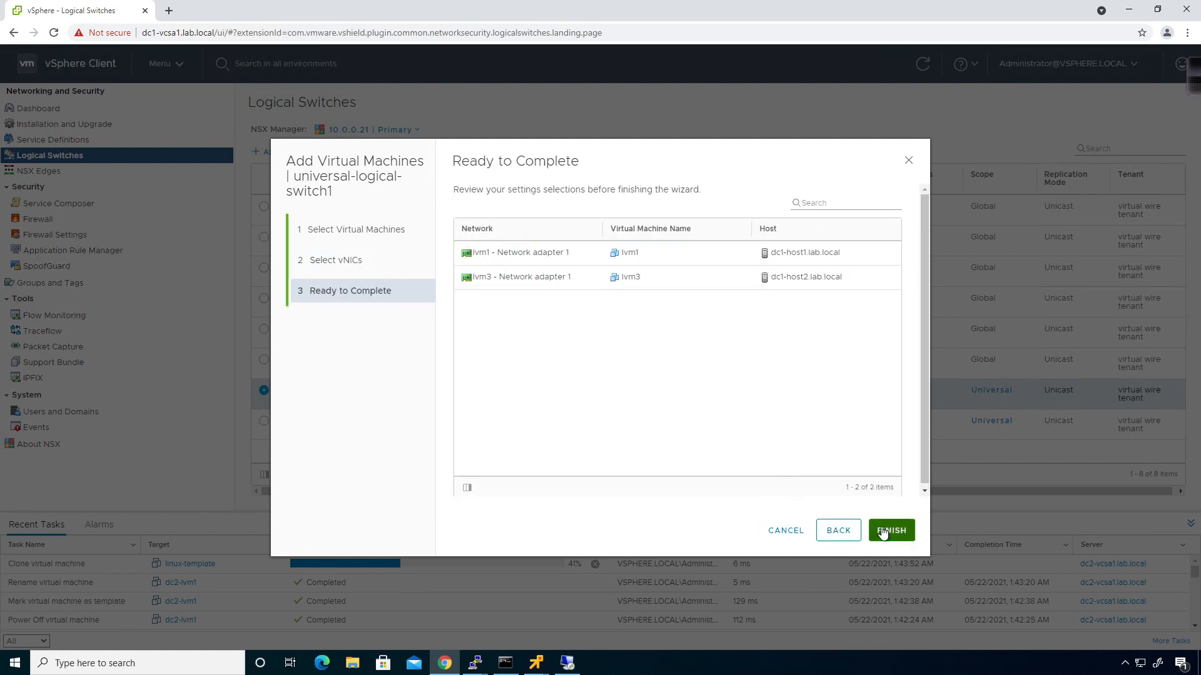
click(874, 530)
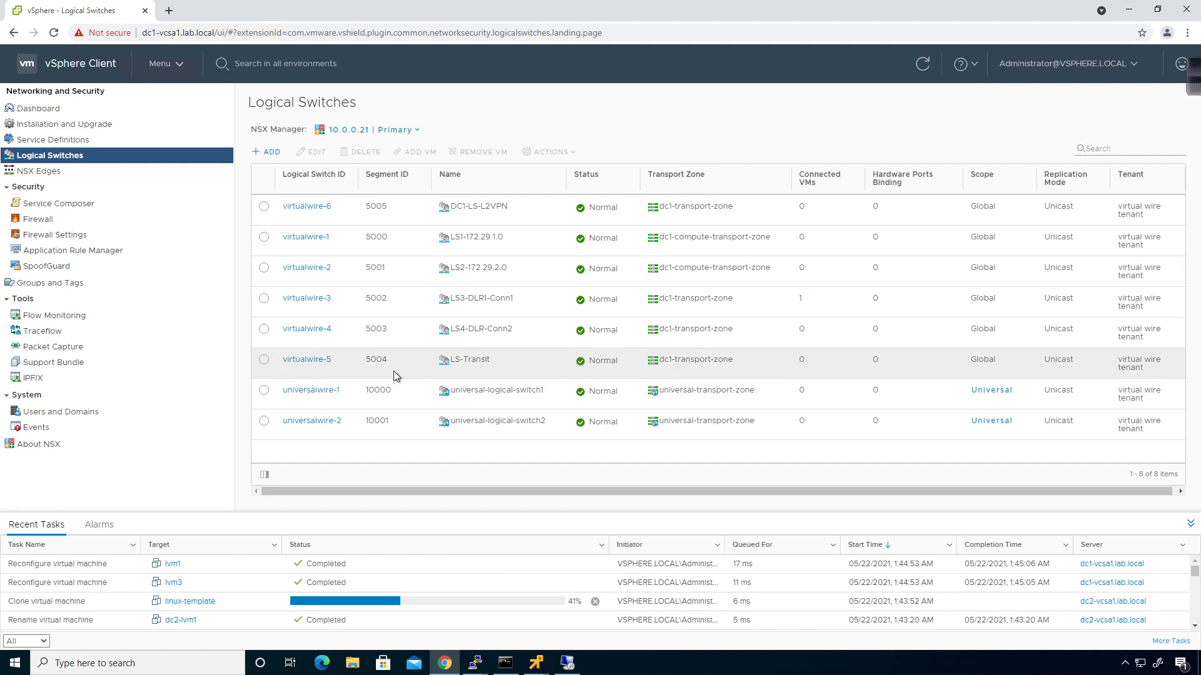
Switch to secondary NSX Manager 10.0.0.31, select universal-logical-switch1, and cancel adding VMs
click(375, 129)
click(377, 179)
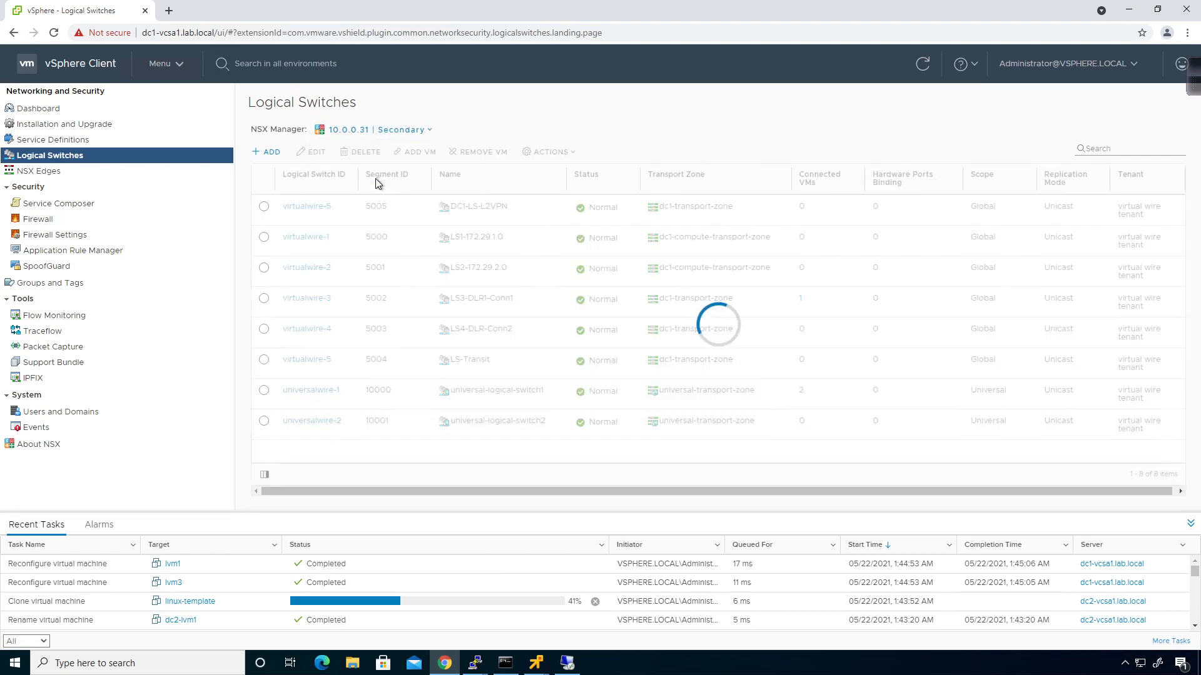
click(264, 270)
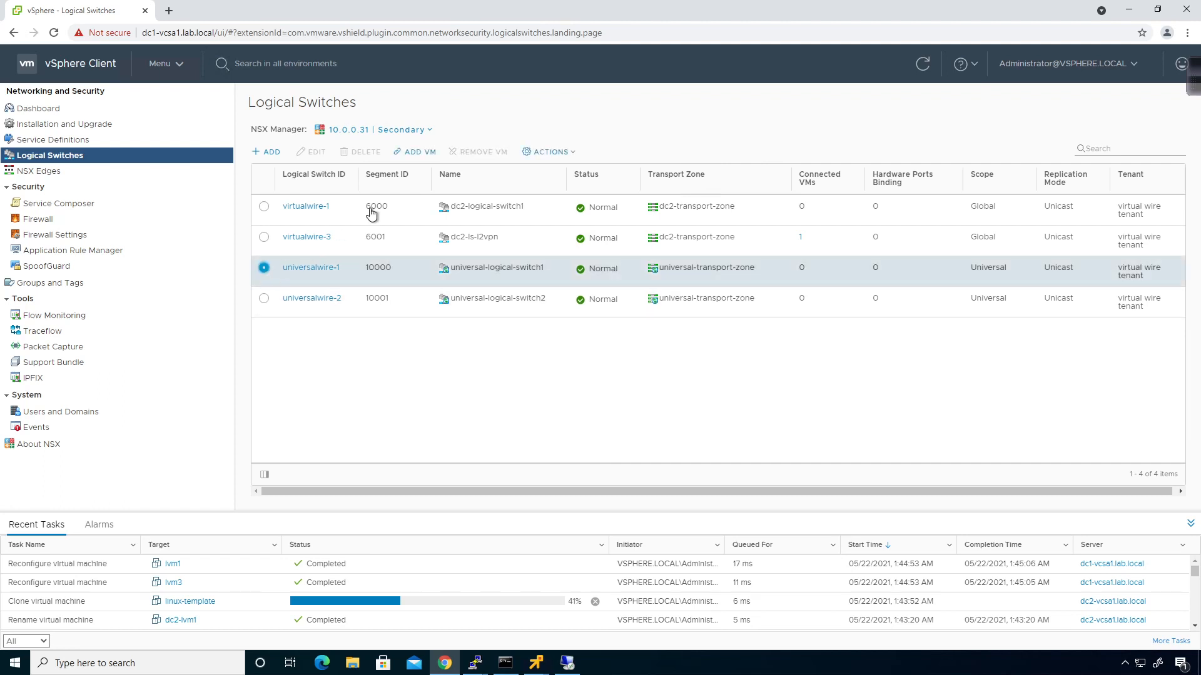
click(430, 153)
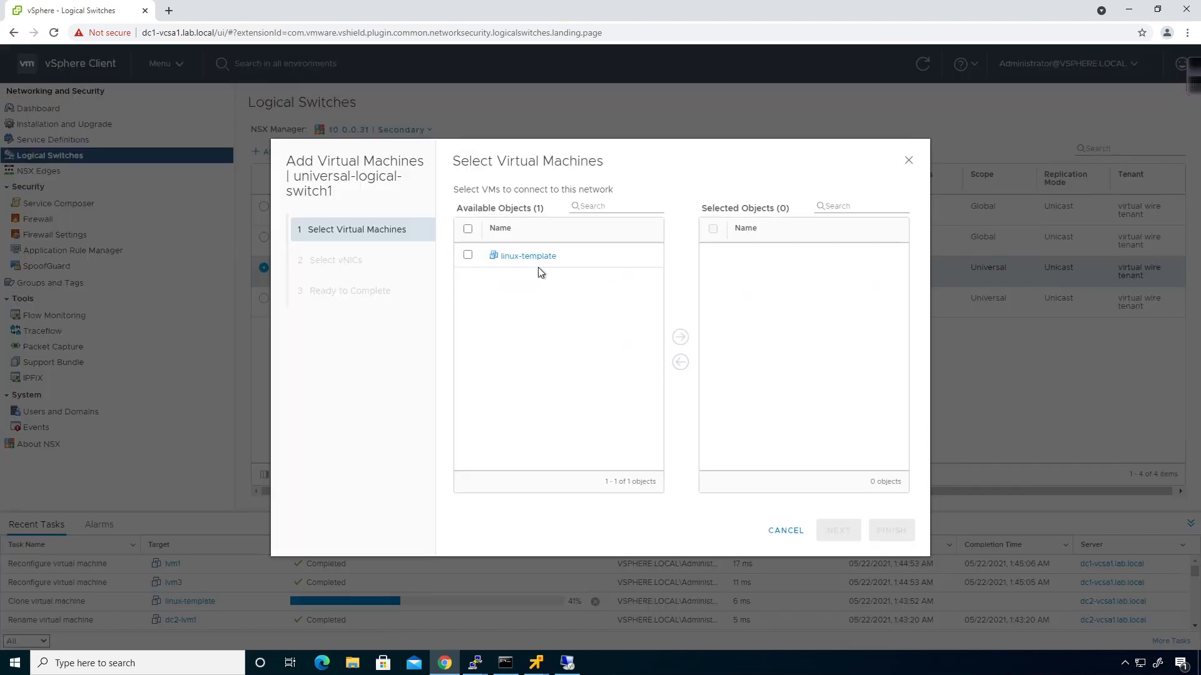
click(784, 531)
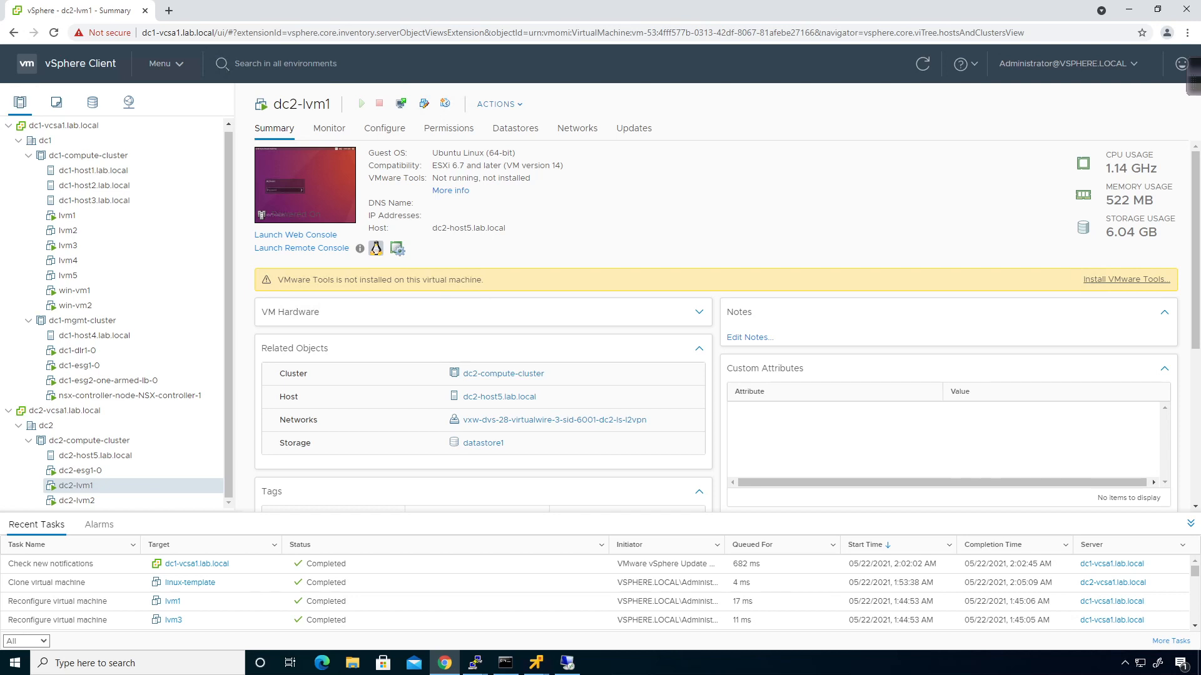
Load the NSX Dashboard via Menu > Networking and Security
click(177, 69)
click(188, 322)
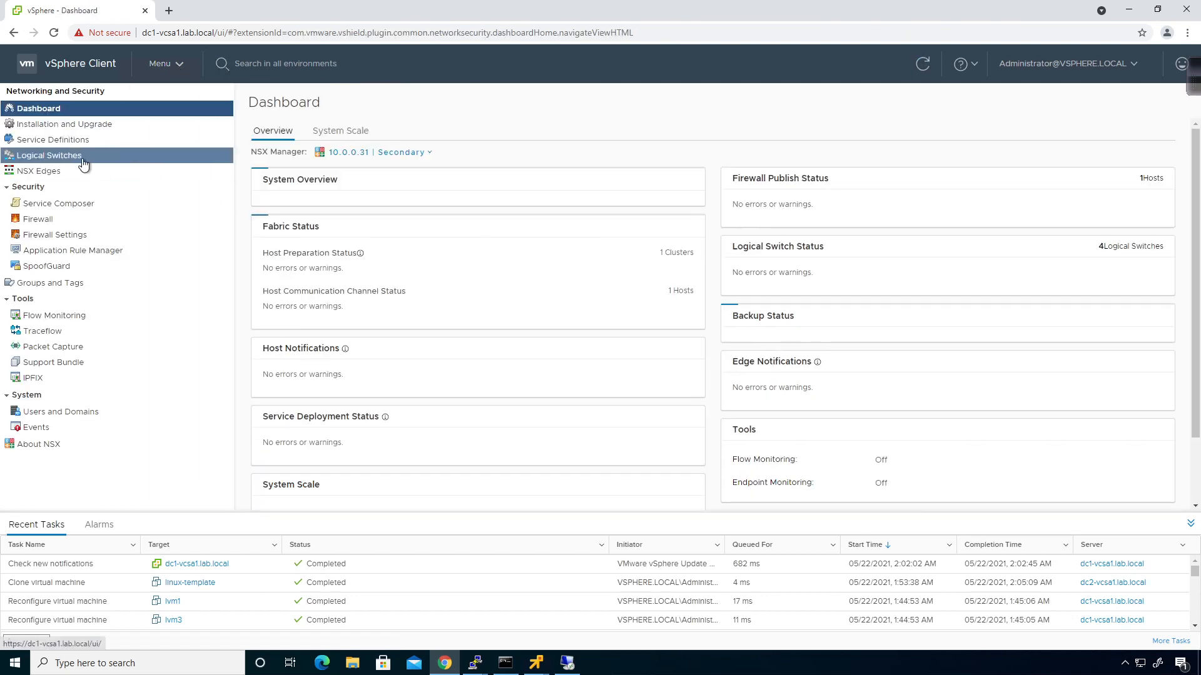
Remove dc2-lvm2, dc2-lvm1 and linux-template from the dc2-ls-l2vpn logical switch
click(83, 162)
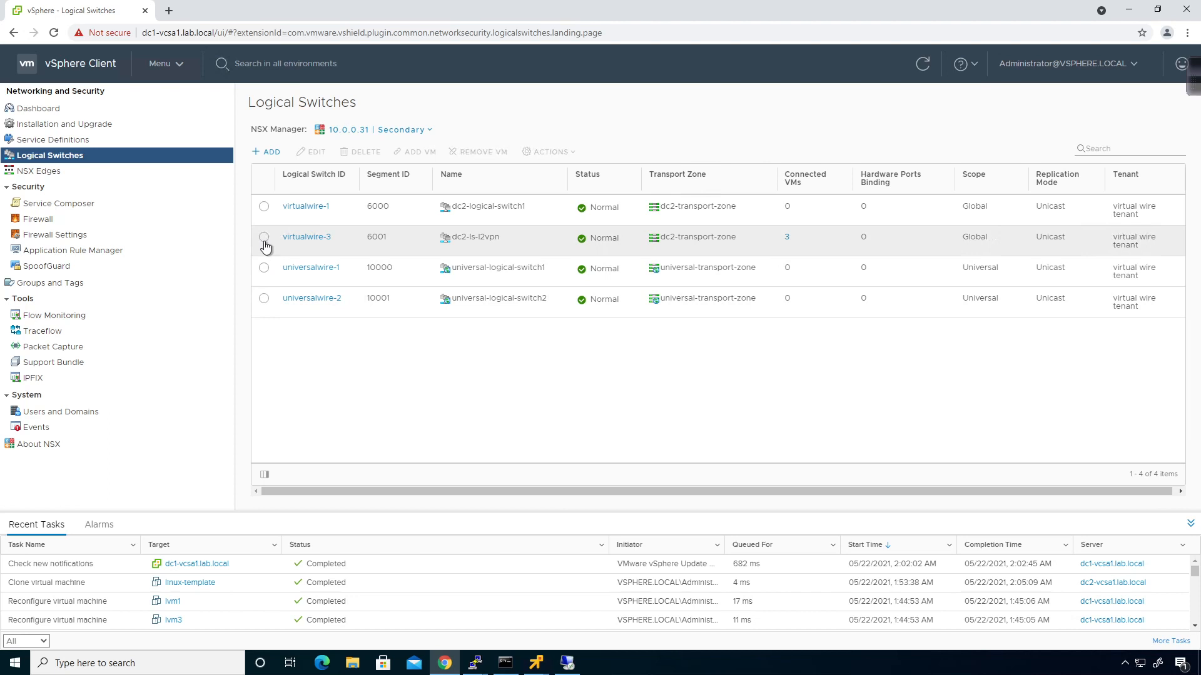
click(264, 238)
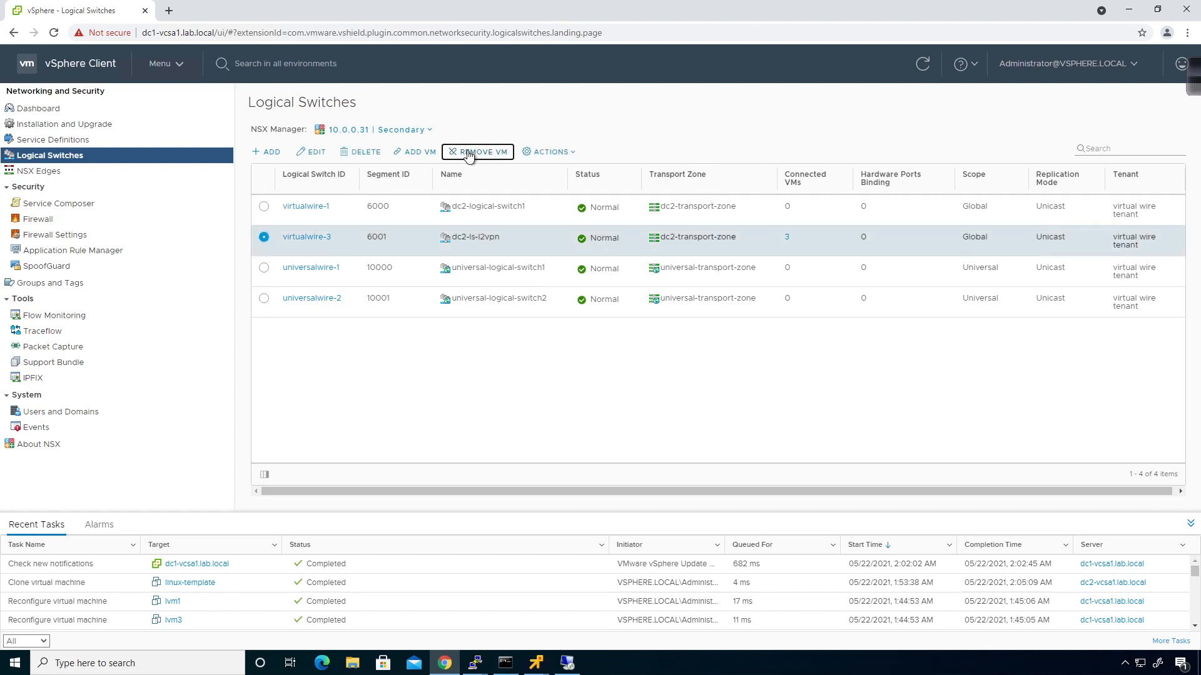
click(471, 152)
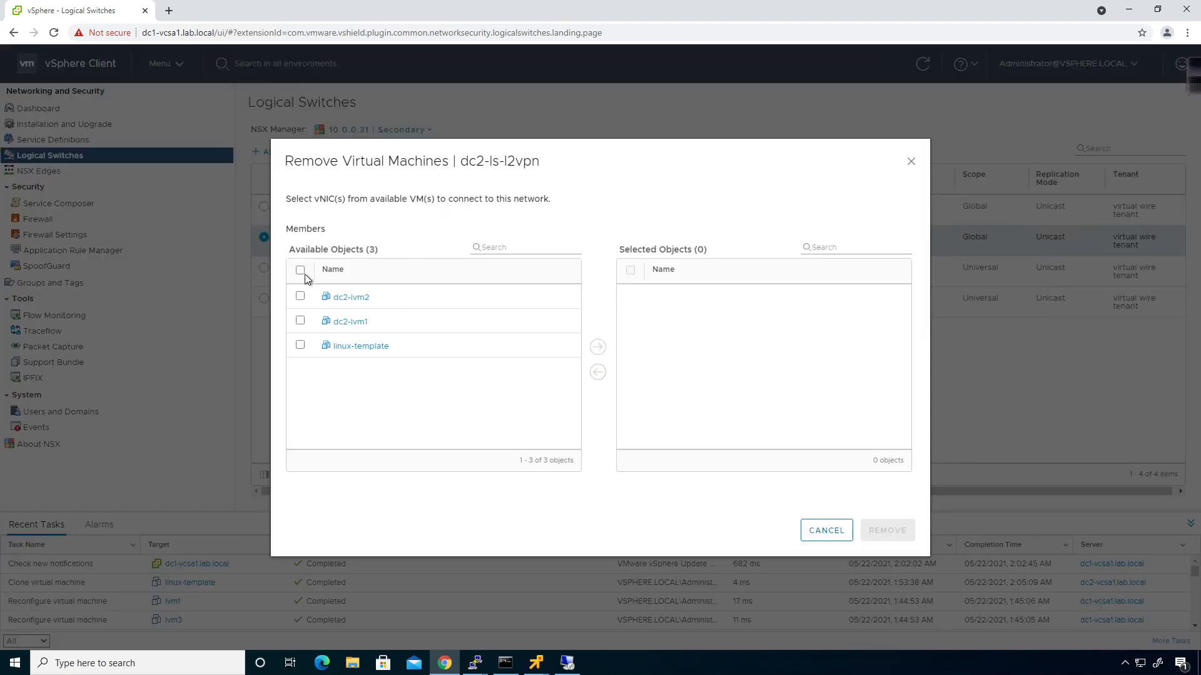
click(301, 270)
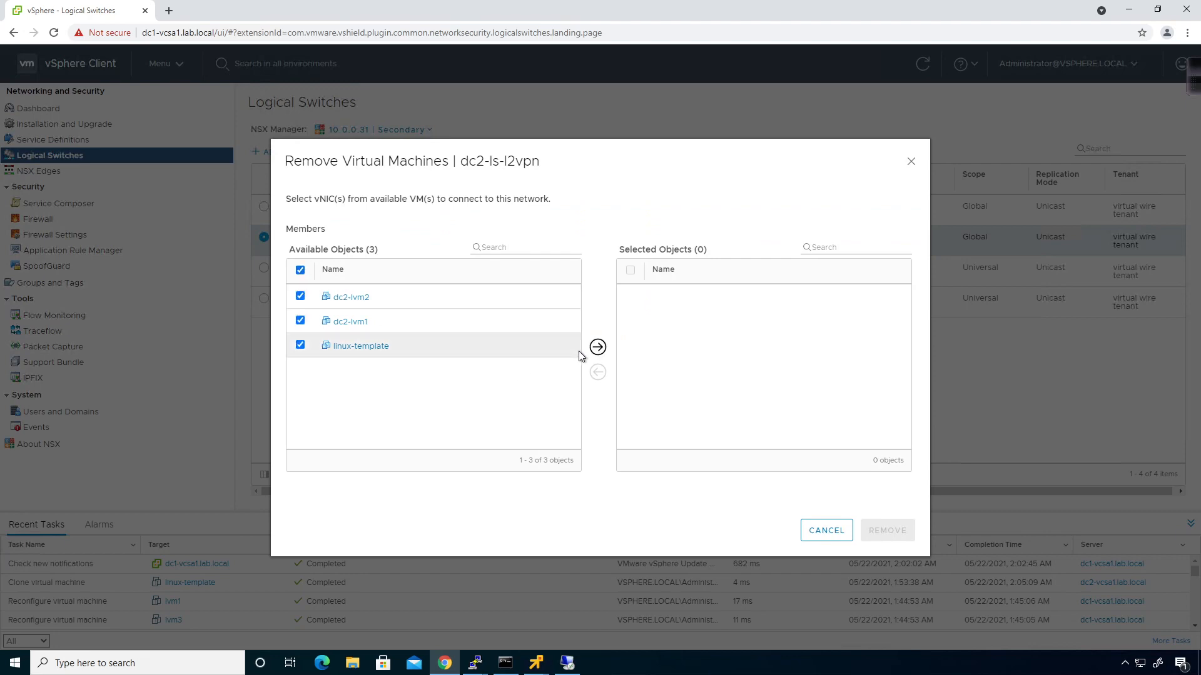
click(598, 347)
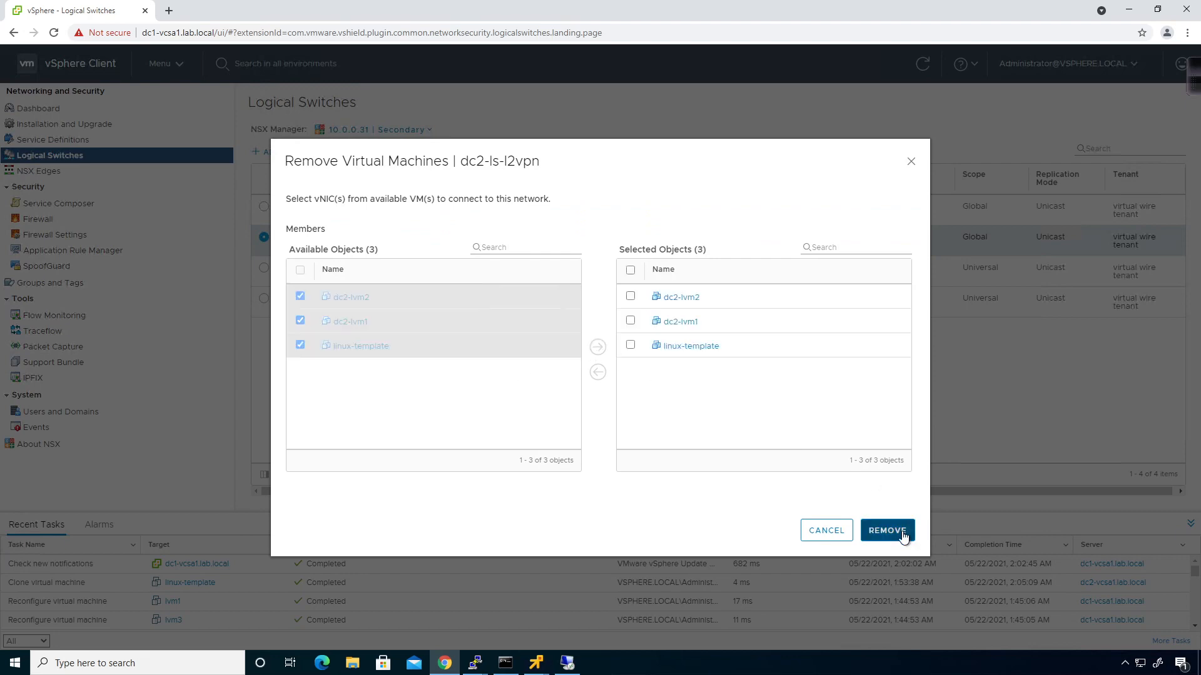
click(902, 536)
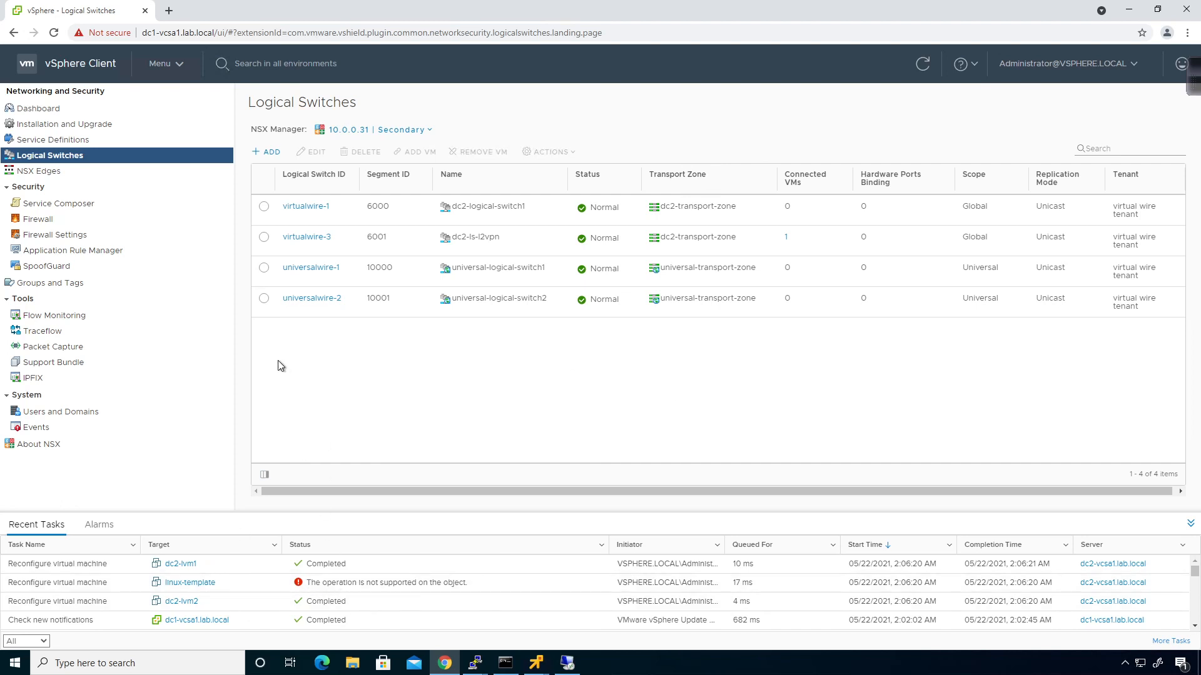
Connect dc2-lvm1's network adapter to universal-logical-switch1
click(264, 269)
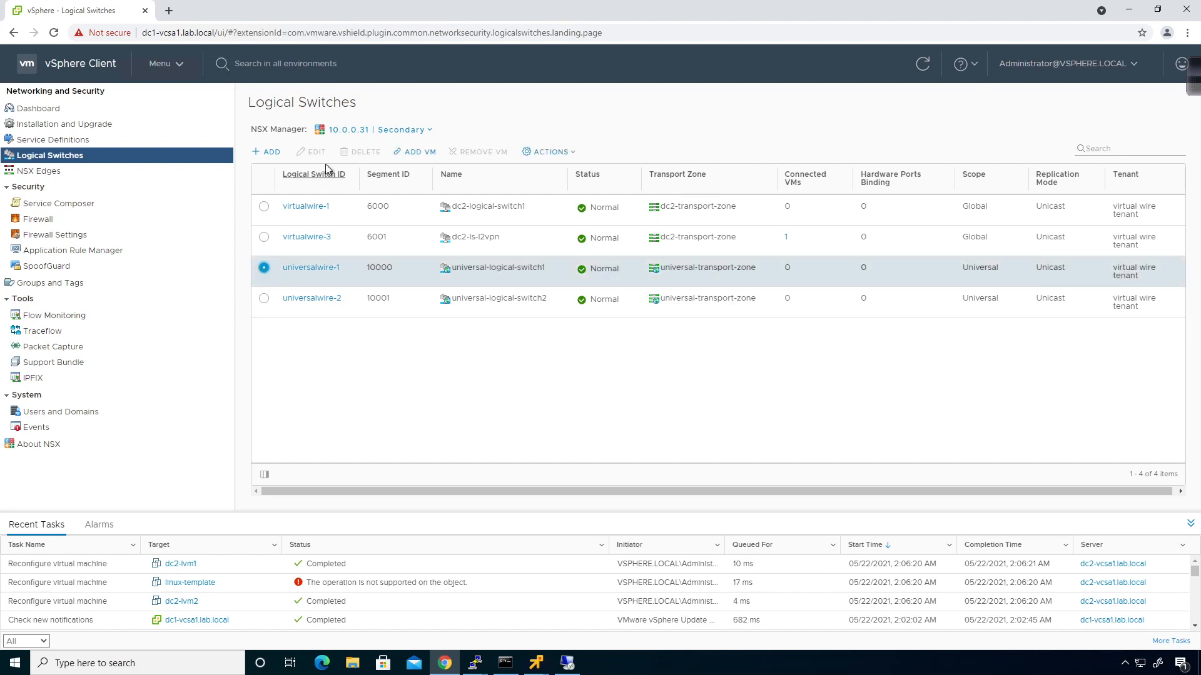
click(402, 153)
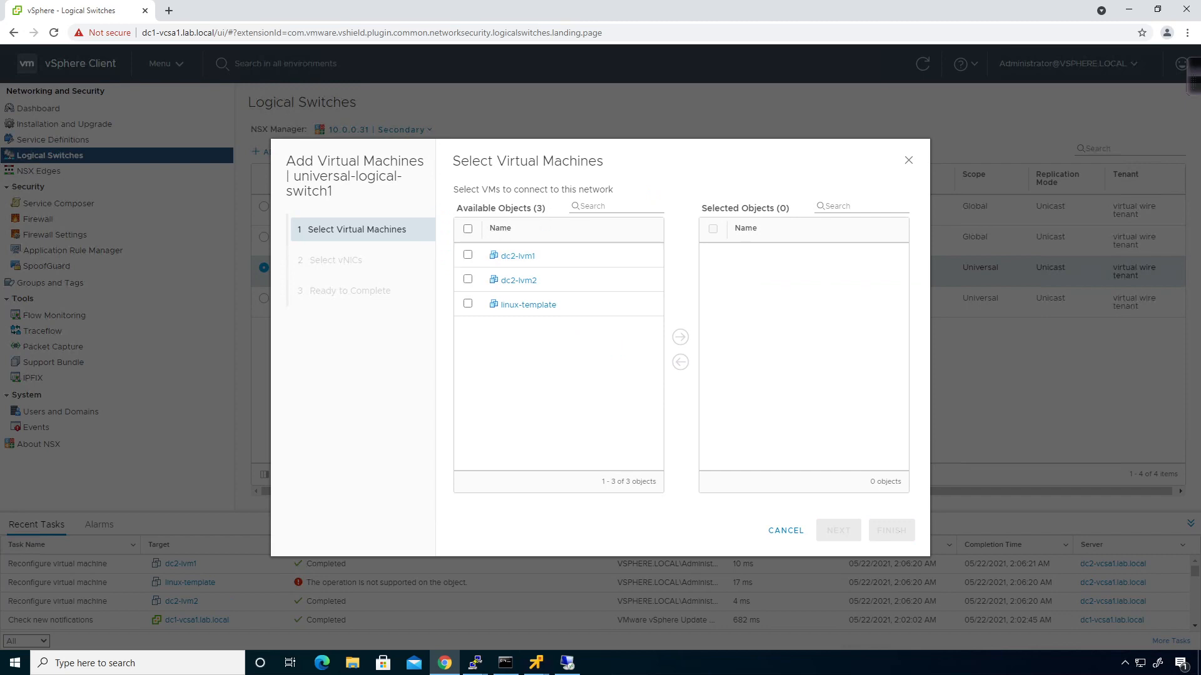
click(468, 256)
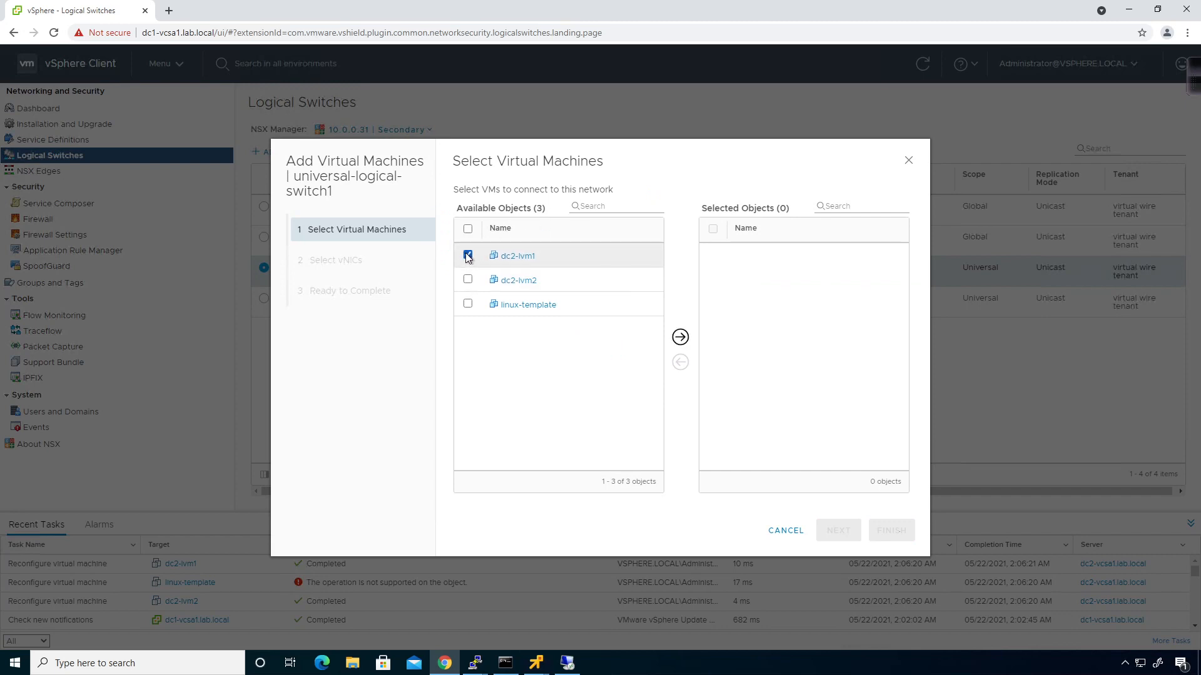
click(680, 337)
click(838, 530)
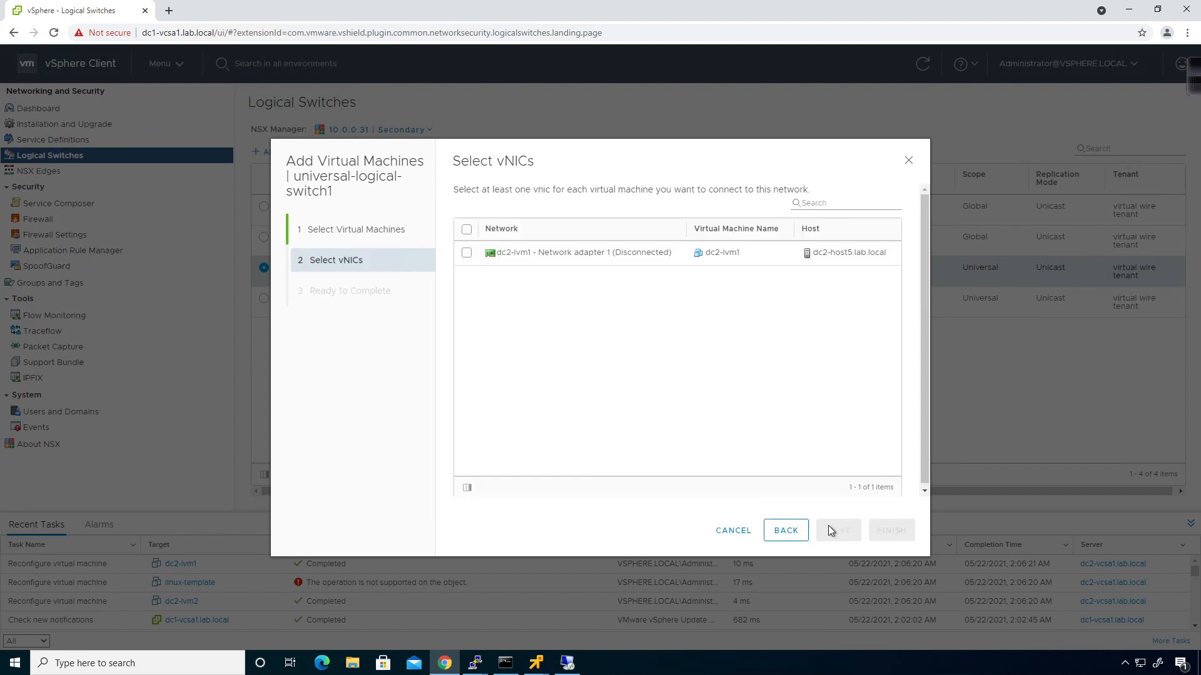
click(467, 256)
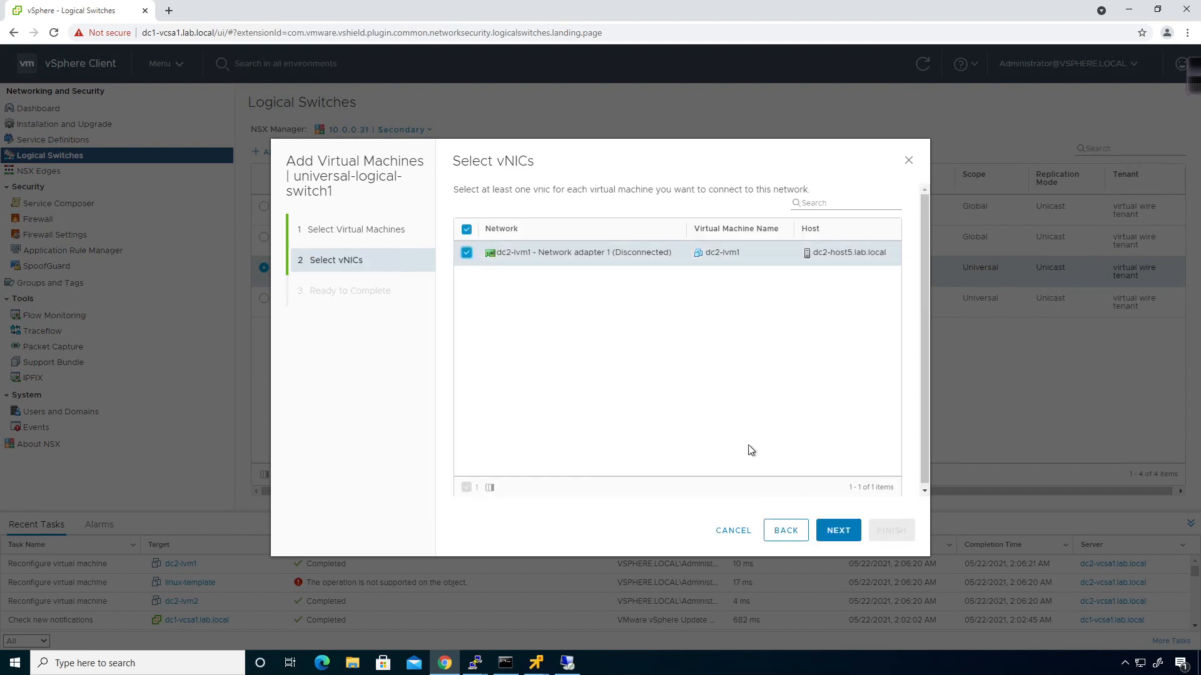
click(835, 532)
click(892, 530)
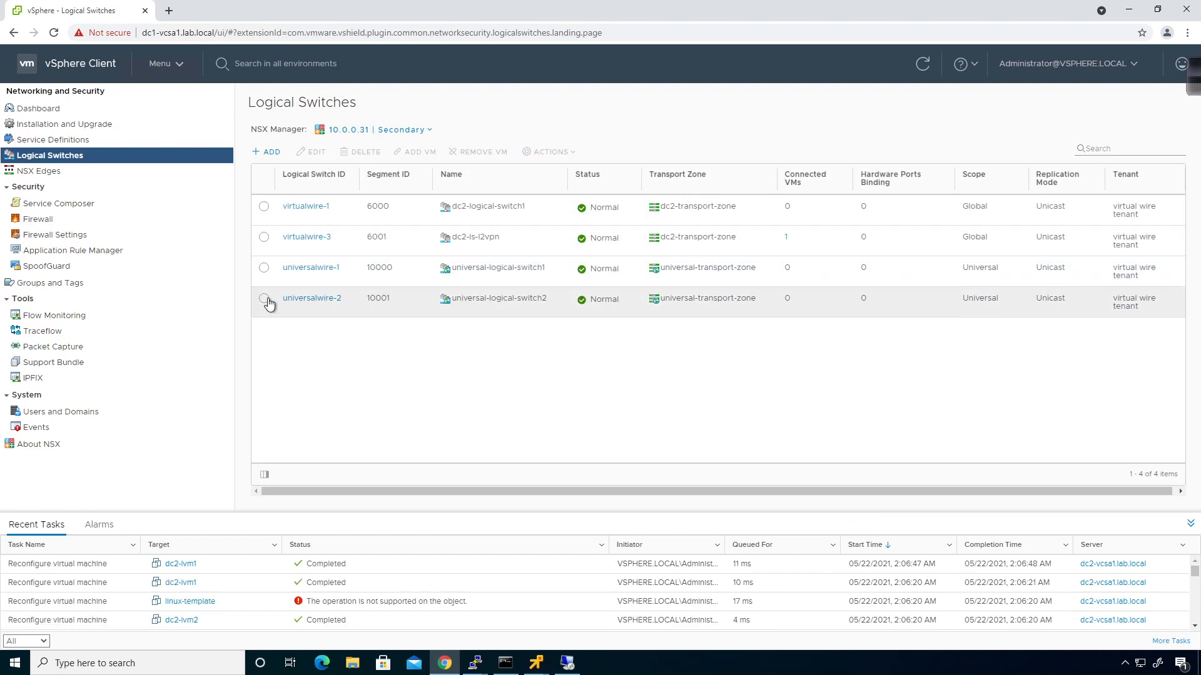
Connect dc2-lvm2's network adapter to universal-logical-switch2
click(264, 299)
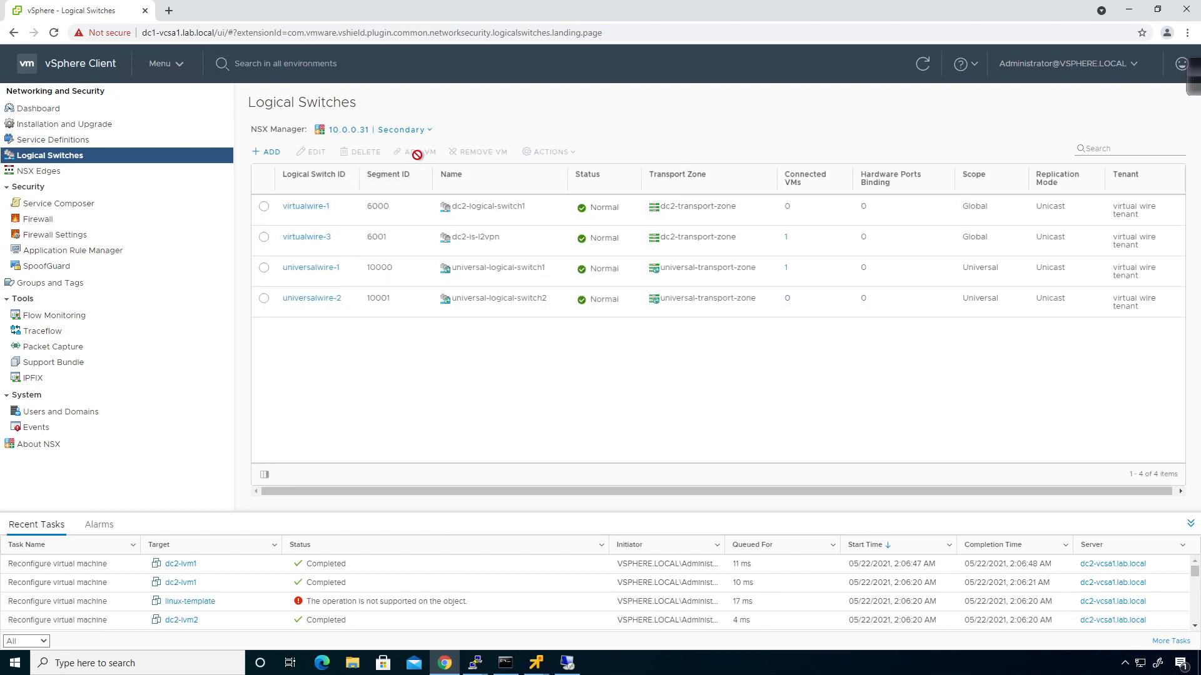
click(264, 299)
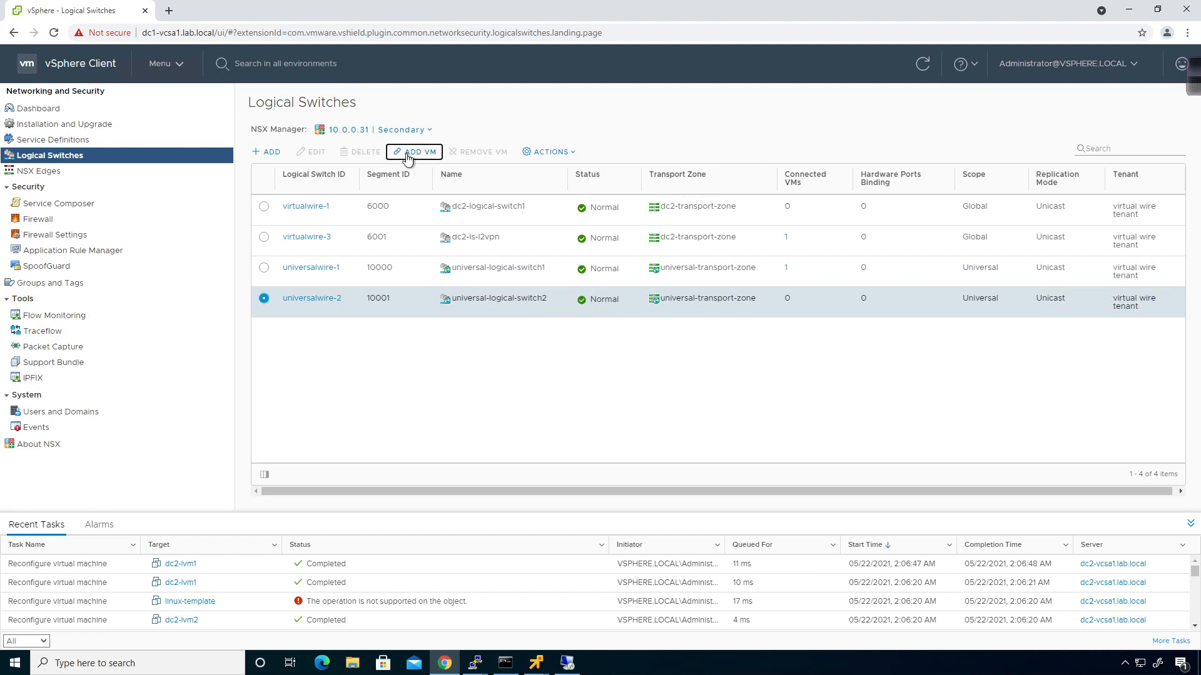
click(407, 157)
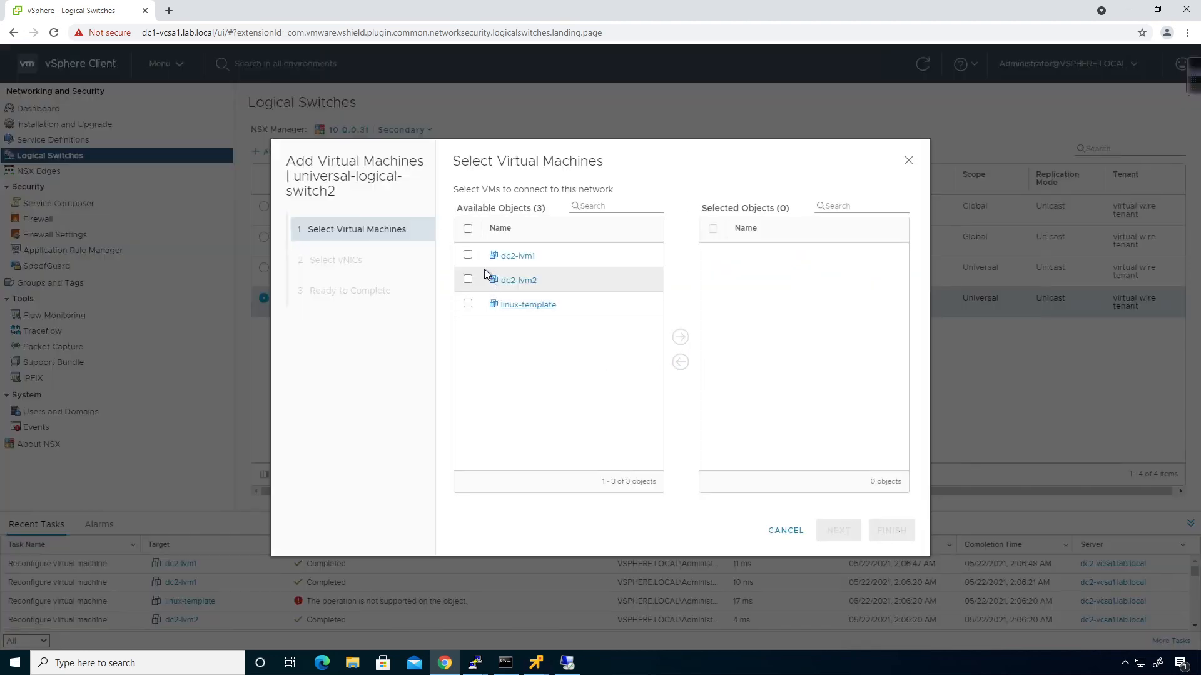
click(467, 280)
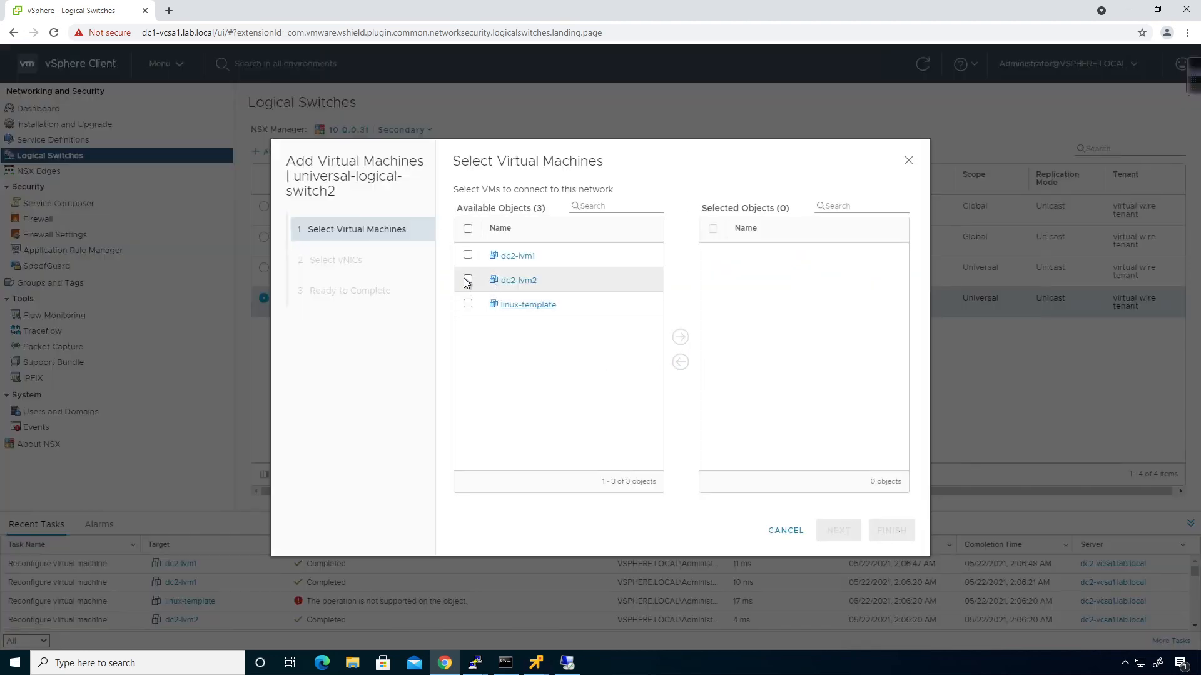
click(680, 341)
click(838, 532)
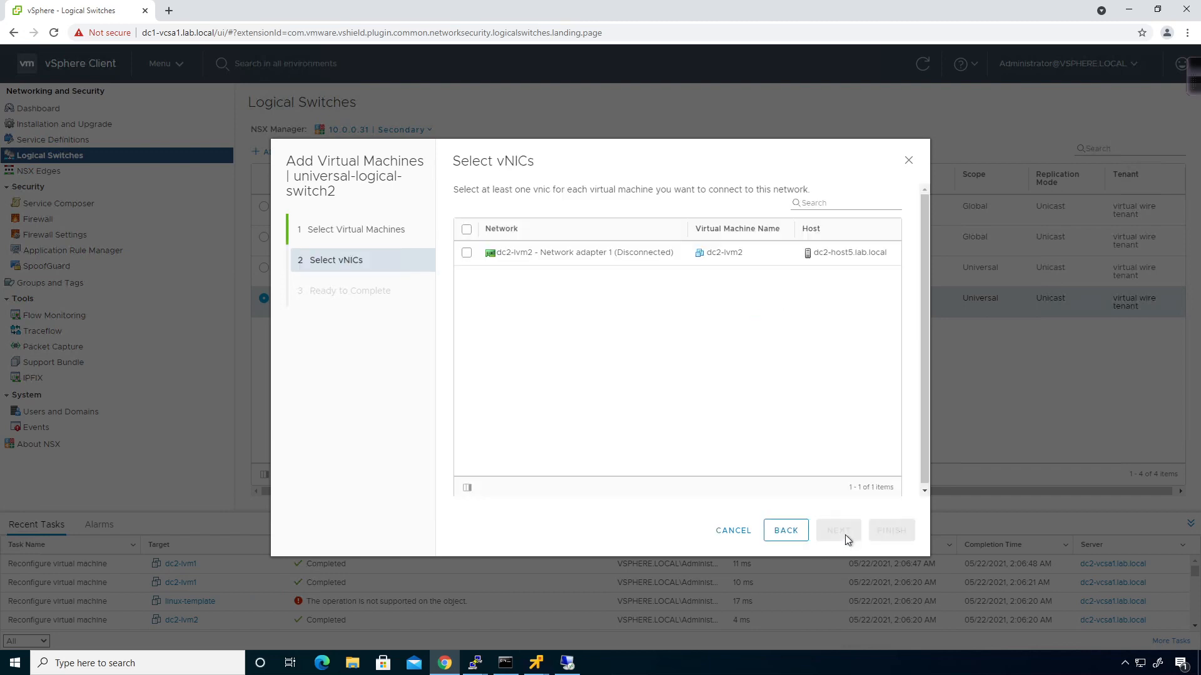
click(466, 252)
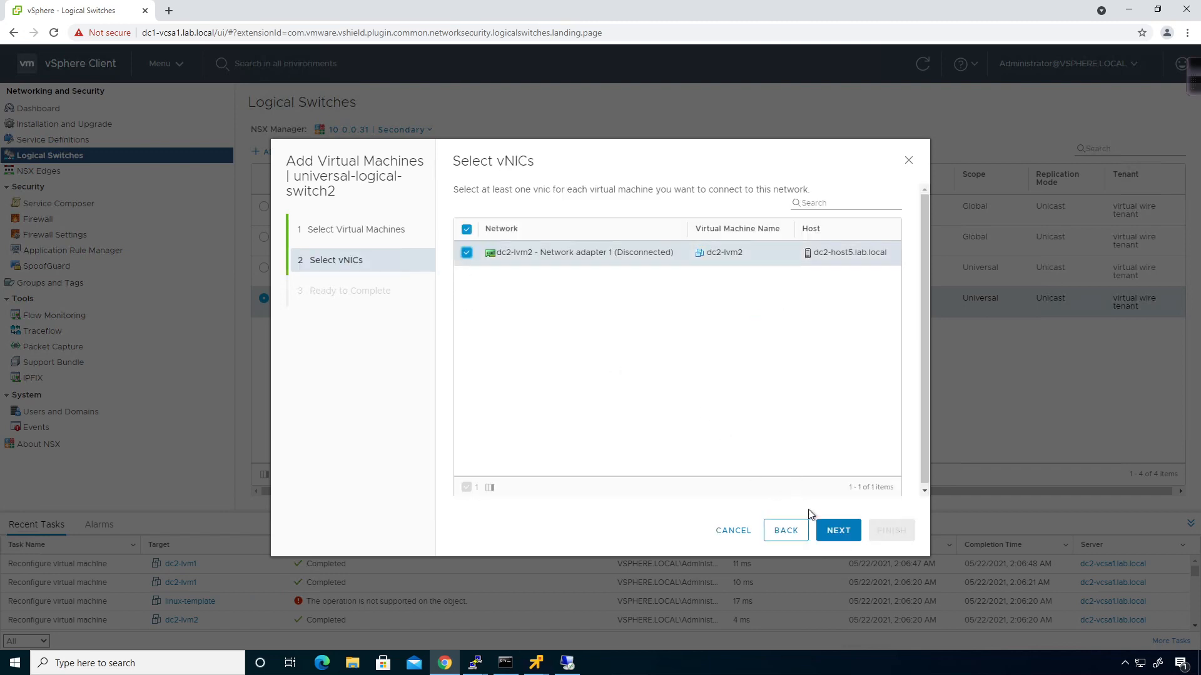
click(854, 533)
click(890, 530)
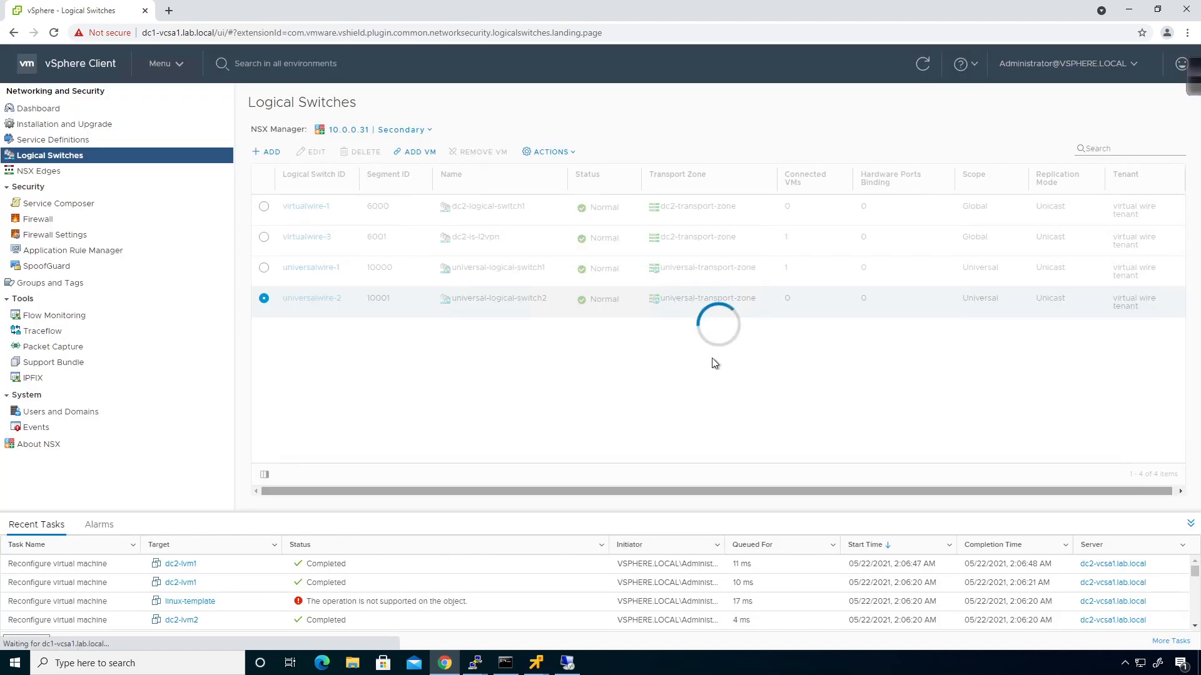
click(419, 131)
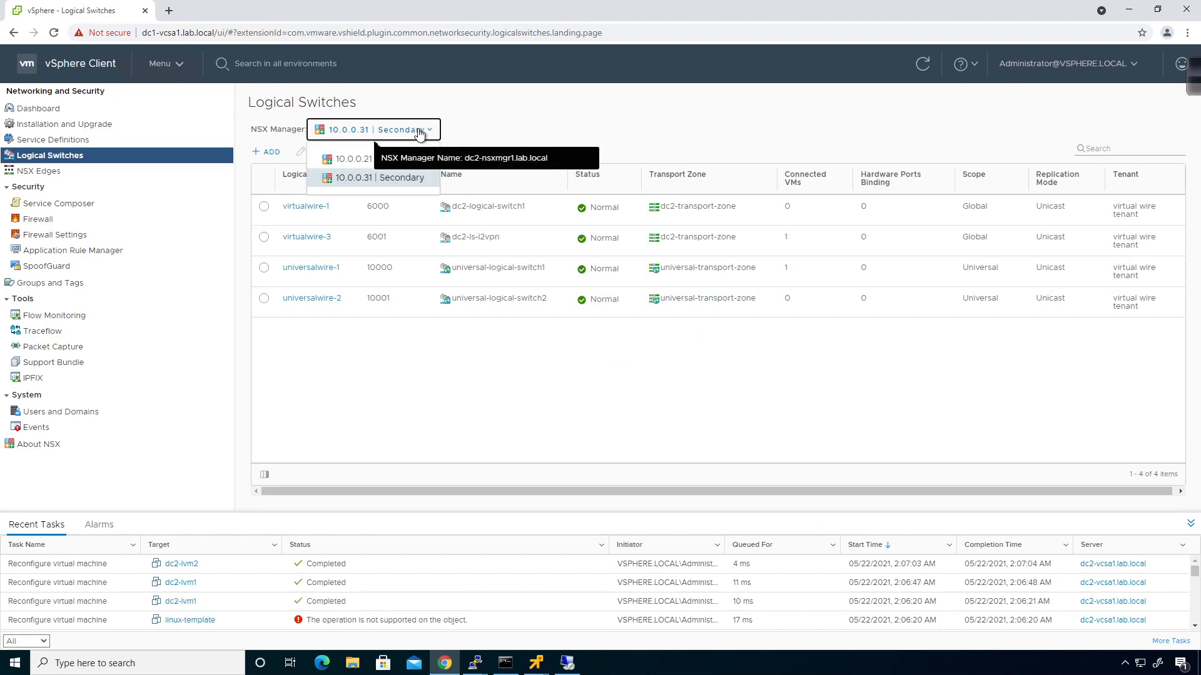
Switch to primary NSX Manager 10.0.0.21 and check the VMs on universal-logical-switch1
click(357, 162)
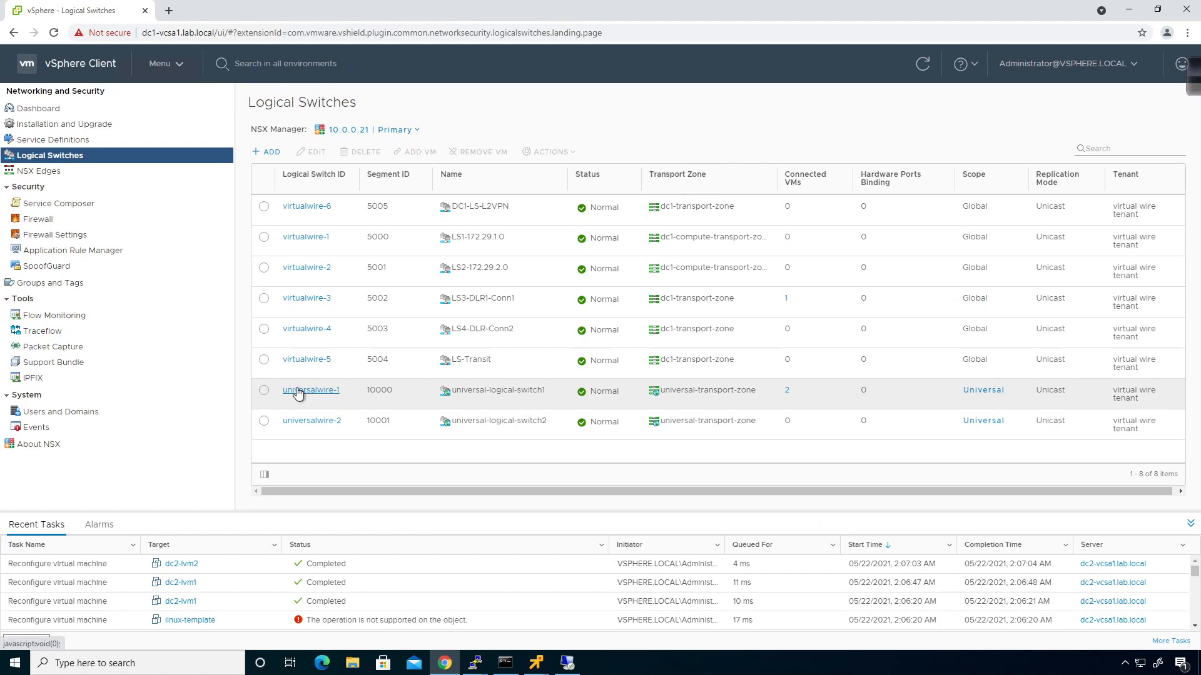
click(264, 391)
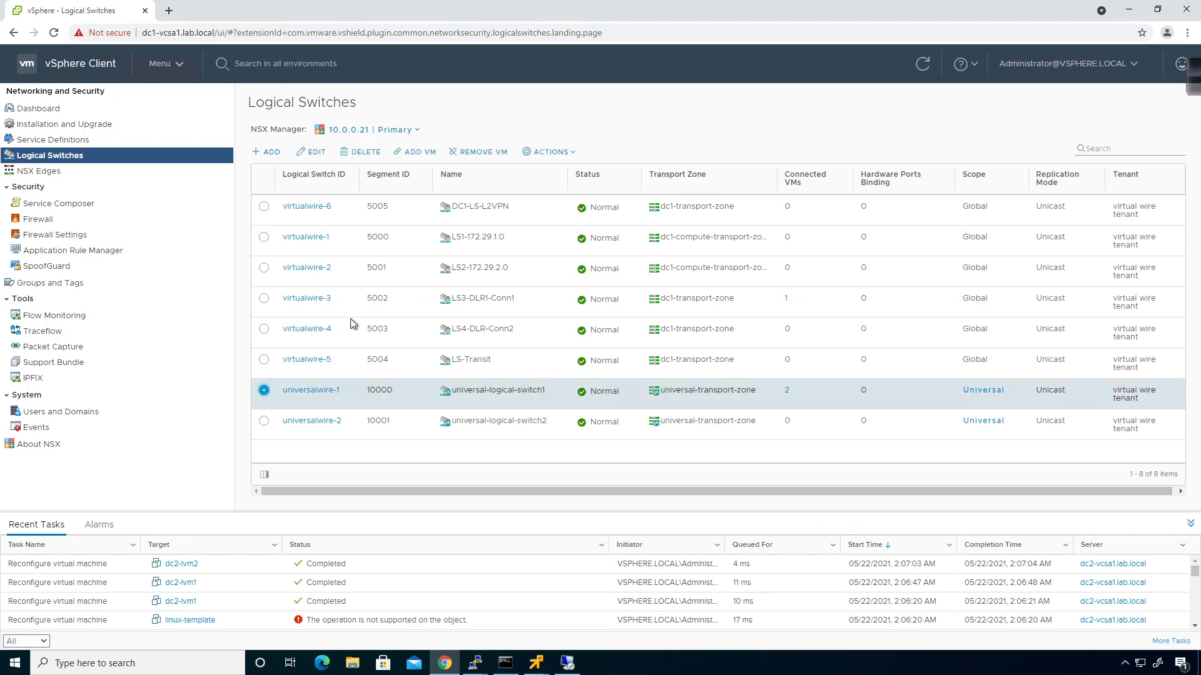
click(786, 392)
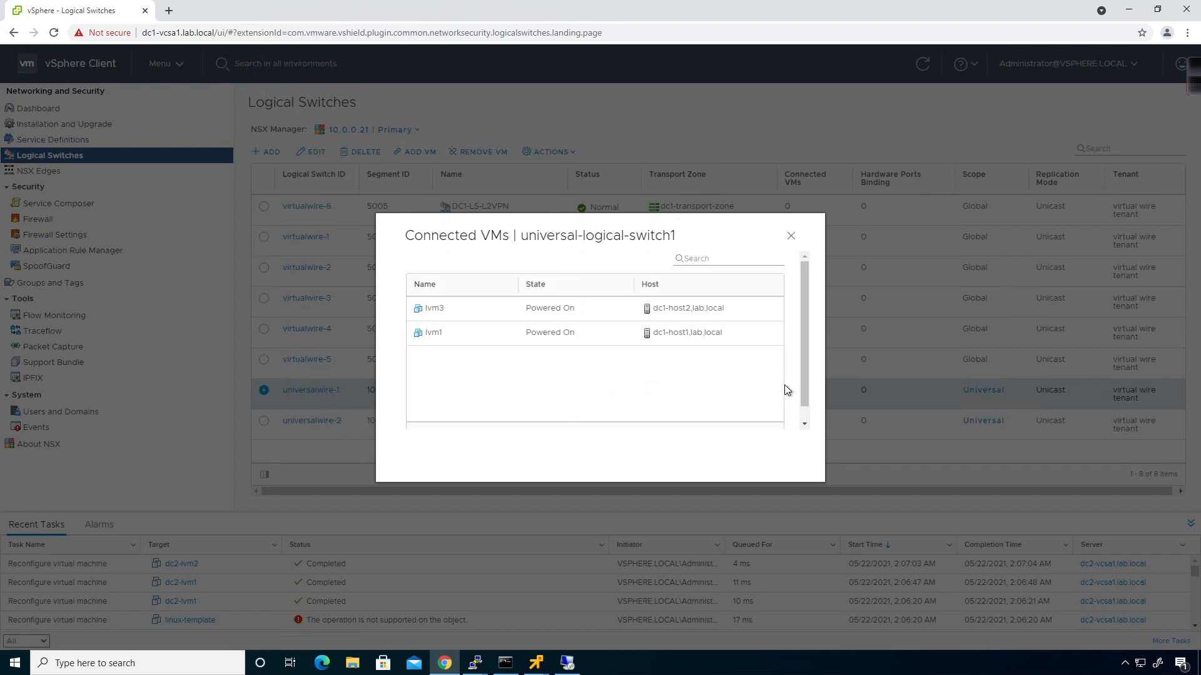
click(791, 236)
Attach network adapter 1 of win-vm1 and win-vm2 to universal-logical-switch2
click(264, 421)
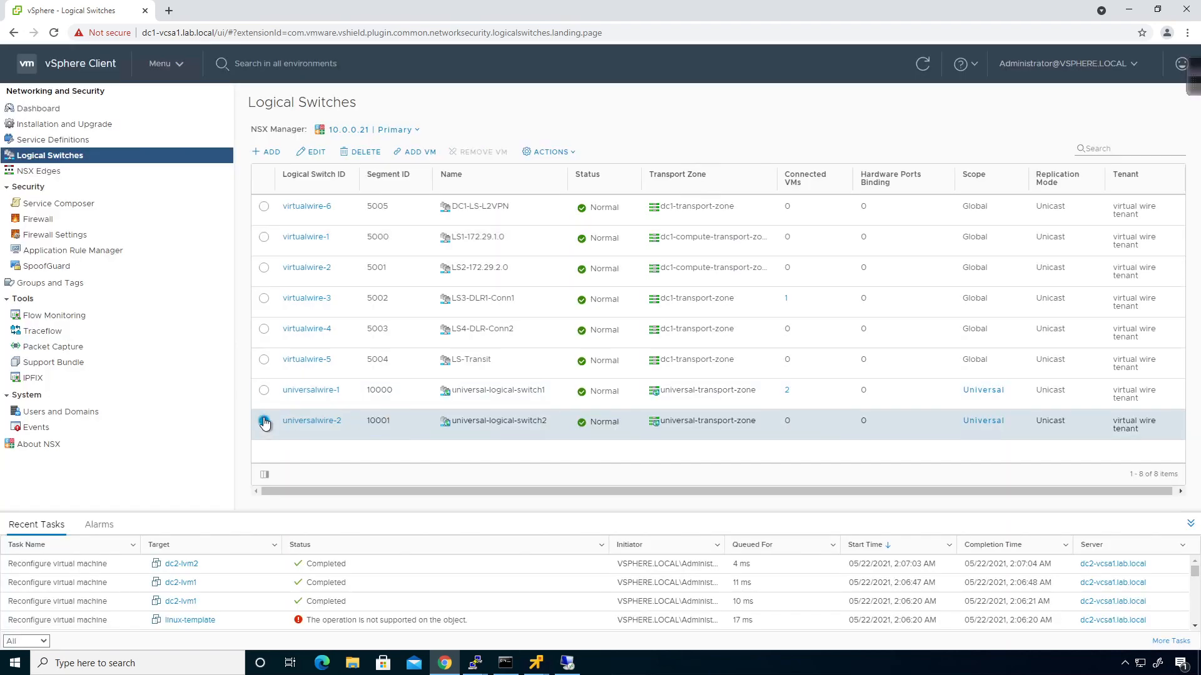
click(415, 152)
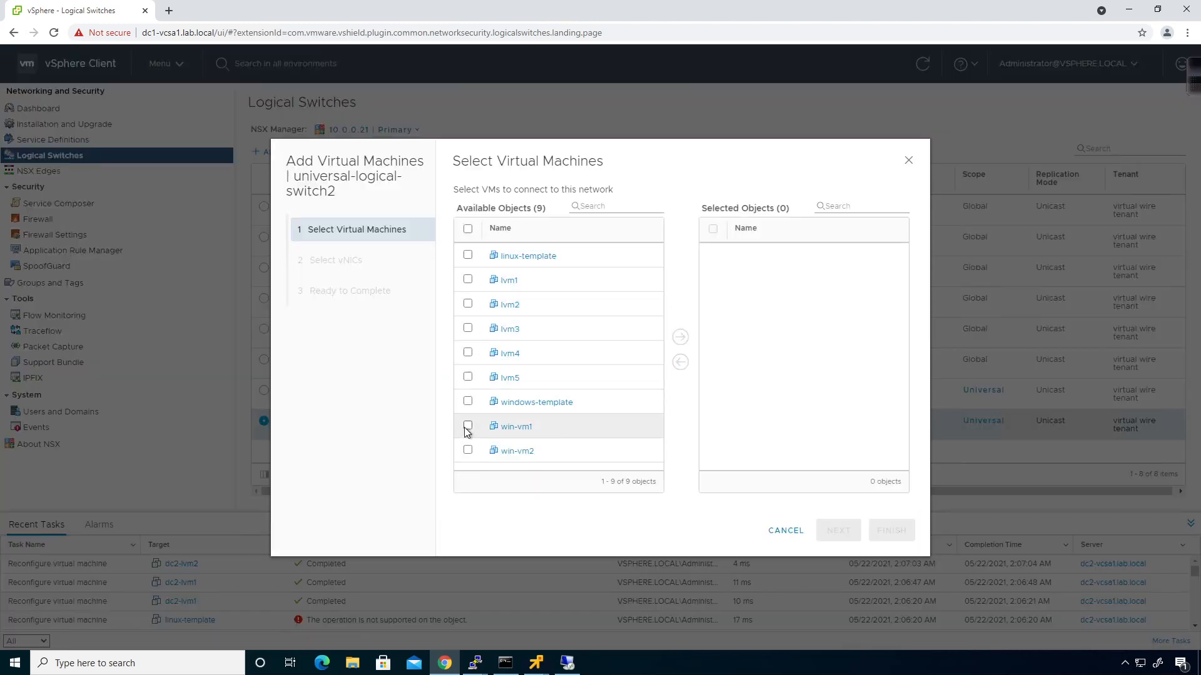
click(467, 426)
click(467, 450)
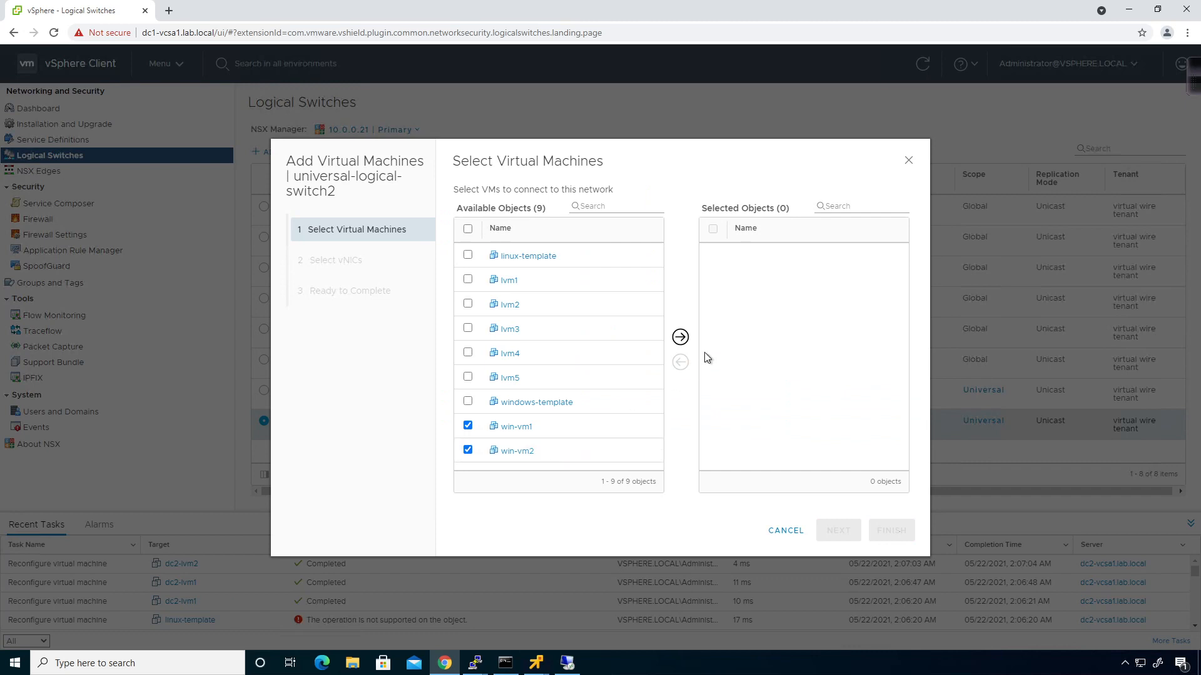
click(681, 337)
click(818, 529)
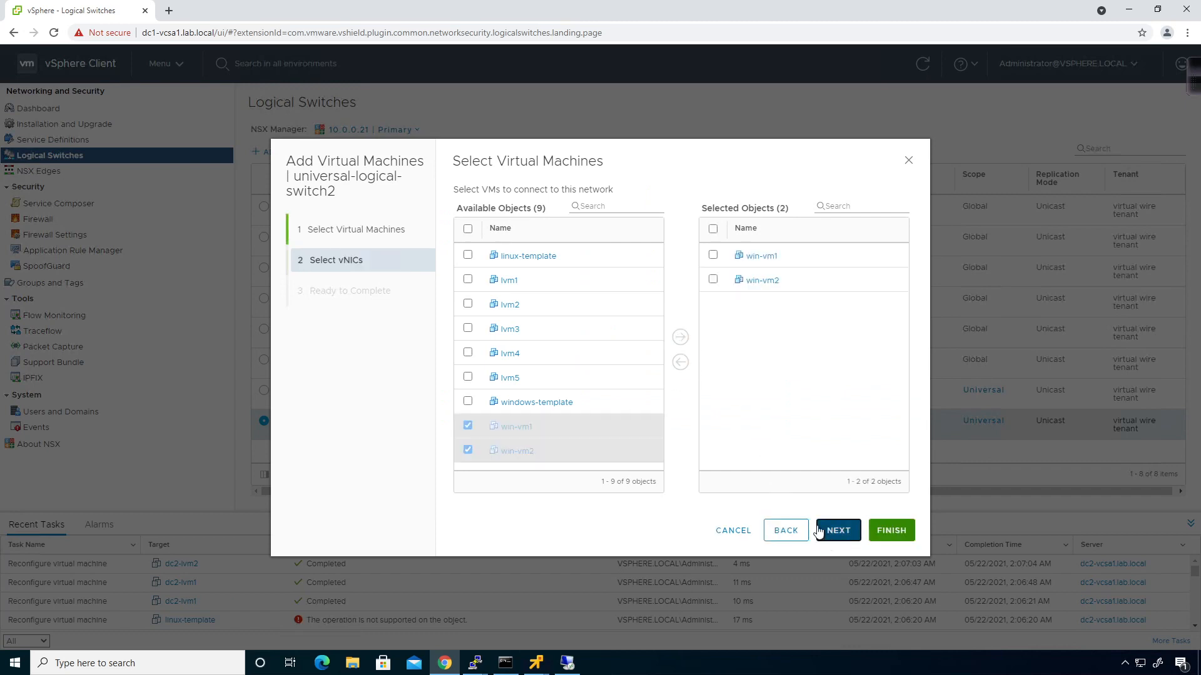
click(466, 230)
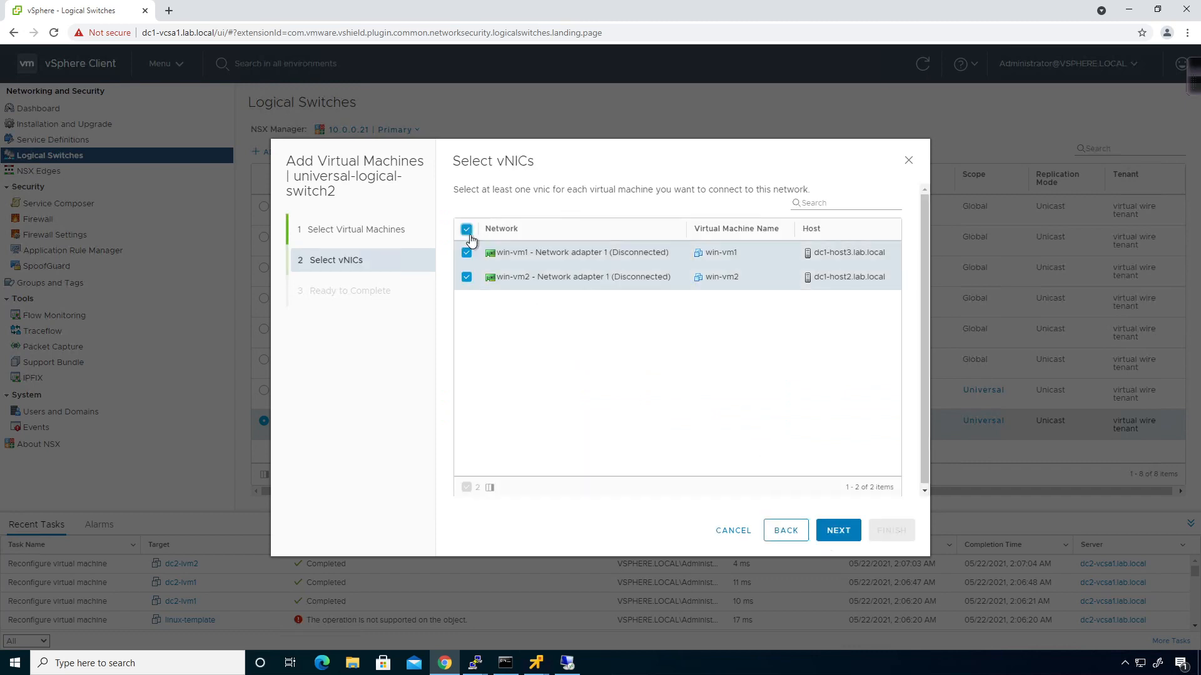
click(838, 531)
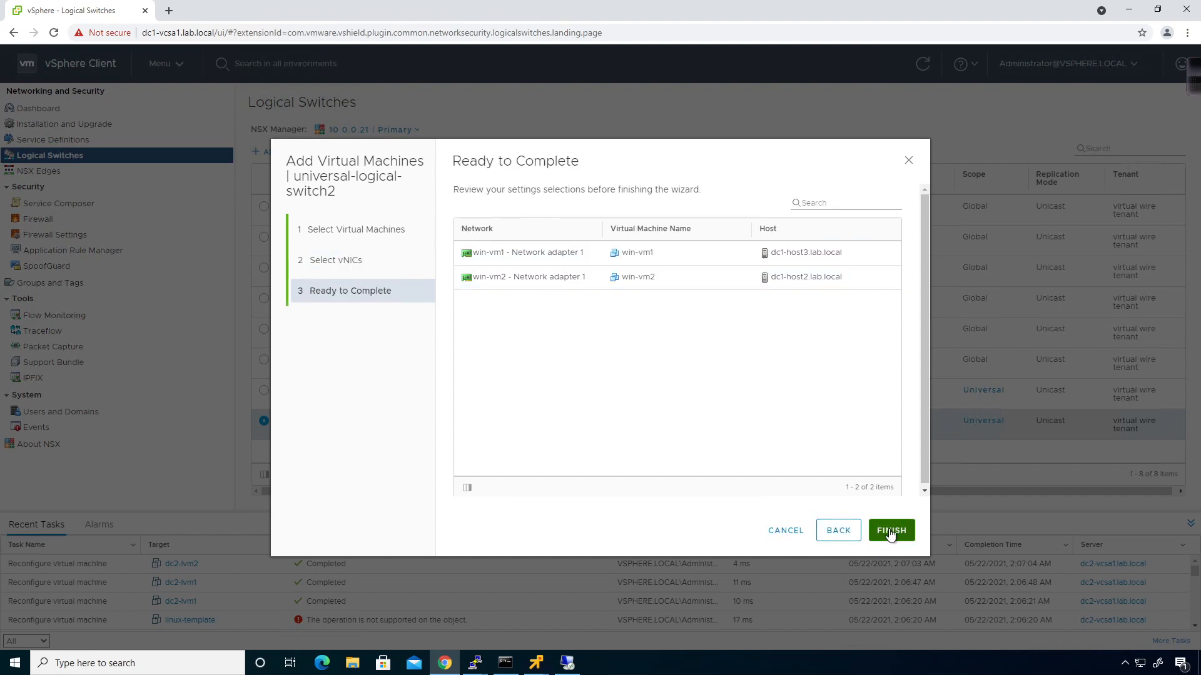
click(889, 530)
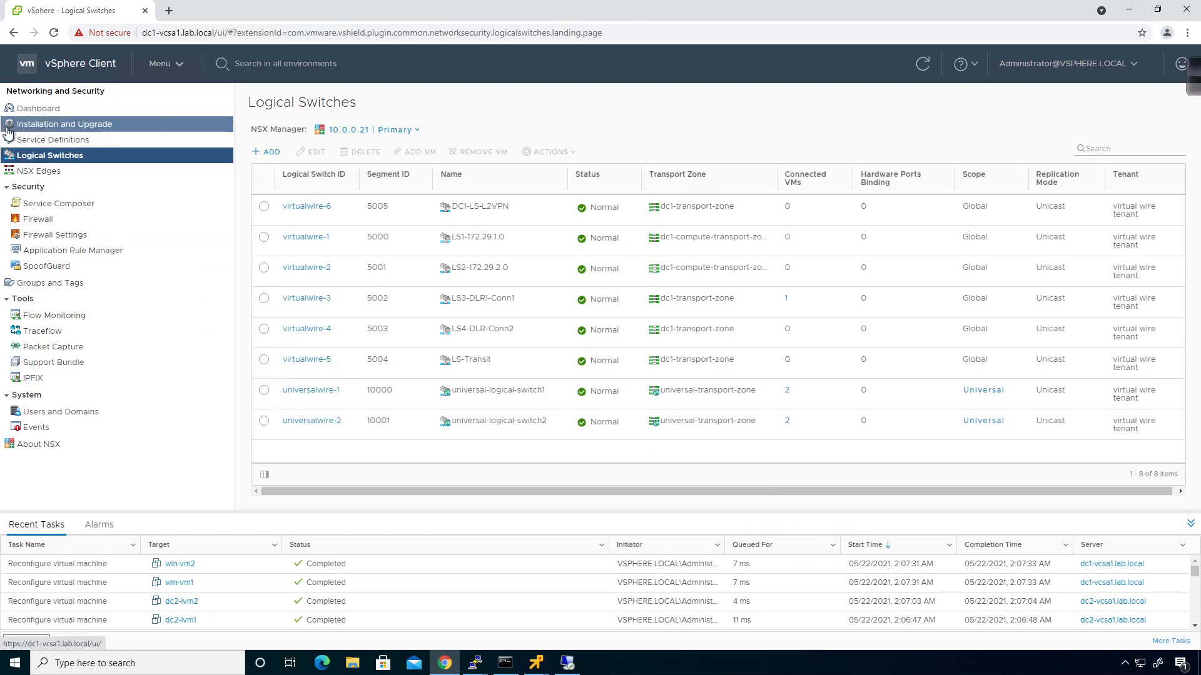
Go to Hosts and Clusters to show dc2-lvm1's Summary and check open console windows
click(170, 68)
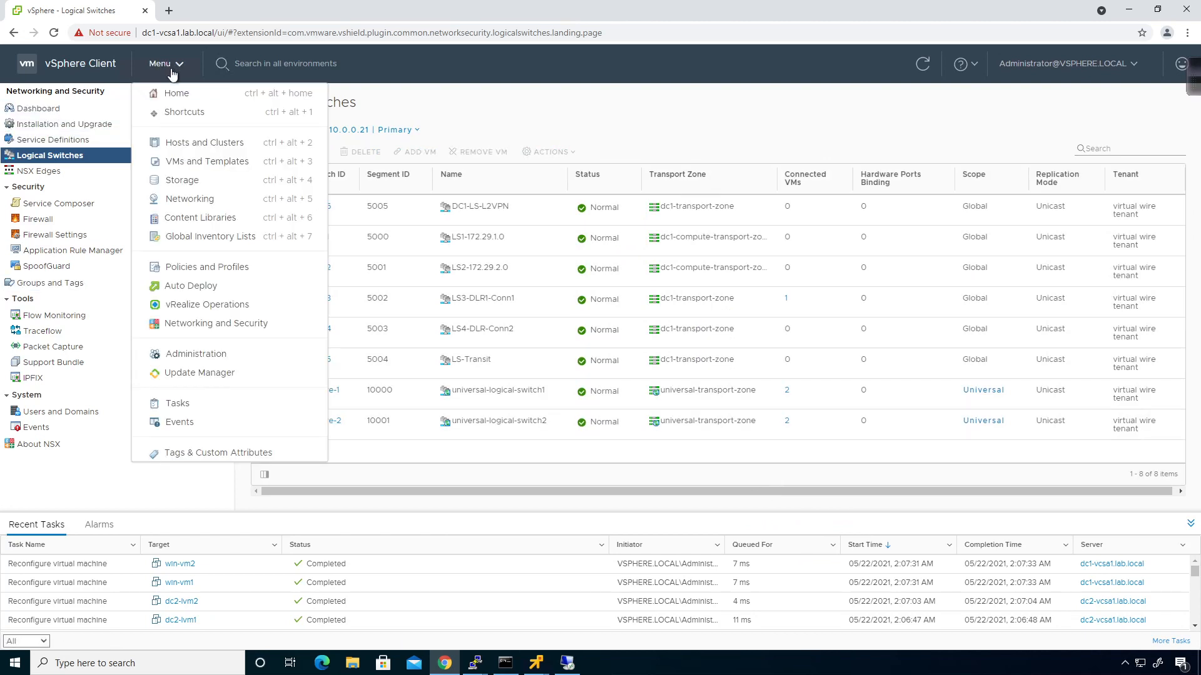
click(192, 144)
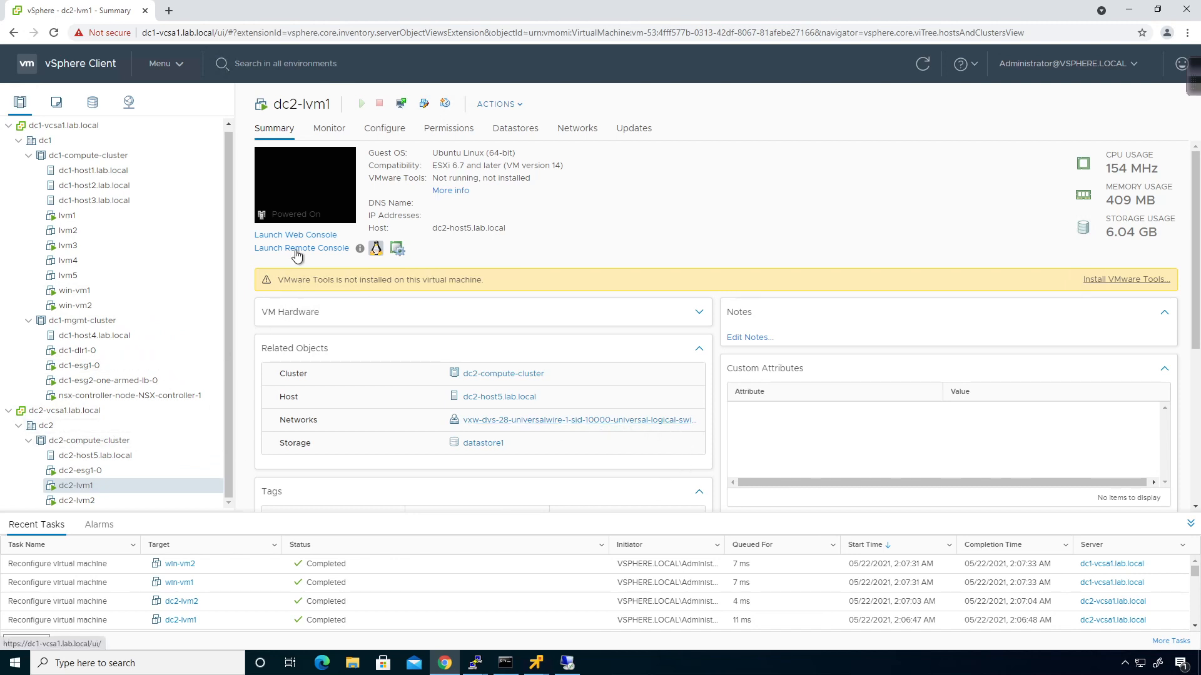
click(537, 663)
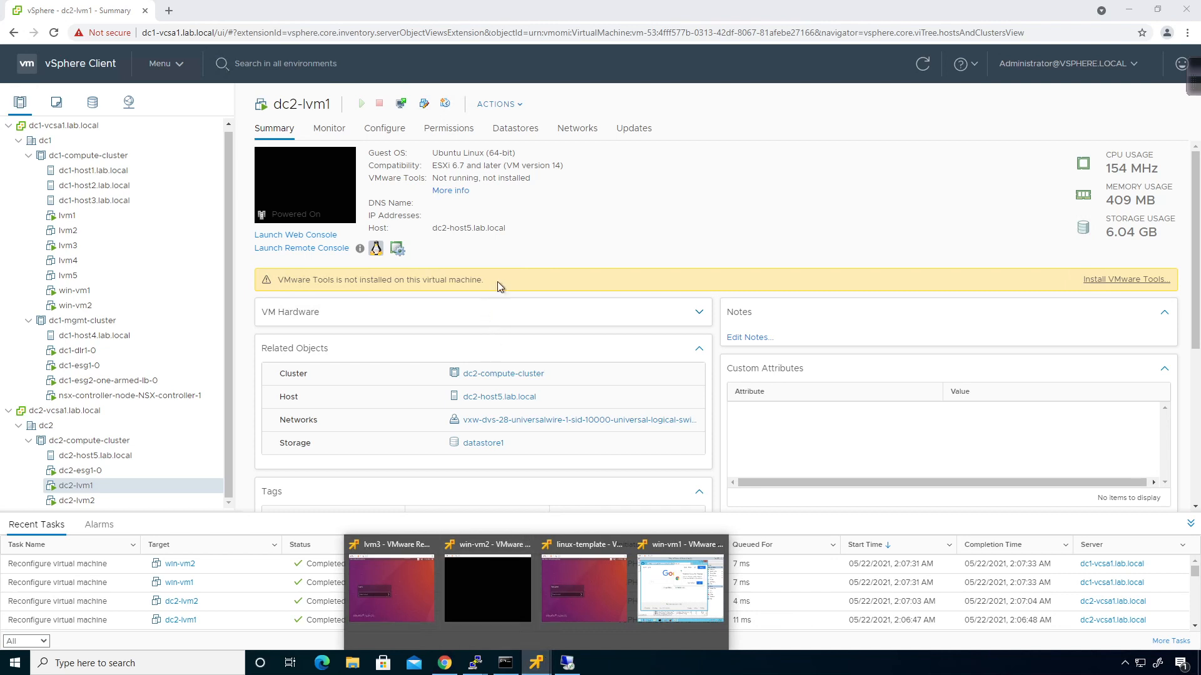
click(569, 228)
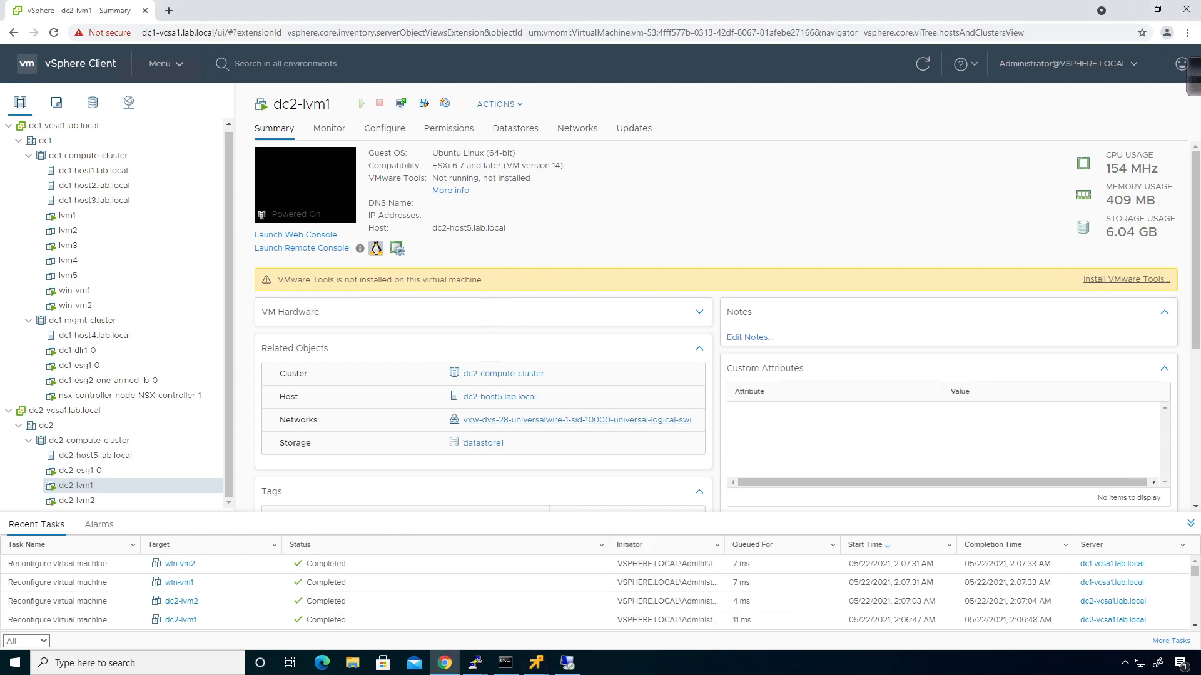
Launch dc2-lvm1's remote console, accept the certificate, and log into Ubuntu with the password
click(301, 249)
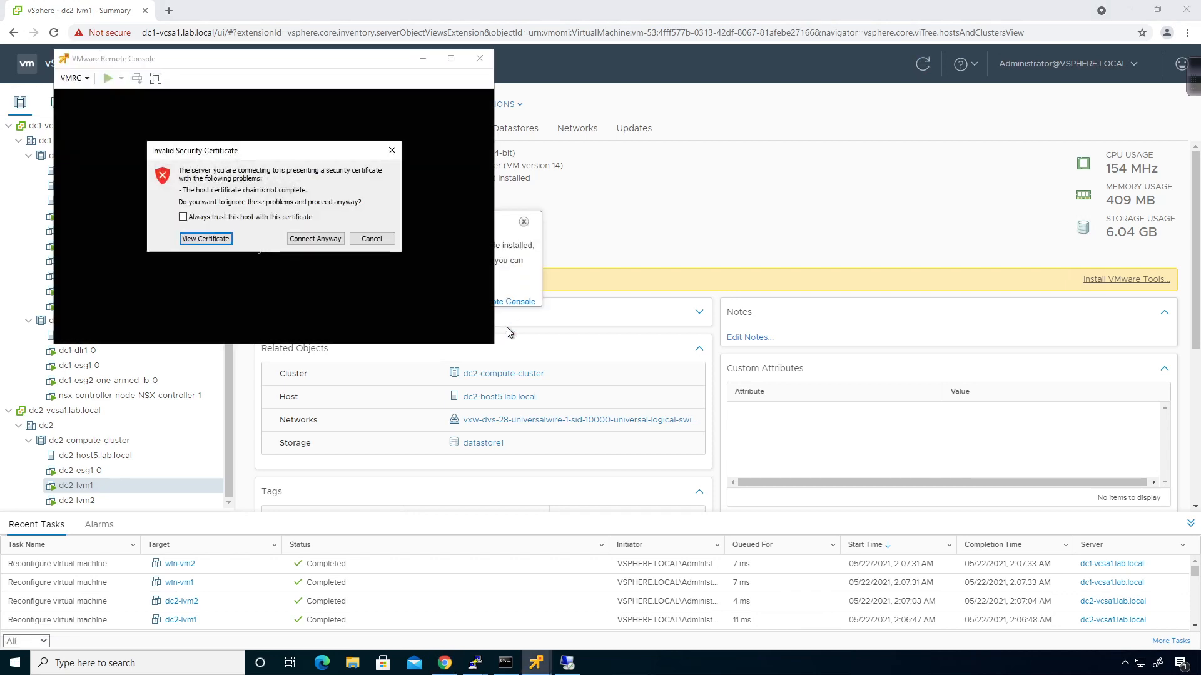
click(316, 236)
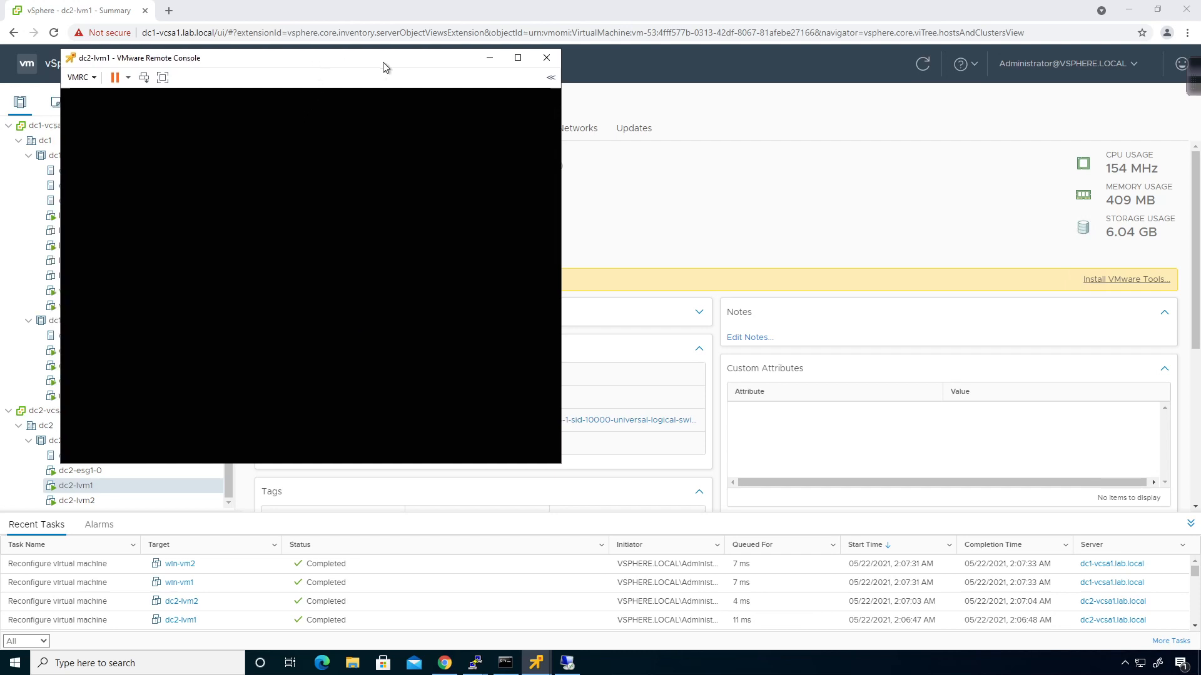
drag(314, 62, 785, 145)
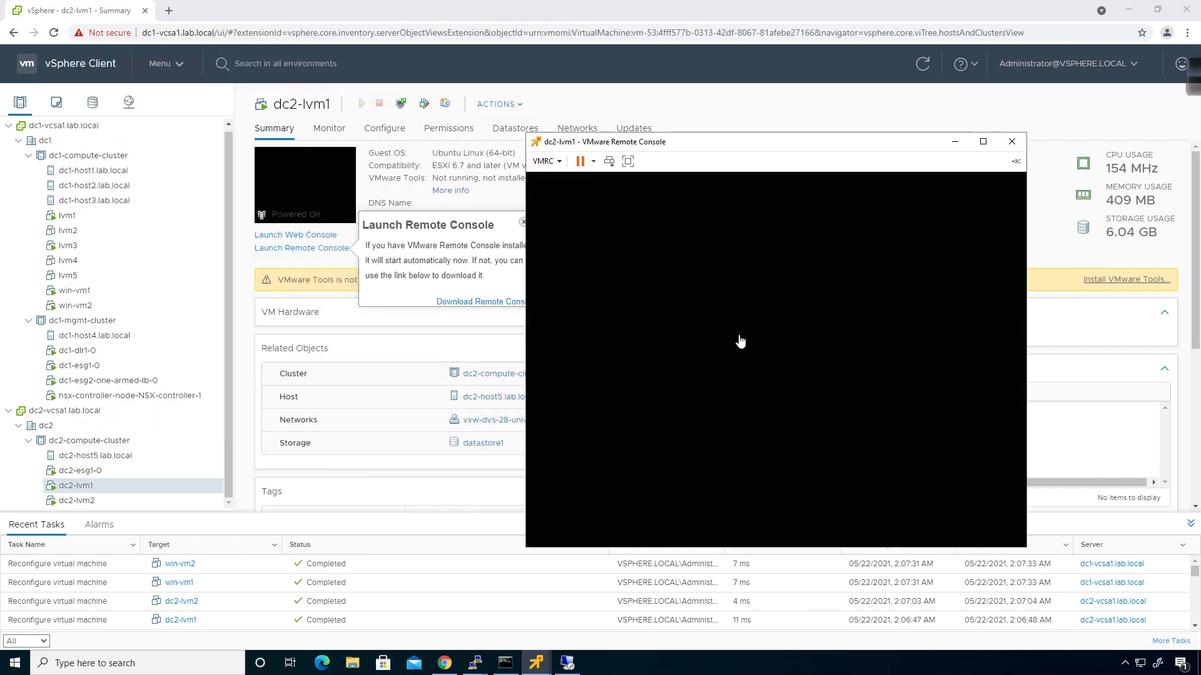
click(739, 337)
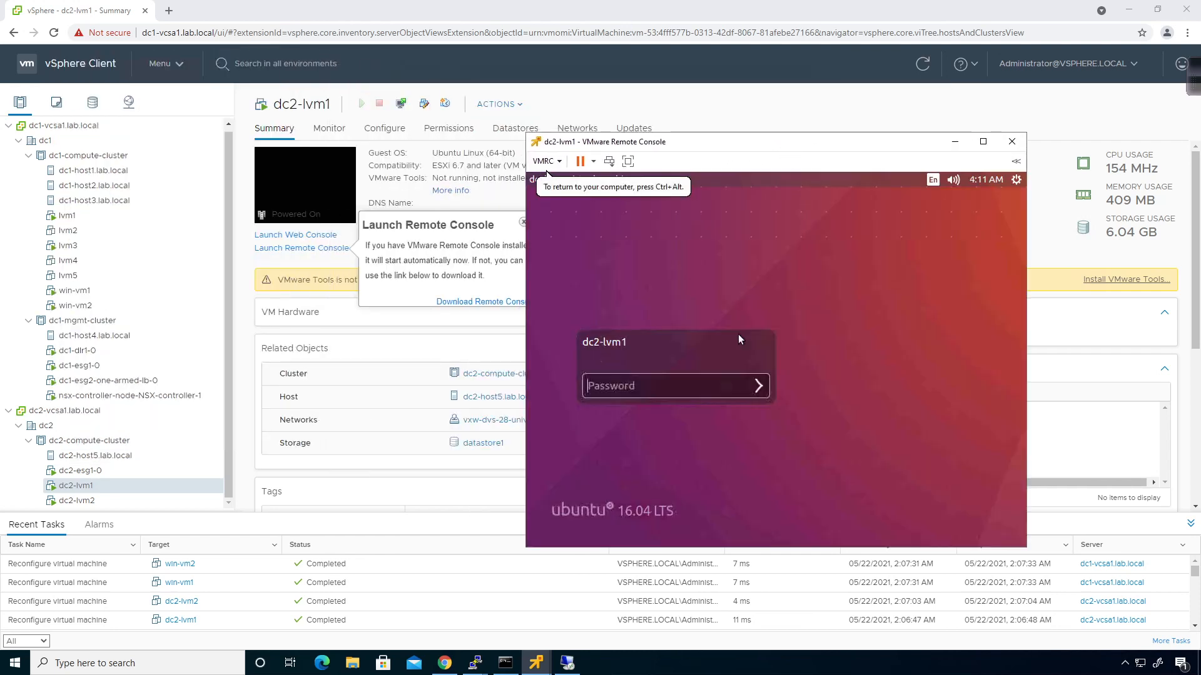
click(649, 391)
text(*****)
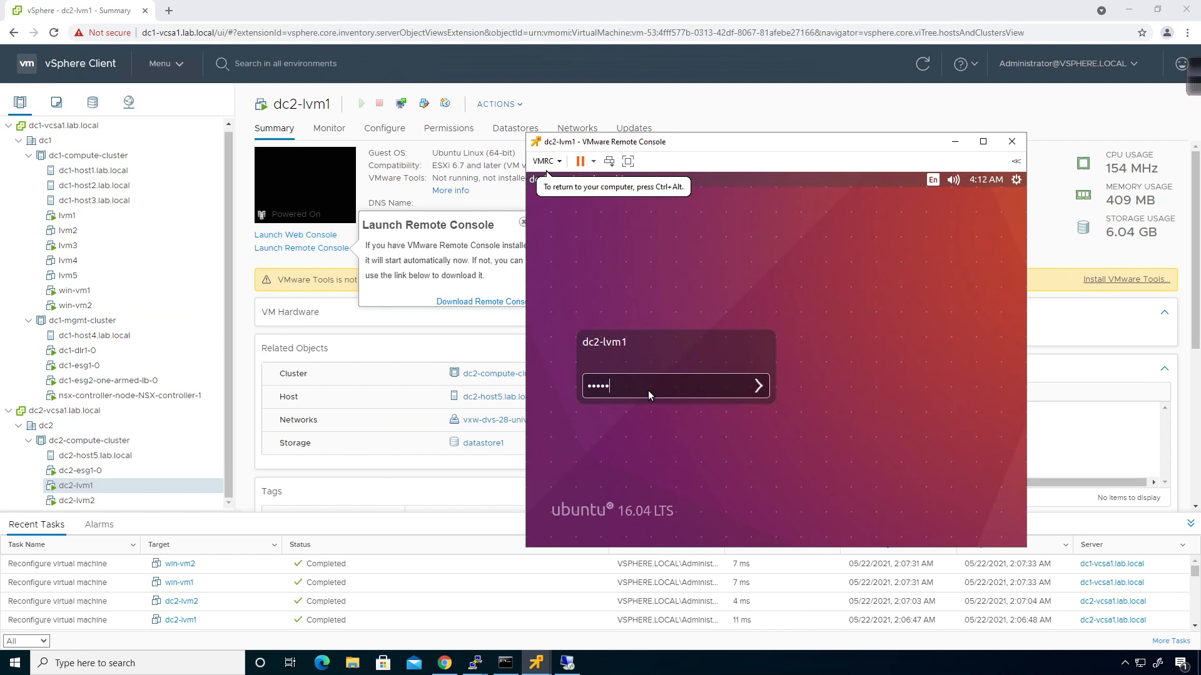
key(Return)
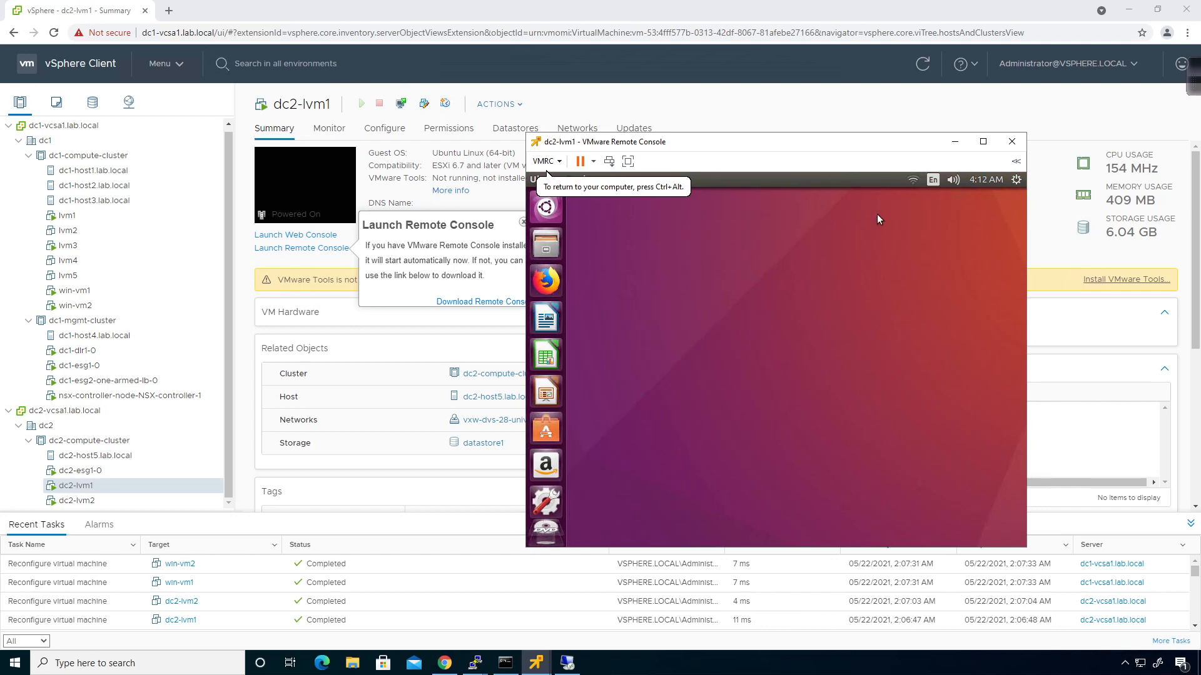
Open Edit Connections and start editing Wired connection 2
click(918, 180)
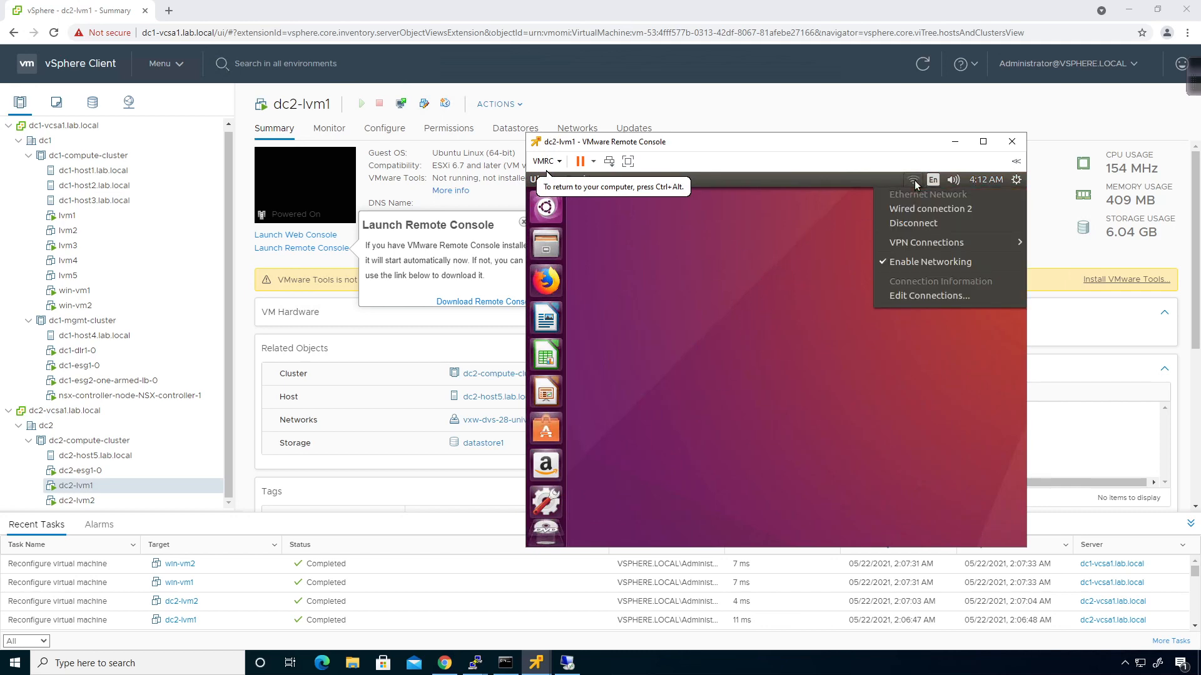
click(910, 295)
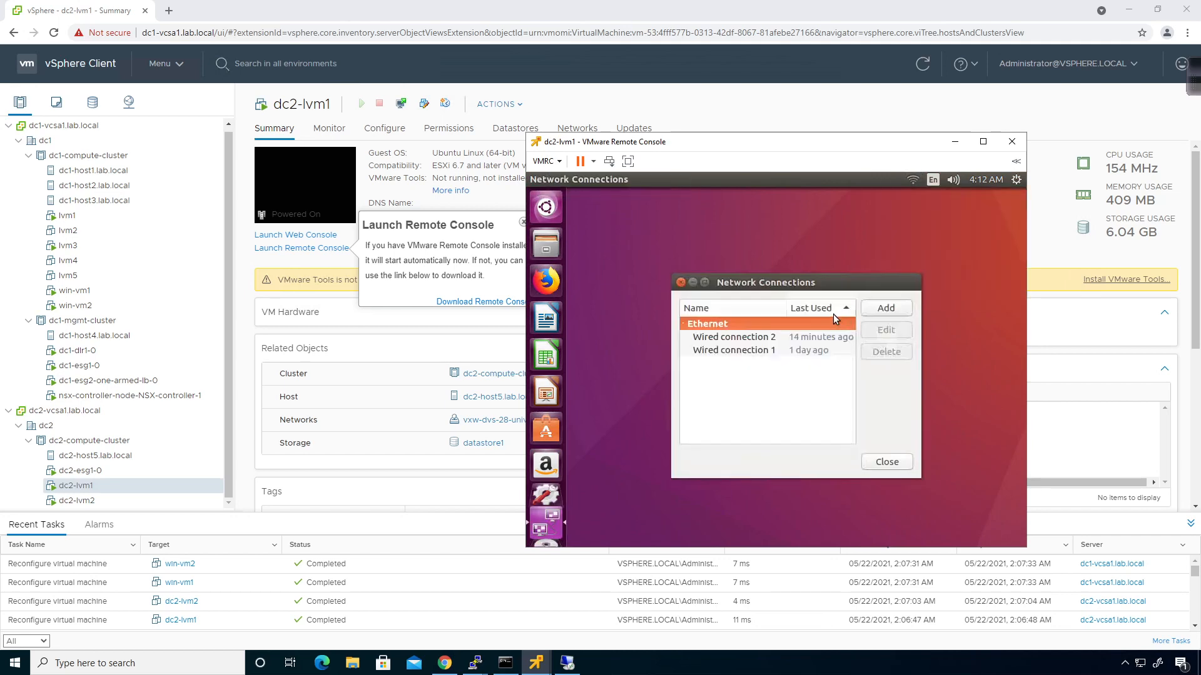
click(781, 340)
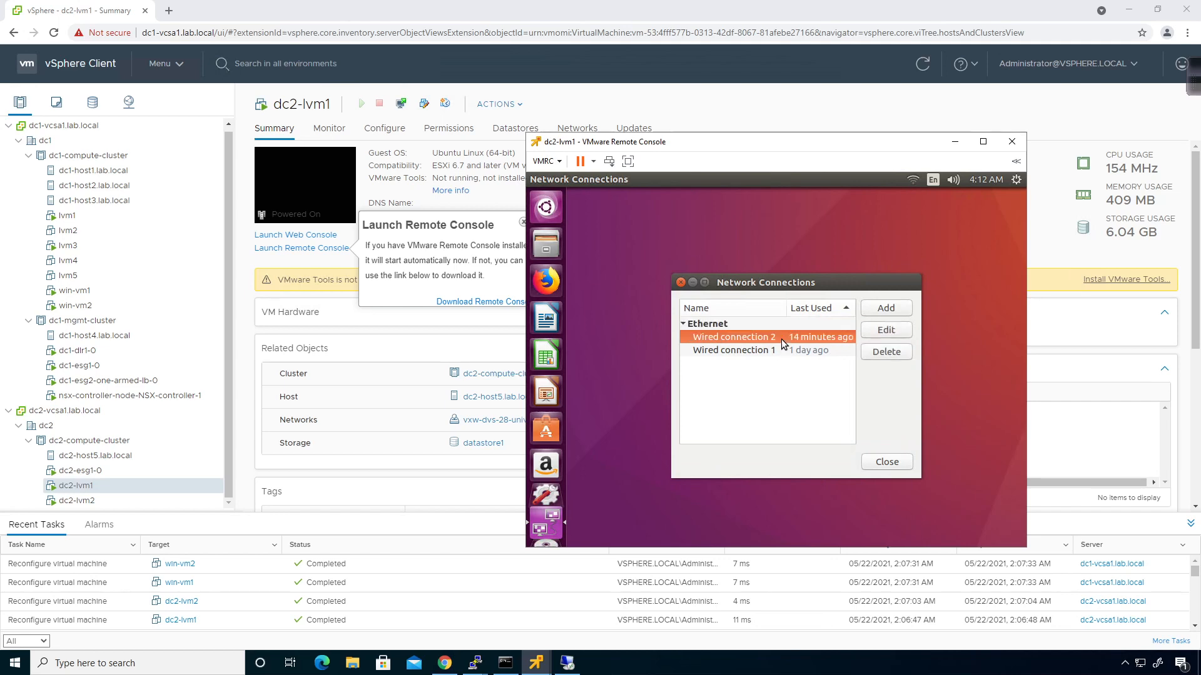
click(892, 332)
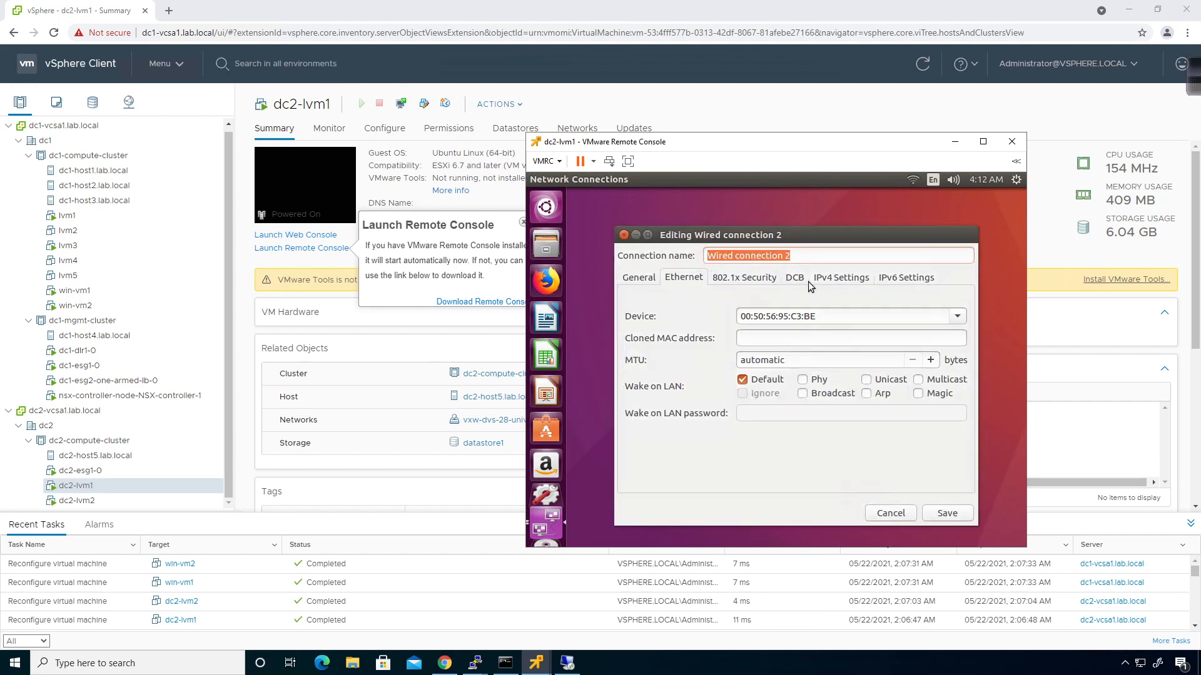
Set IPv4 method to Manual and add address 172.29.100.21
click(832, 277)
click(718, 304)
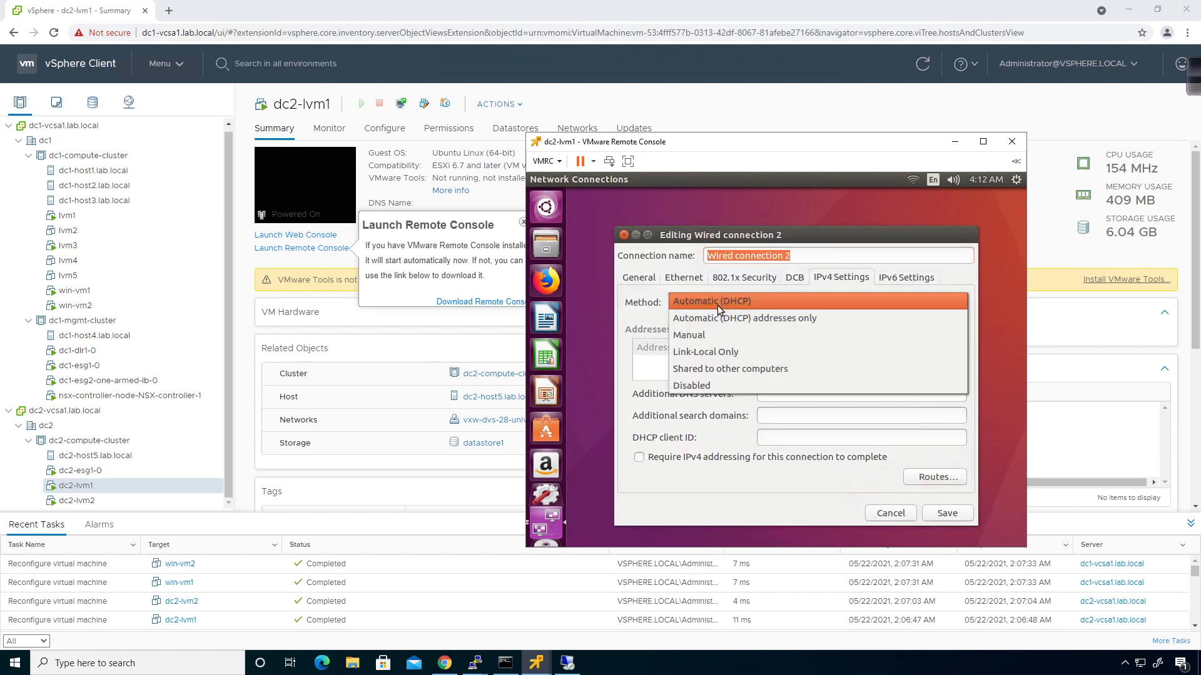
click(701, 336)
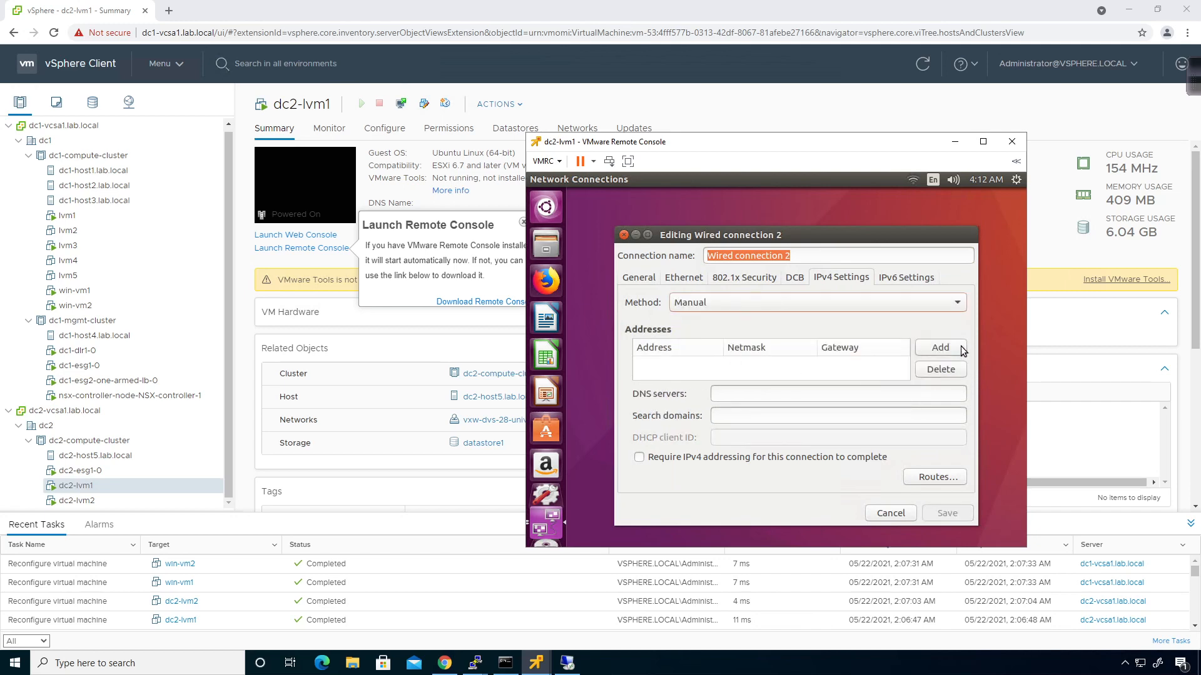
click(962, 349)
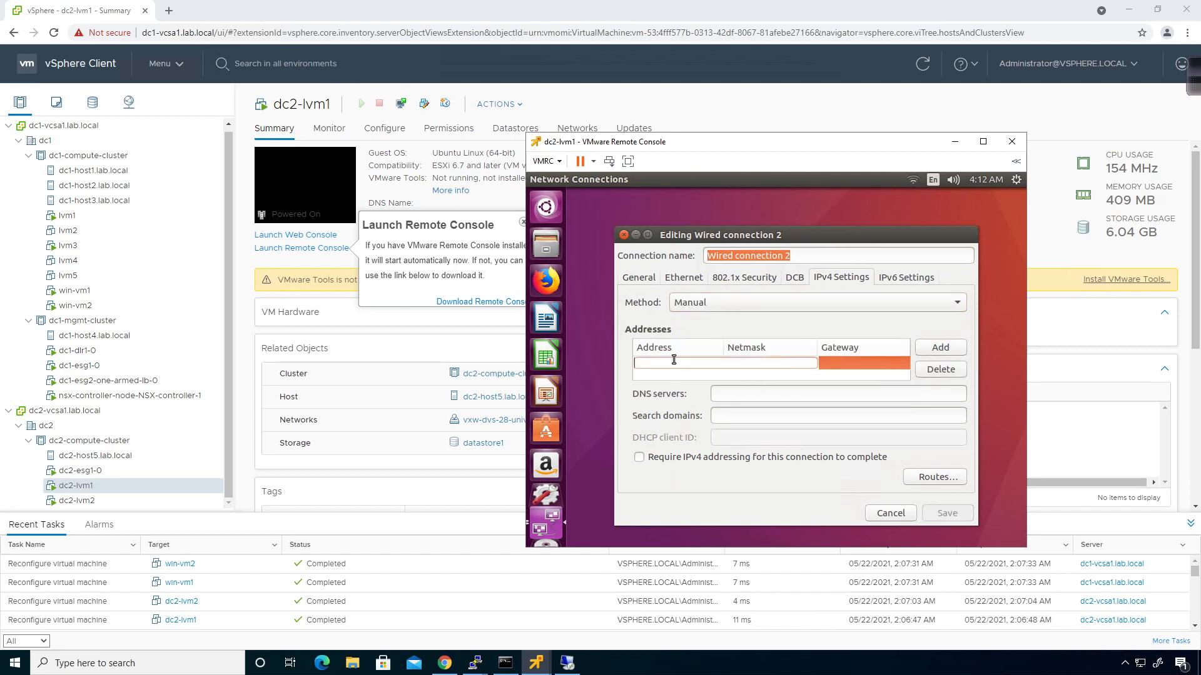
text(172.29.100)
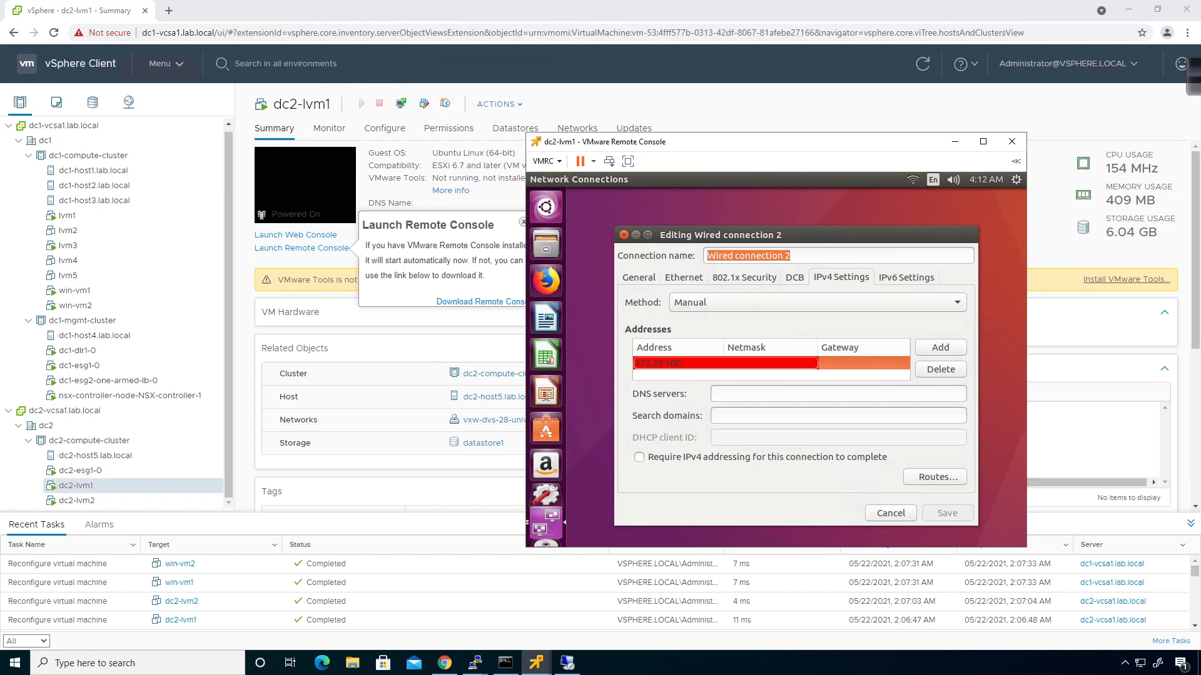
text(.11)
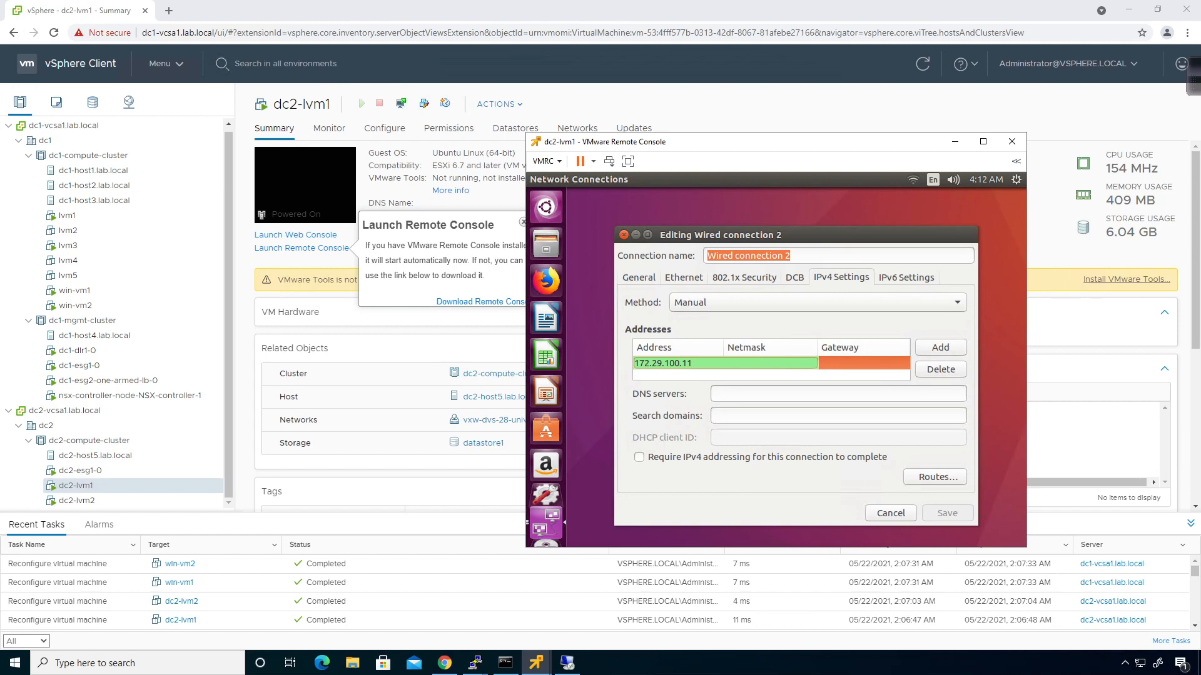
key(BackSpace)
key(BackSpace)
text(21)
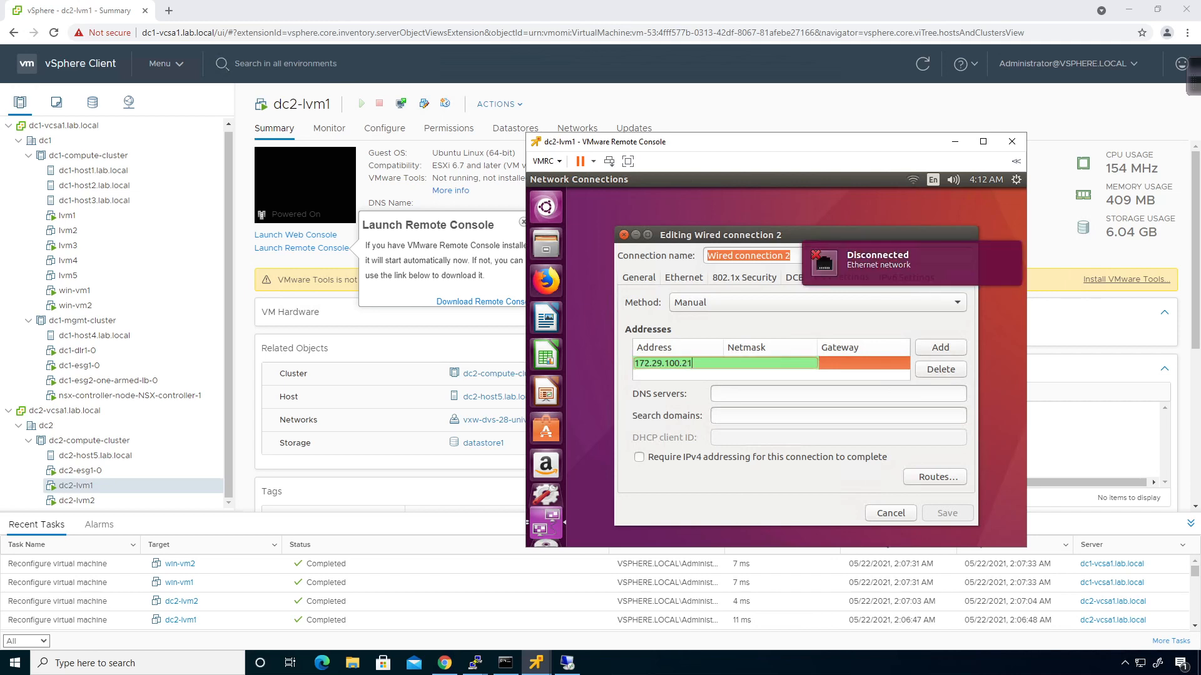
key(Tab)
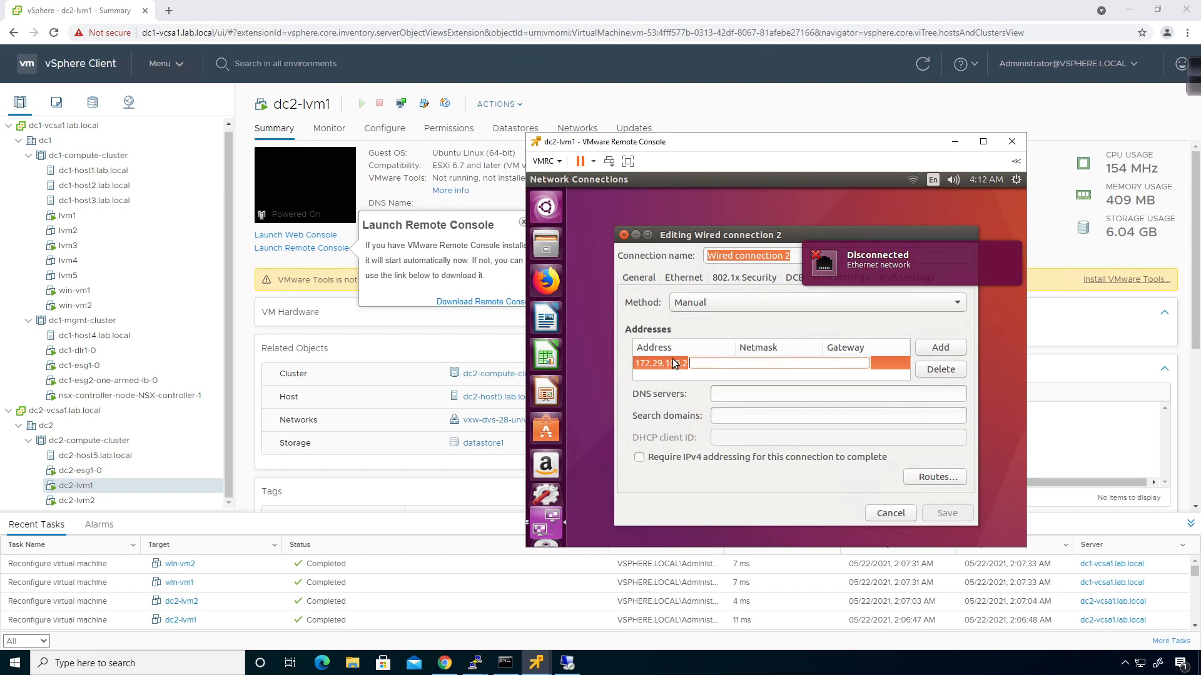
Enter netmask 24, gateway 172.29.100.1 and DNS 8.8.8.8, then save
text(24)
key(Tab)
text(172)
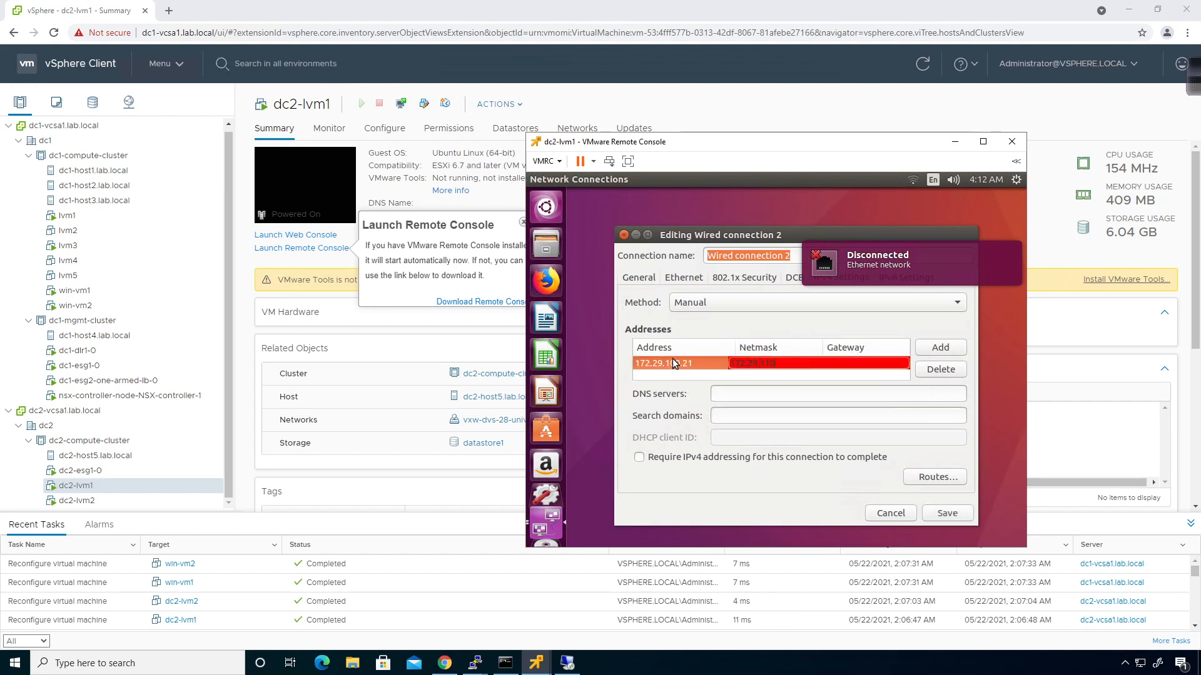
text(.29.100.1)
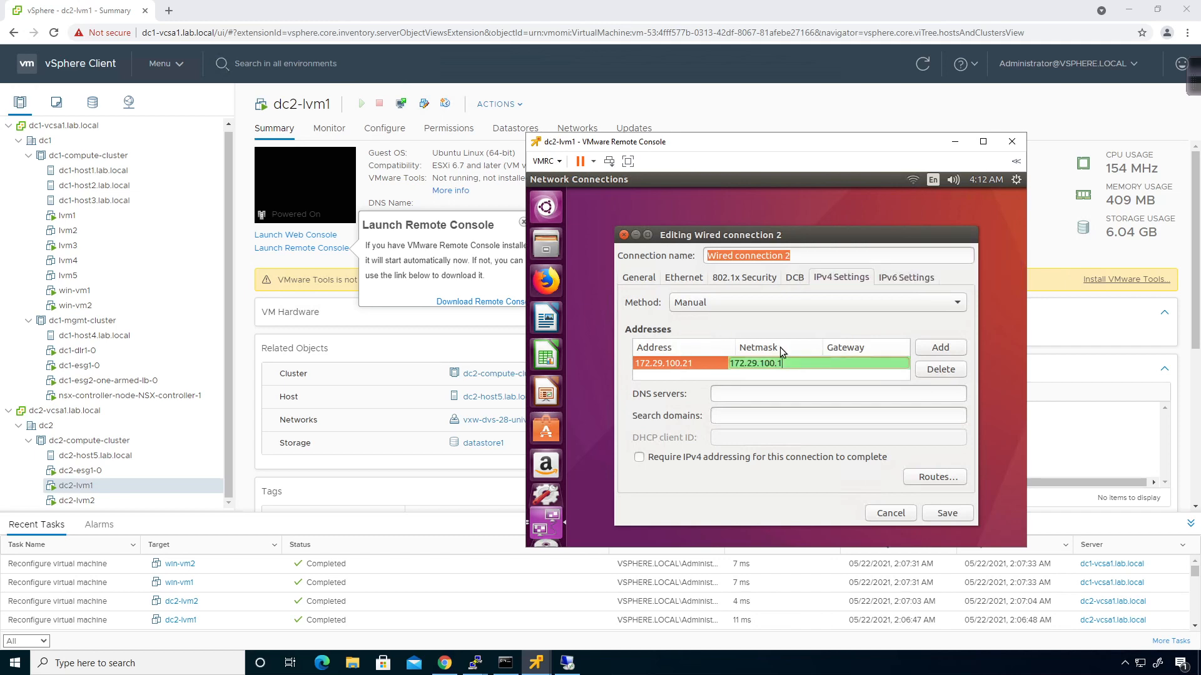
click(791, 394)
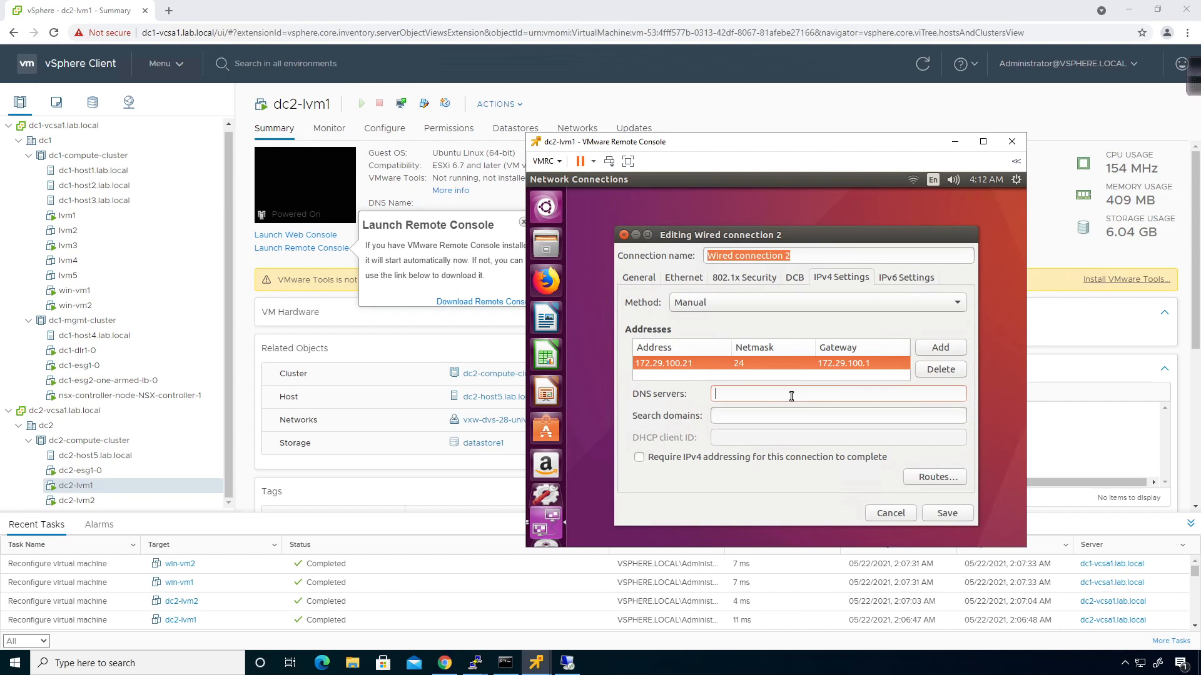
text(8.8.8.8)
click(951, 517)
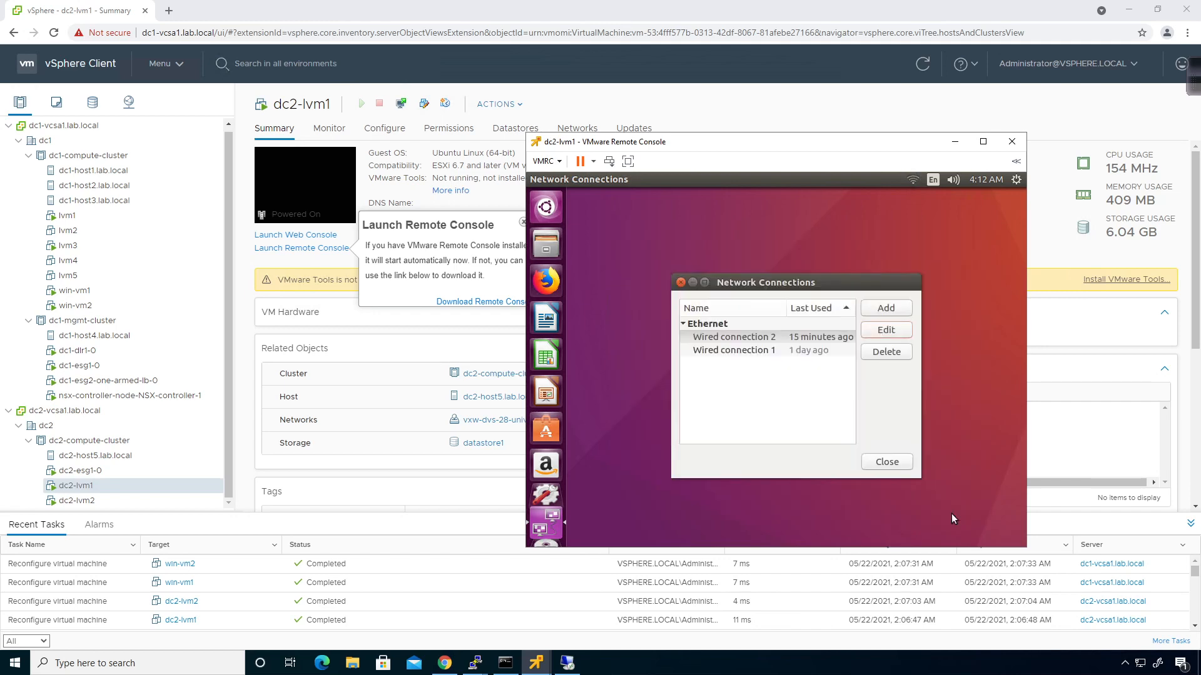
Close Network Connections, select lvm1, and launch its remote console
click(887, 462)
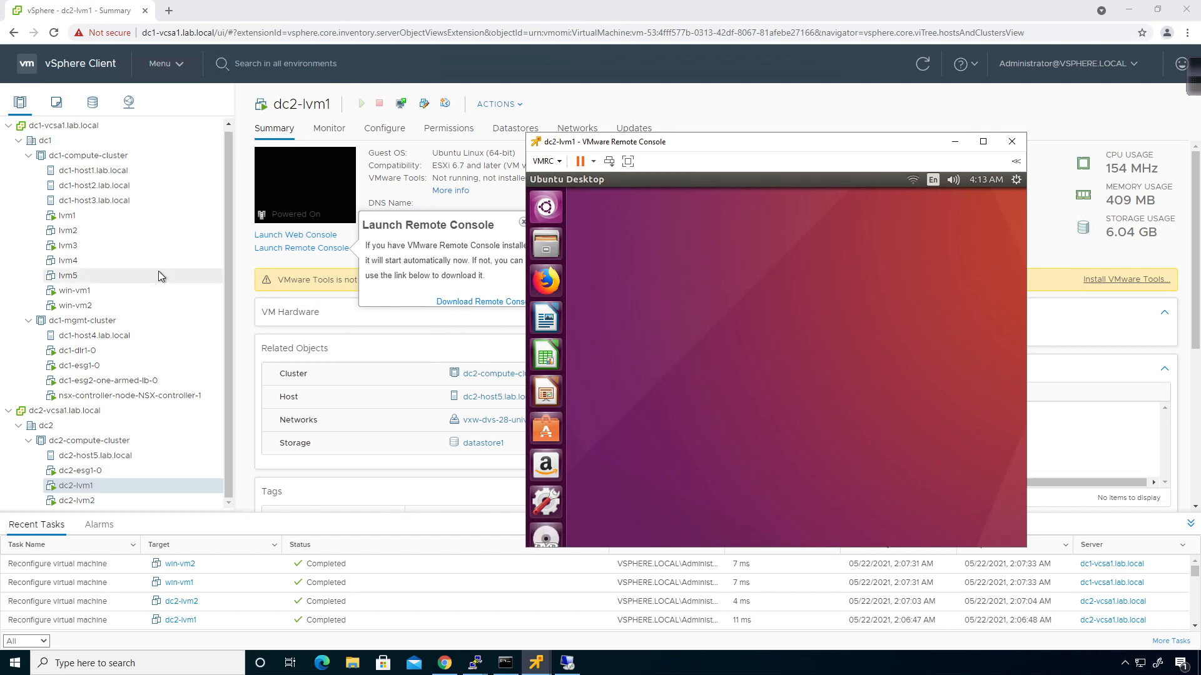
click(88, 221)
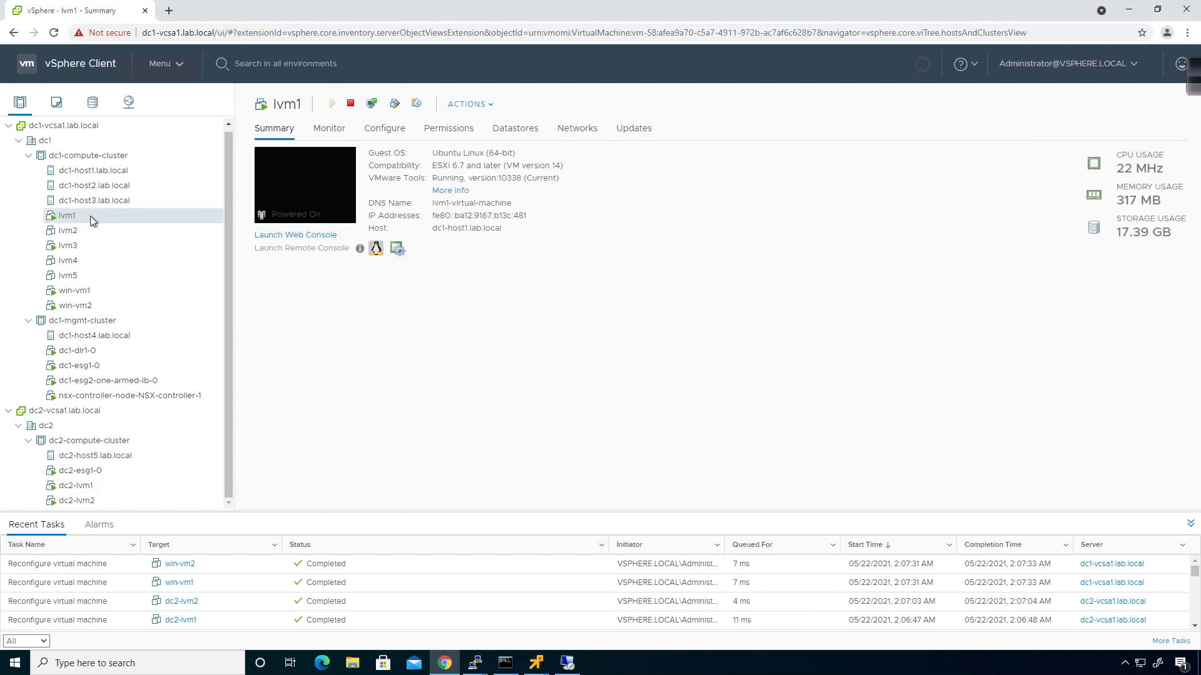
mouse_move(532, 669)
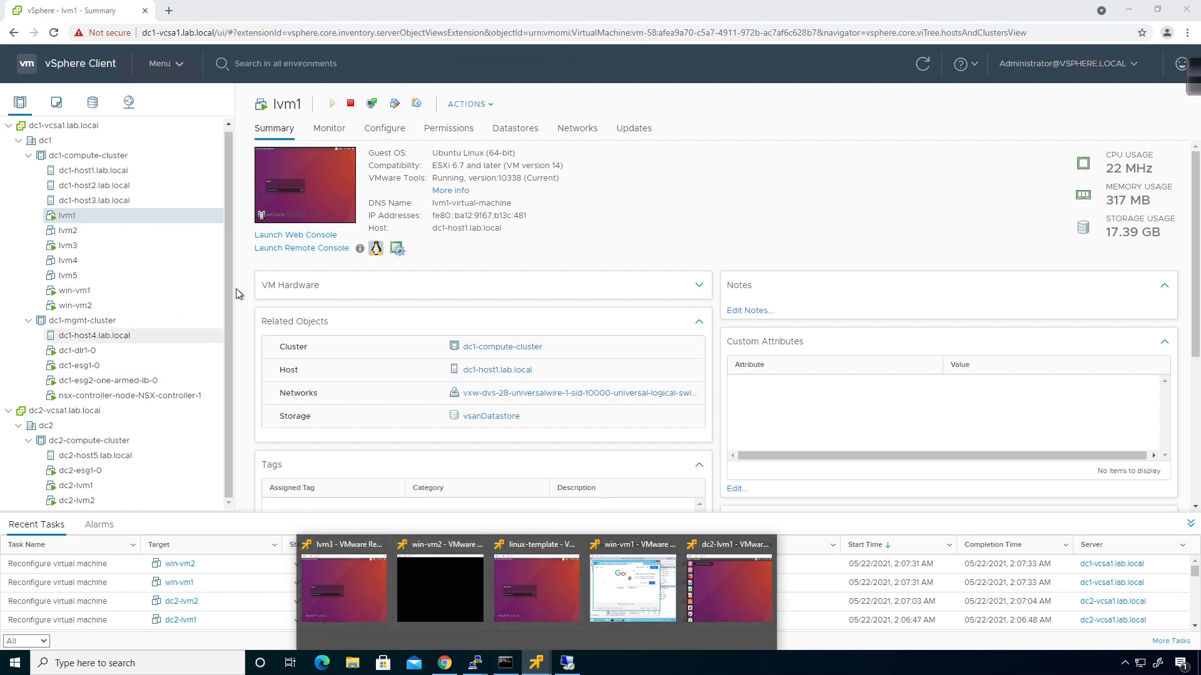
click(301, 249)
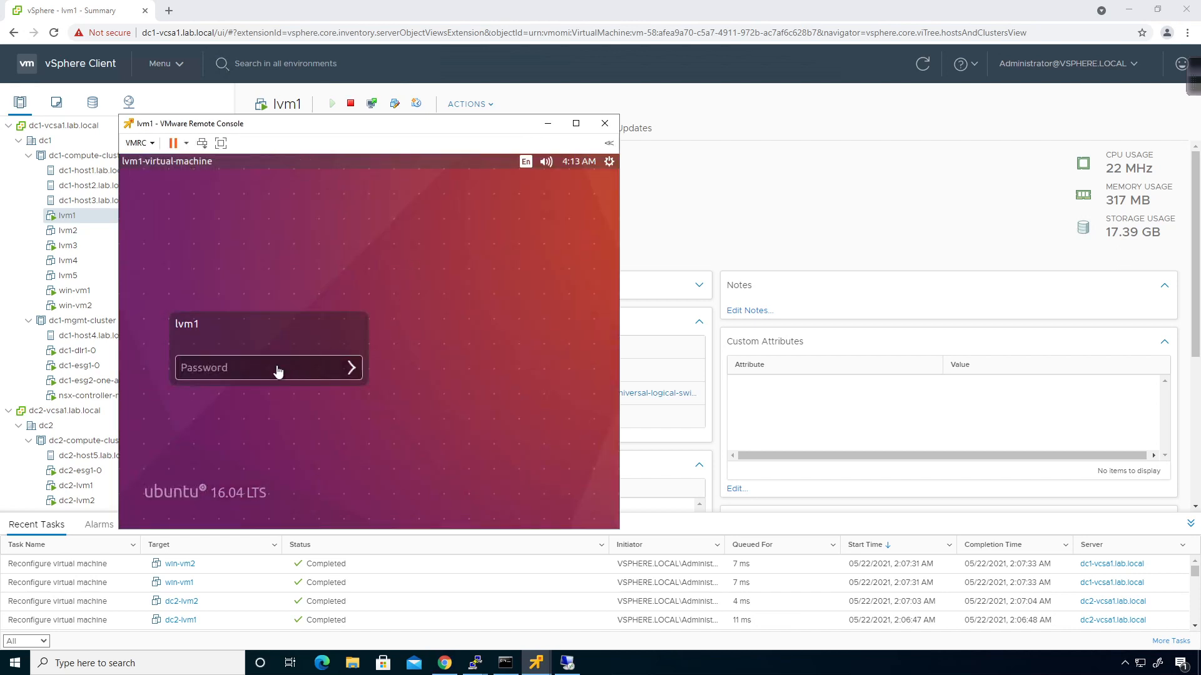
Log into lvm1 with its password and open a terminal on dc2-lvm1
click(277, 369)
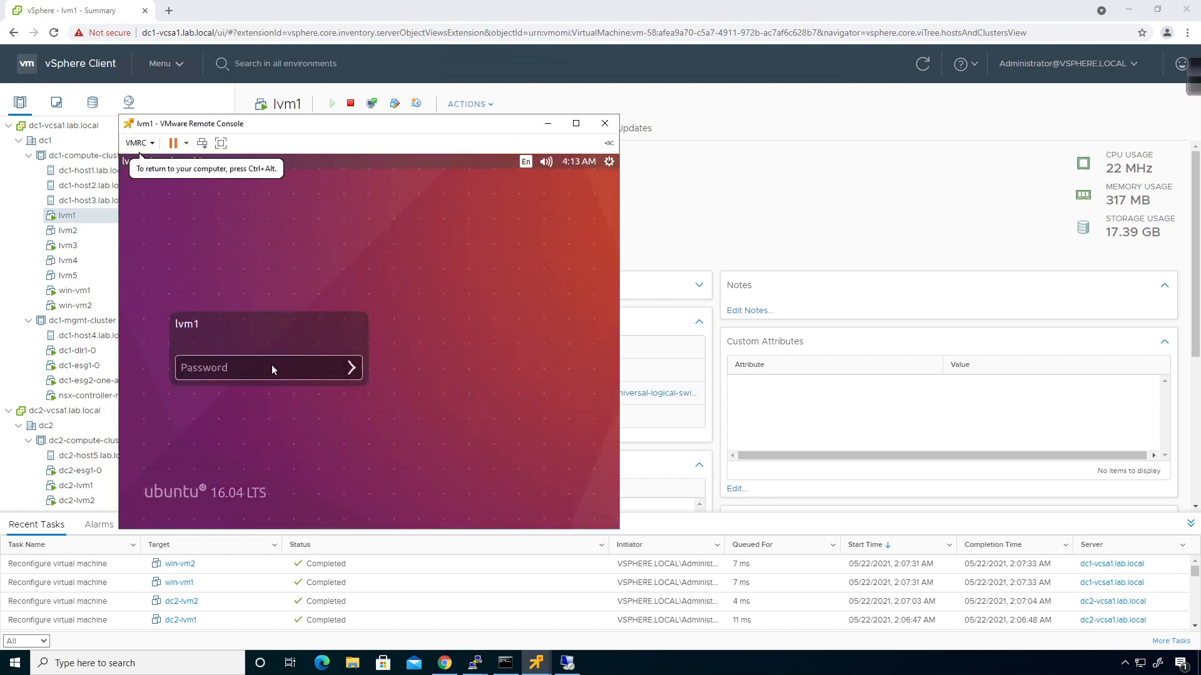
click(271, 367)
text(VMware1!)
key(Return)
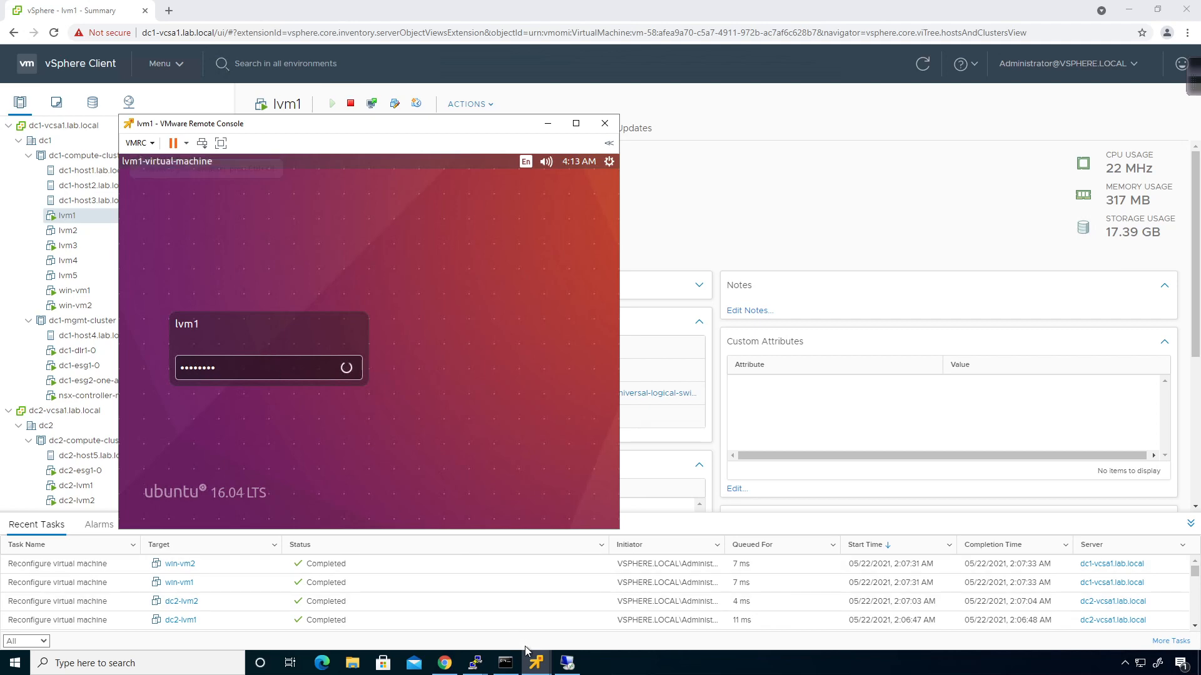
click(535, 663)
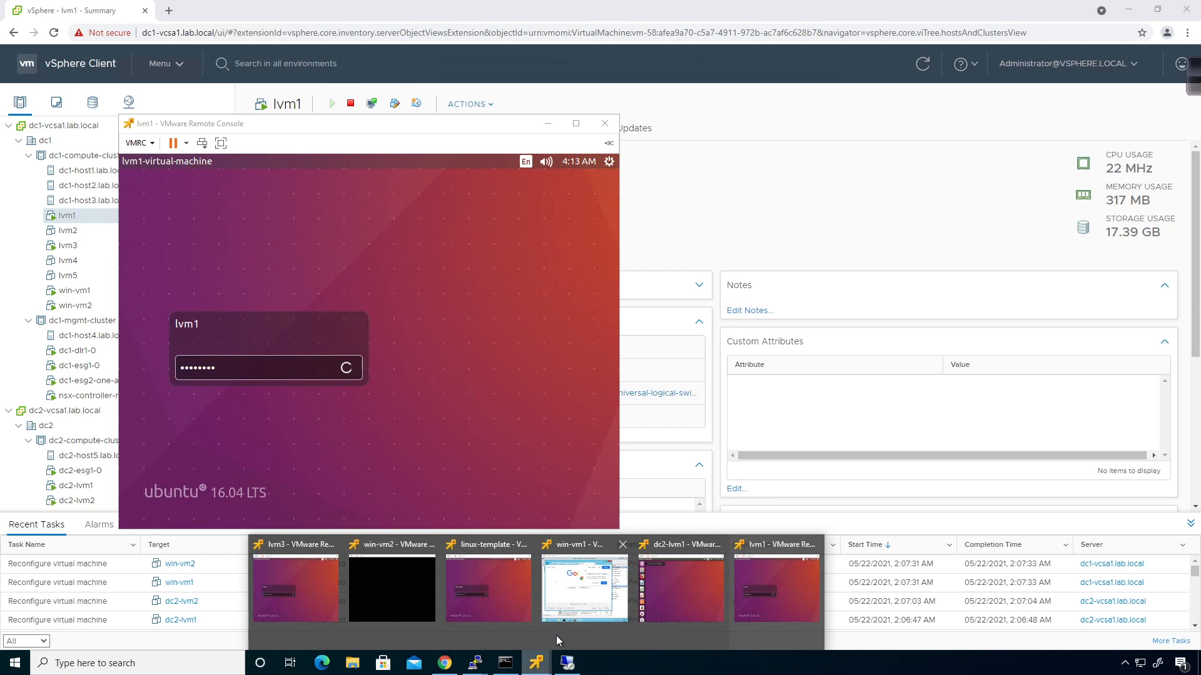
click(668, 584)
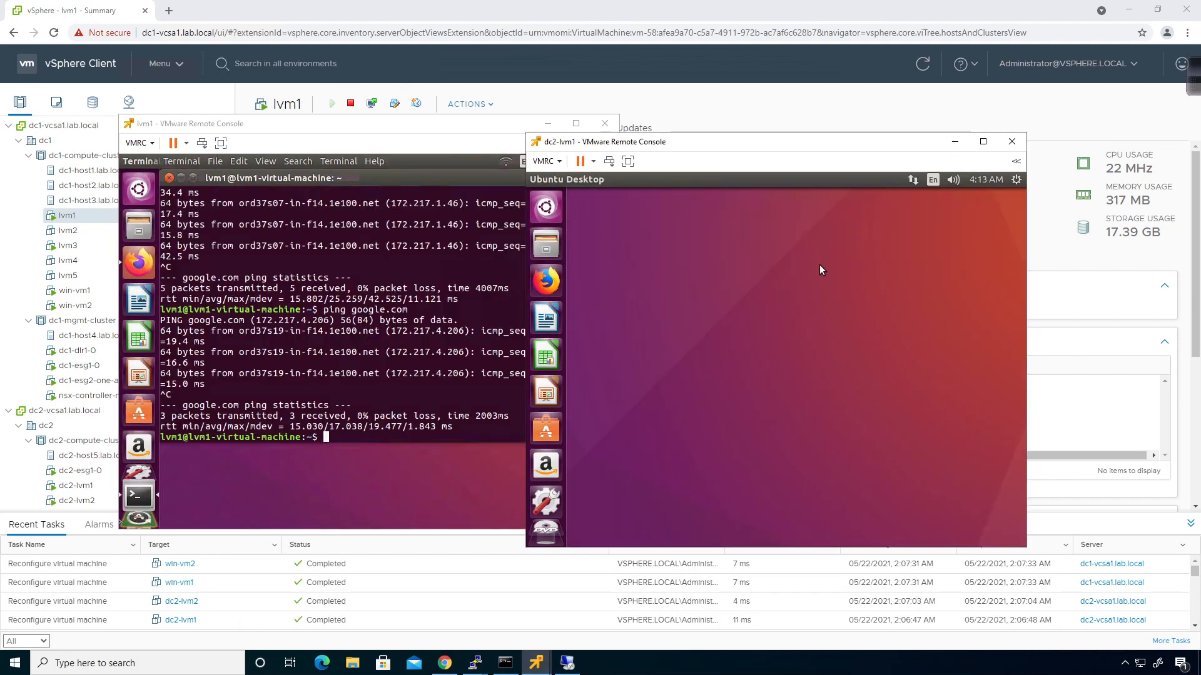
right_click(777, 309)
click(812, 346)
Run ifconfig on lvm1 and dc2-lvm1, then close lvm1's terminal
click(399, 394)
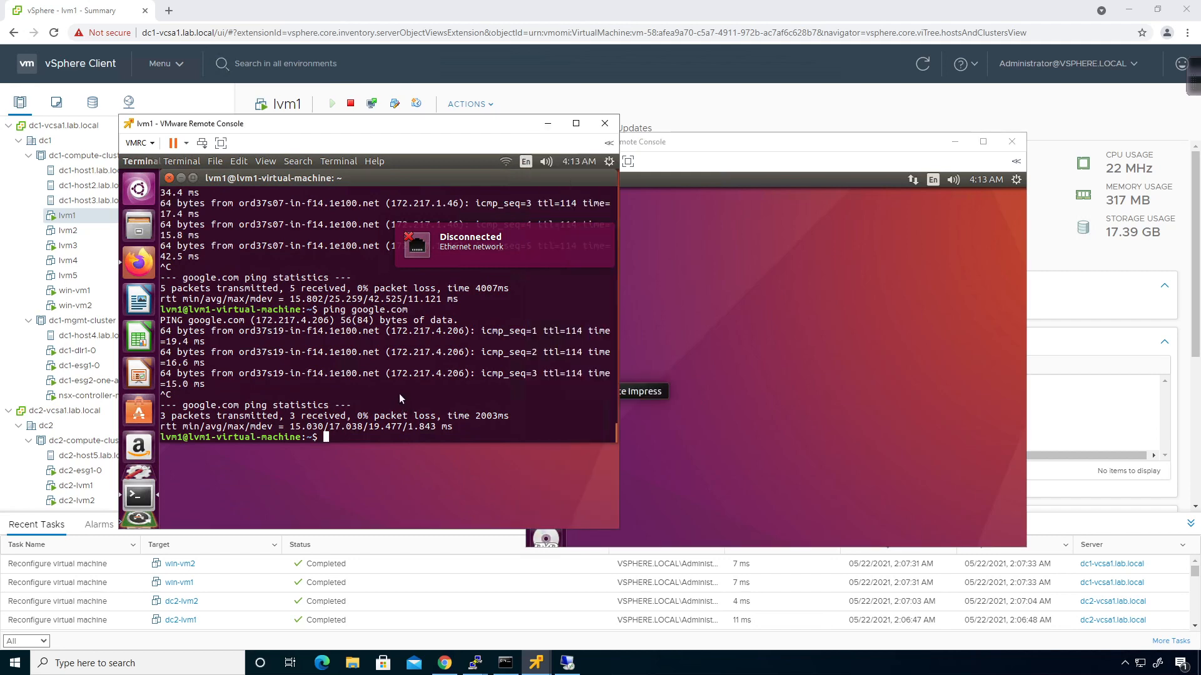
text(ifconfig)
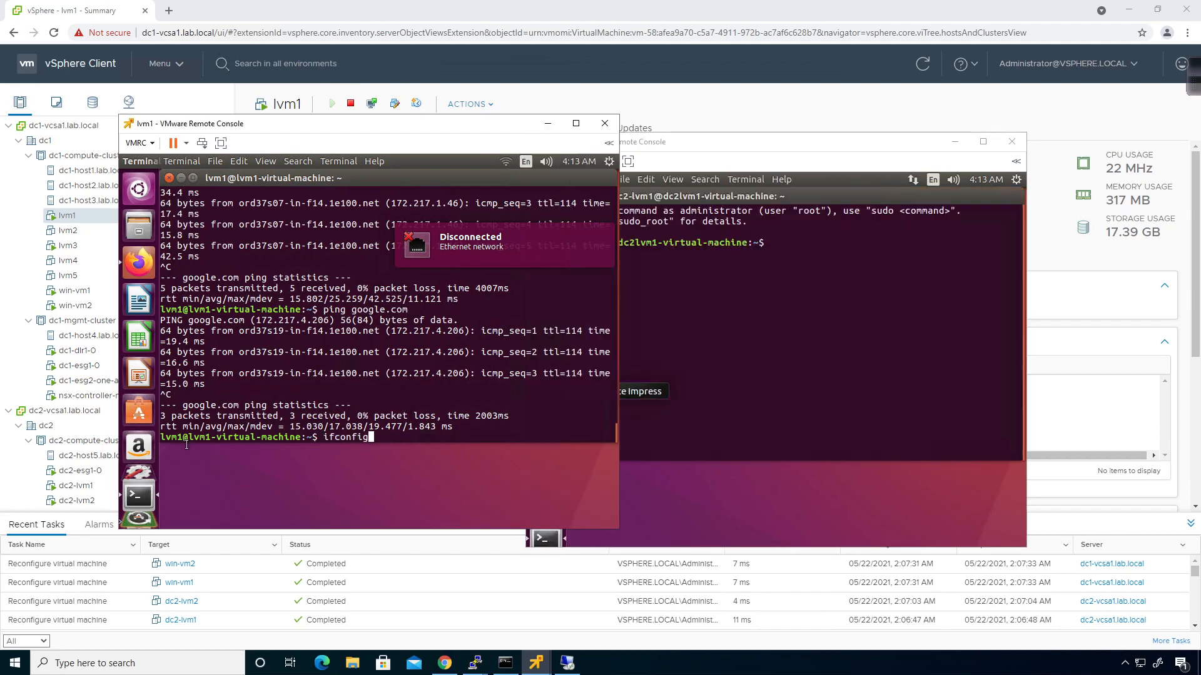
key(Return)
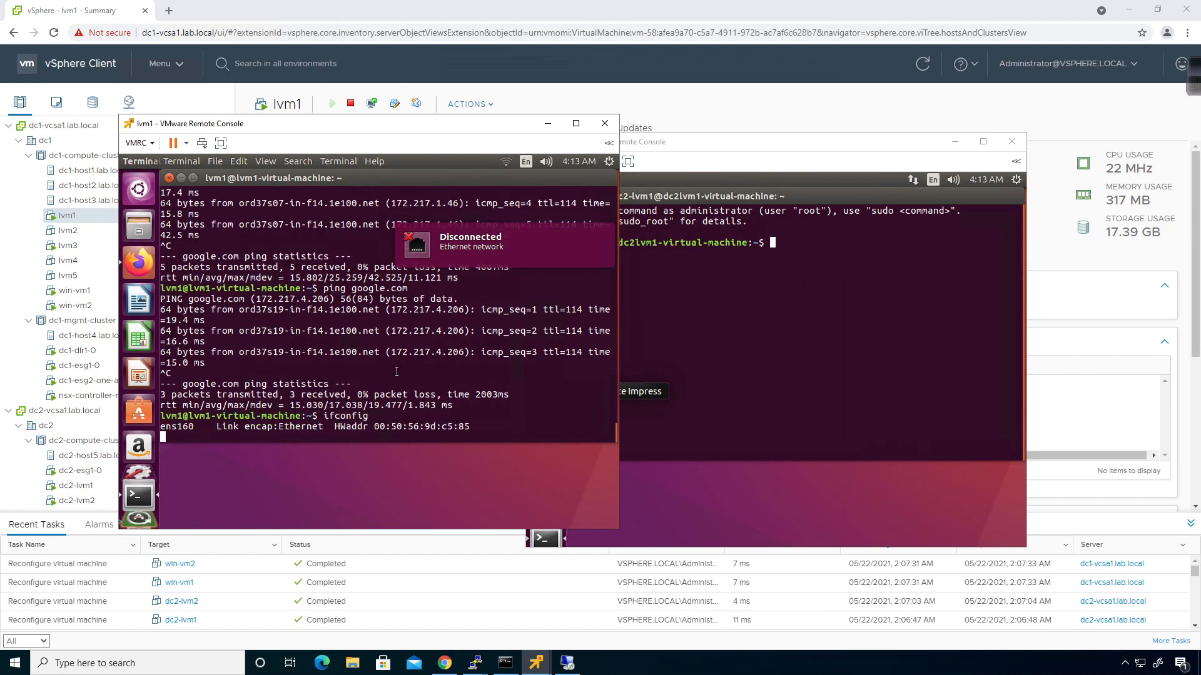
click(506, 164)
click(799, 295)
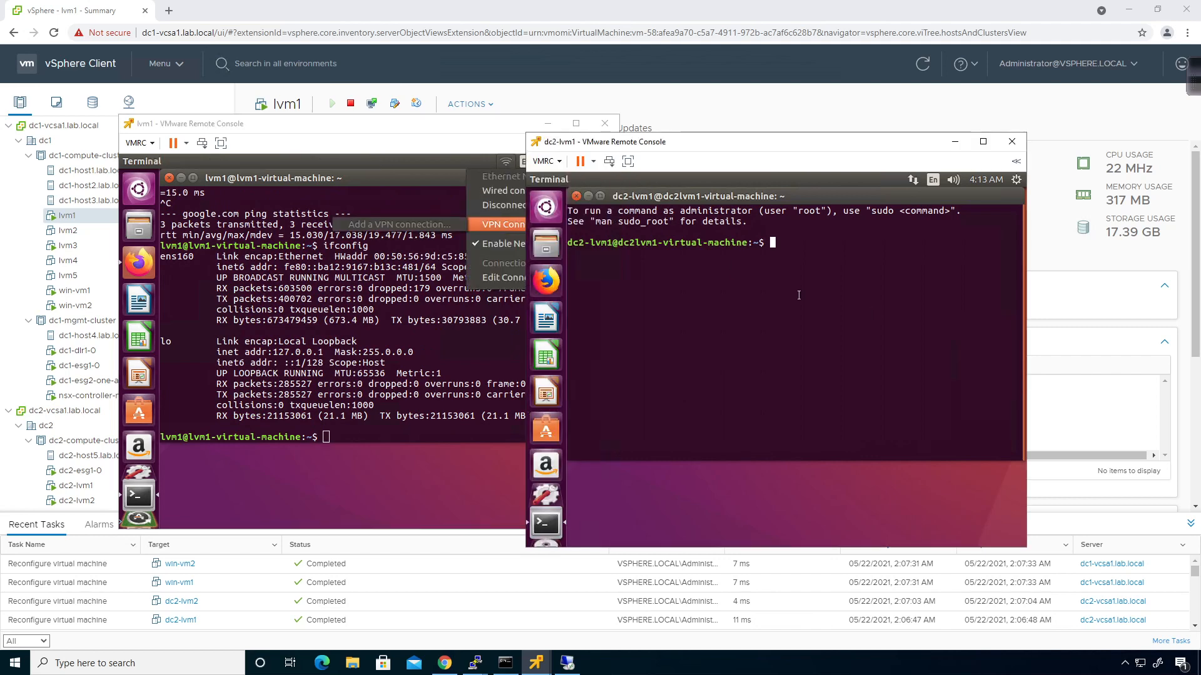
text(ifconfig)
key(Return)
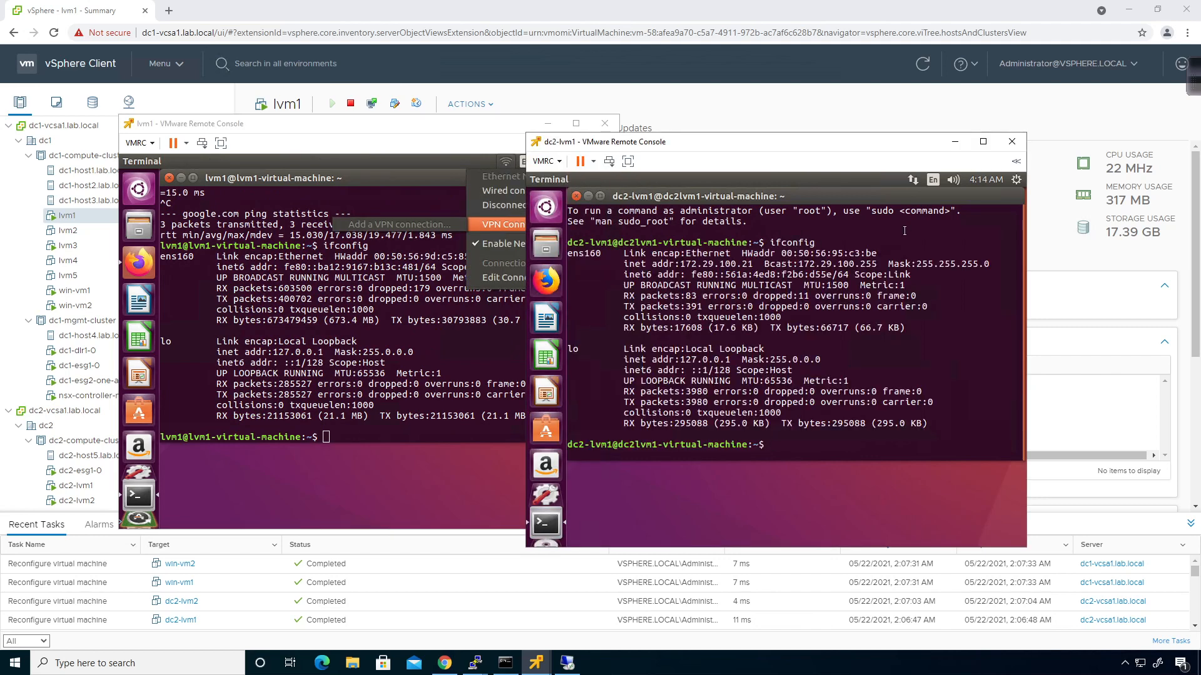
click(457, 305)
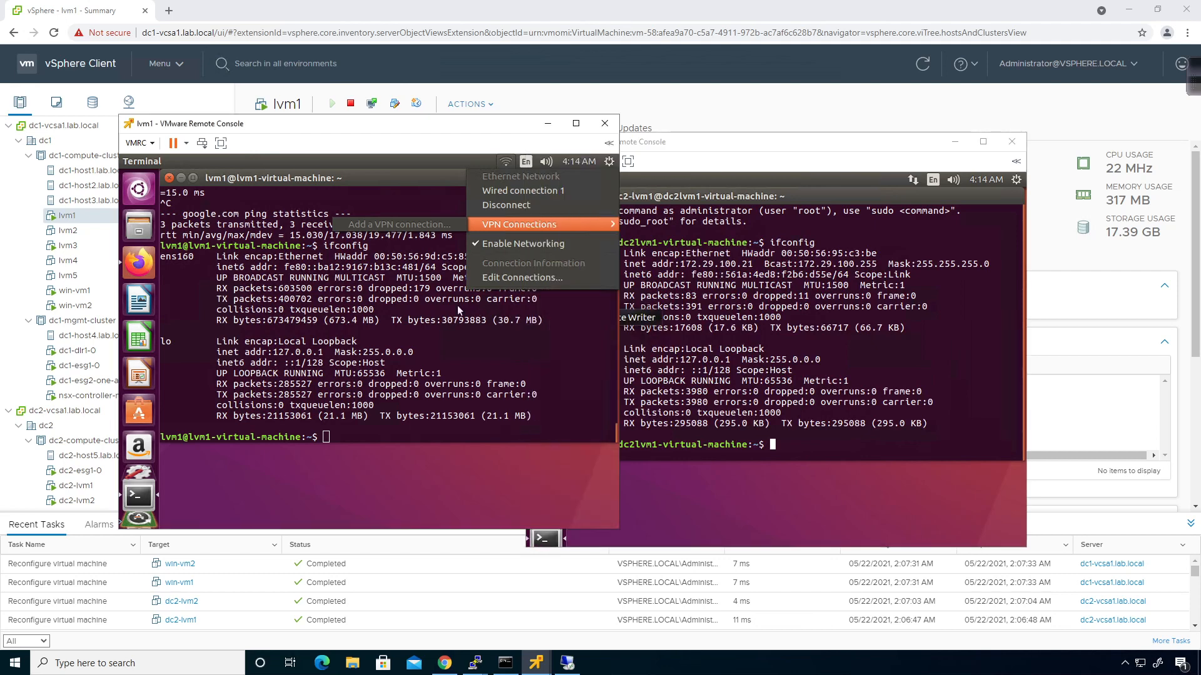
click(494, 279)
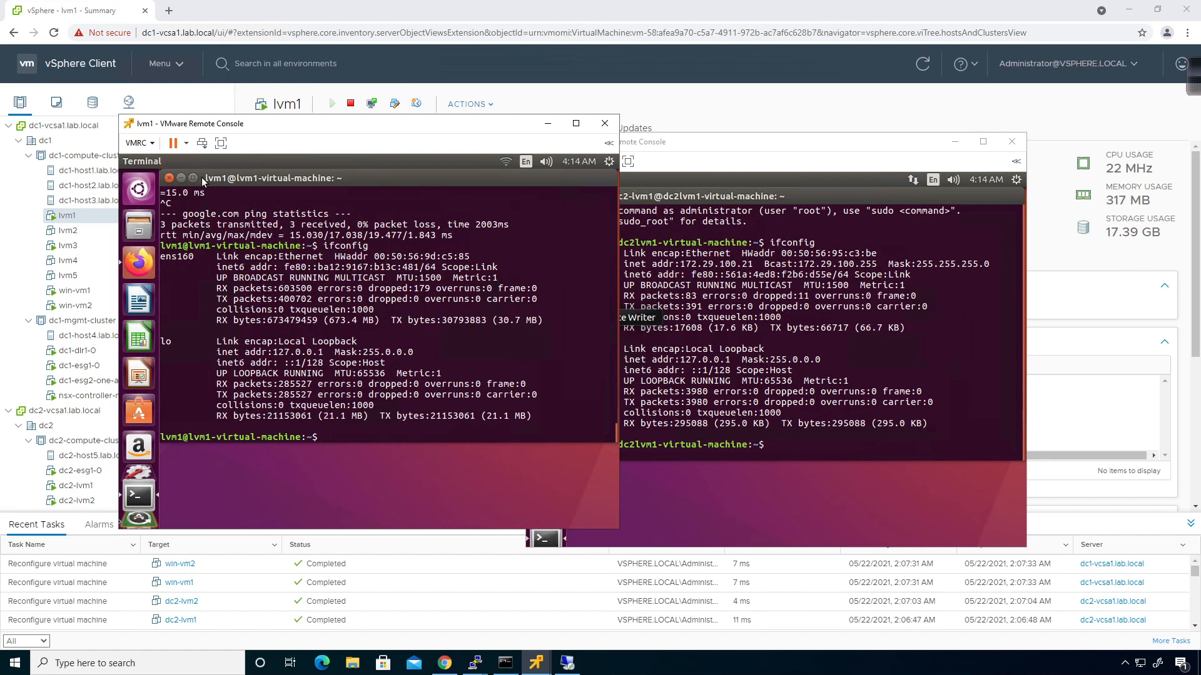
click(182, 179)
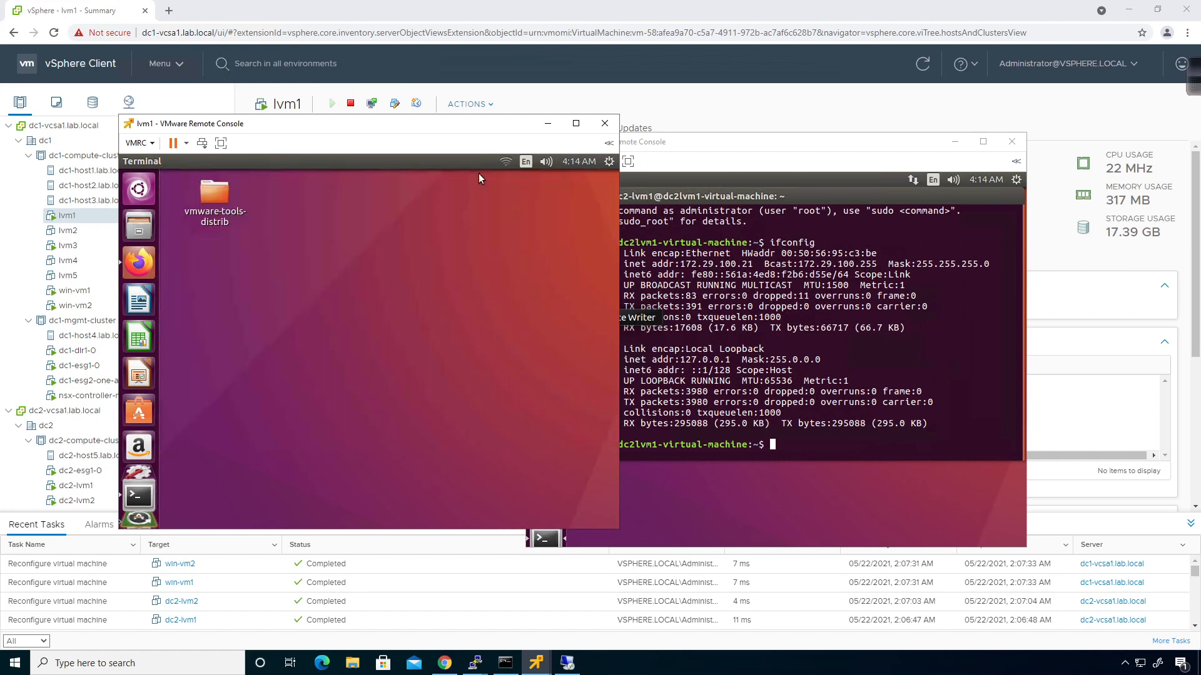
Open lvm1's Wired connection 1 for editing from the network menu's Edit Connections list
click(505, 164)
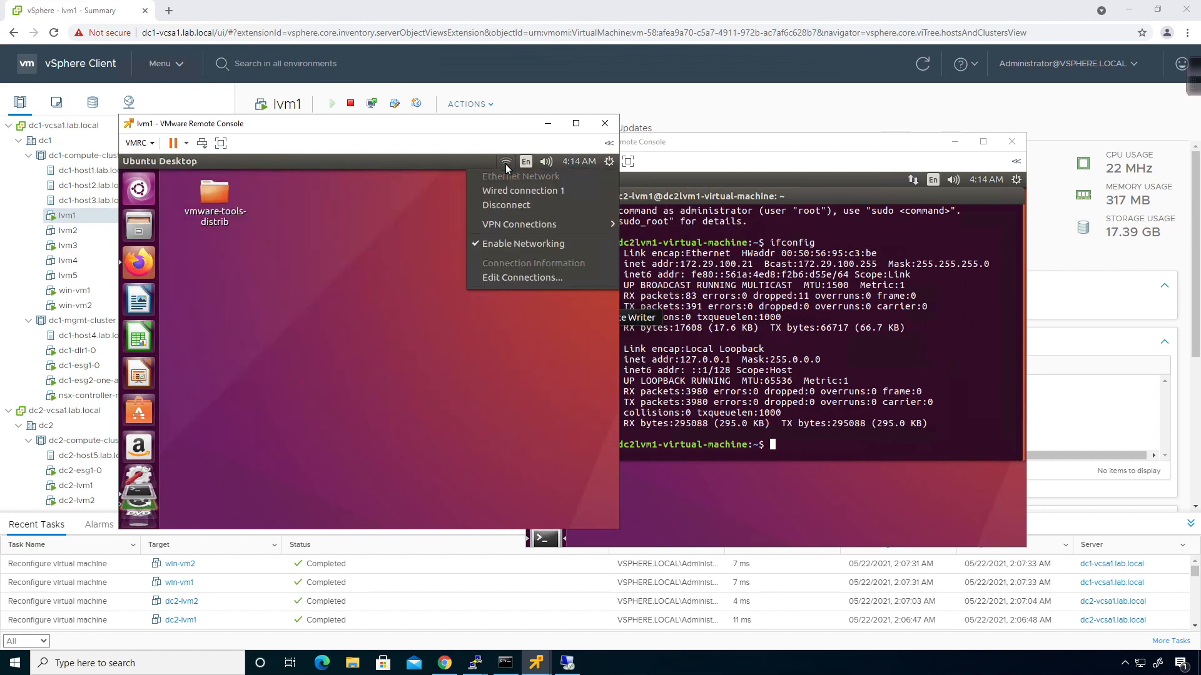
click(509, 279)
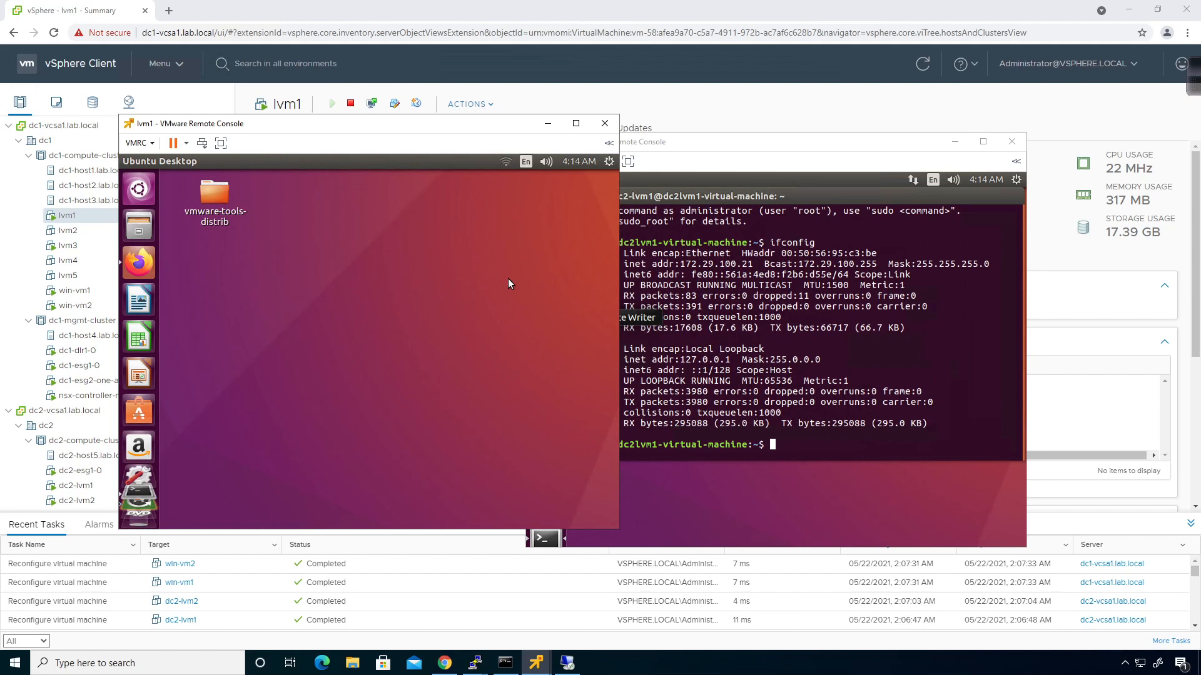
click(434, 319)
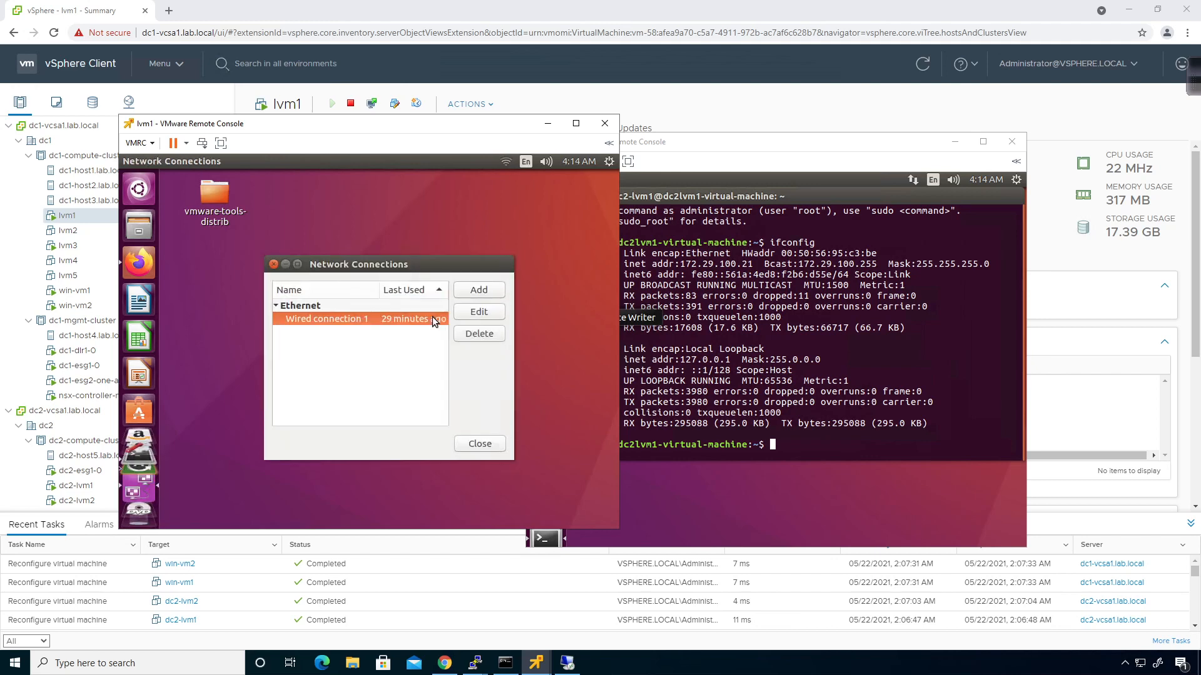
click(467, 314)
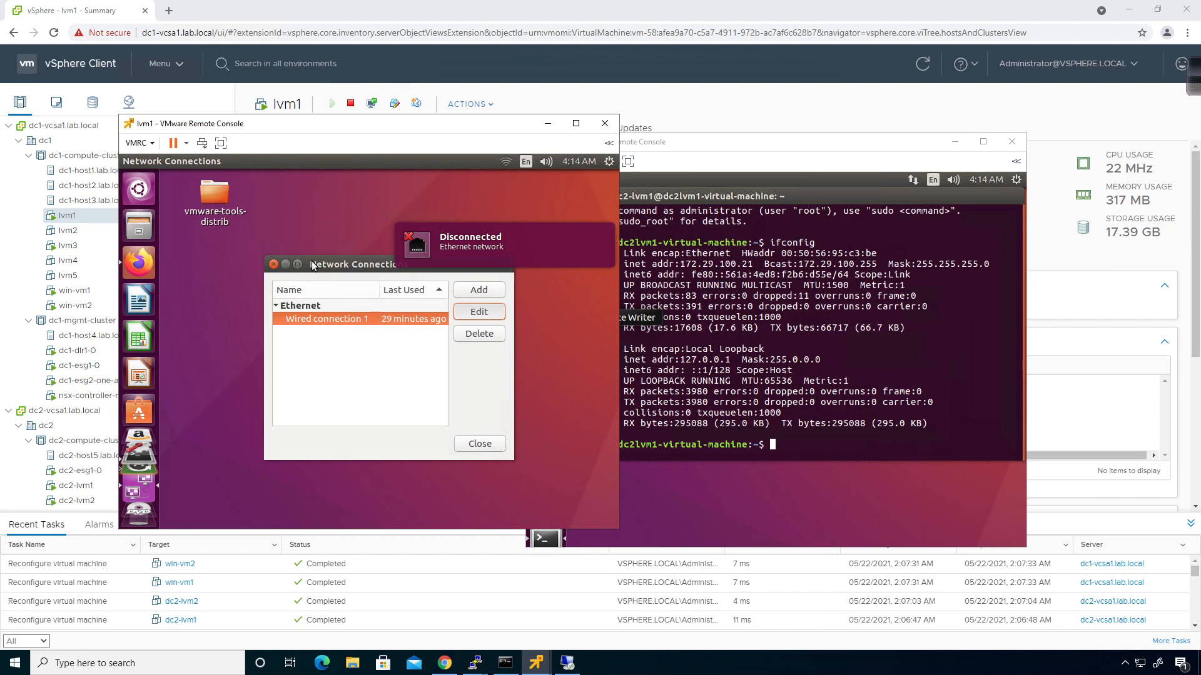
drag(319, 269, 293, 282)
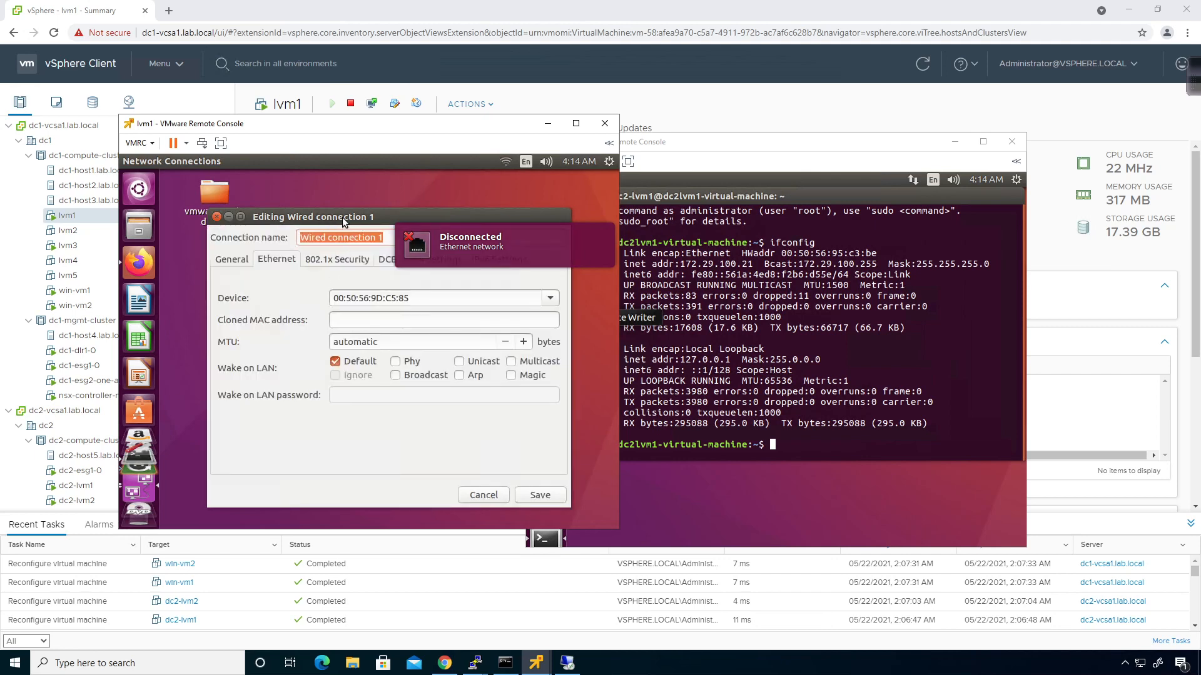
Switch the IPv4 method of lvm1's Wired connection 1 to Manual
drag(343, 219, 272, 221)
click(362, 265)
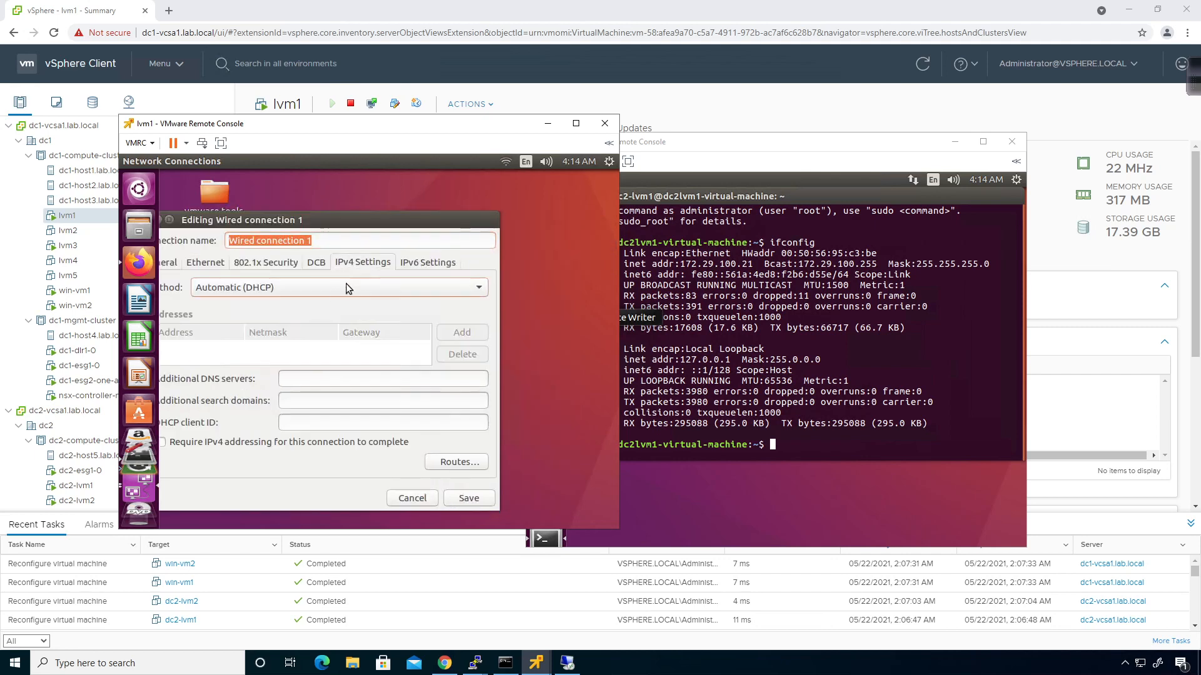
click(301, 289)
click(244, 324)
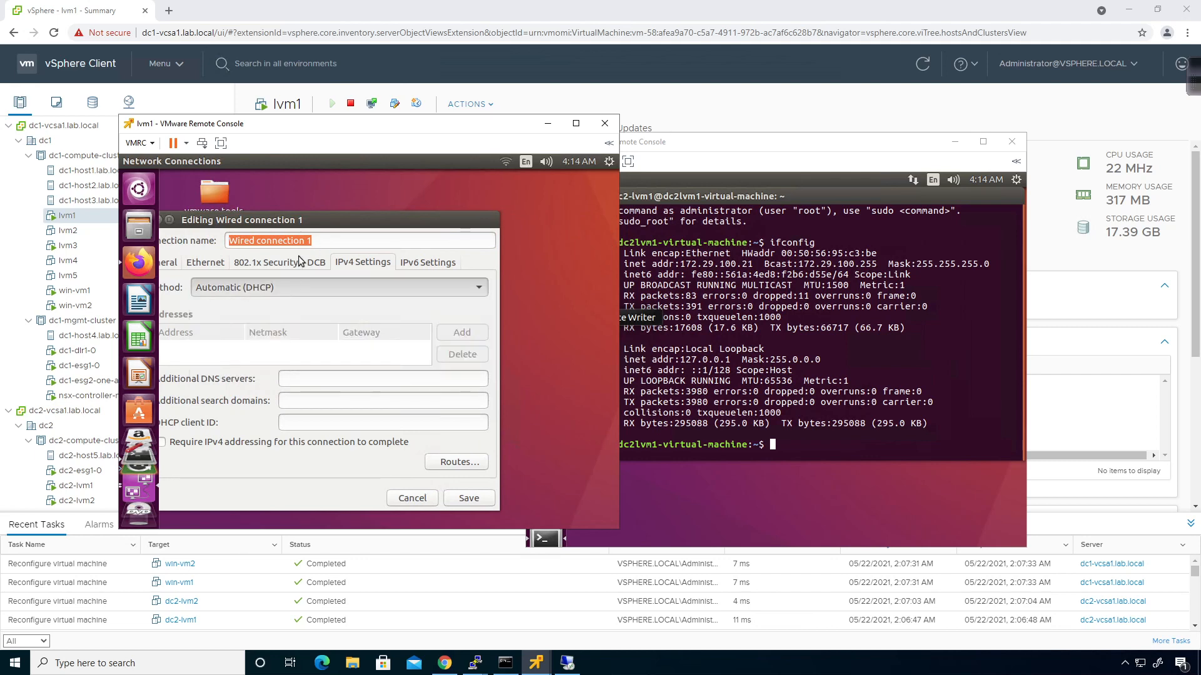
drag(320, 222, 356, 219)
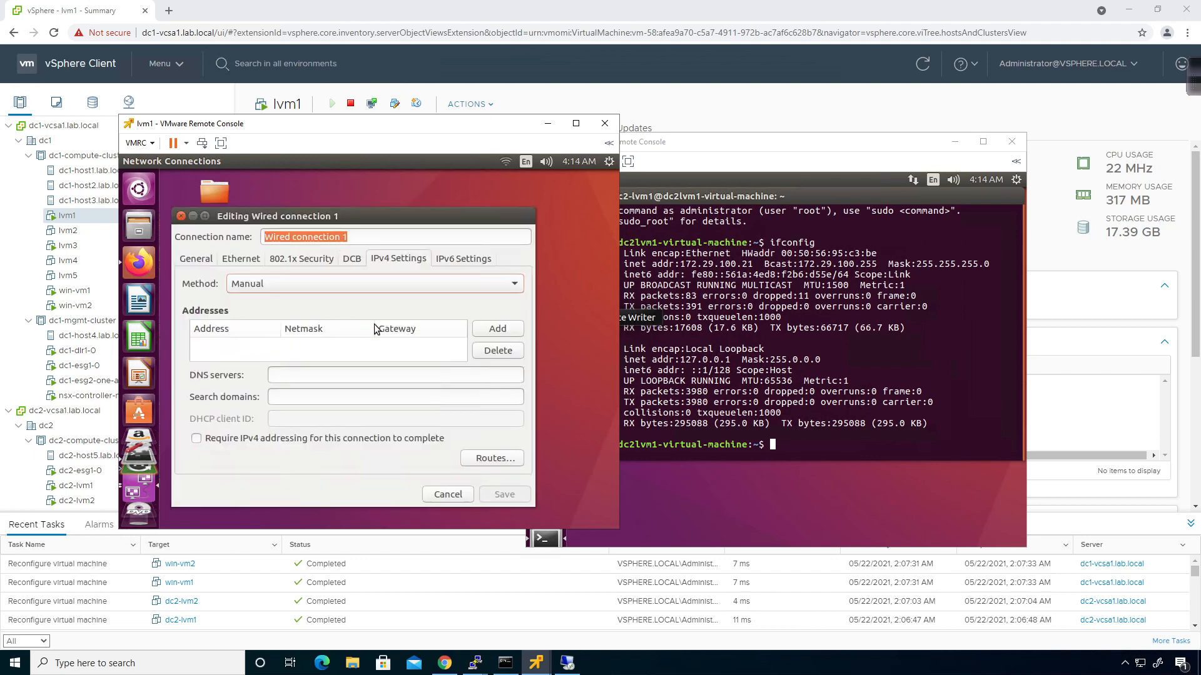
Add static address 172.29.100.11 with netmask 24 and gateway 172.29.100.1
click(485, 329)
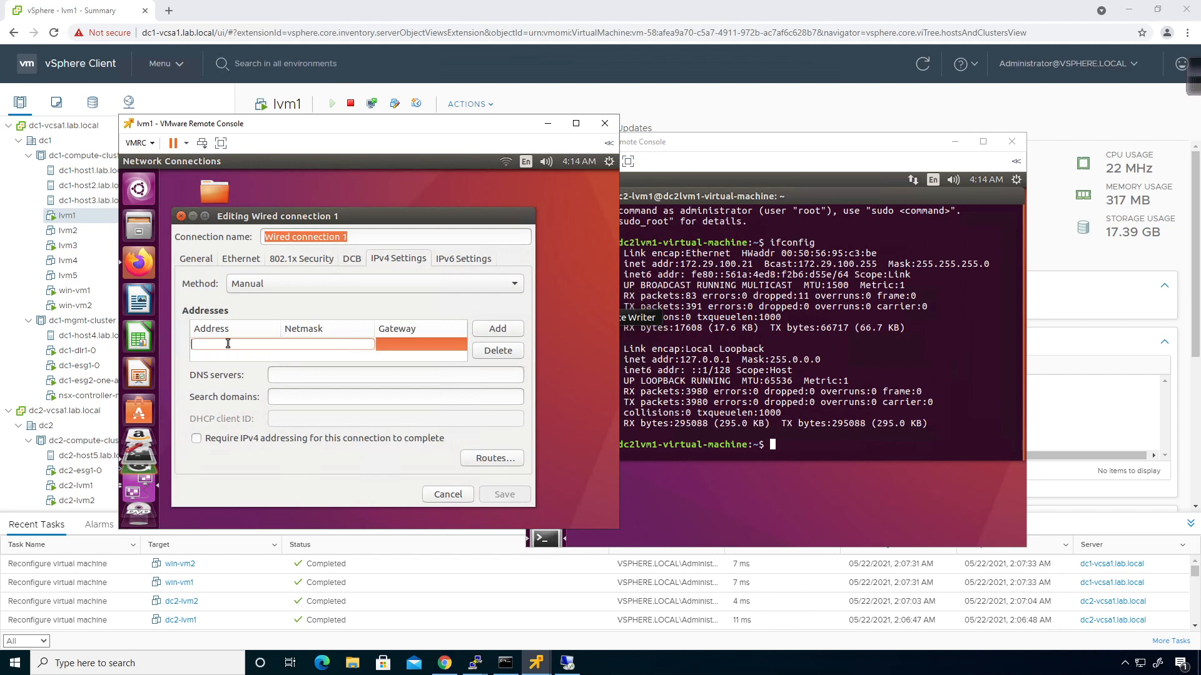
key(Tab)
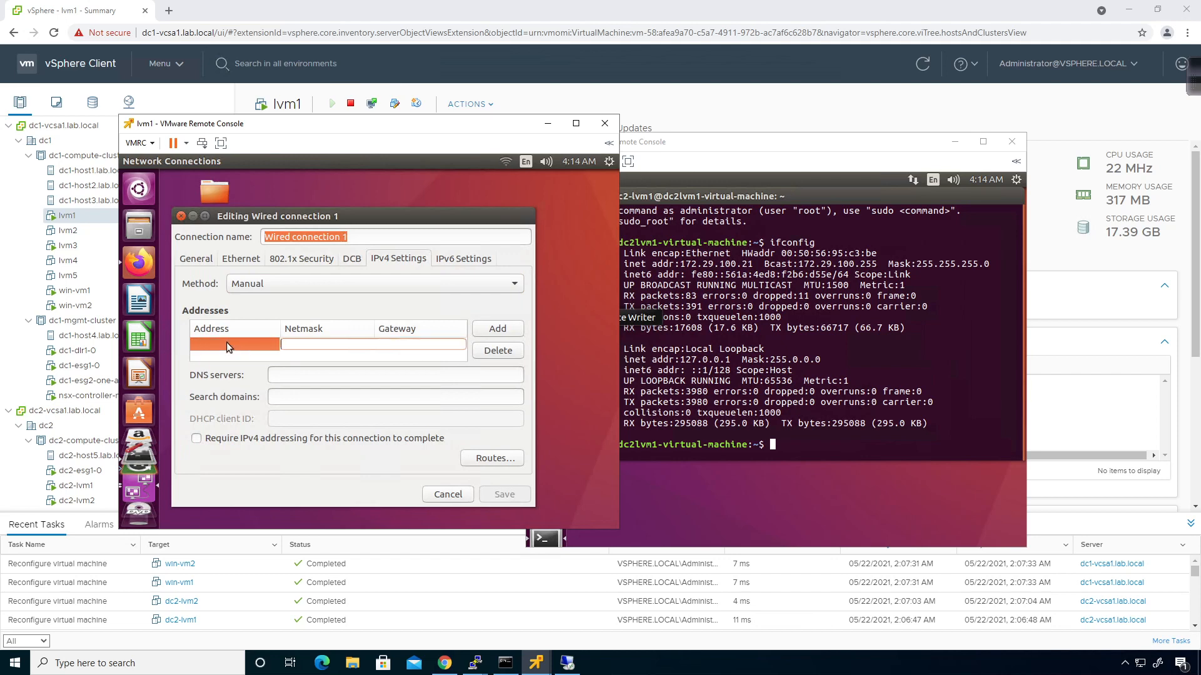
click(227, 342)
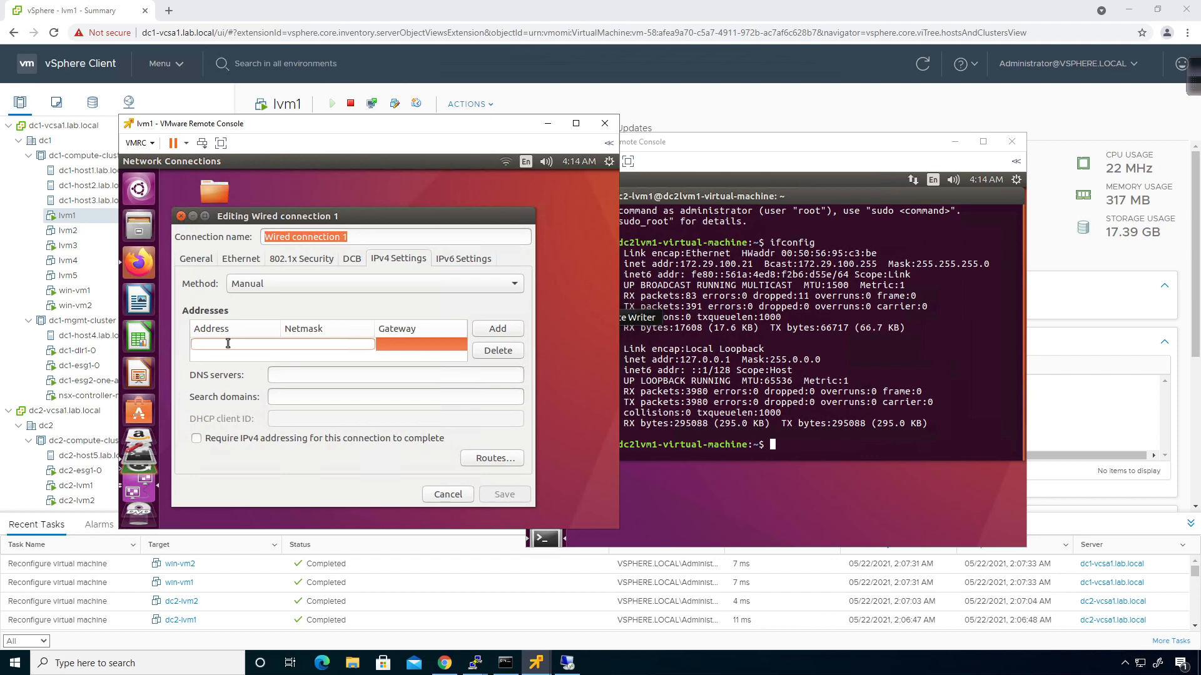
text(17)
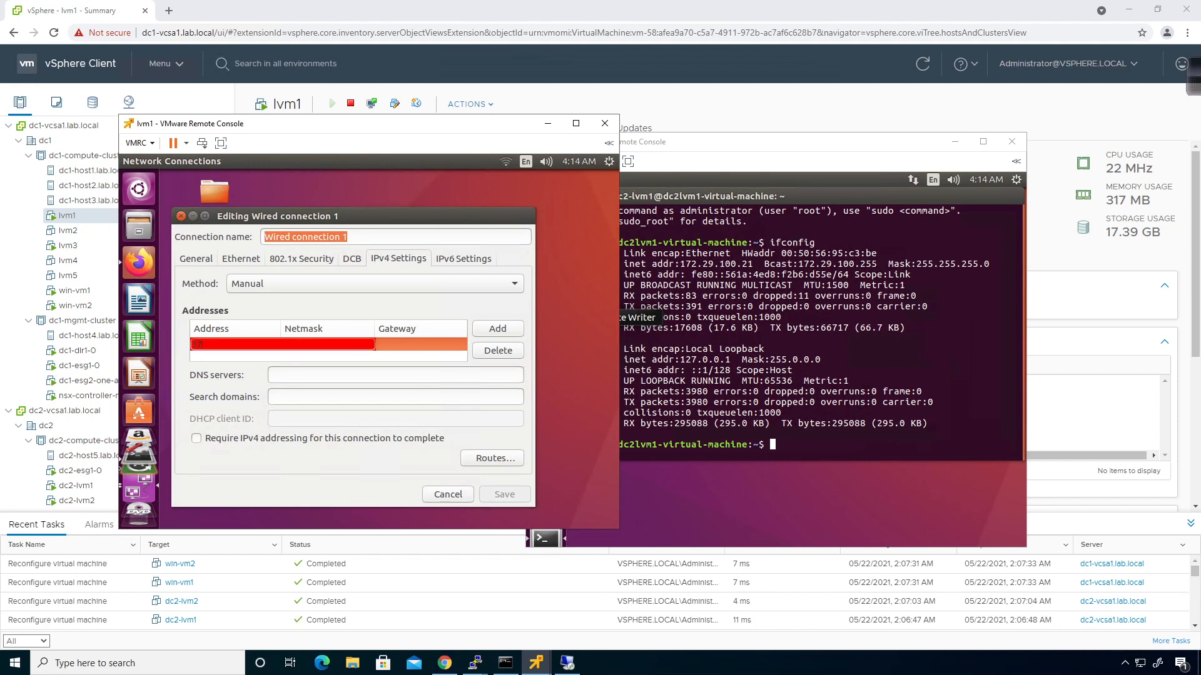
text(2.29.100.12)
key(BackSpace)
text(1)
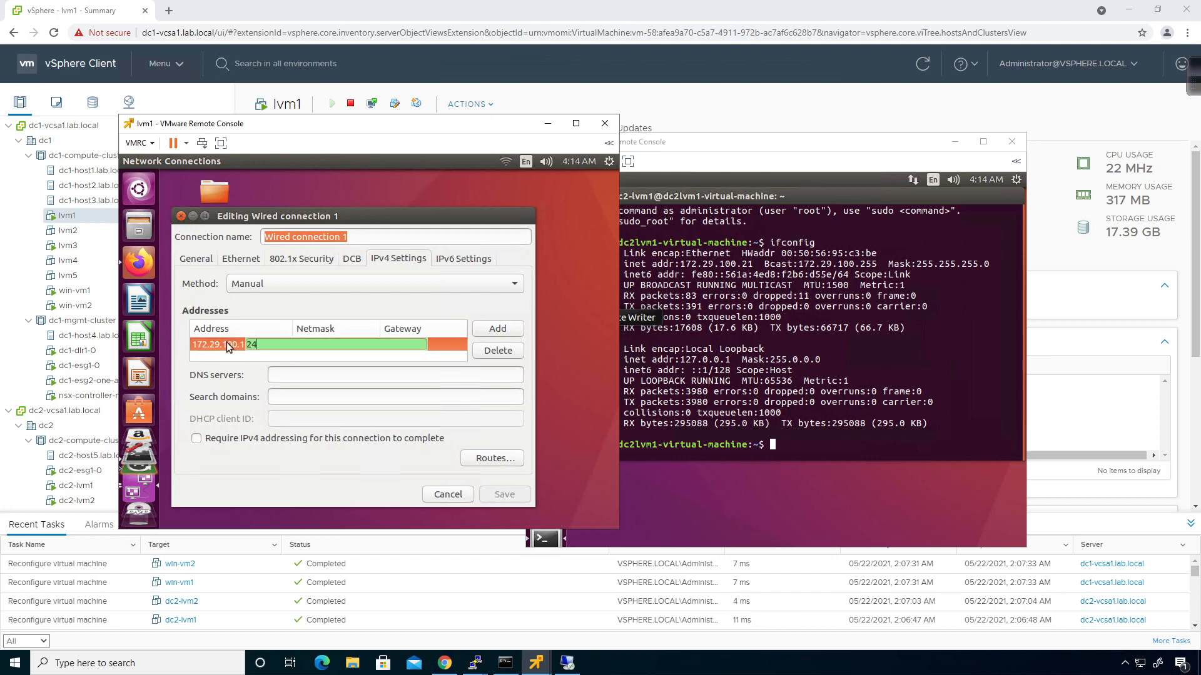
key(Tab)
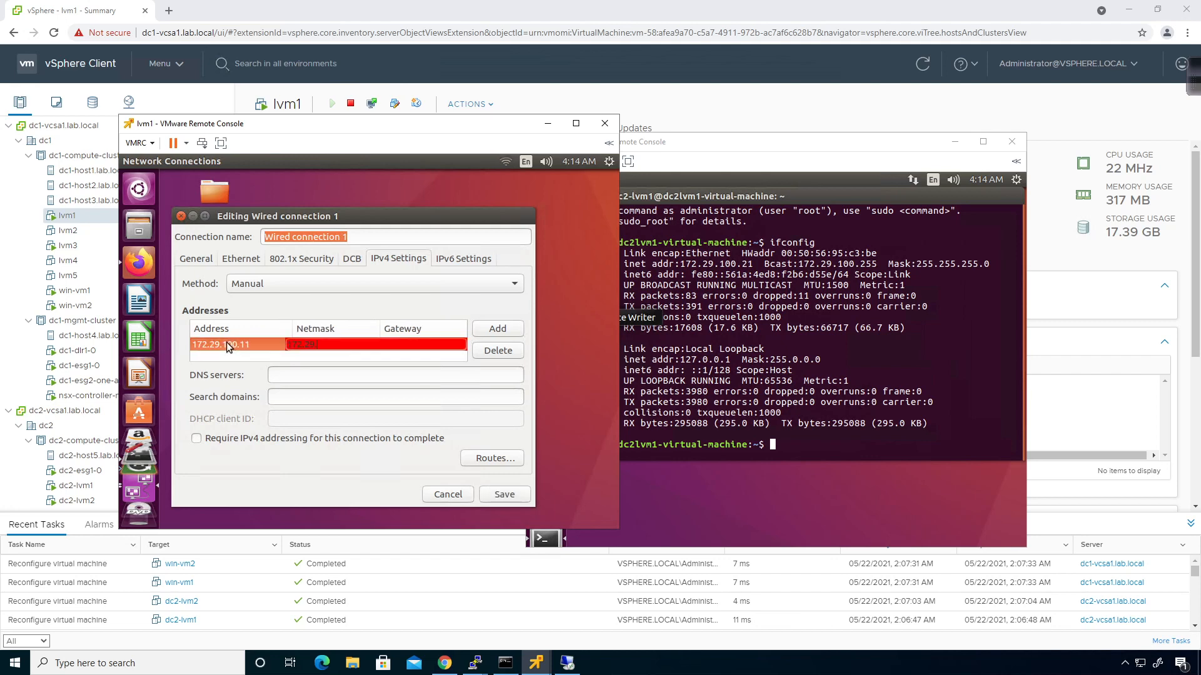
text(0.1)
key(Return)
Set DNS server 8.8.8.8 and save the connection
key(Tab)
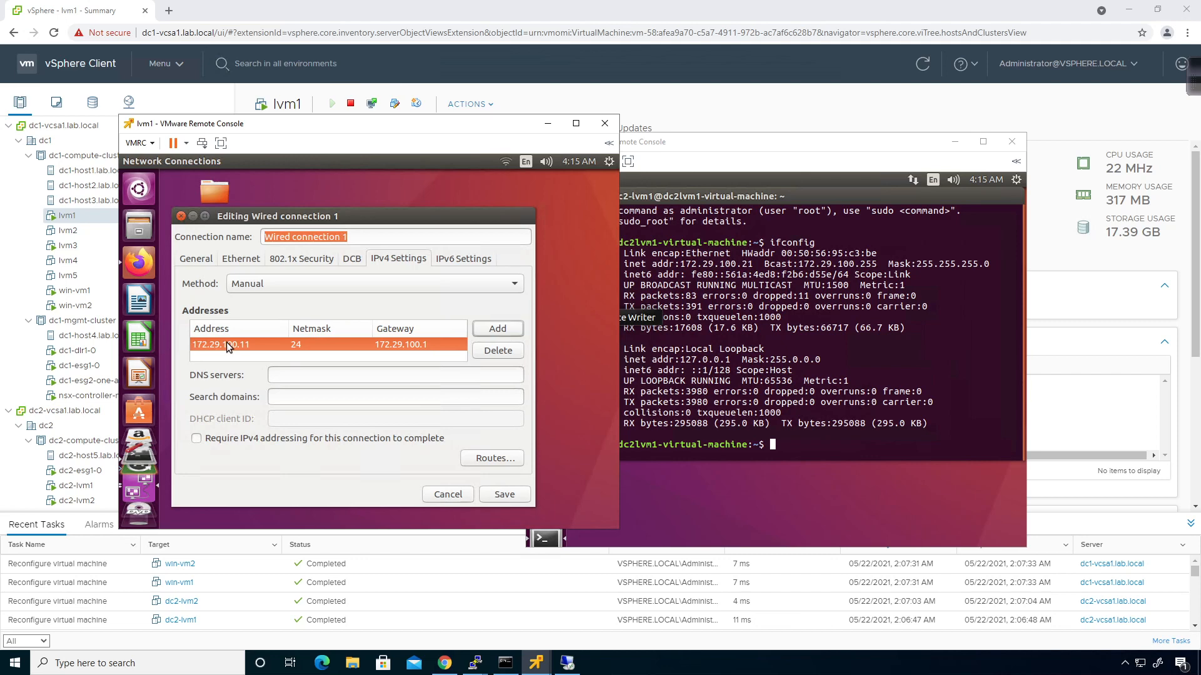
key(Tab)
key(Tab)
text(8.8.8.8)
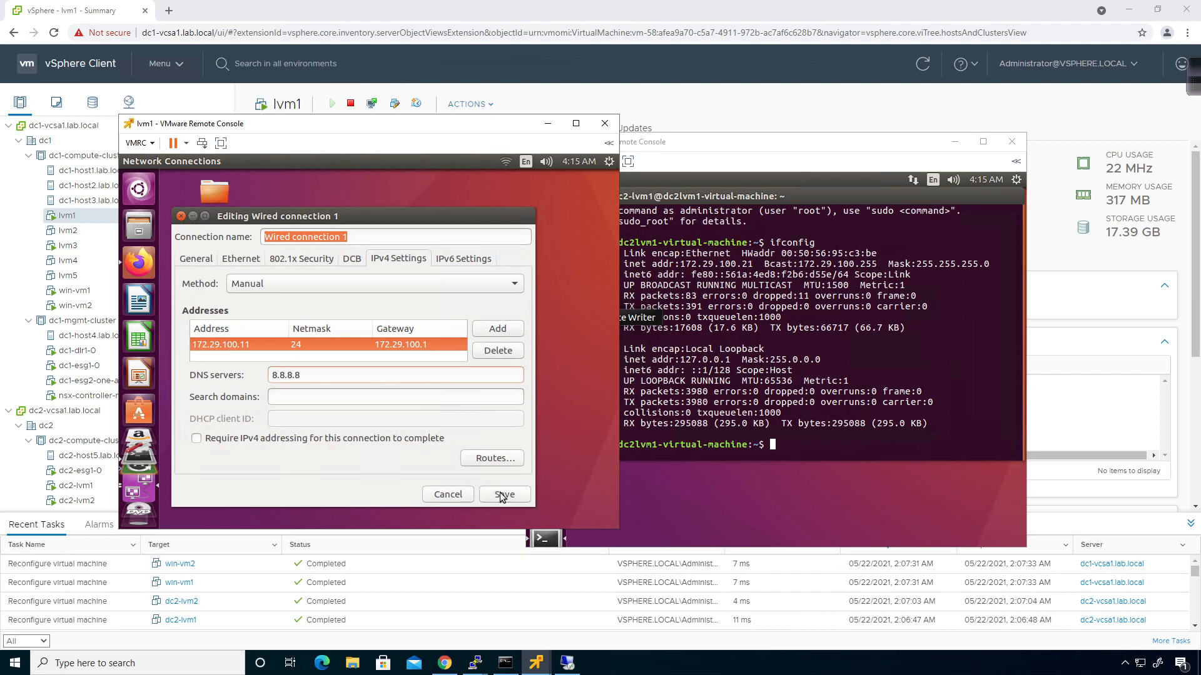
click(501, 495)
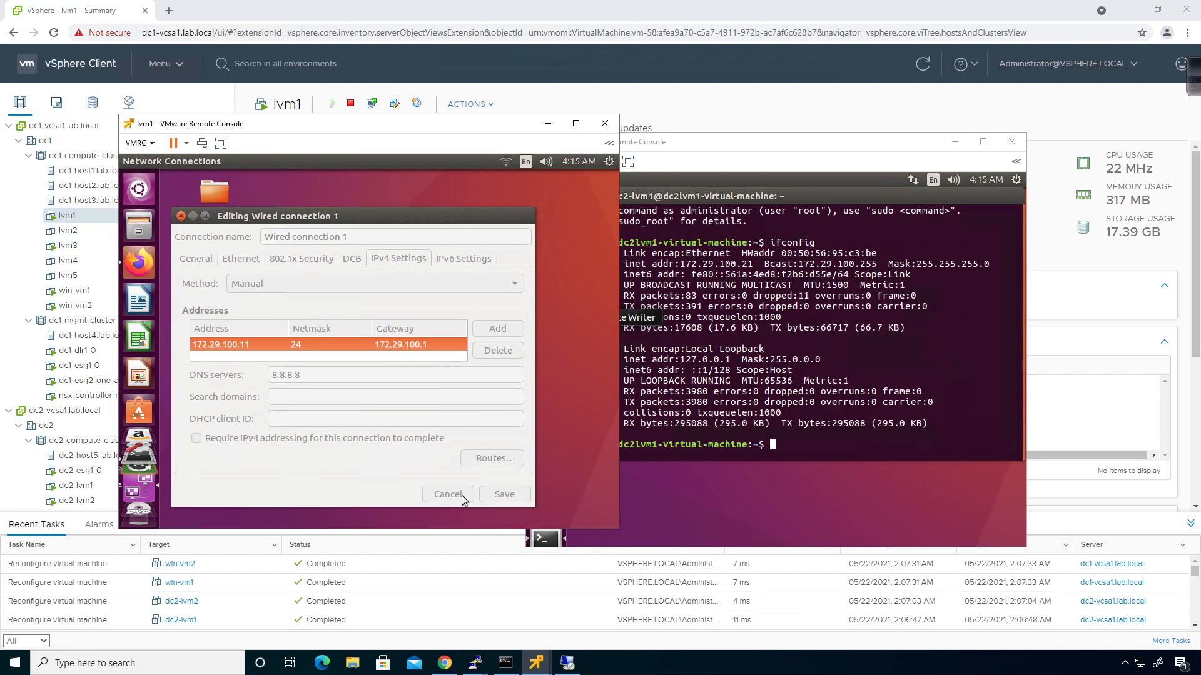
Close the connections list and rerun ifconfig in lvm1's terminal to confirm 172.29.100.11
click(448, 458)
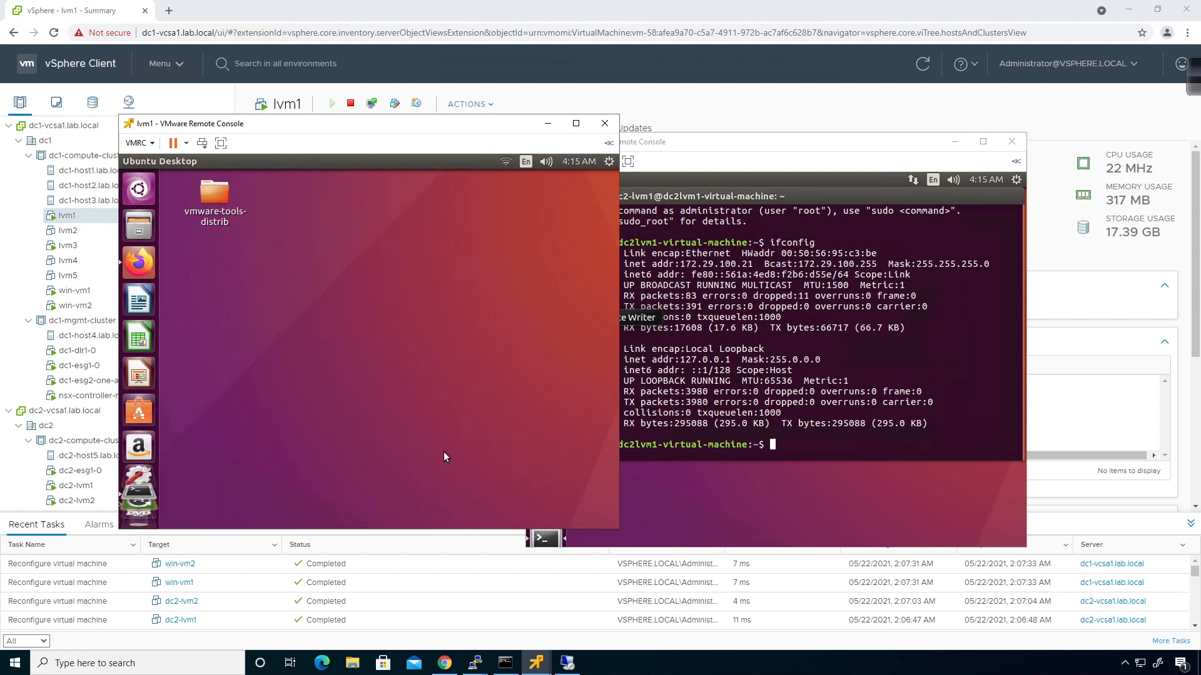
click(139, 511)
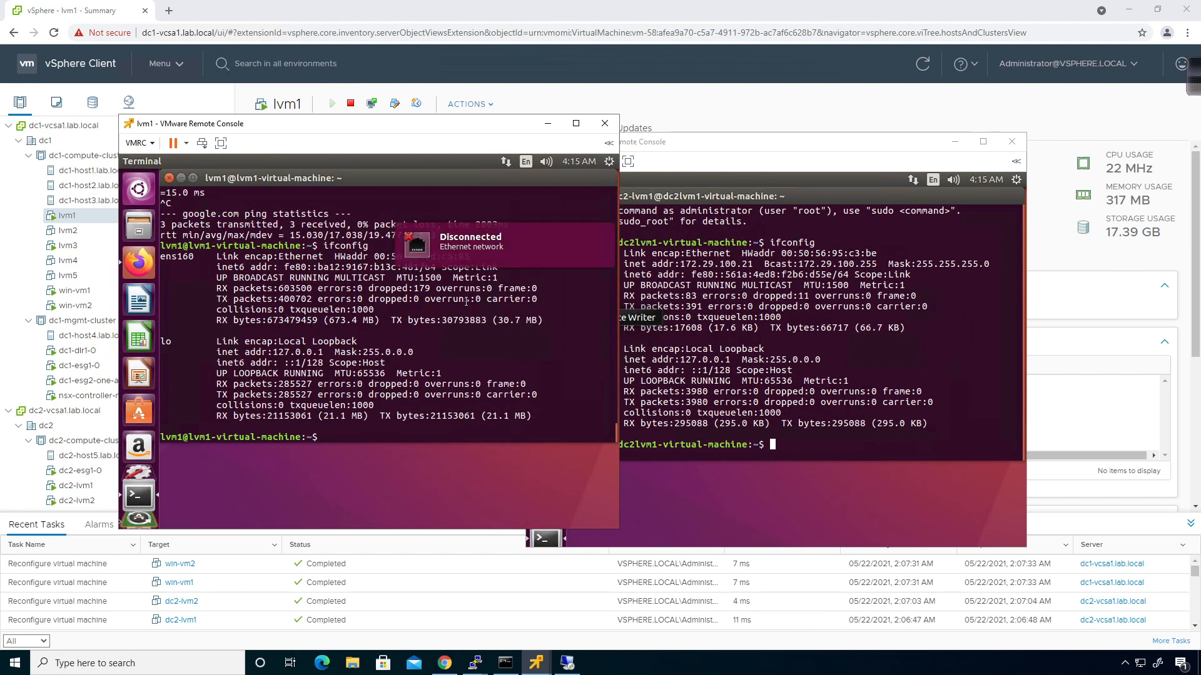
key(Up)
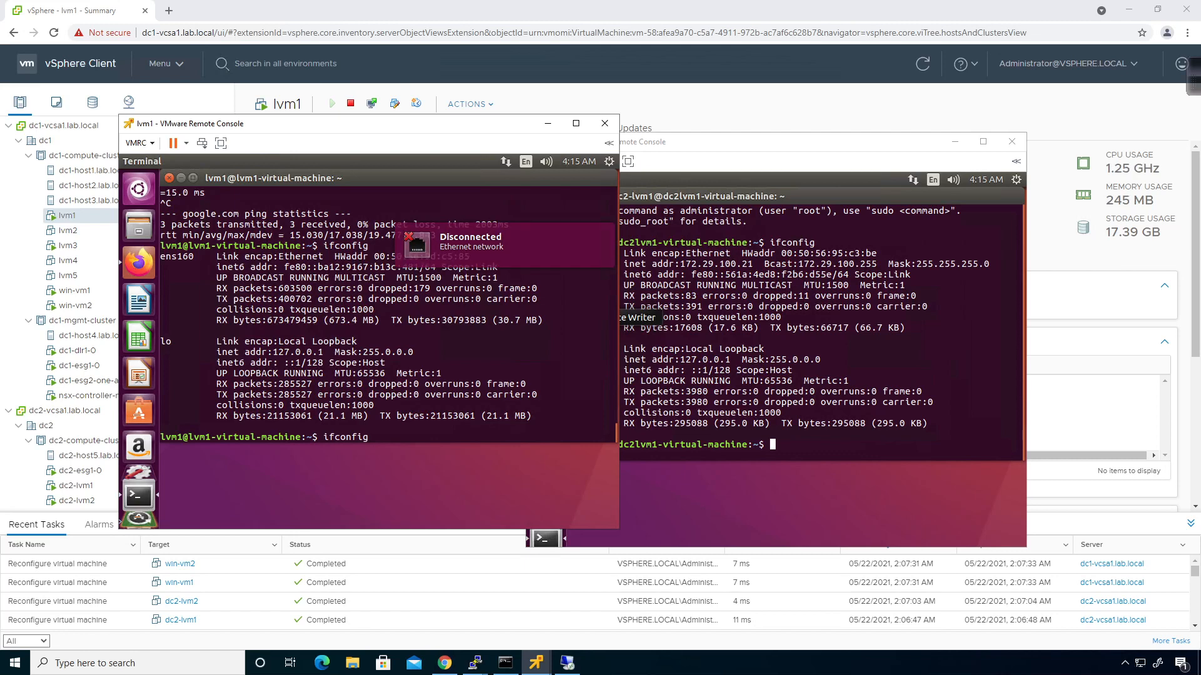
key(Return)
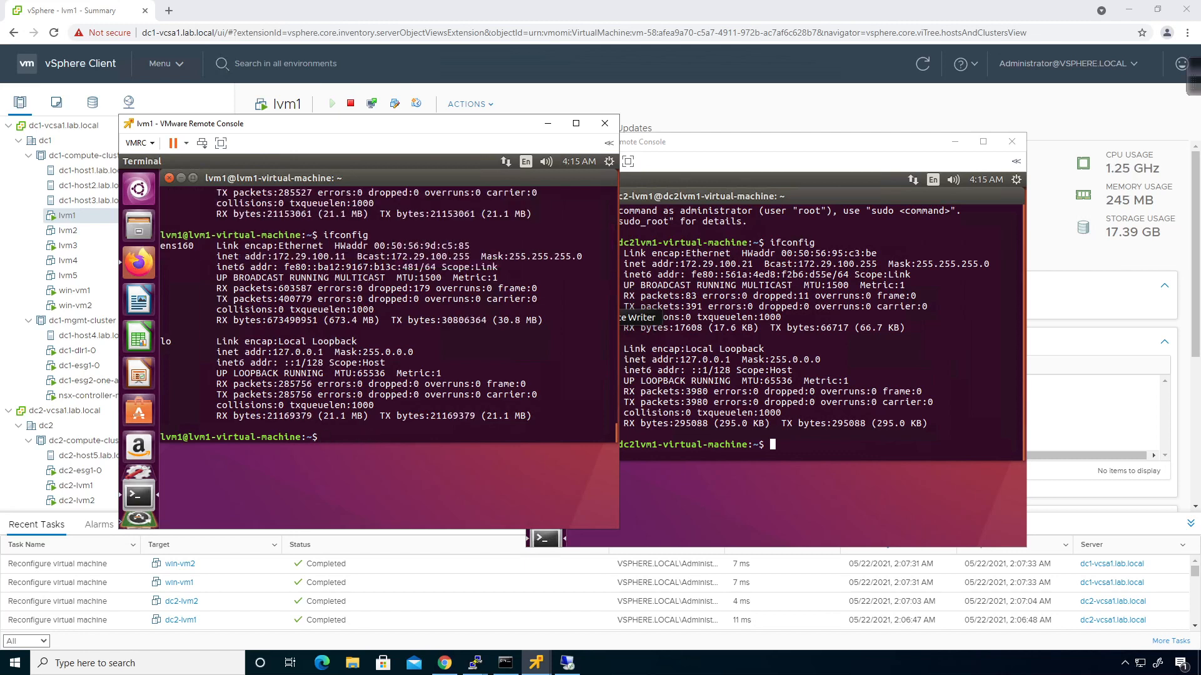
Ping dc2-lvm1 at 172.29.100.21 from lvm1, confirming 0% packet loss
text(ping 172.29.100.21)
key(Return)
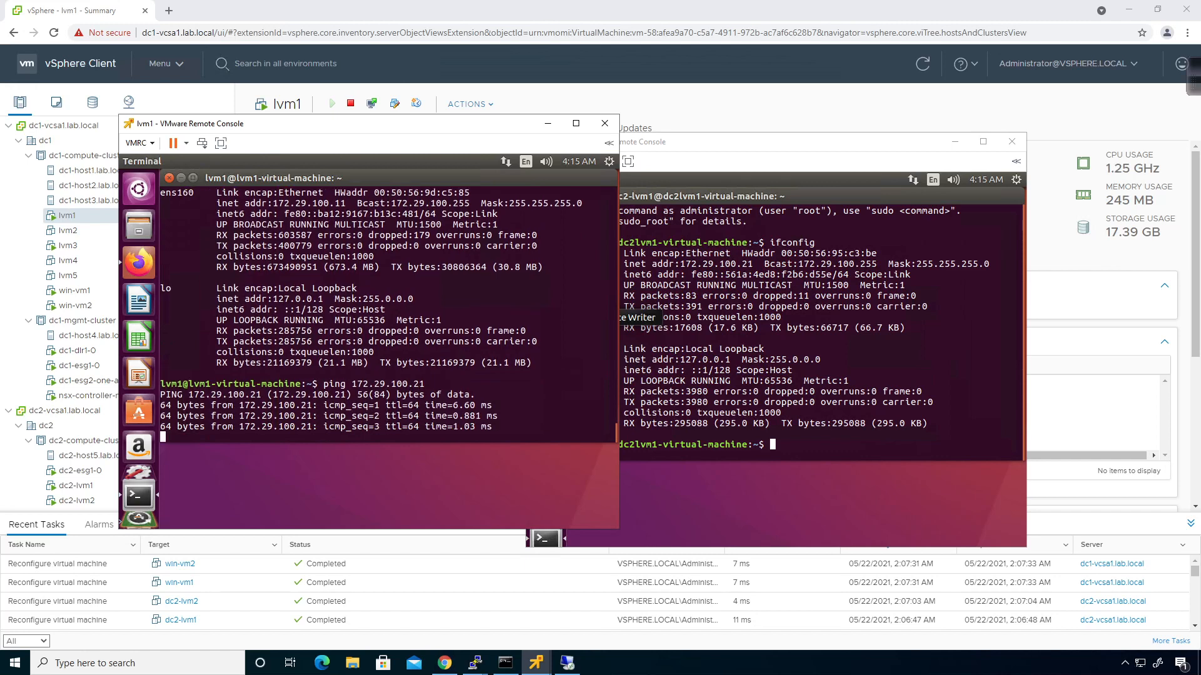
key(ctrl+c)
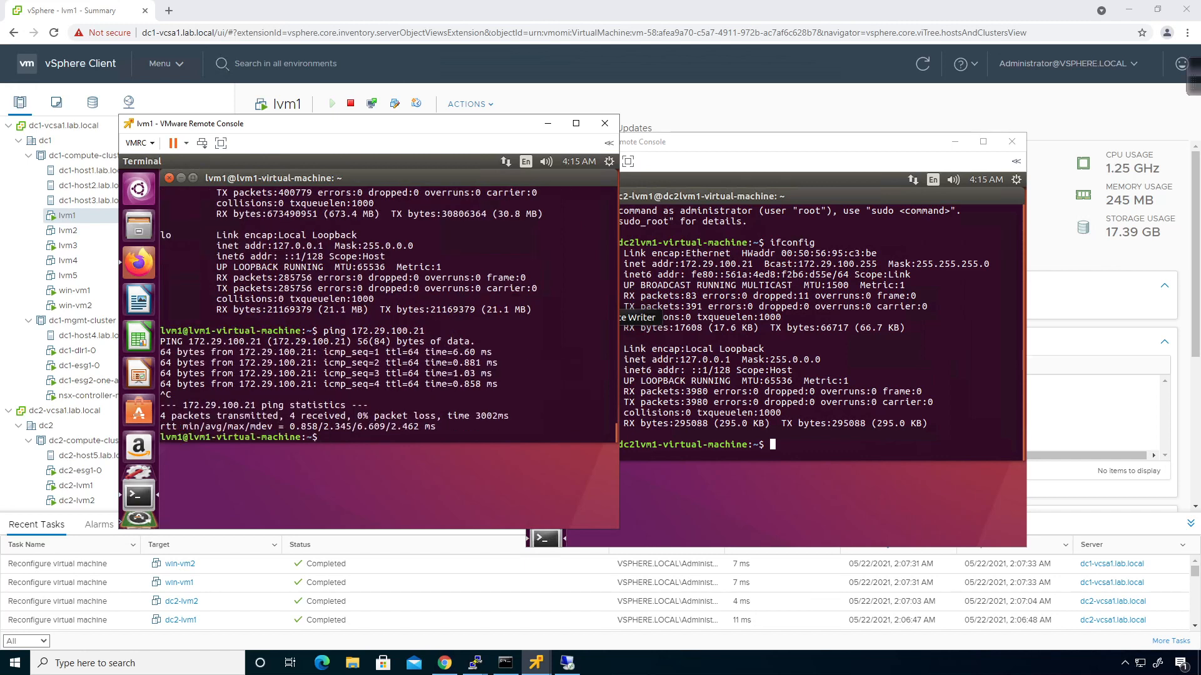
drag(365, 146, 405, 153)
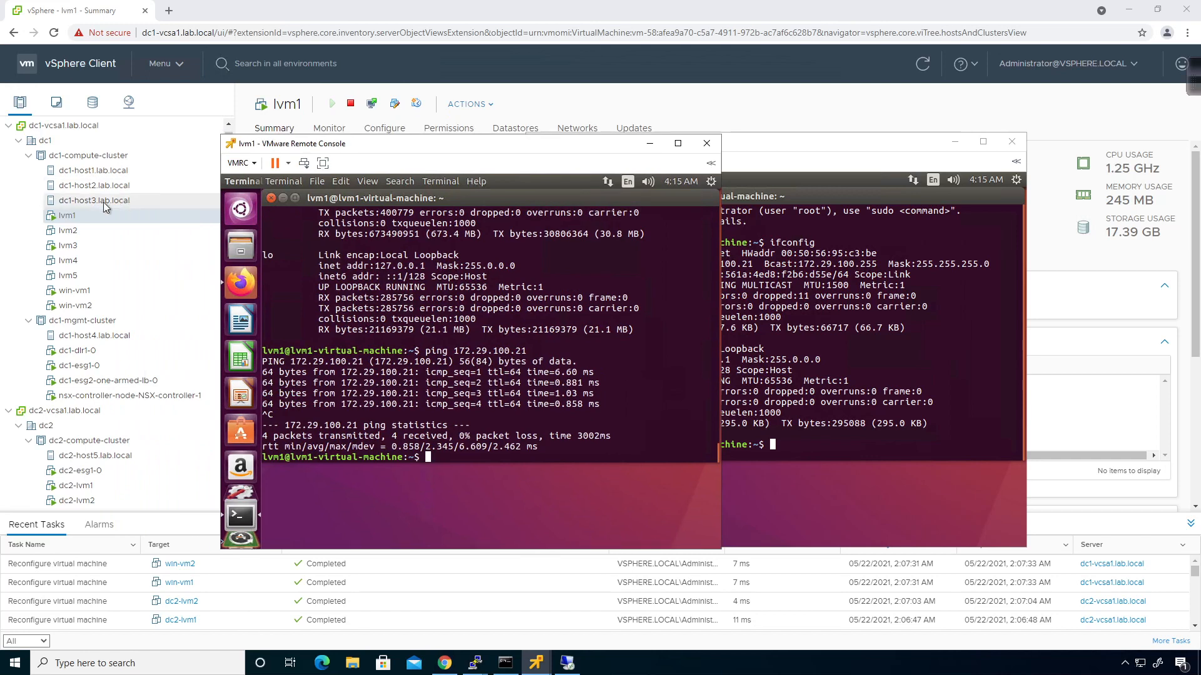
click(809, 145)
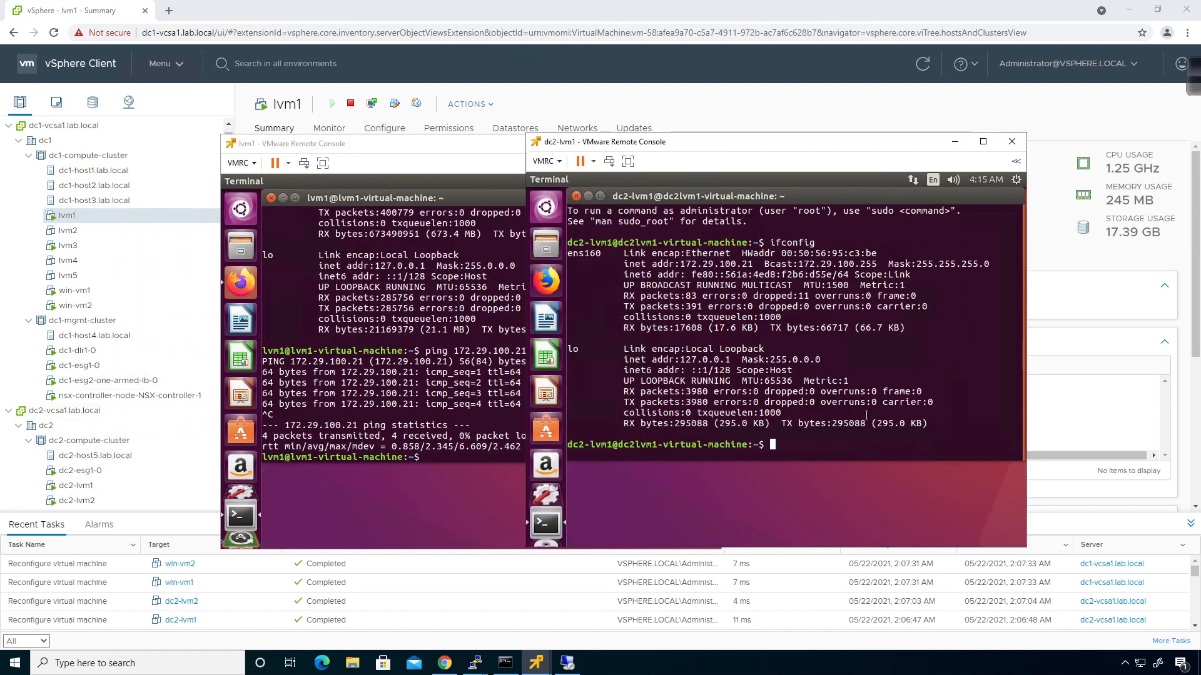
Launch a remote console for lvm3 and log in with the account password
click(100, 243)
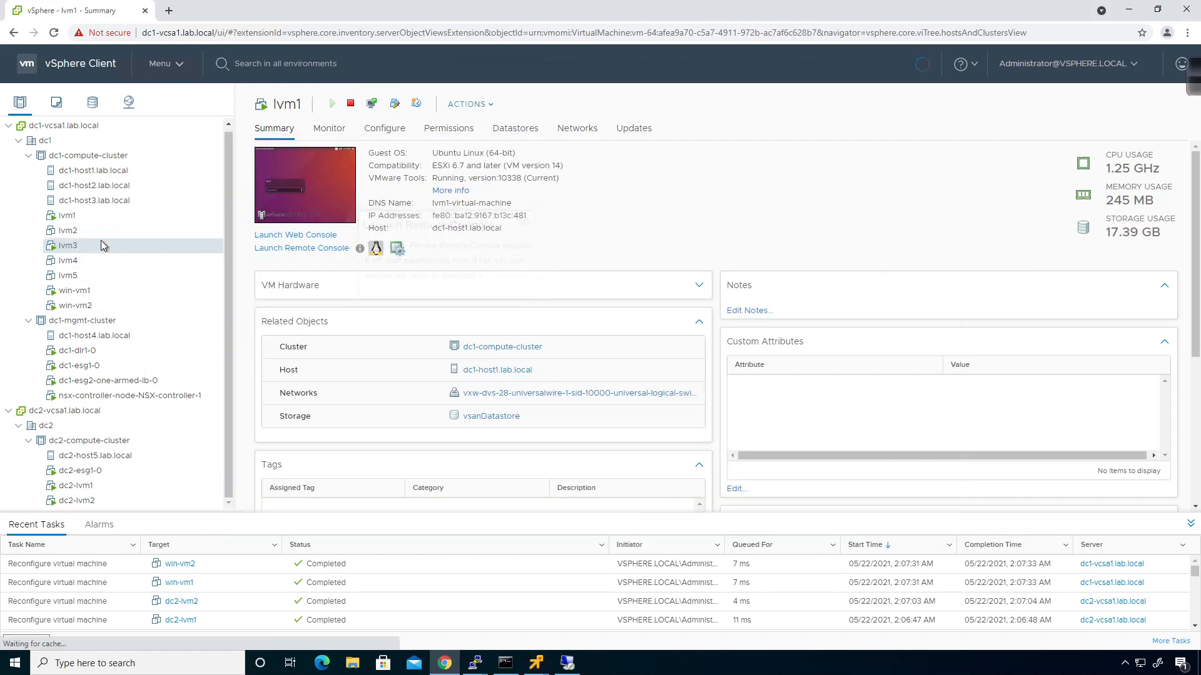
click(305, 249)
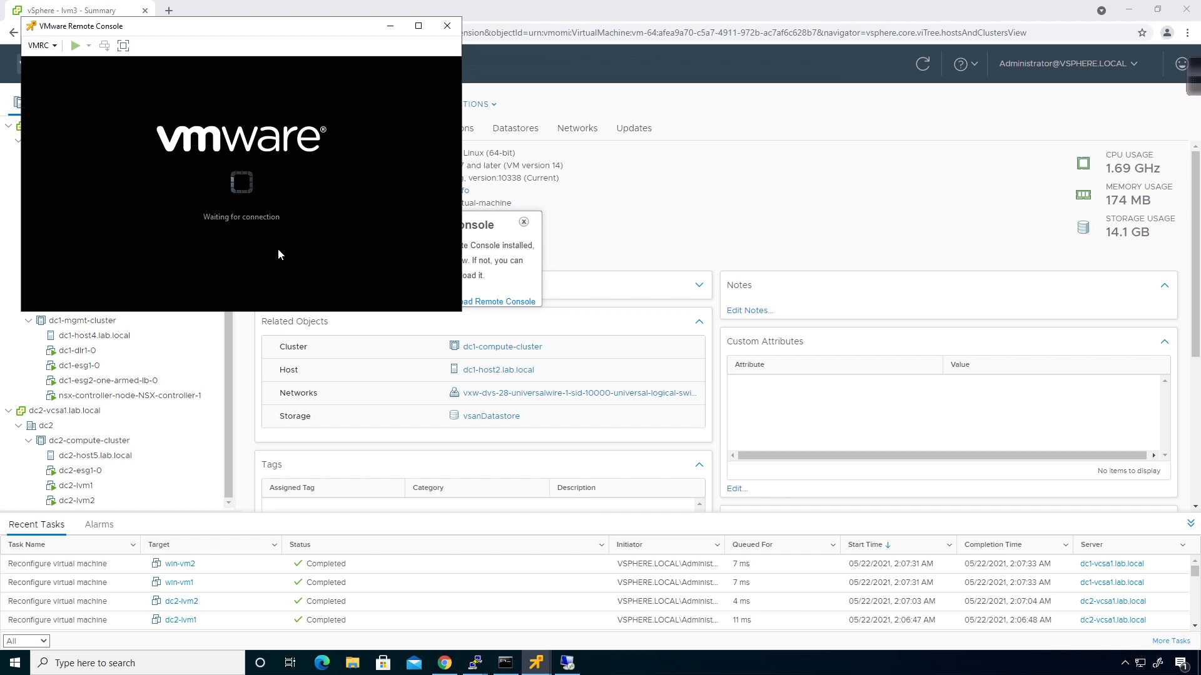
click(283, 256)
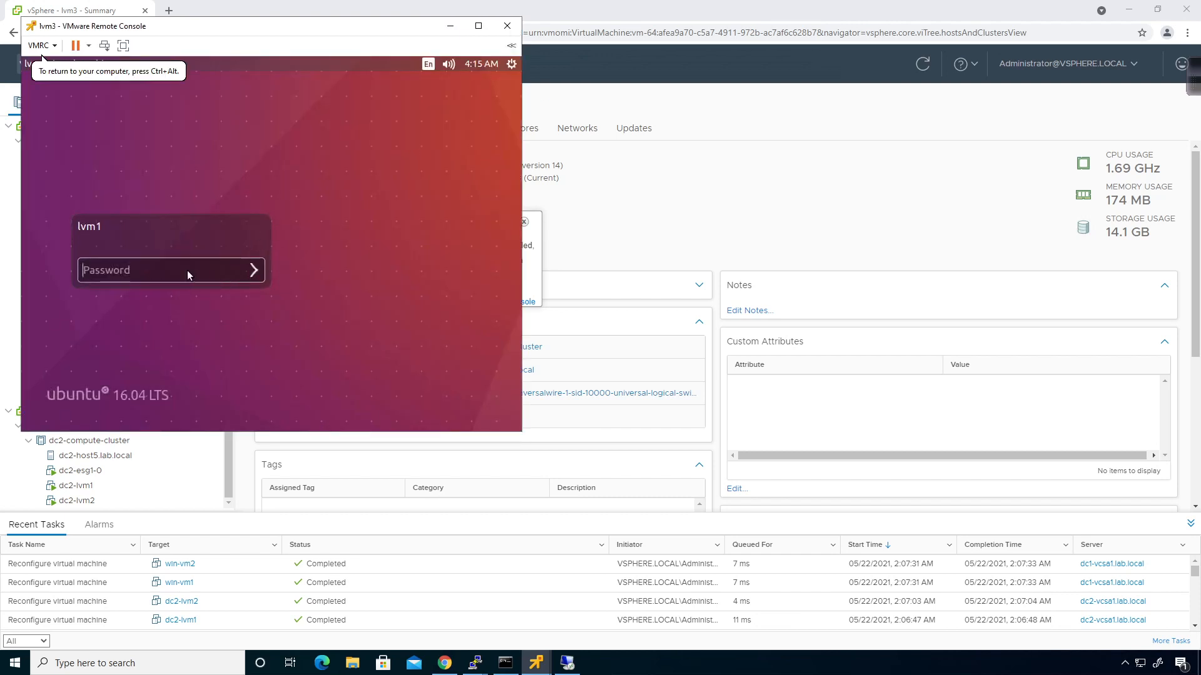
text(VMware1!)
key(Return)
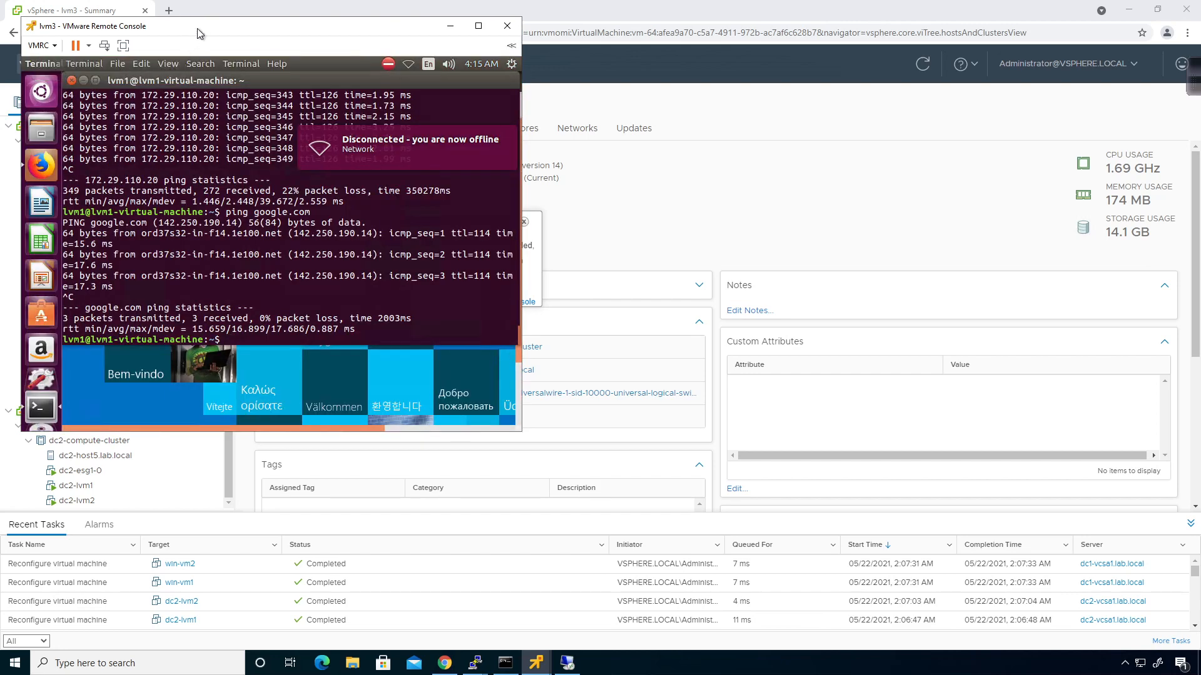
drag(197, 29, 362, 131)
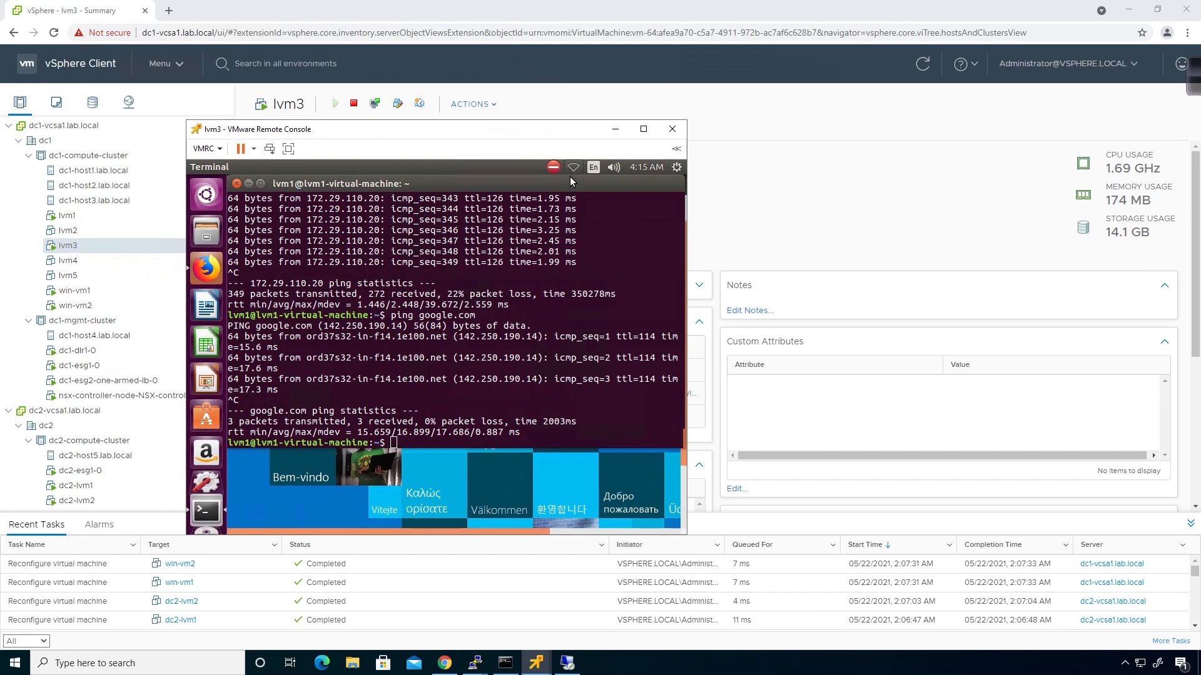
Open lvm3's Wired connection 1 for editing via Edit Connections
click(245, 167)
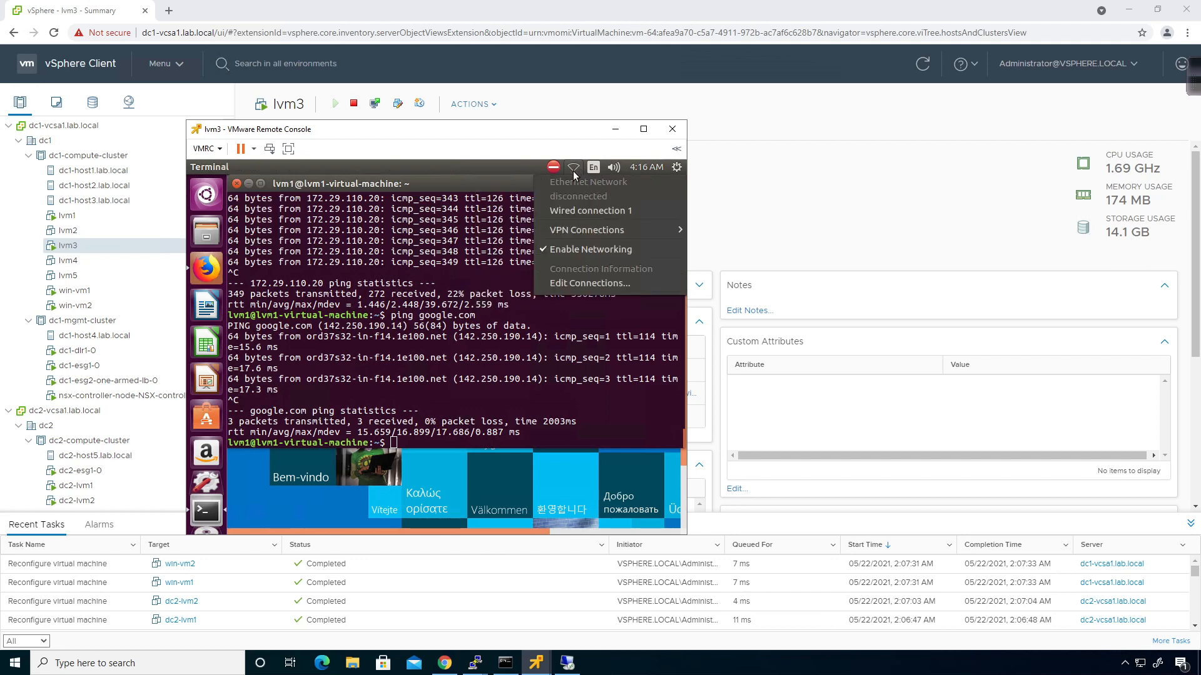
click(570, 283)
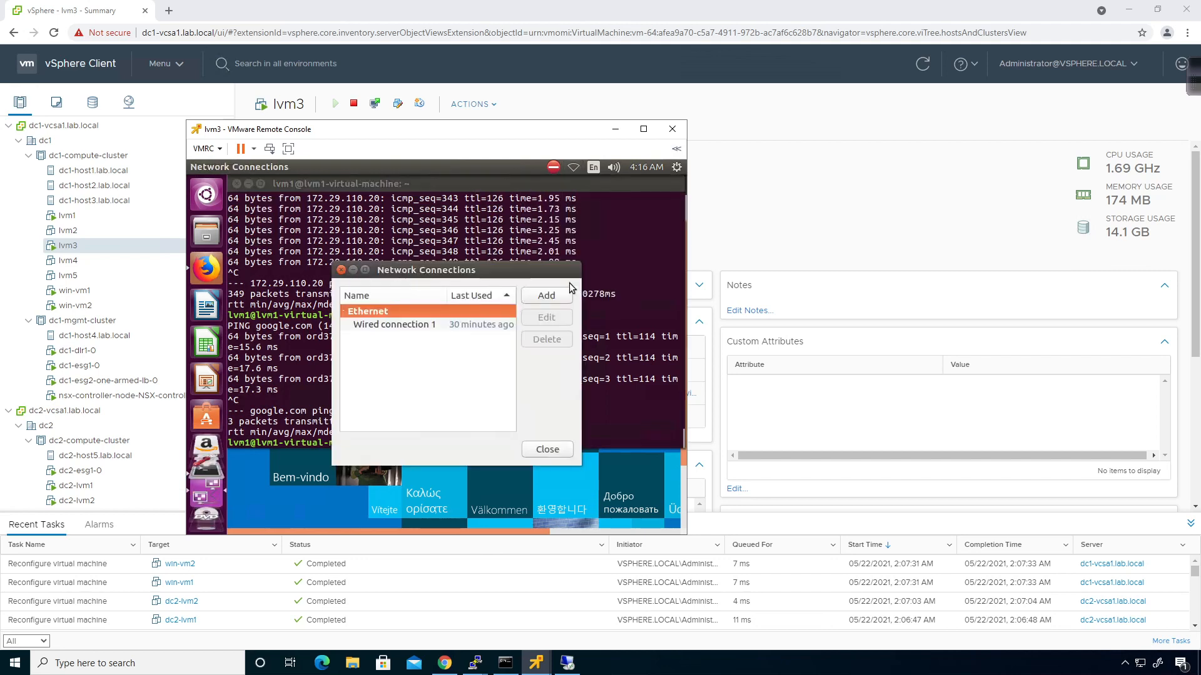
click(471, 325)
click(572, 320)
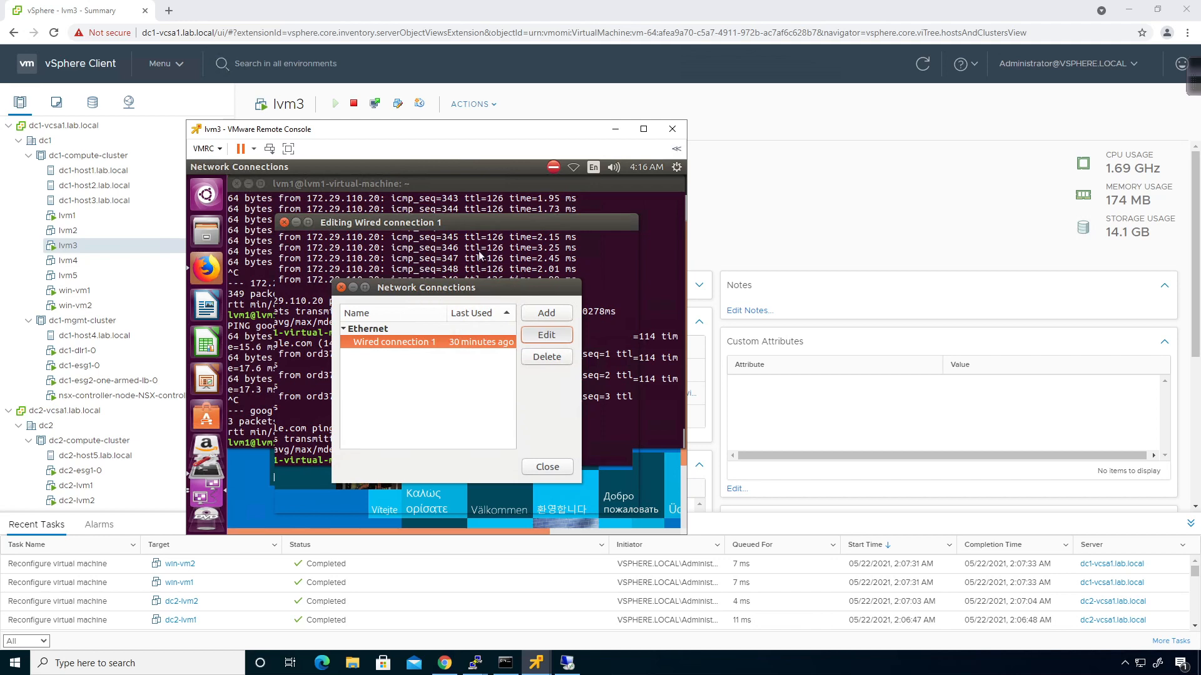
Switch the IPv4 method of lvm3's Wired connection 1 to Manual
click(488, 223)
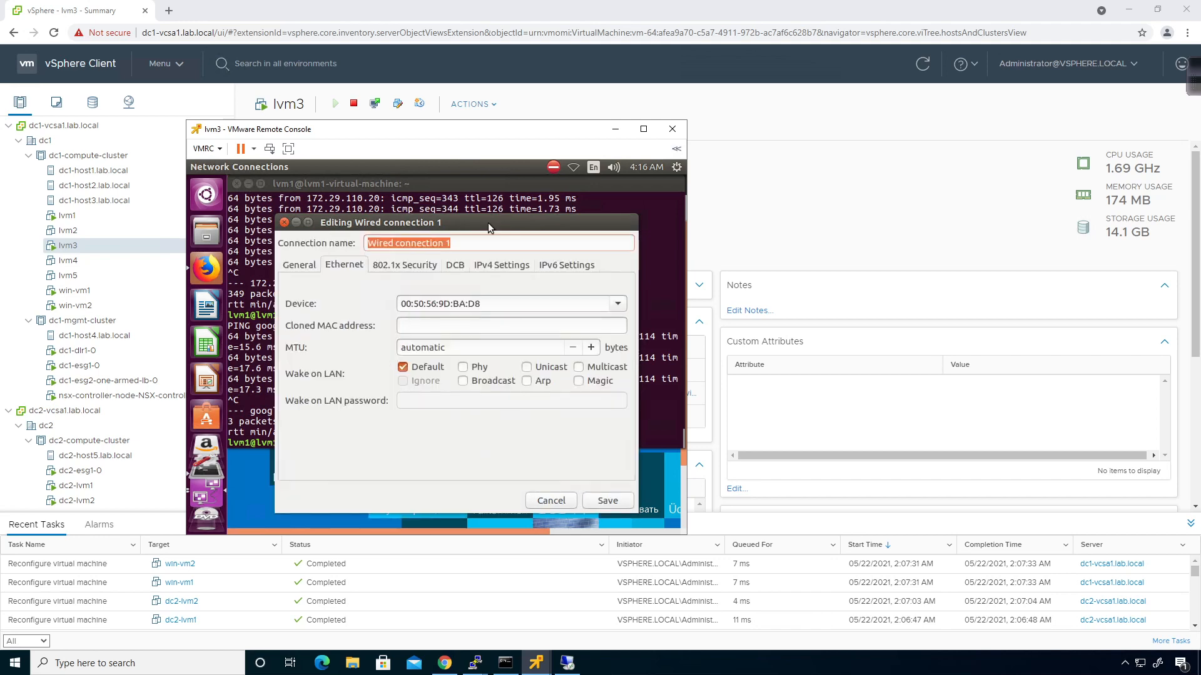
click(512, 266)
click(395, 296)
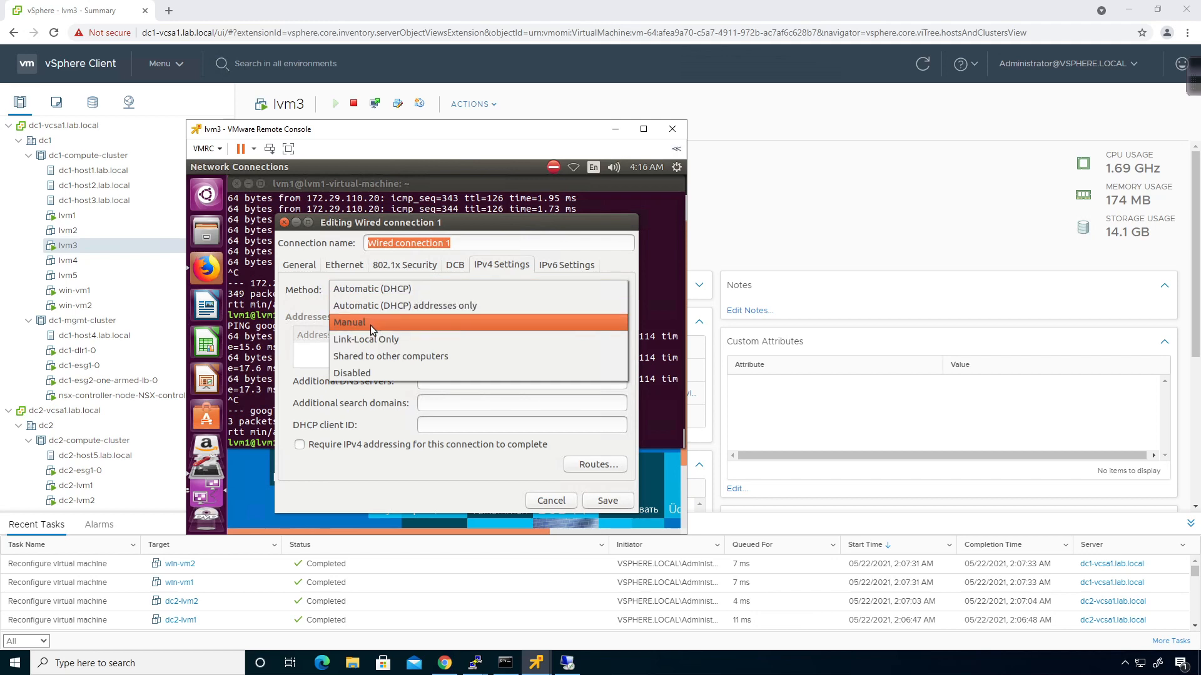
click(370, 325)
Add address 172.29.100.13/24, gateway 172.29.100.1, DNS 8.8.8.8, then save and close
click(601, 336)
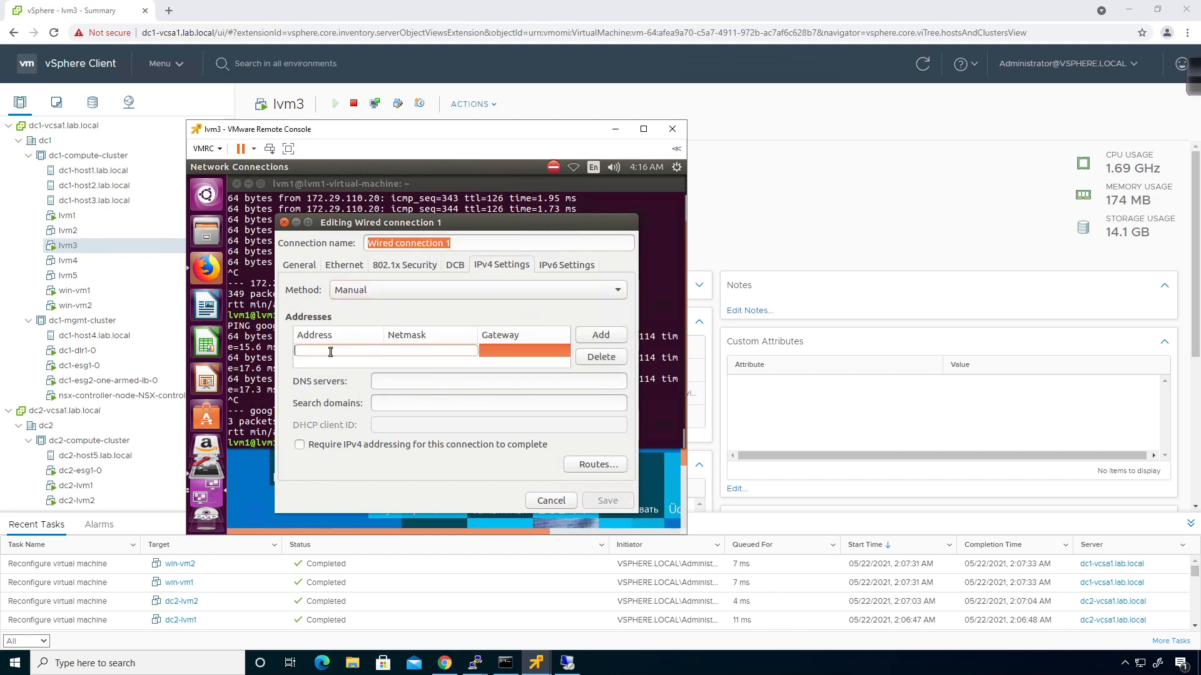
text(17)
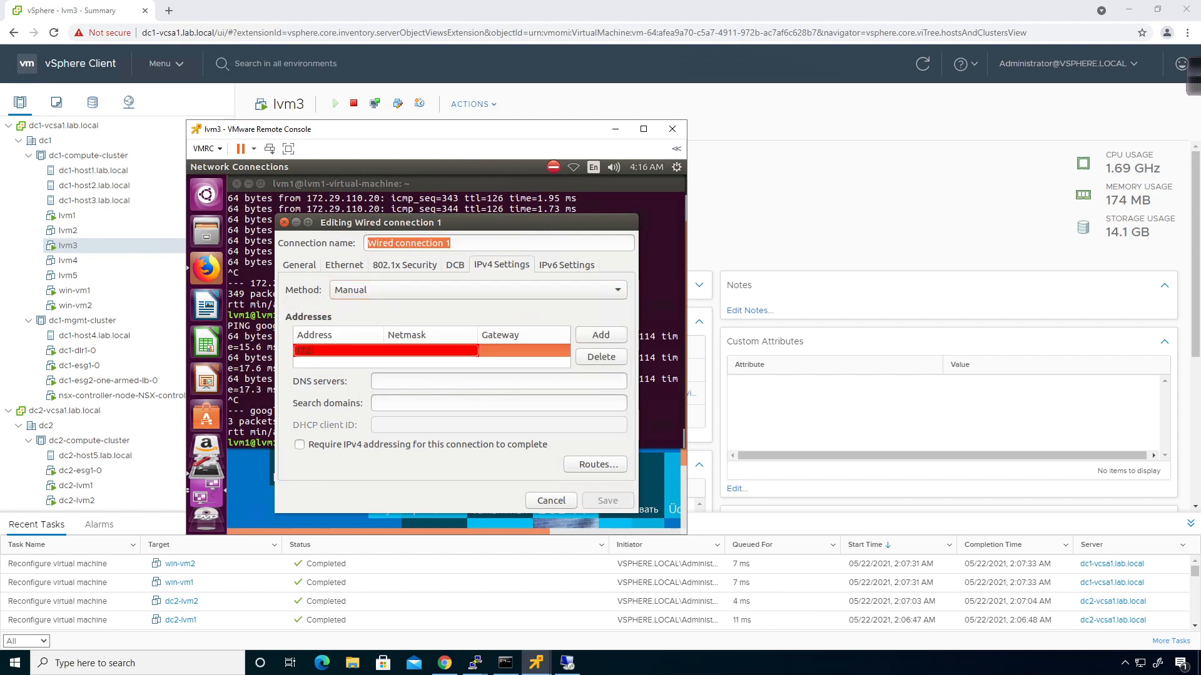
text(2.29.100.13)
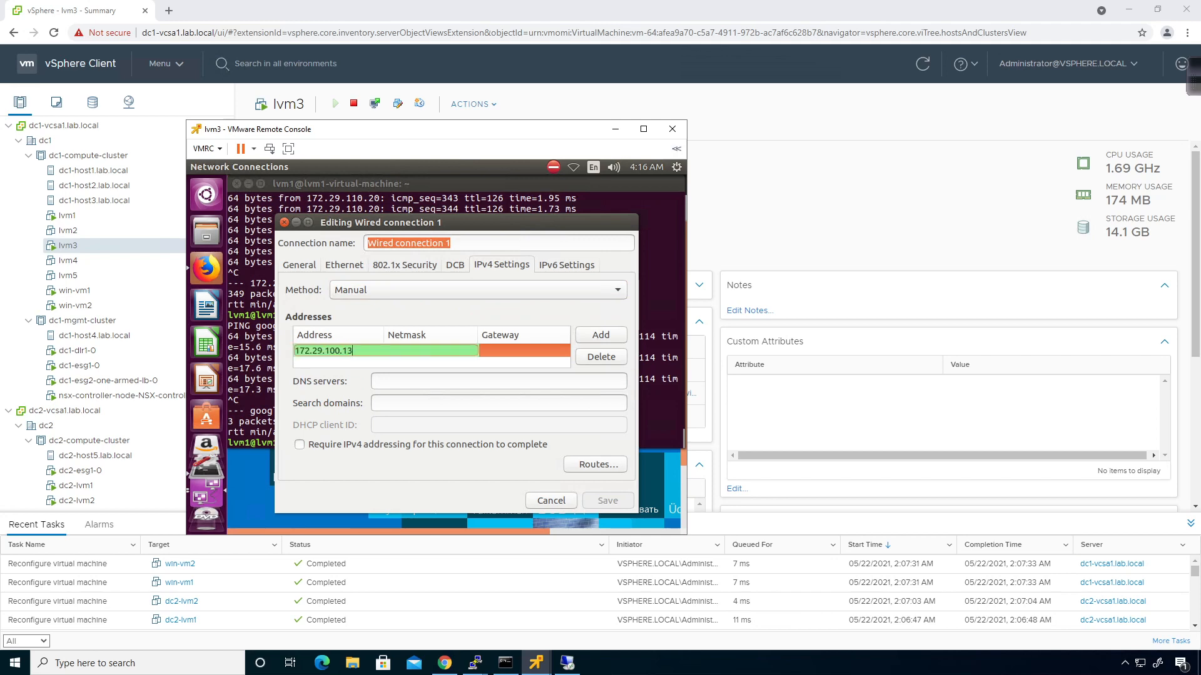
key(Tab)
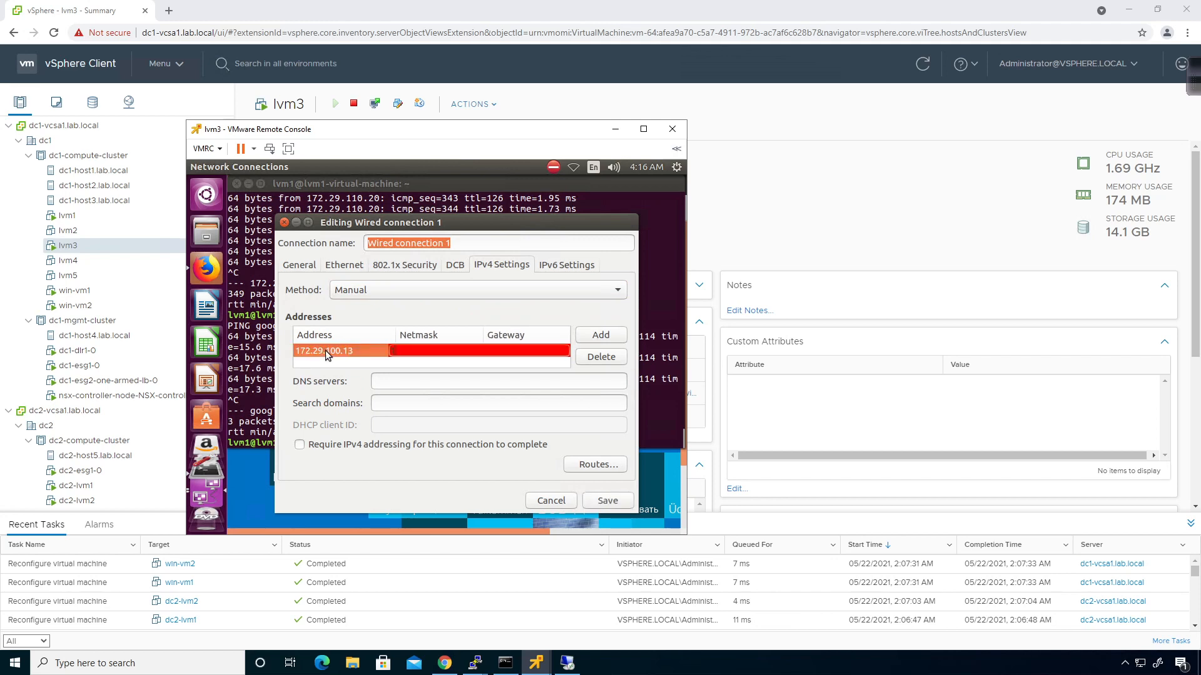
text(172.29.100.1)
key(Tab)
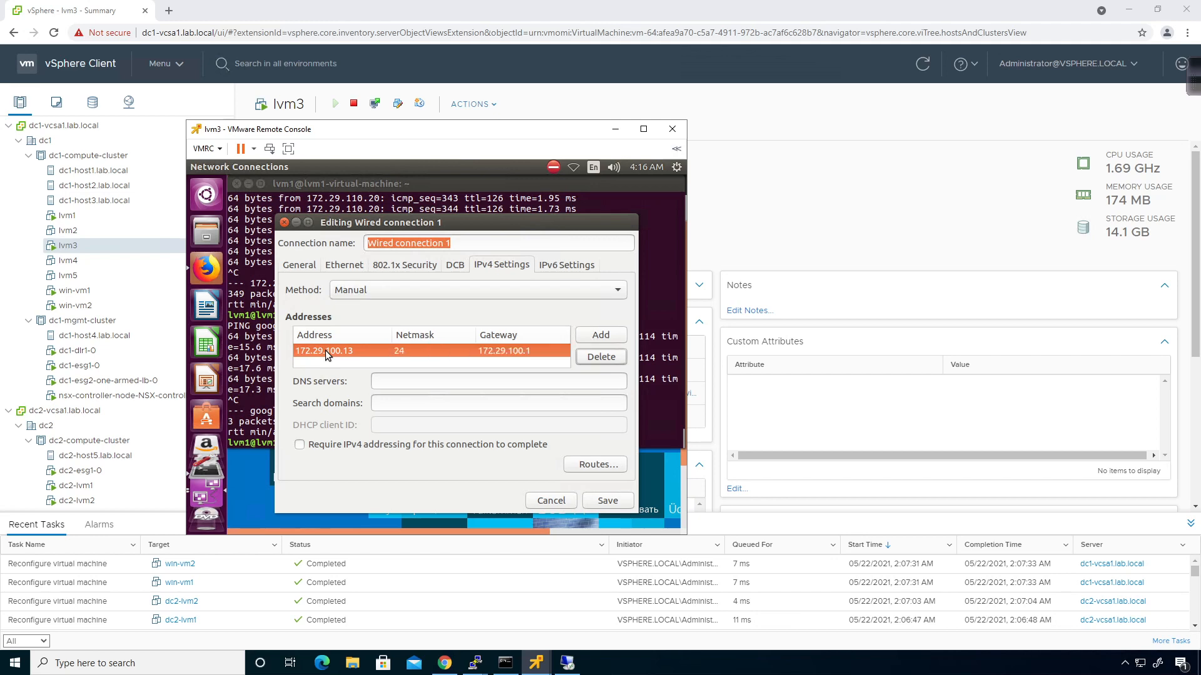
key(Tab)
text(8.8.8.8)
click(603, 501)
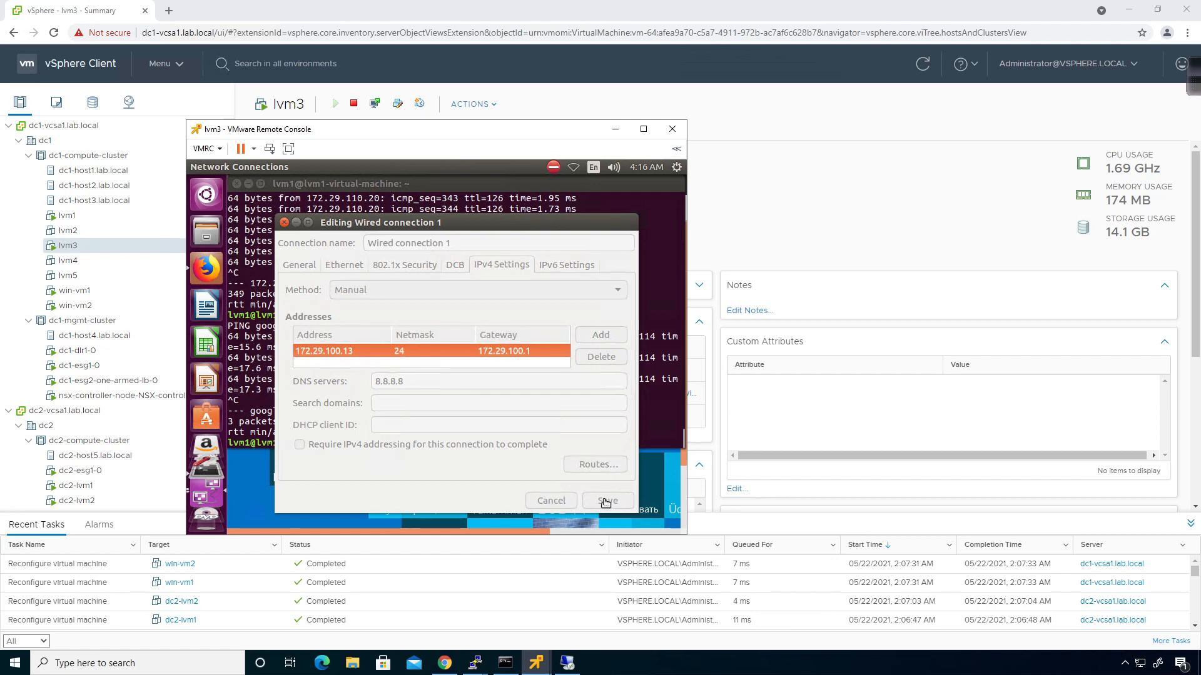
click(552, 448)
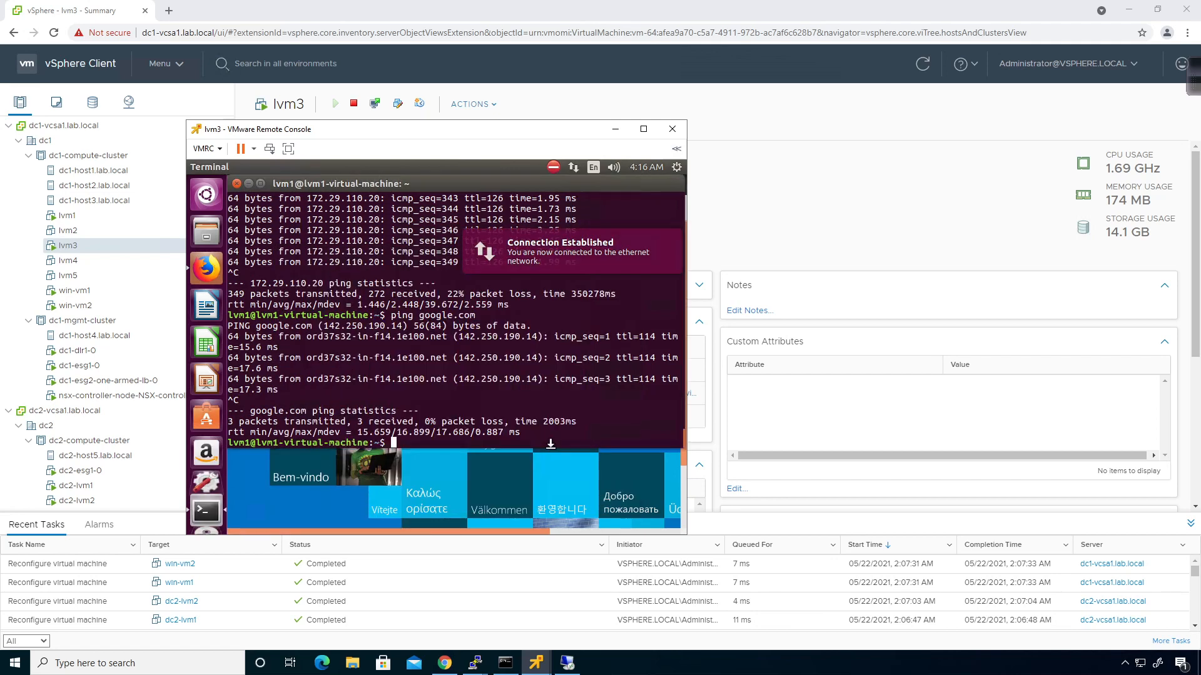
Run ifconfig on lvm3 and ping lvm1 at 172.29.100.11 with 0% loss
text(ifconfig)
key(Return)
text(ping )
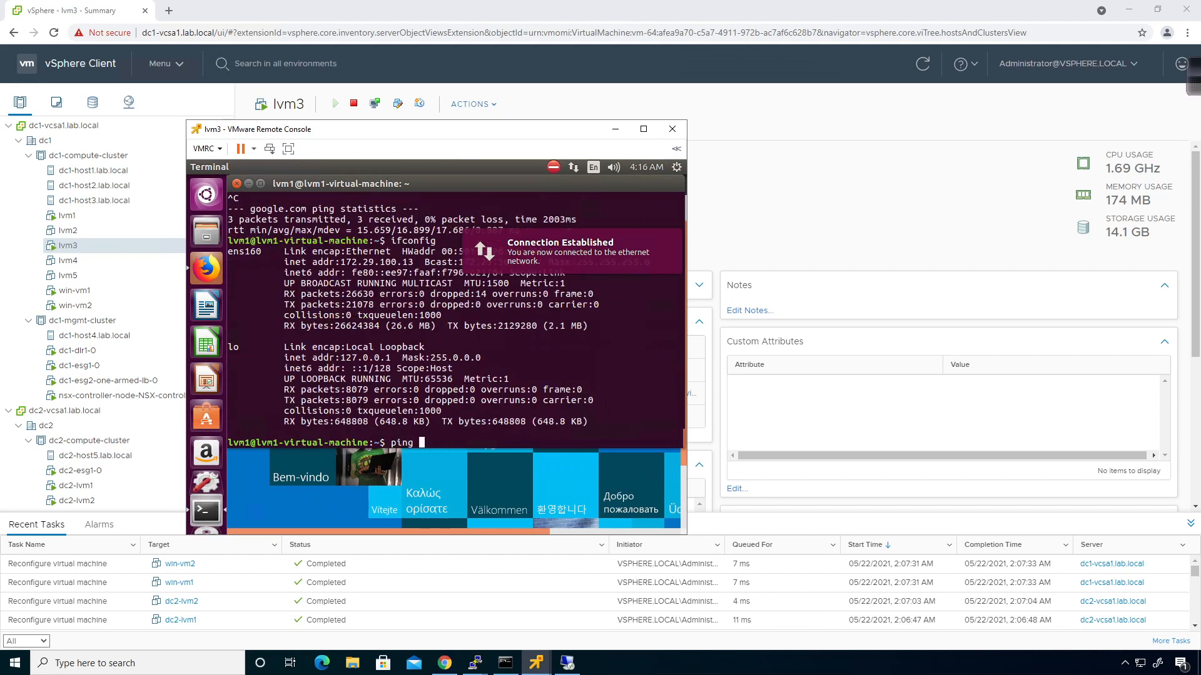
text(172.29.100.11)
key(Return)
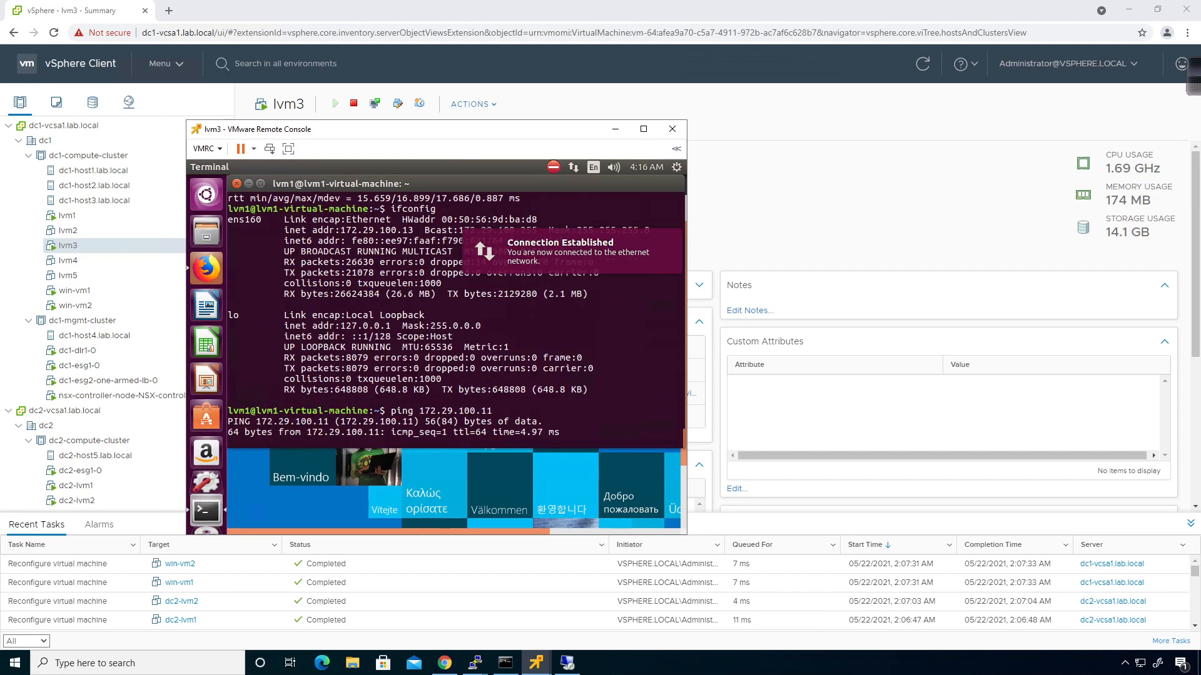
key(ctrl+c)
Ping 172.29.100.21 from lvm3 with 0% loss, then minimize the console
key(Up)
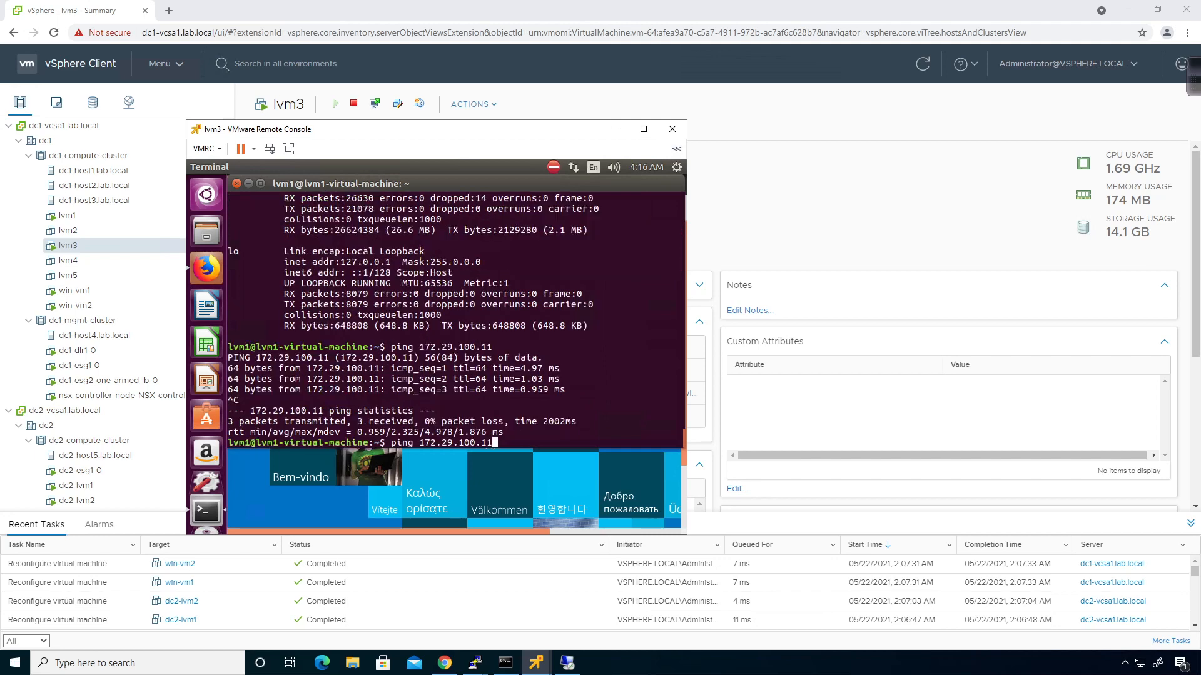
key(BackSpace)
key(BackSpace)
text(21)
key(Return)
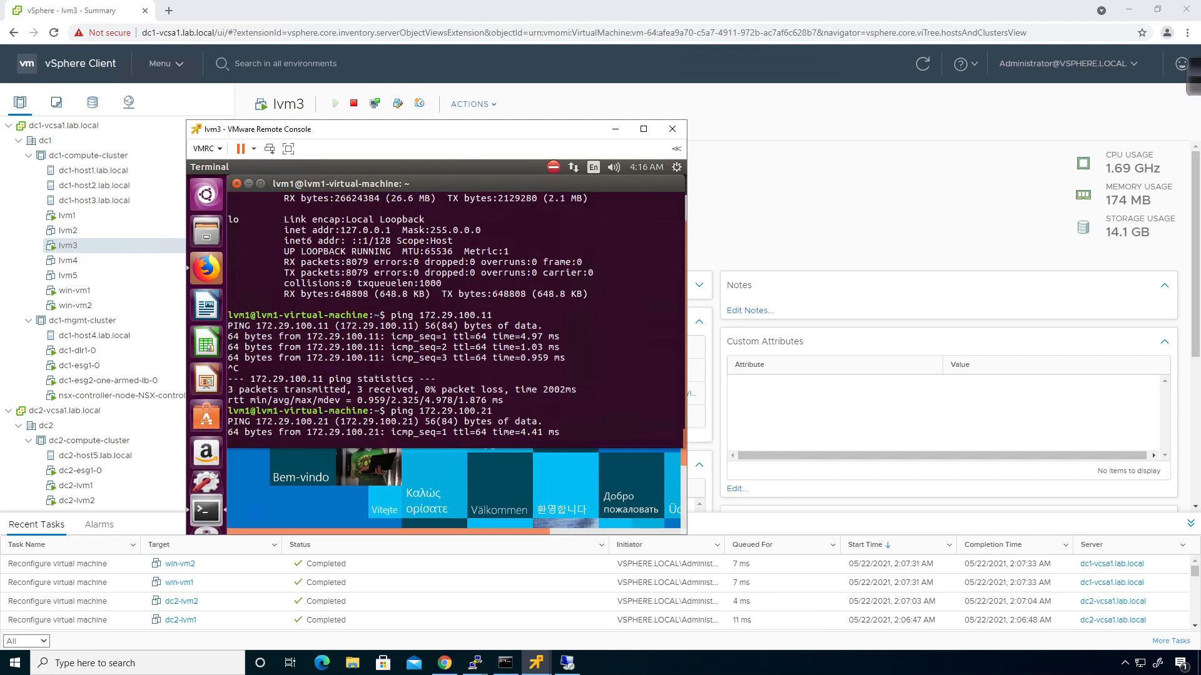
key(ctrl+c)
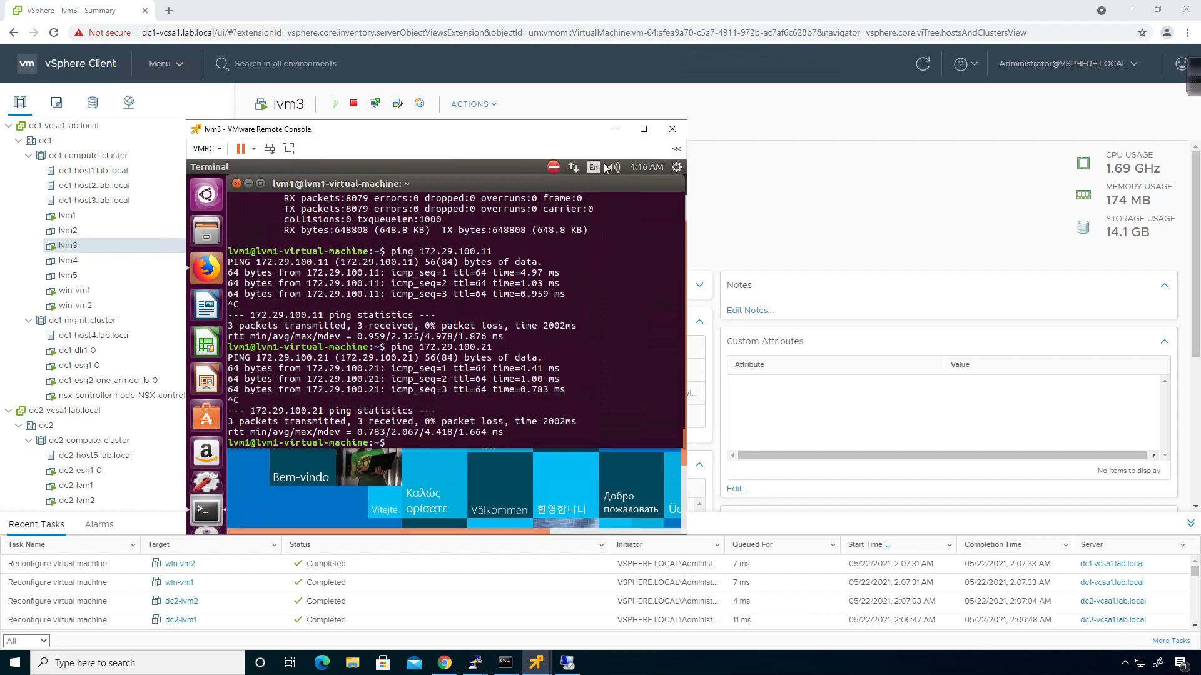
click(616, 129)
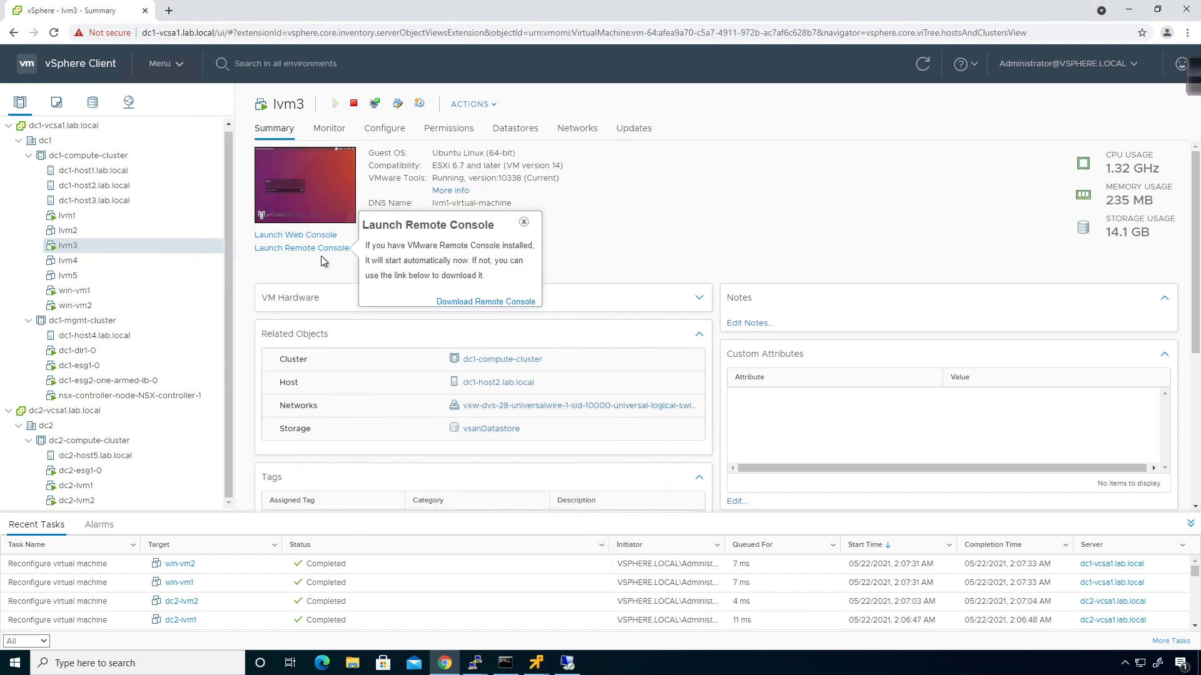
Bring win-vm1's remote console forward and close its browser and Windows Firewall windows
click(96, 292)
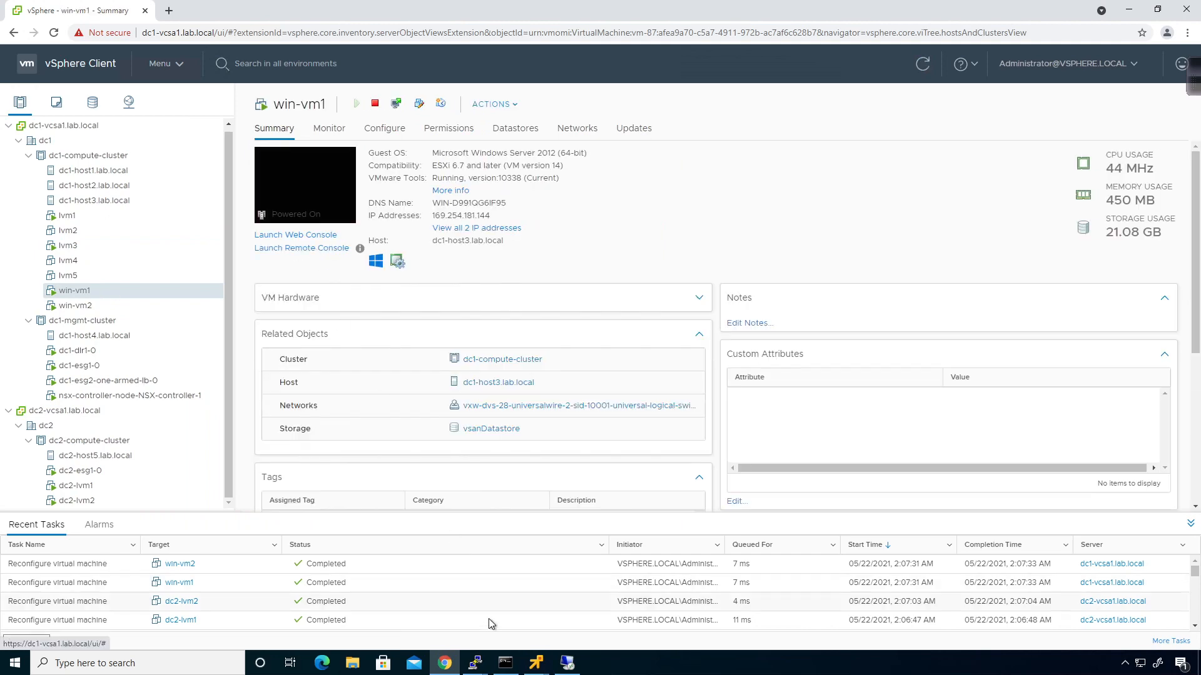
click(535, 664)
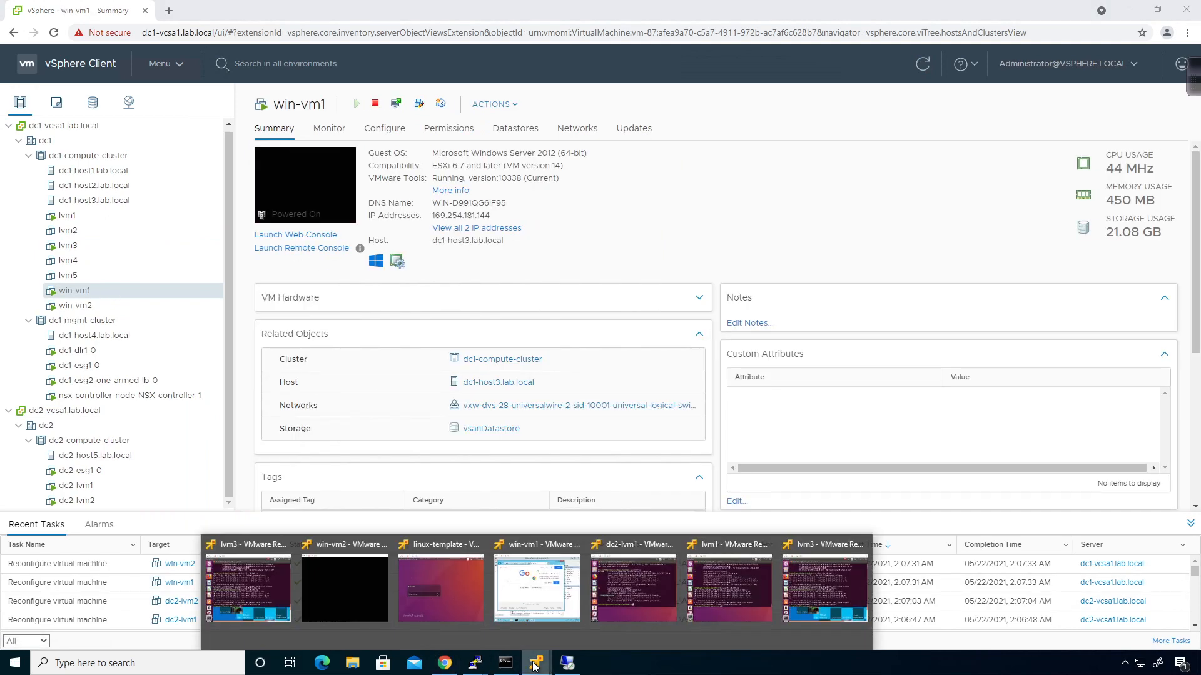
click(507, 591)
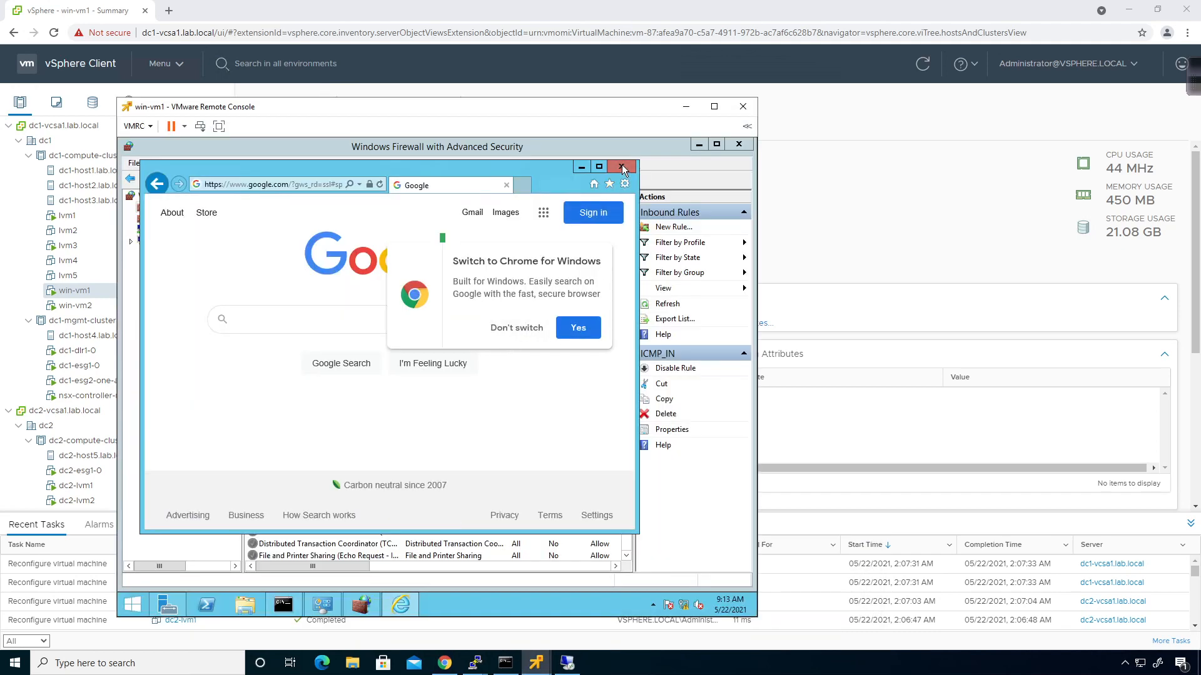
click(621, 166)
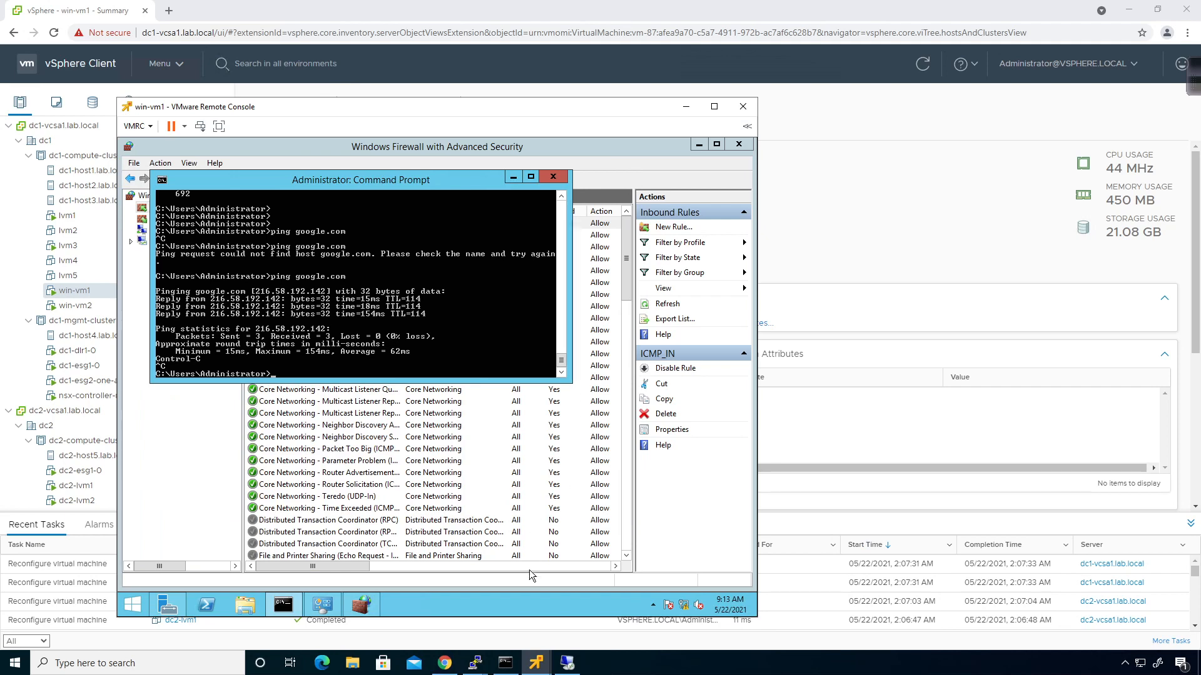
click(320, 605)
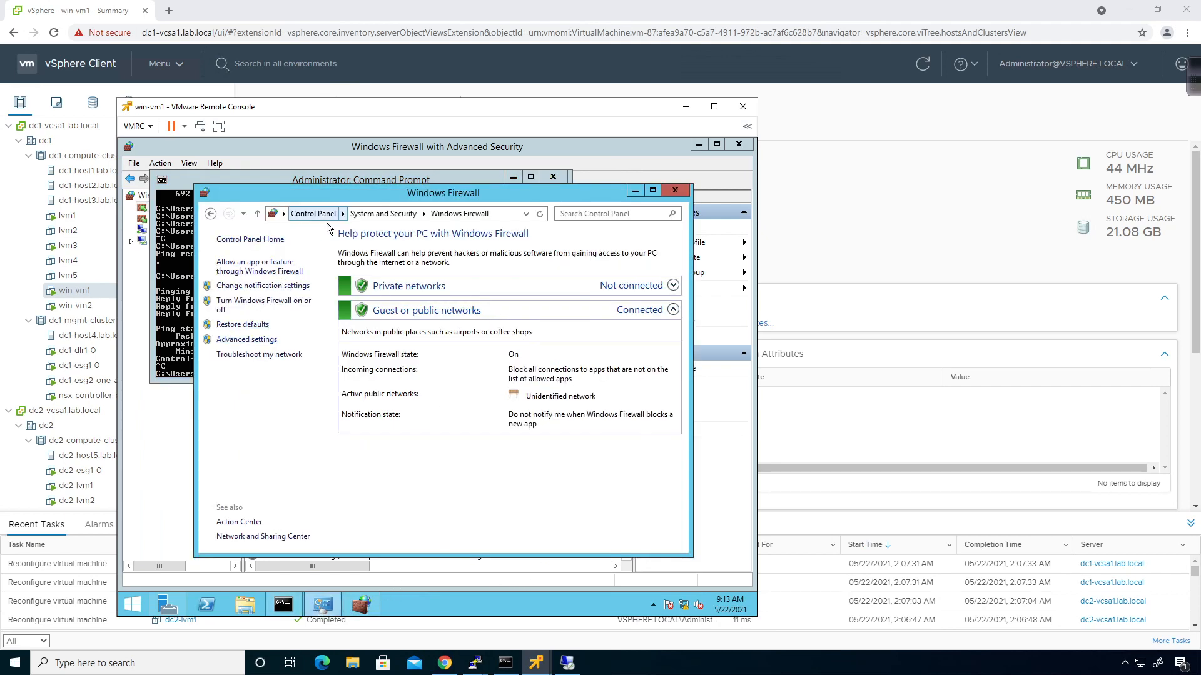
click(676, 191)
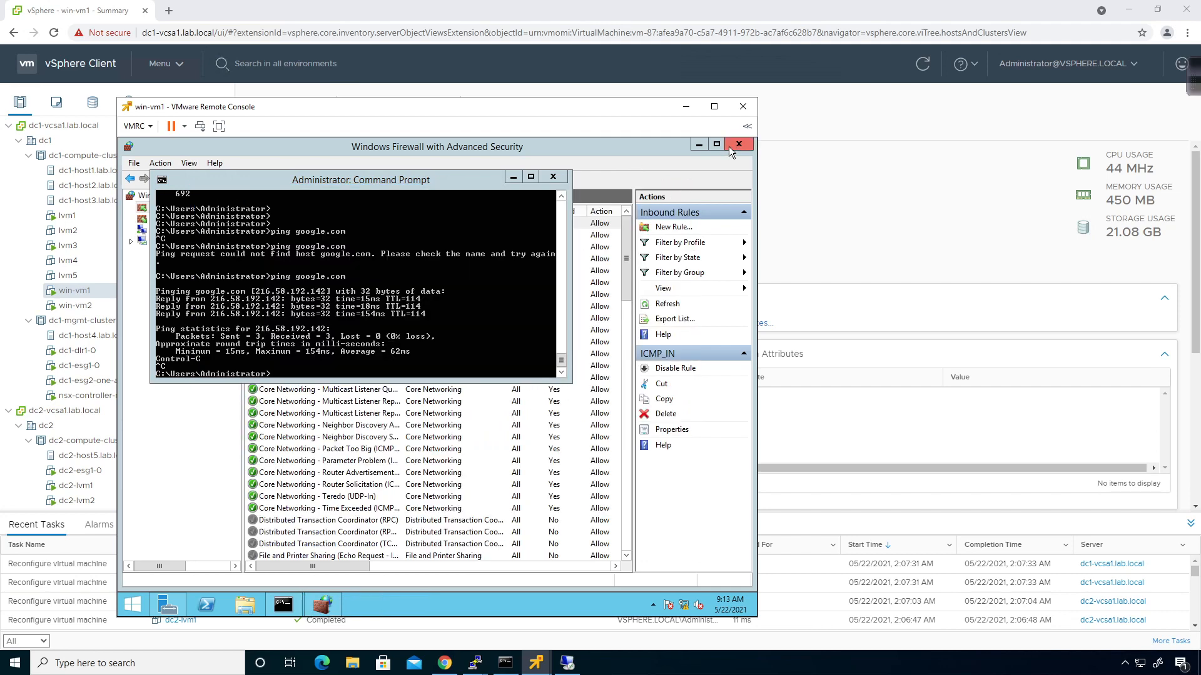
click(739, 145)
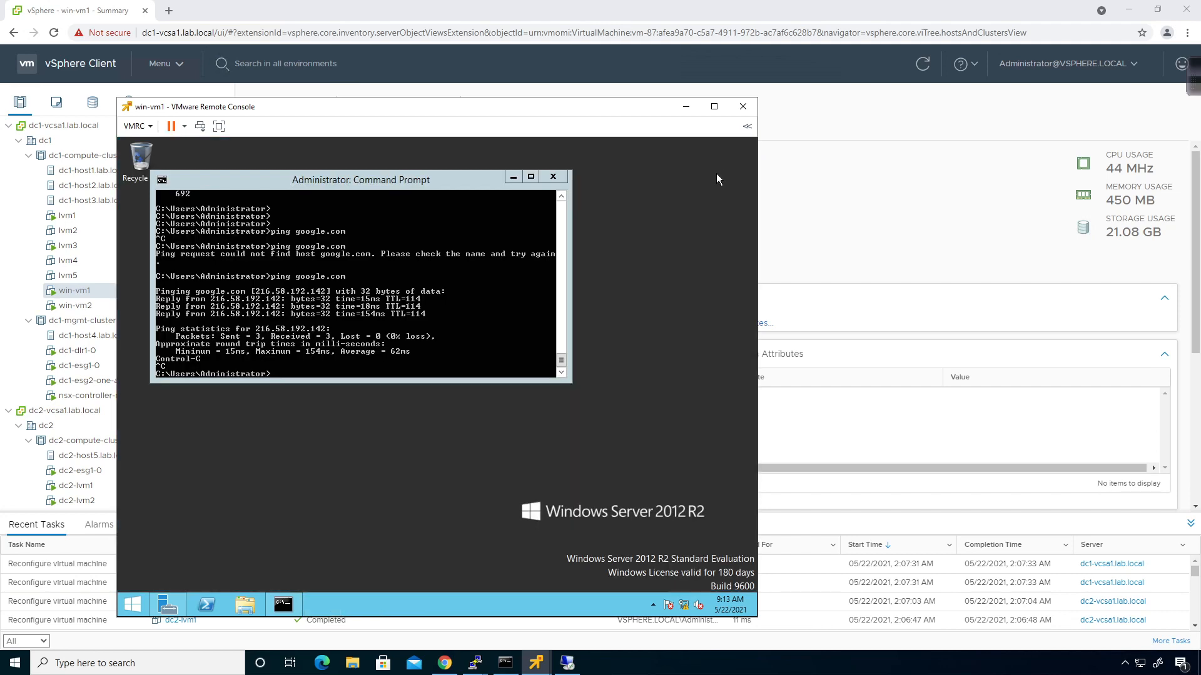
Open the Ethernet0 Status dialog from Network and Sharing Center
right_click(684, 607)
click(662, 594)
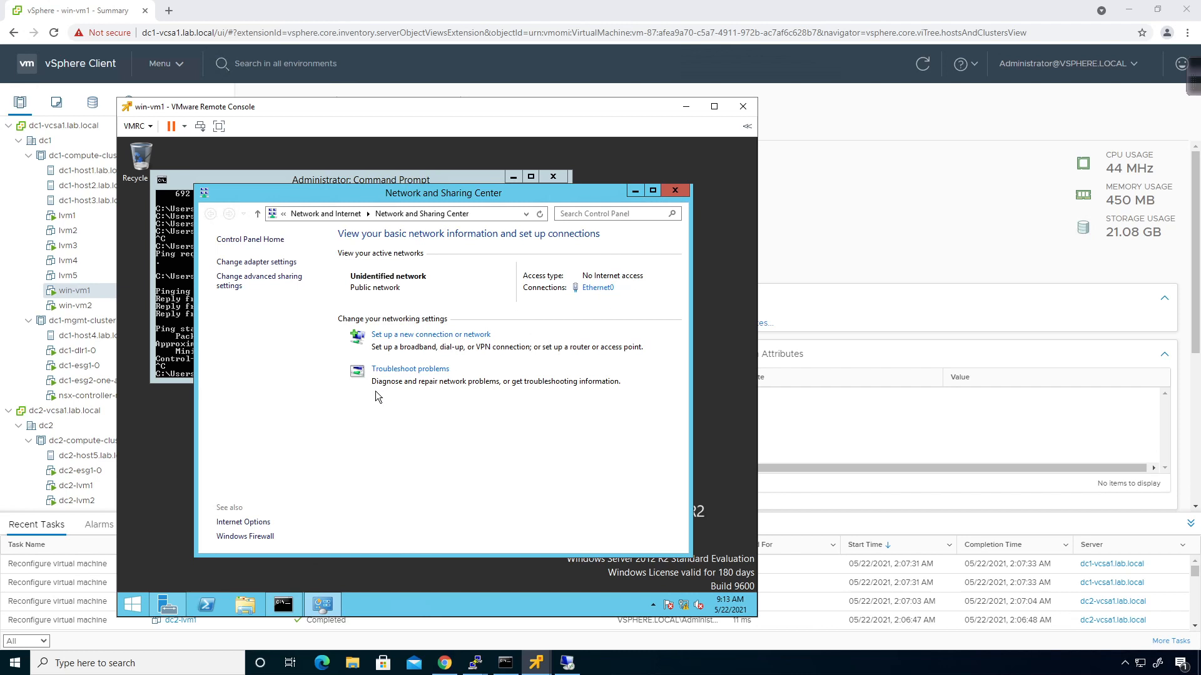
click(598, 288)
mouse_move(614, 112)
mouse_down()
mouse_move(485, 117)
mouse_move(381, 159)
mouse_move(610, 107)
mouse_up()
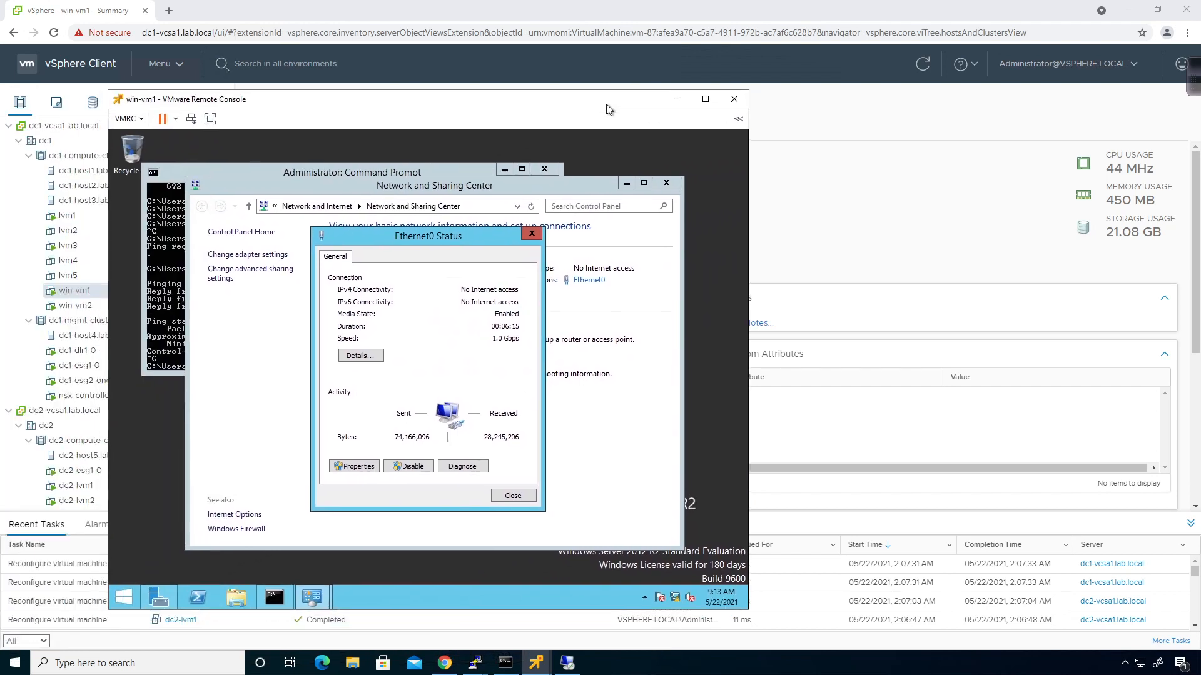
Open the IPv4 properties of win-vm1's Ethernet0 connection
click(357, 468)
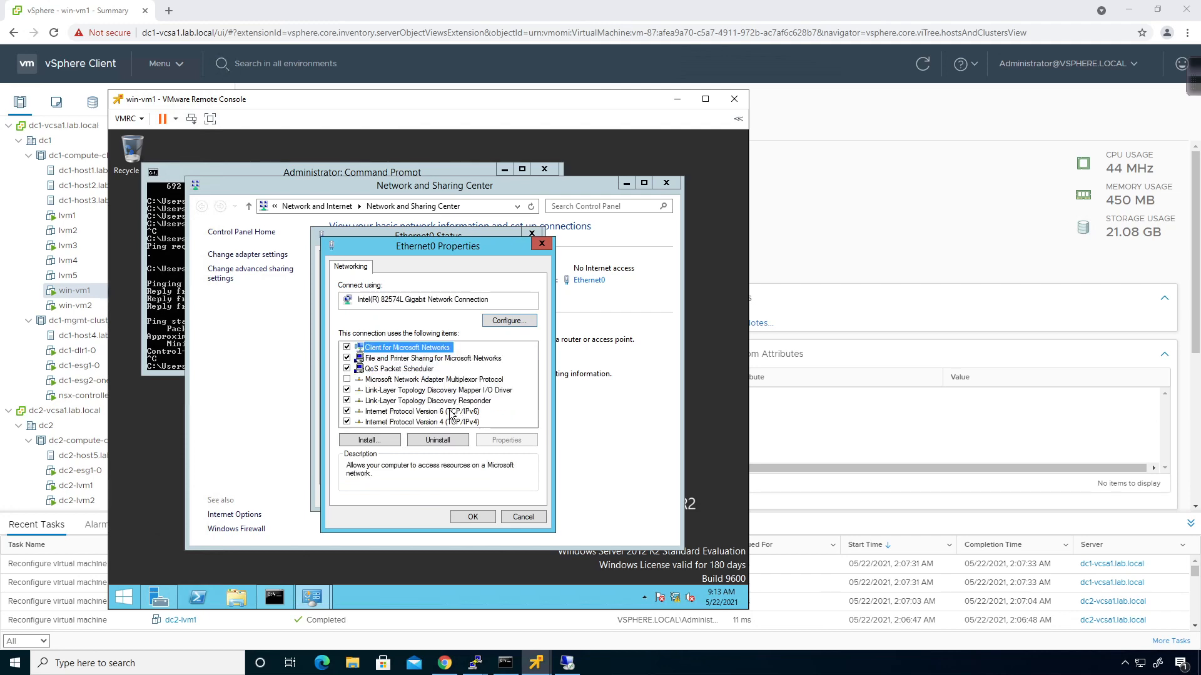
click(450, 412)
click(447, 422)
click(504, 441)
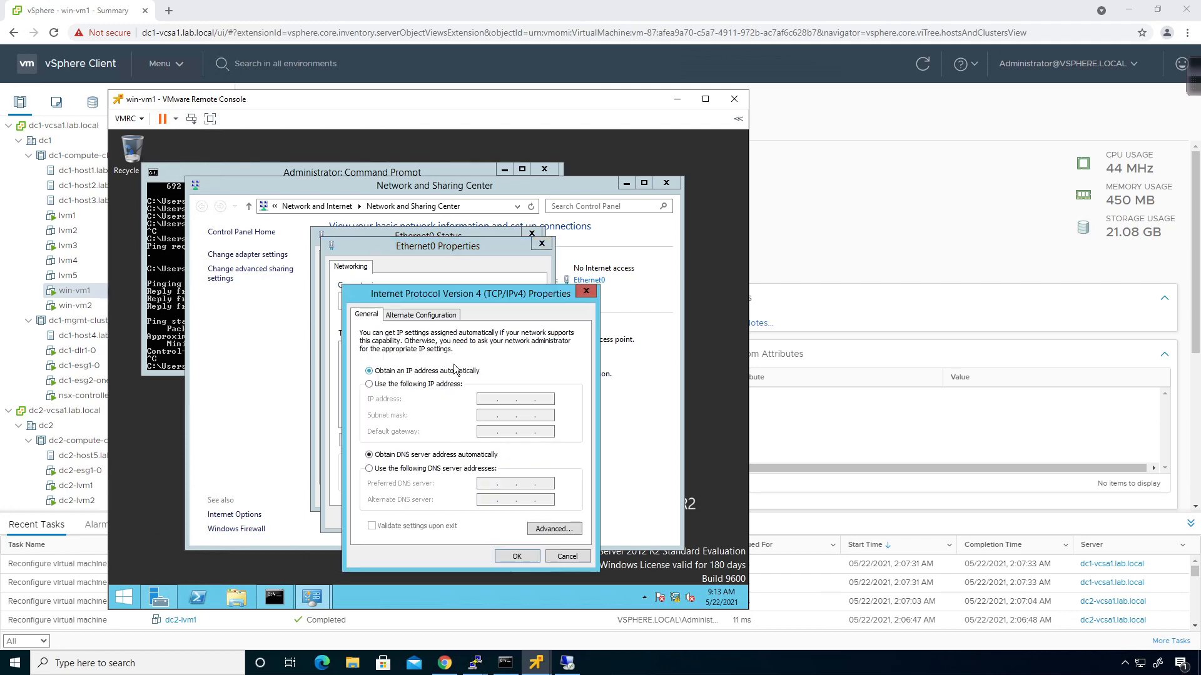
Set static IP 172.29.101.11, mask 255.255.255.0, gateway 172.29.101.1, DNS 8.8.8.8, and apply
click(389, 384)
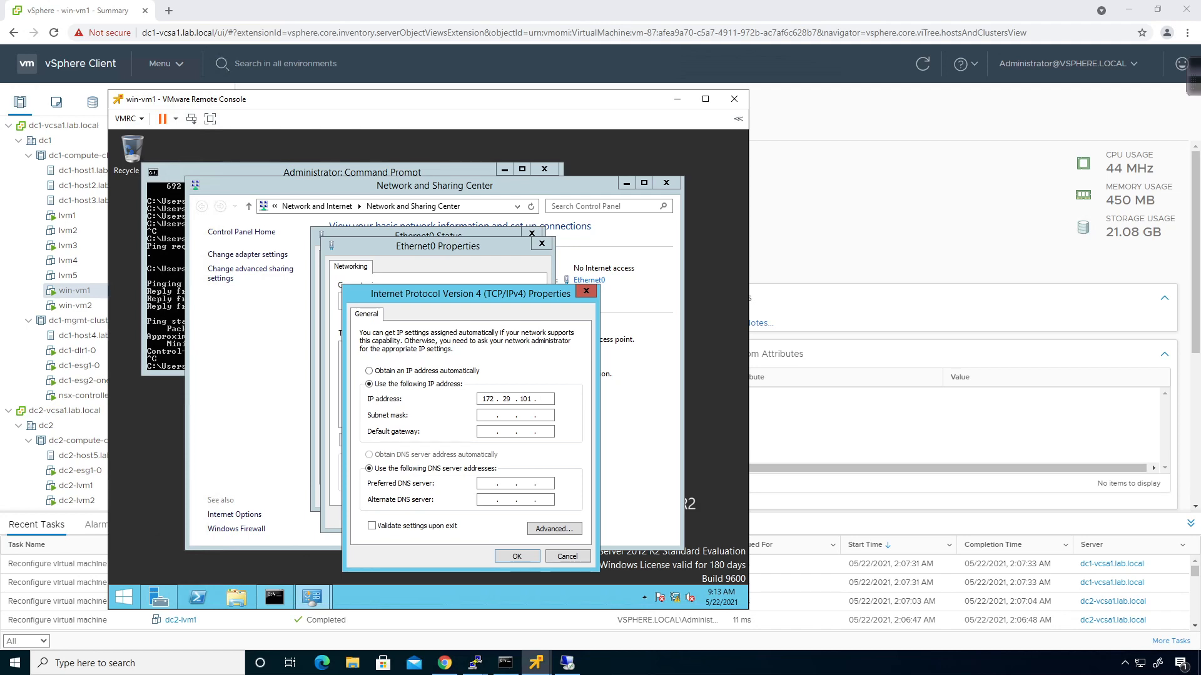
key(Tab)
text(2552)
text(255 . 255 . 255 . 0)
key(Tab)
key(Tab)
click(514, 556)
click(493, 516)
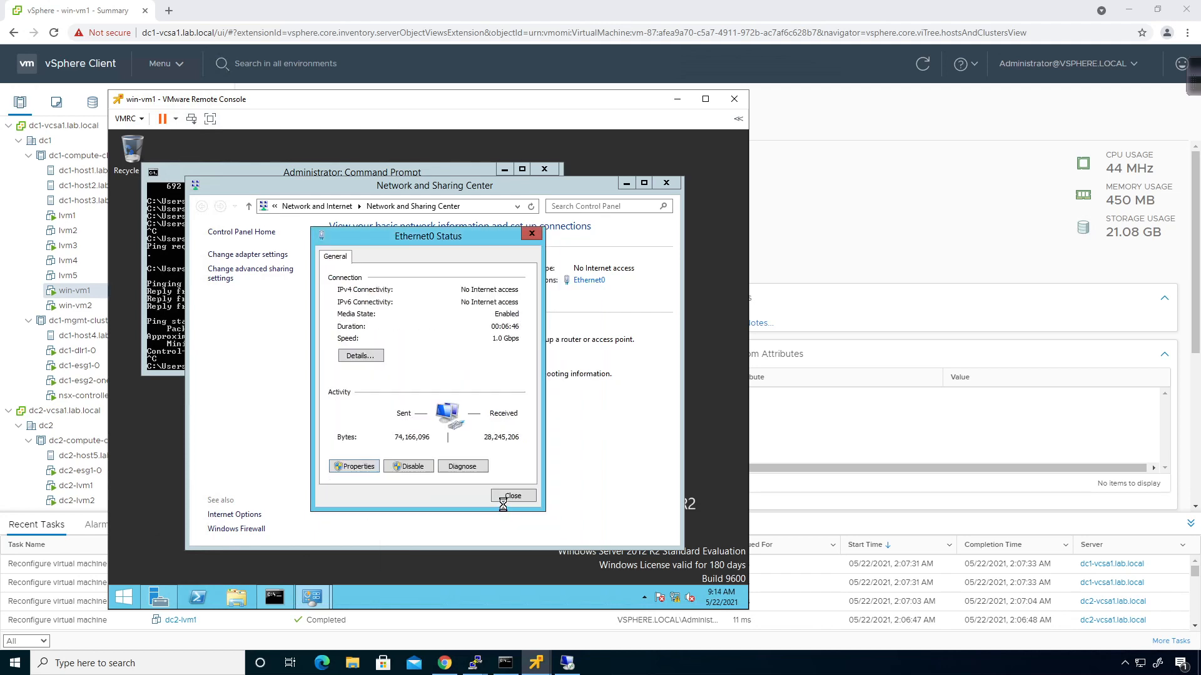
click(512, 497)
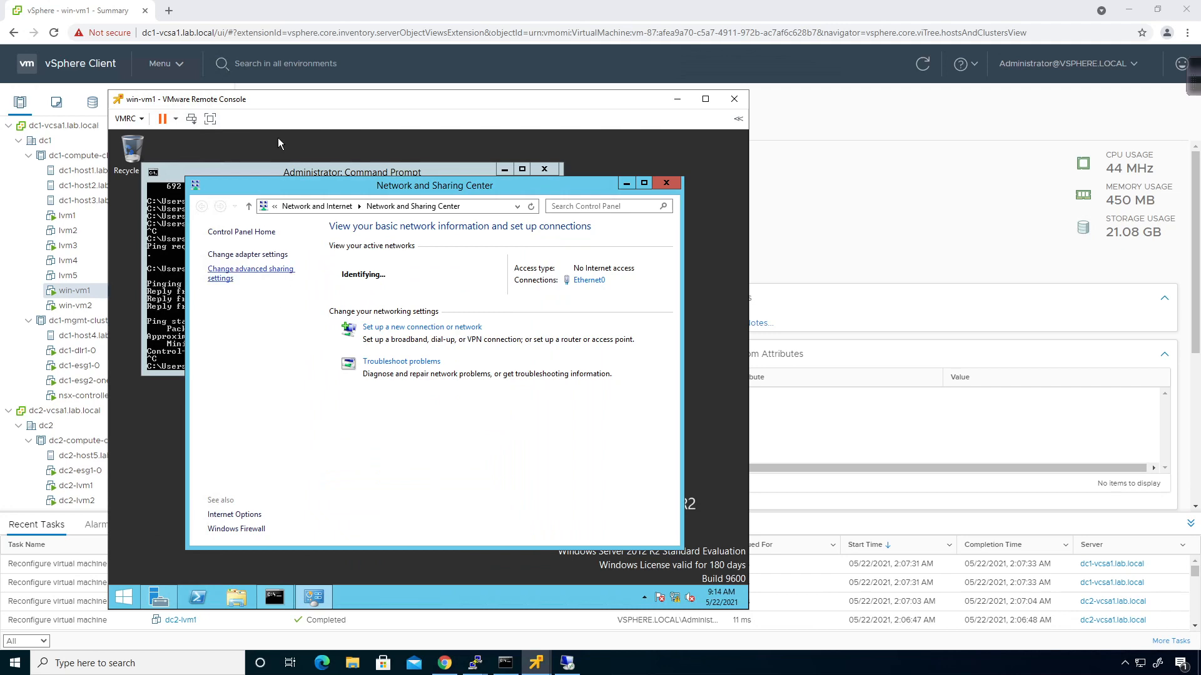
Open the IPv4 properties of Ethernet0 in win-vm2's remote console
click(530, 665)
mouse_move(531, 665)
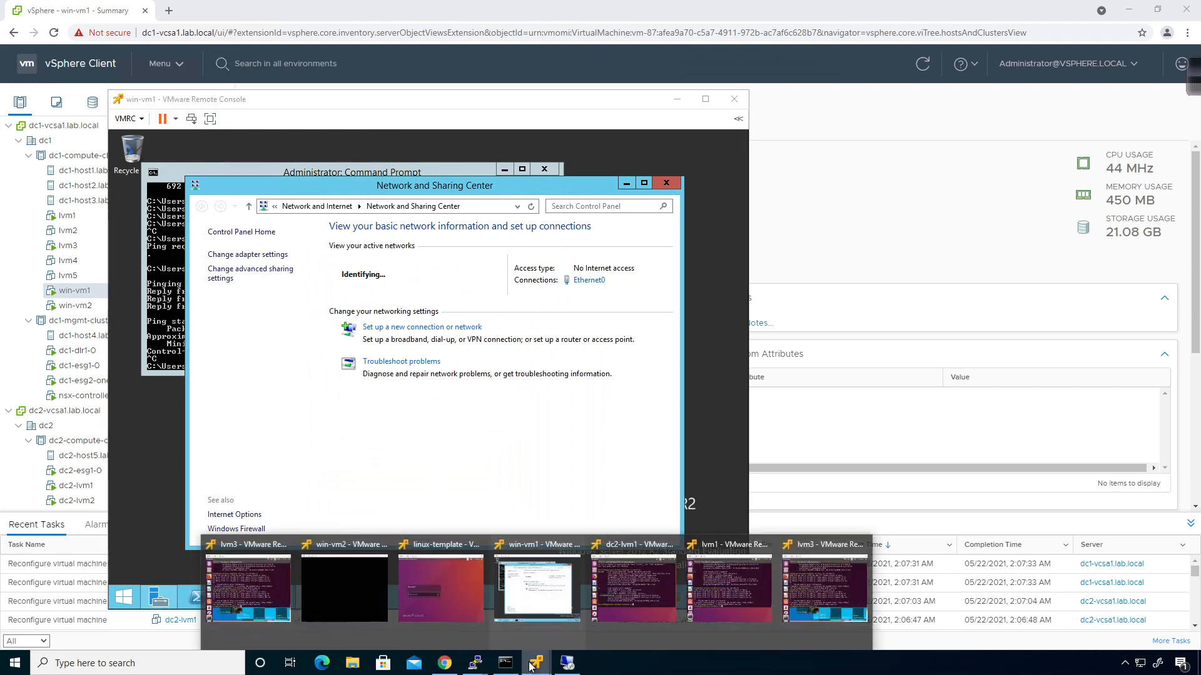
click(364, 584)
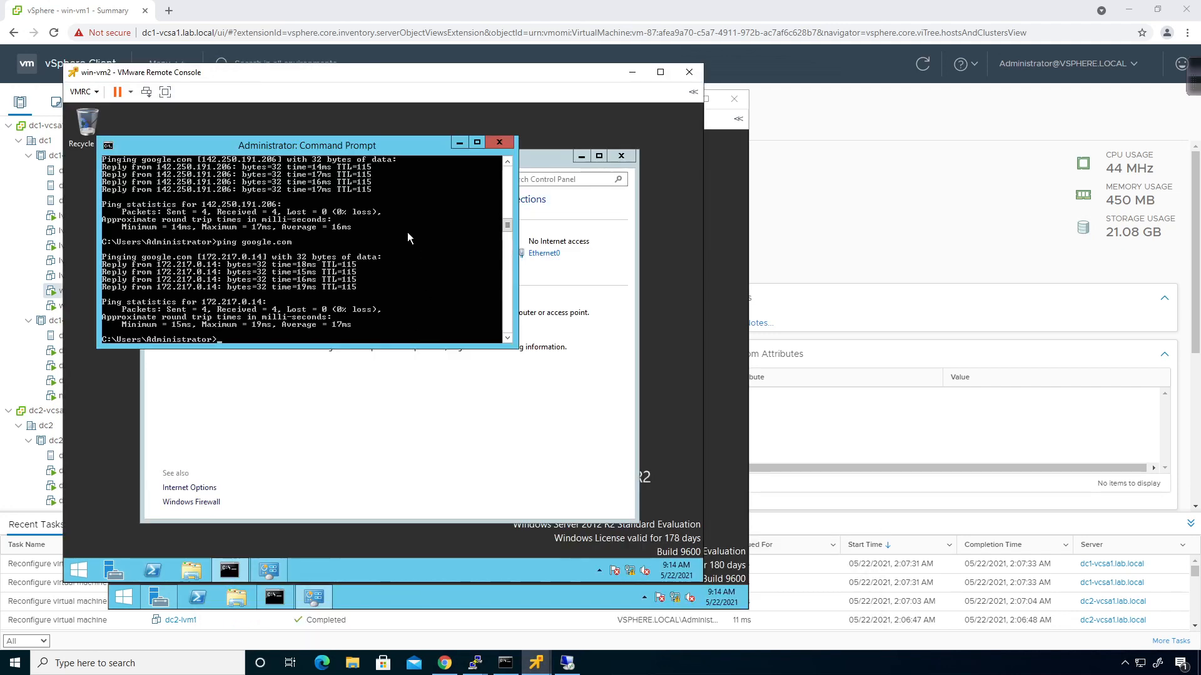
click(591, 408)
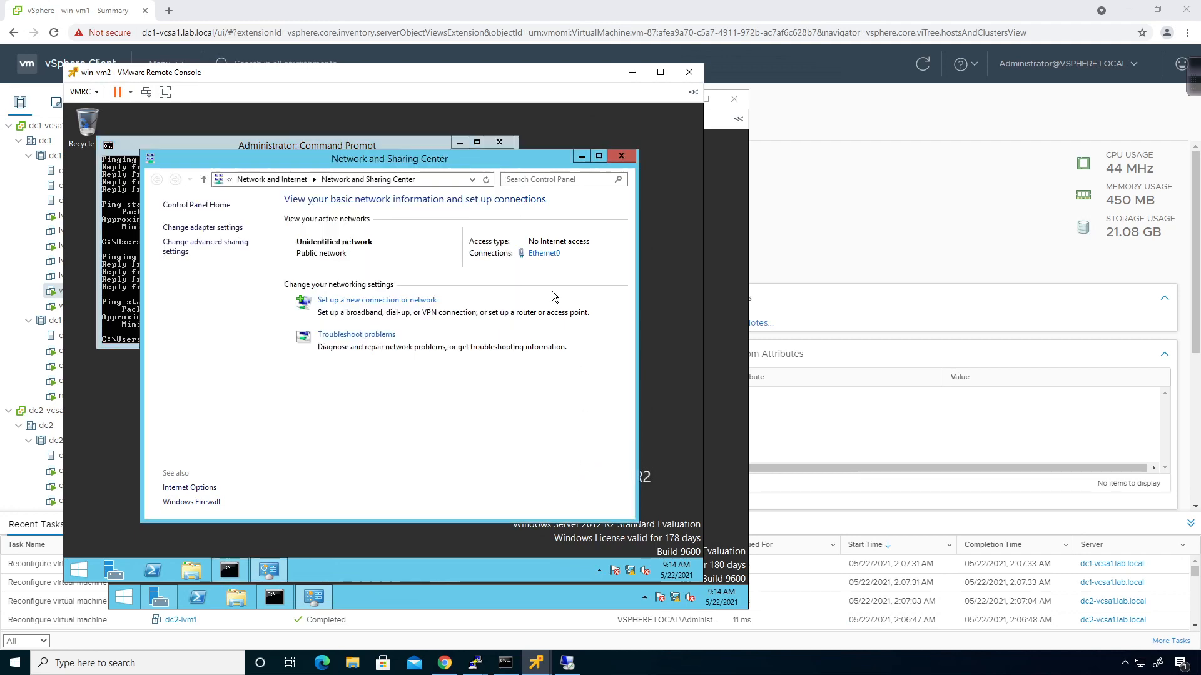
click(543, 253)
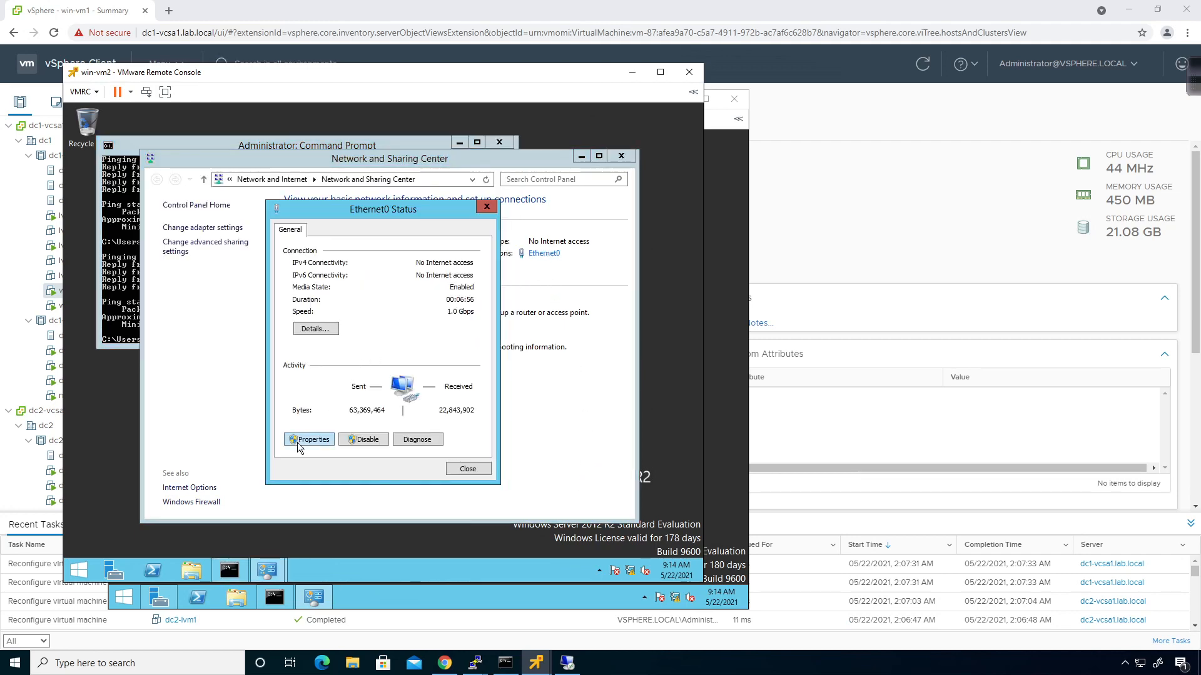
click(309, 439)
click(395, 395)
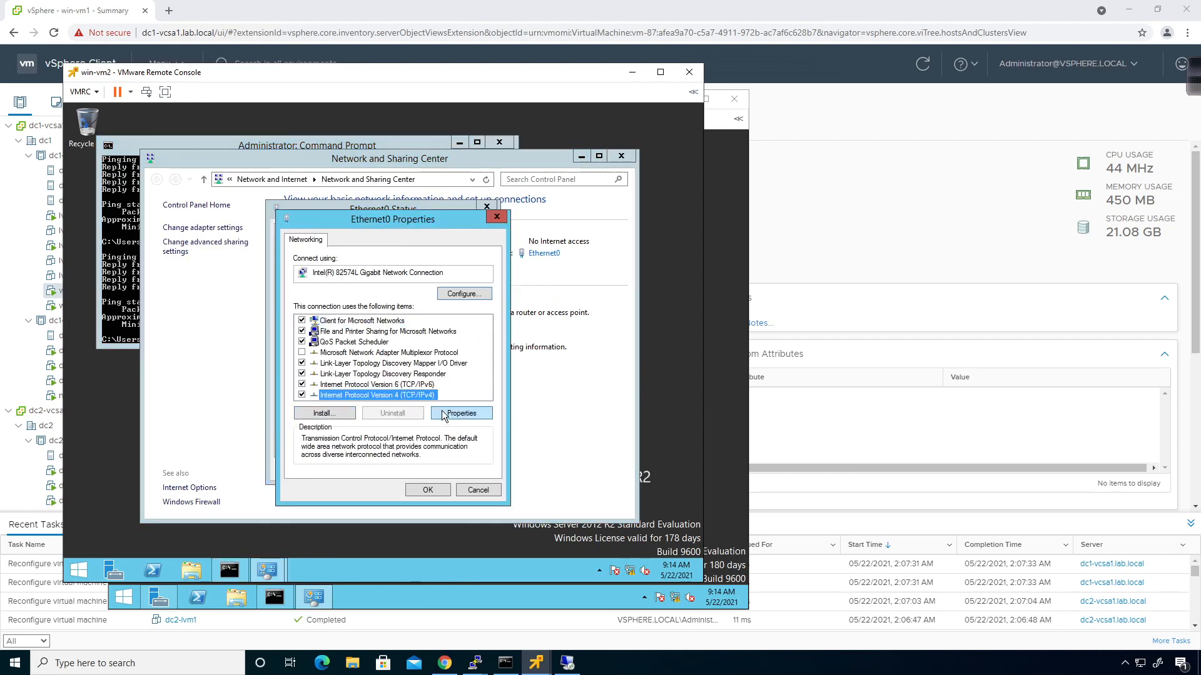
click(448, 413)
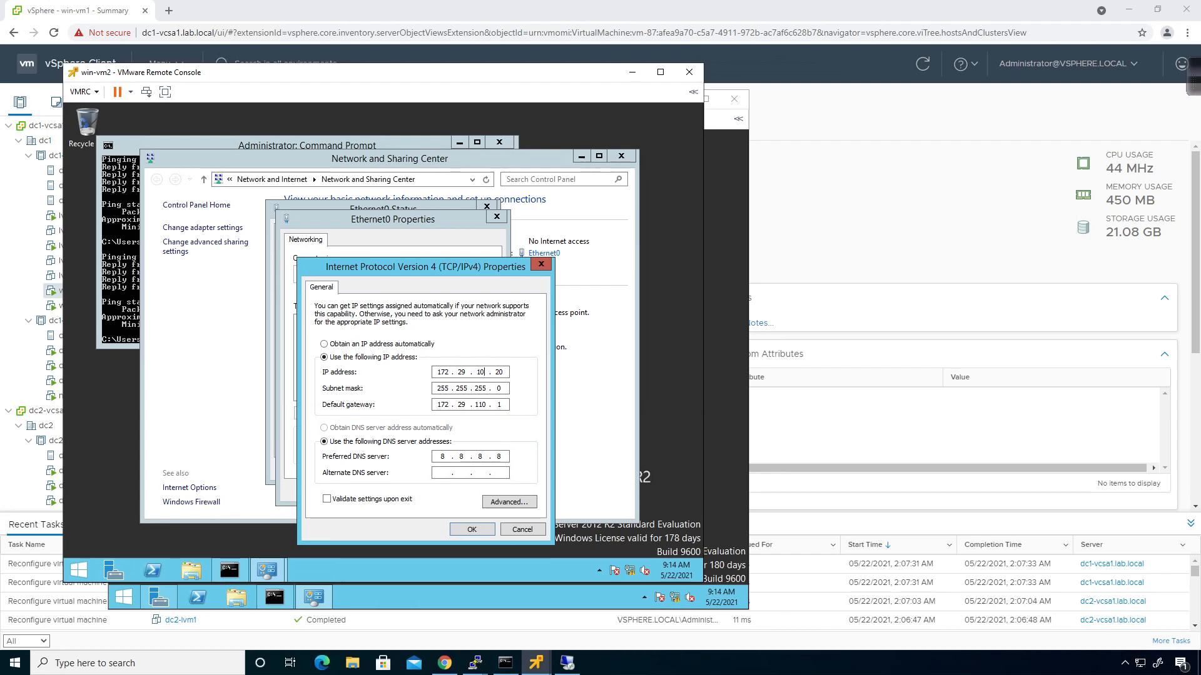
Change win-vm2's IP address to 172.29.101.12
key(BackSpace)
key(BackSpace)
key(BackSpace)
text(101)
key(Tab)
key(shift+Tab)
click(458, 372)
click(500, 372)
key(BackSpace)
key(BackSpace)
text(12)
Change the default gateway to 172.29.101.1 and apply the settings
key(Tab)
key(Tab)
key(Tab)
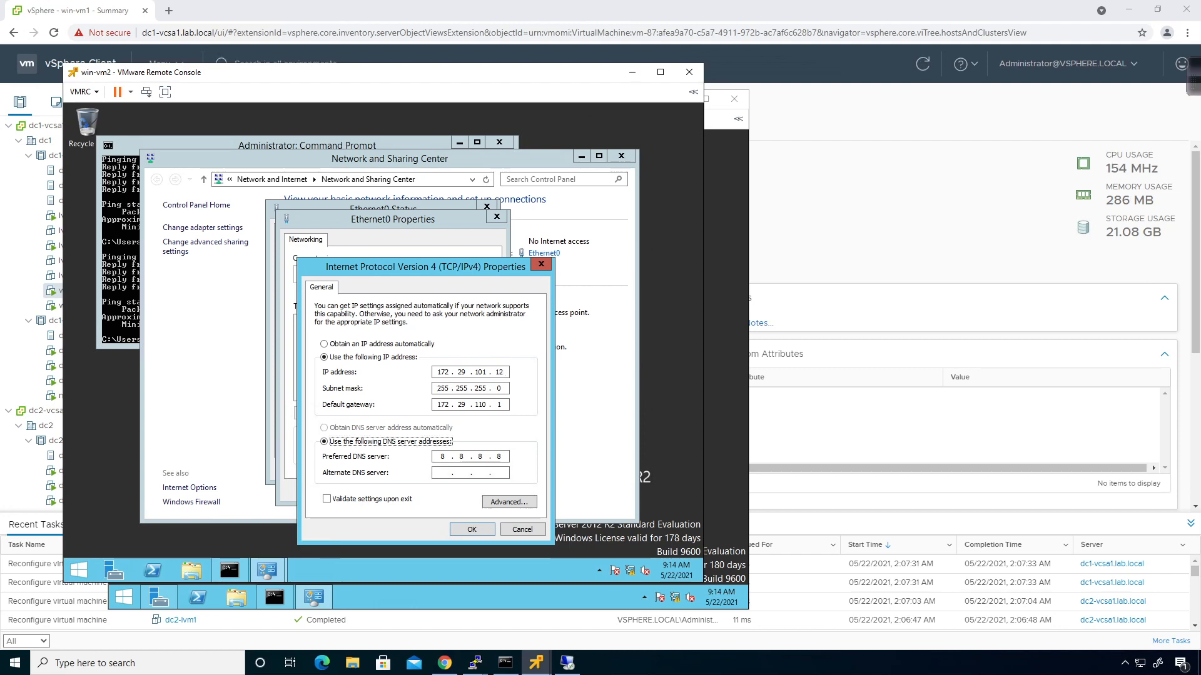
key(shift+Tab)
key(Right)
key(Right)
key(Right)
key(Right)
key(Right)
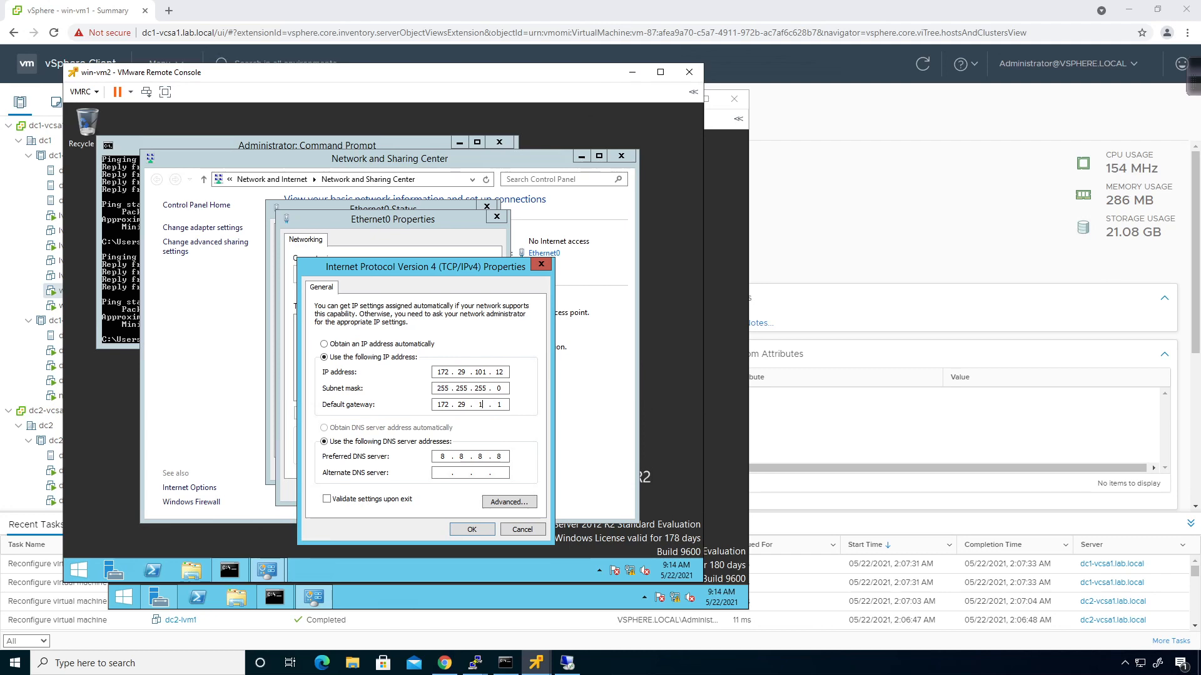
text(01)
click(477, 532)
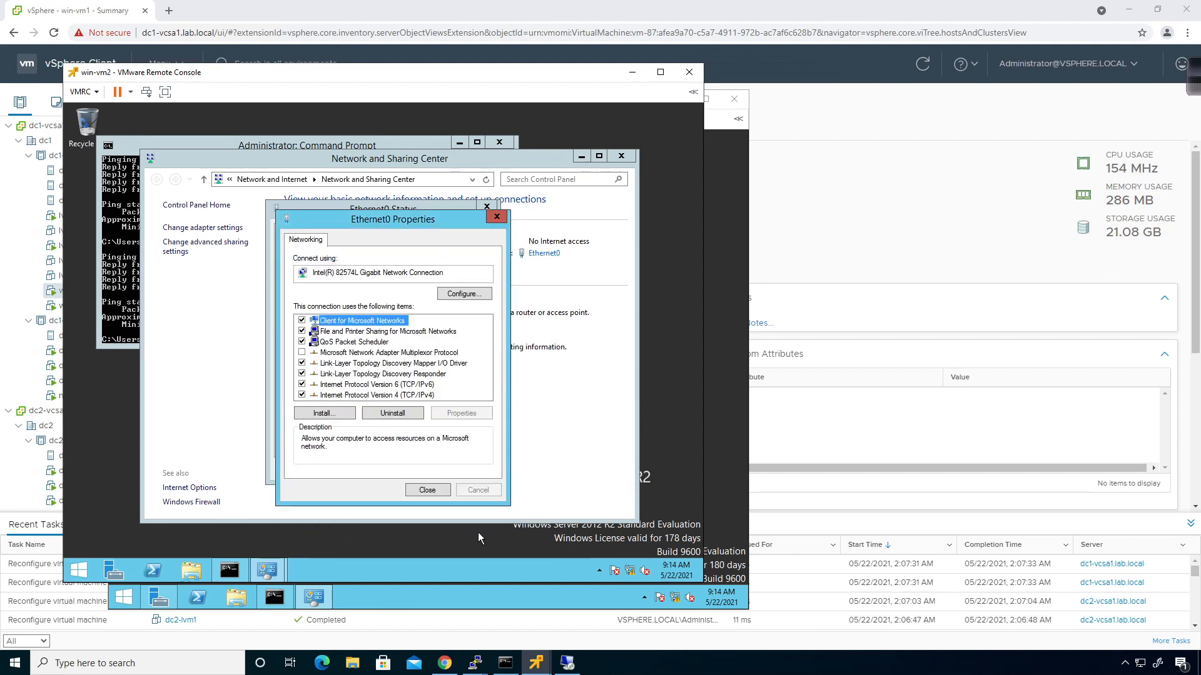
click(437, 489)
click(467, 469)
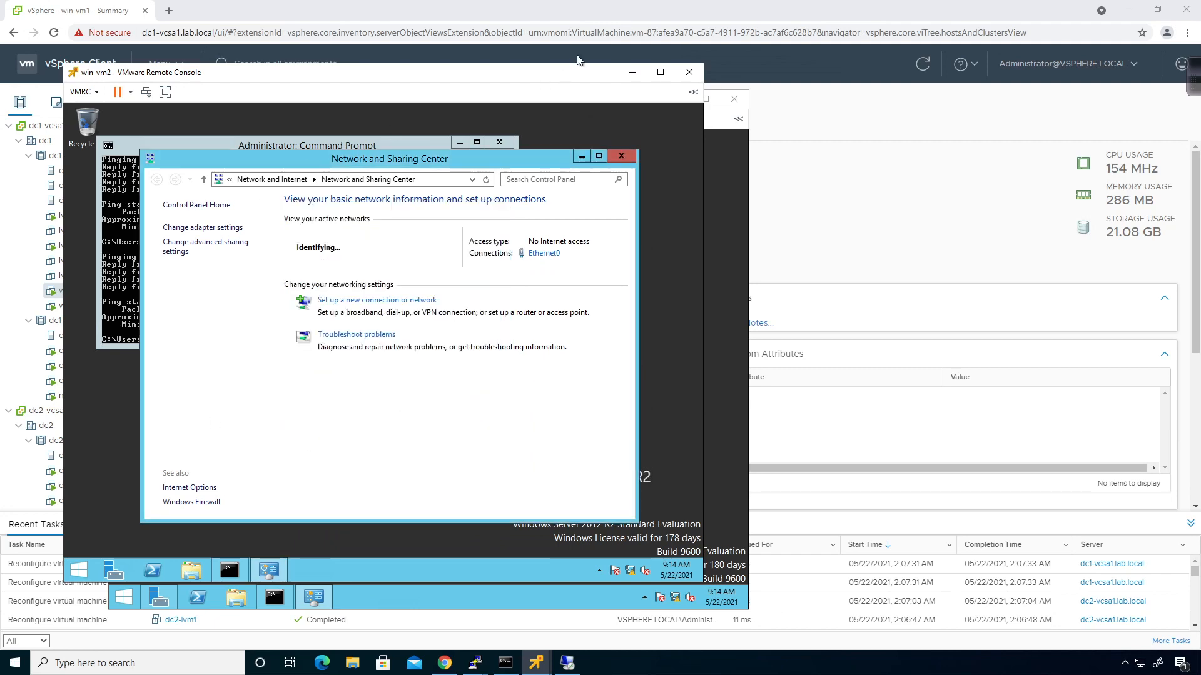
Ping 172.29.101.11 from win-vm2's Command Prompt, then select dc2-lvm2 in the vSphere inventory
drag(556, 79, 812, 80)
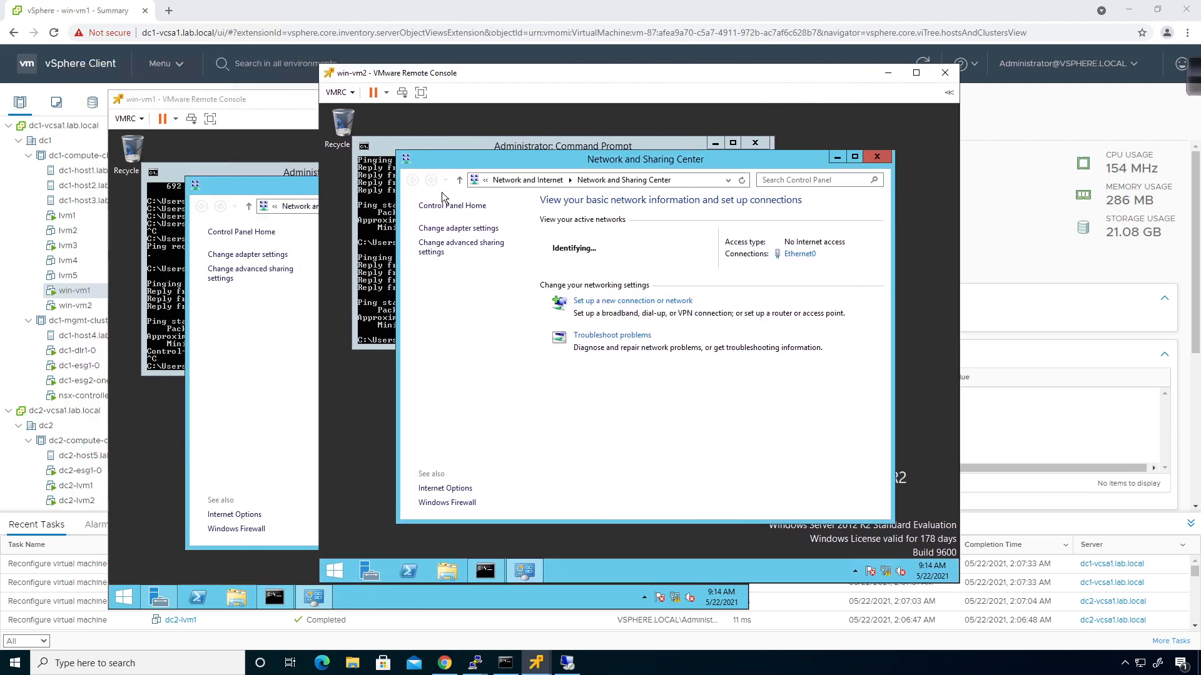
click(375, 260)
text(ping 172.29.)
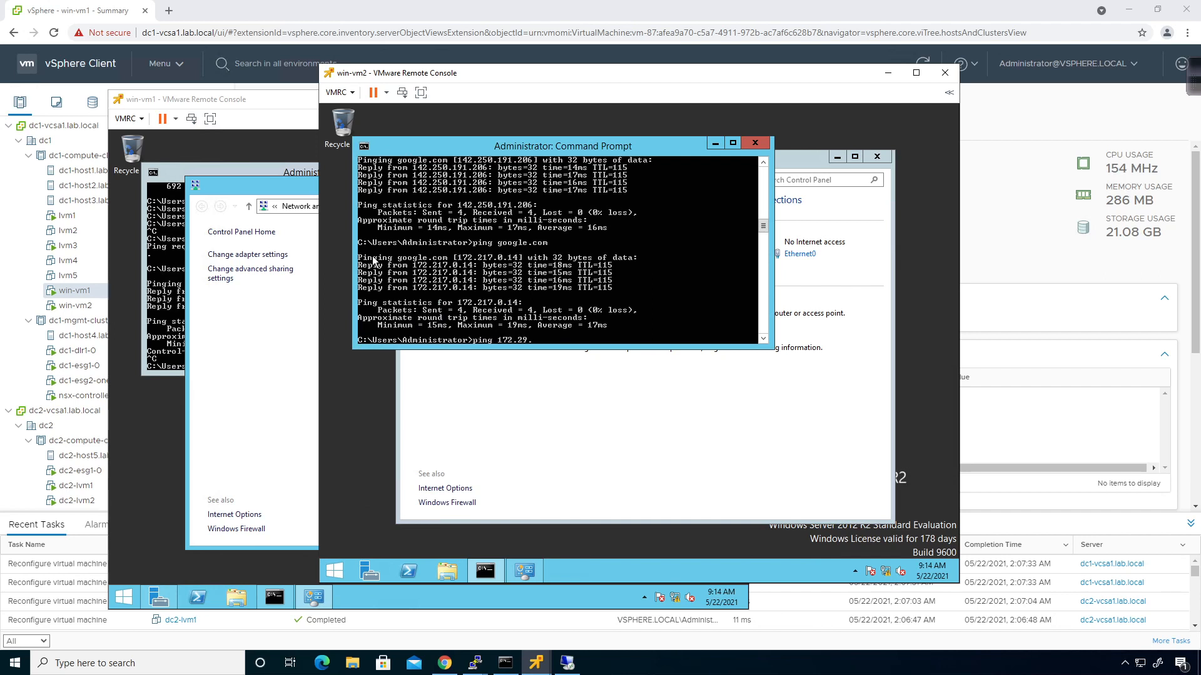
text(101.11)
key(Return)
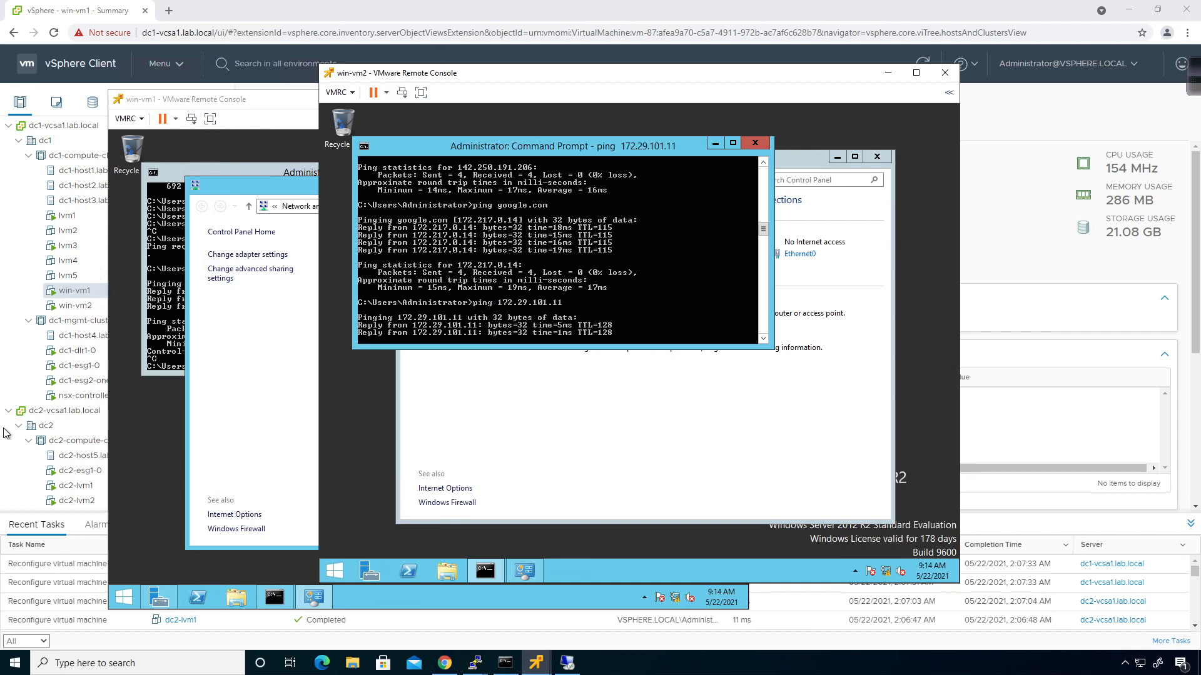
click(30, 494)
click(75, 502)
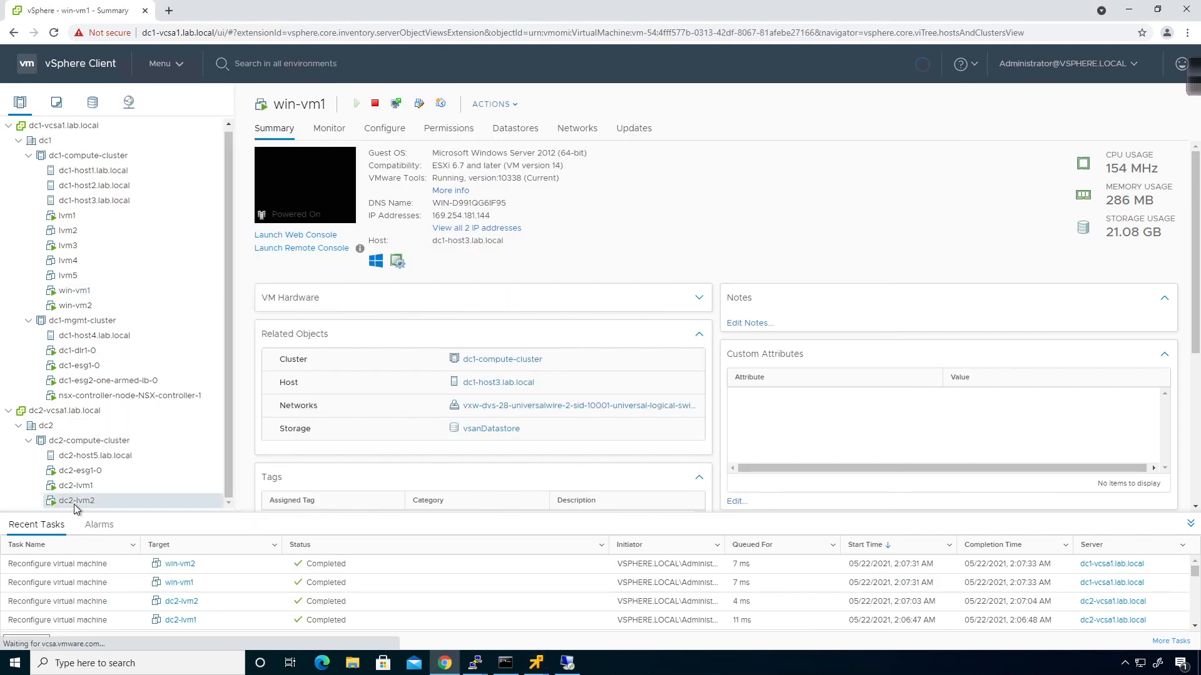
Open dc2-lvm2's remote console, accept the certificate warning, and log in with the Ubuntu password
click(331, 249)
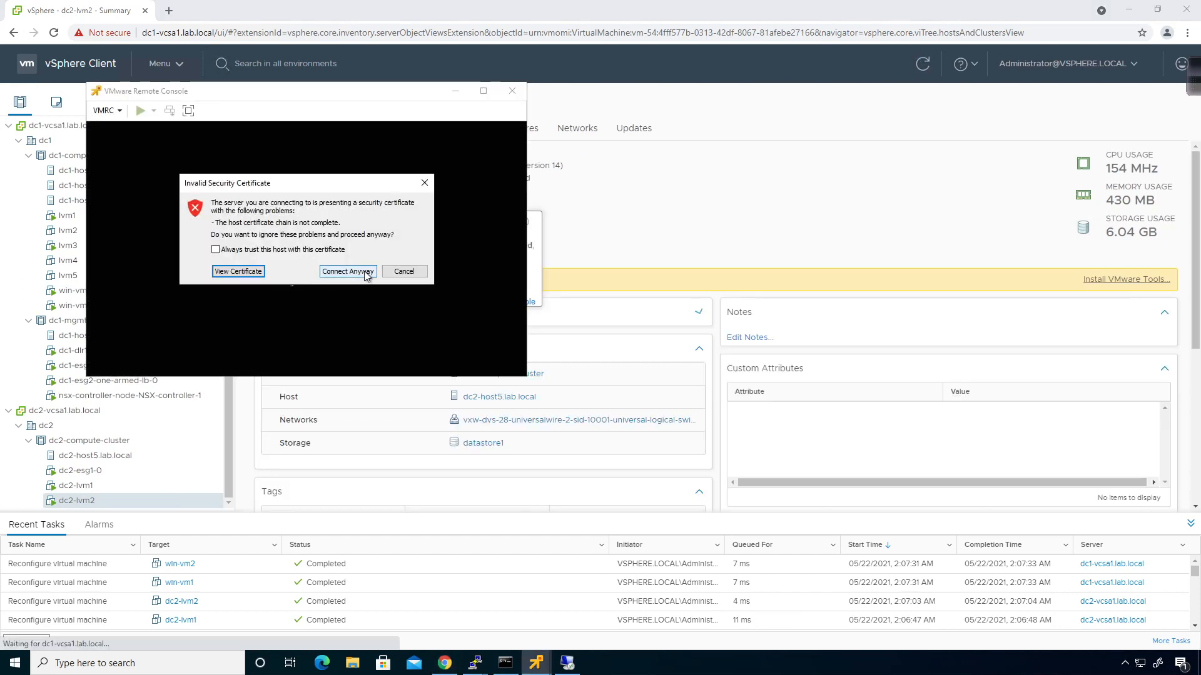
click(362, 271)
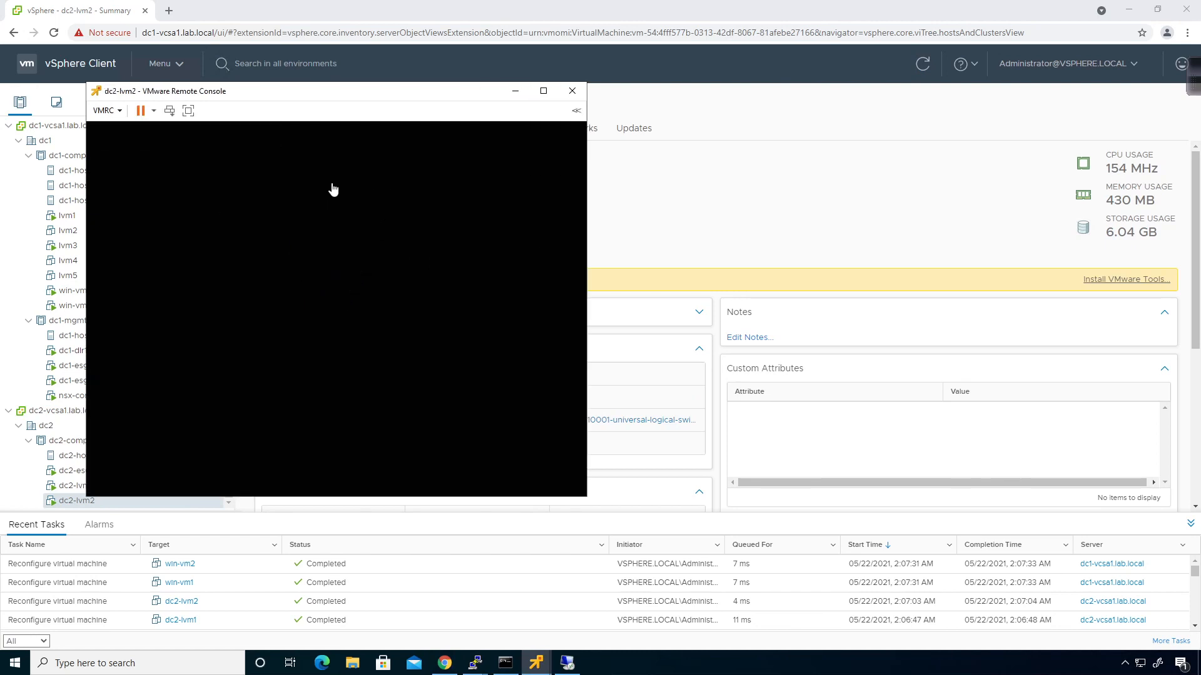
drag(275, 94, 436, 123)
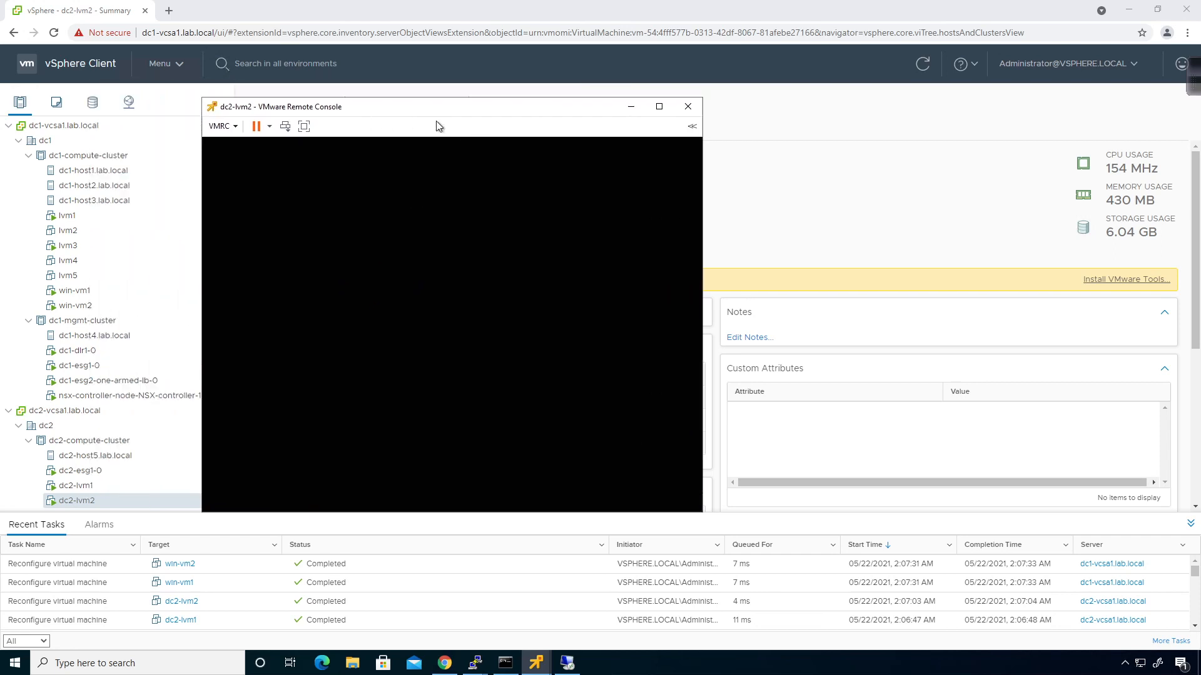
click(404, 258)
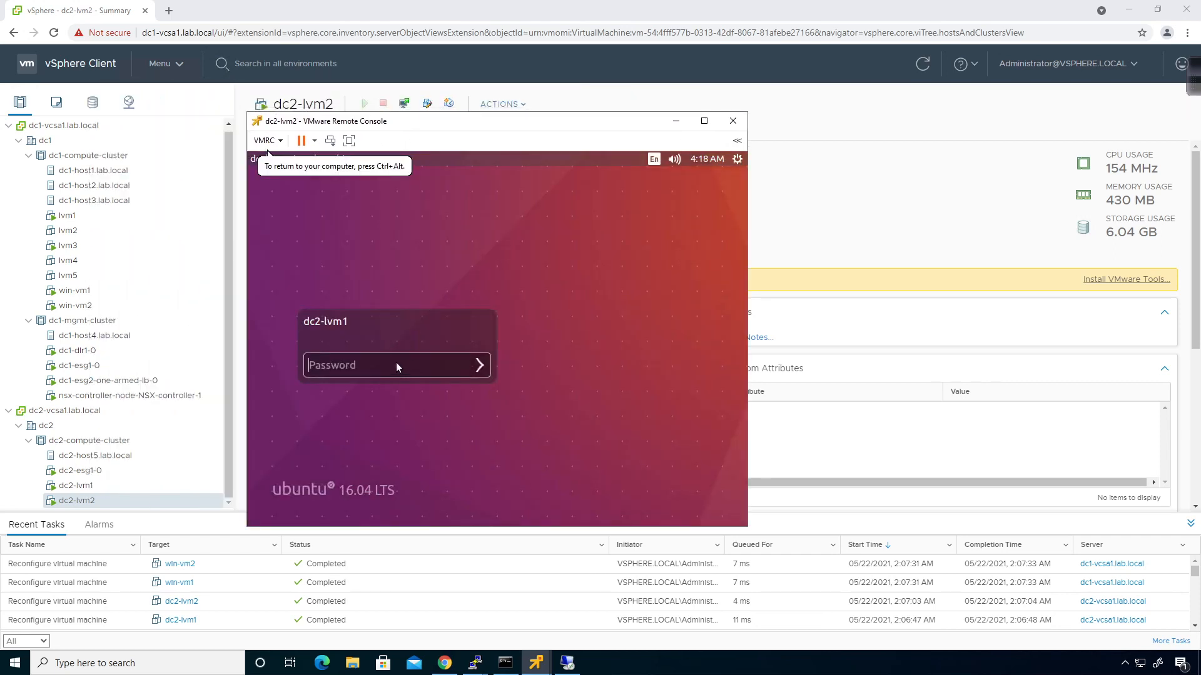
text(••••••••)
key(Return)
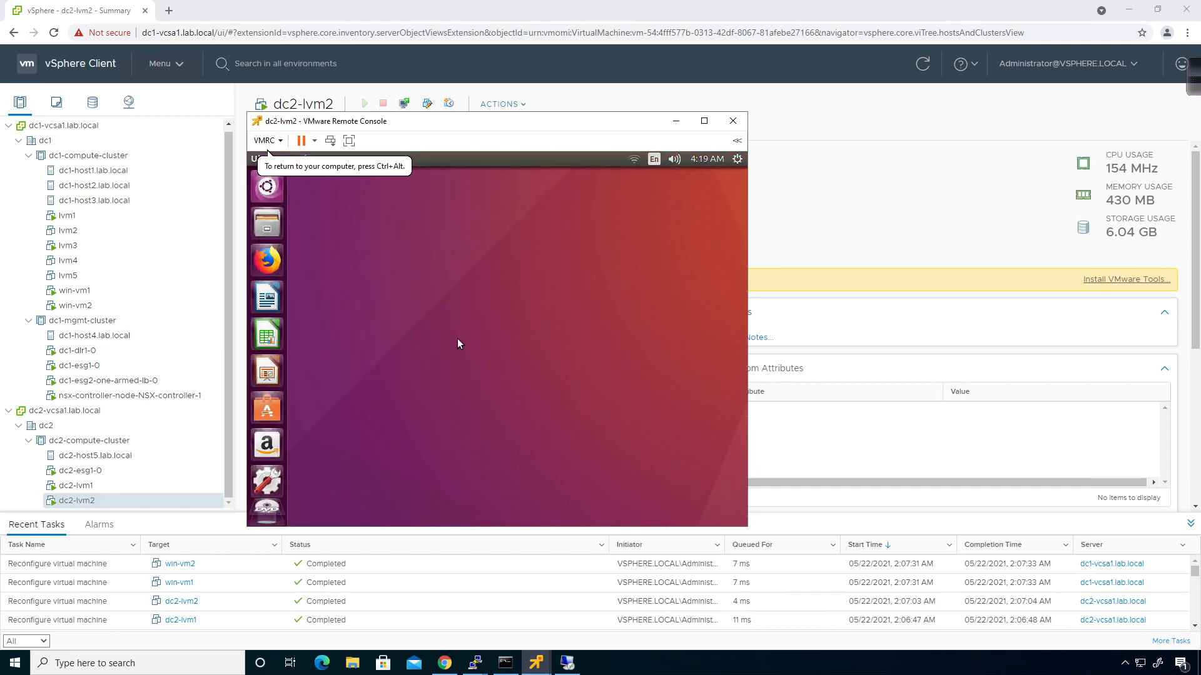
Edit Wired connection 2 and switch its IPv4 method to Manual
click(634, 161)
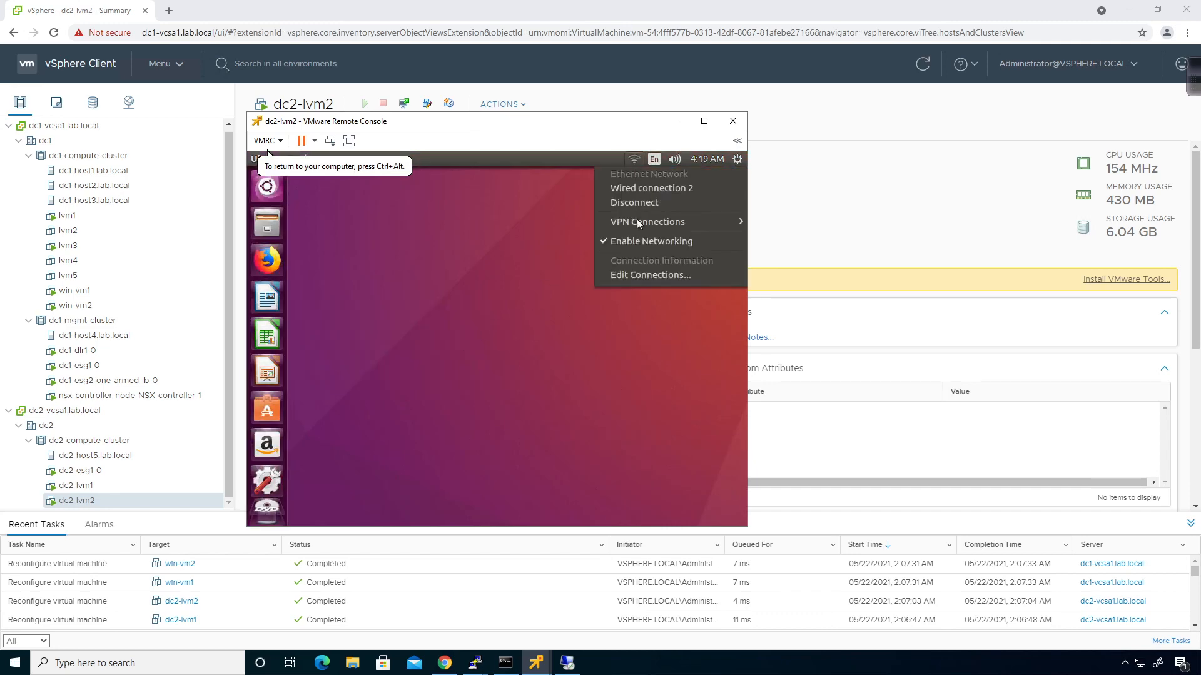
click(636, 274)
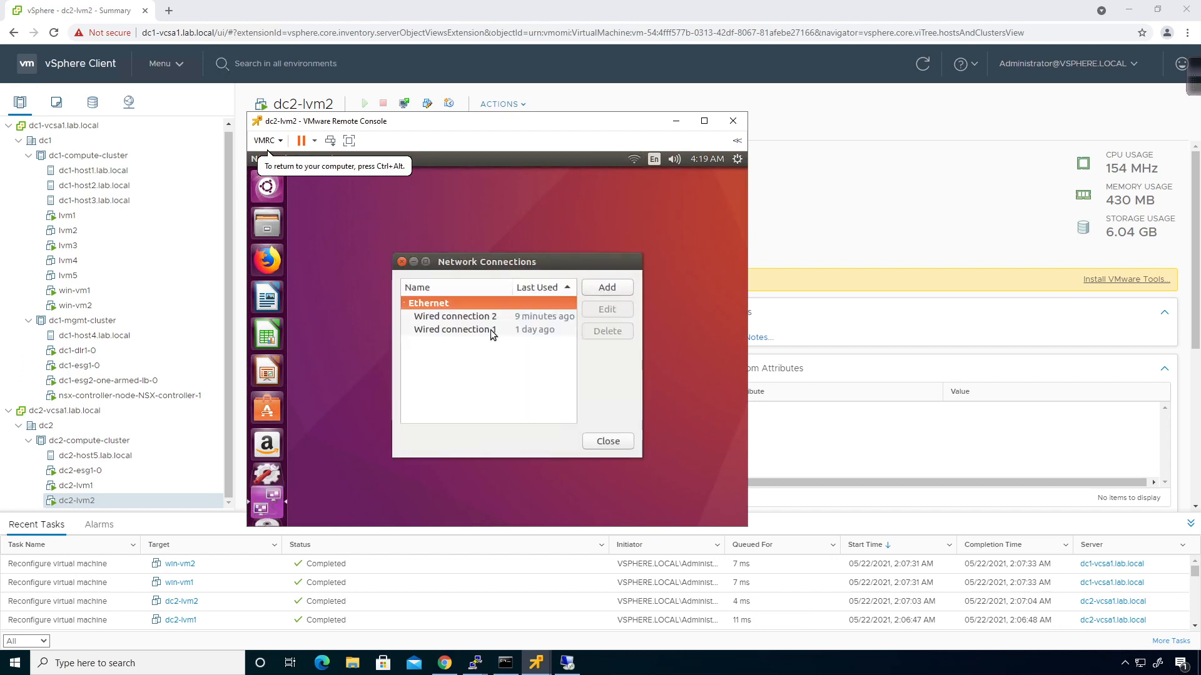
click(507, 316)
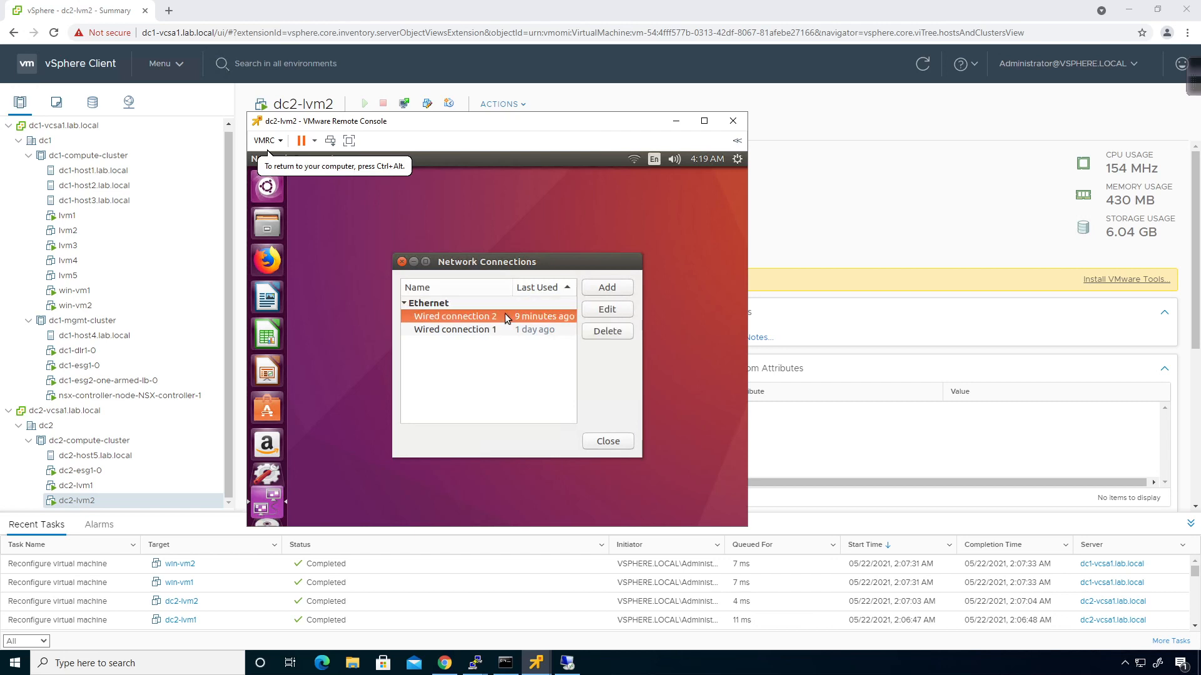
click(593, 310)
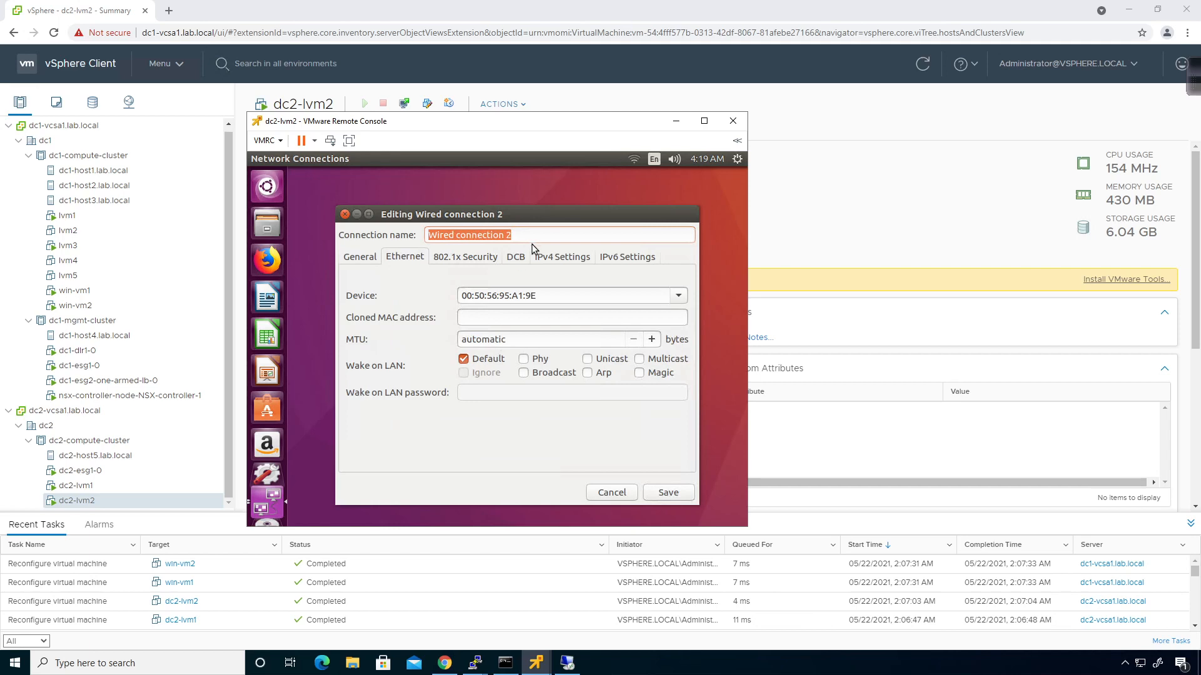
click(539, 258)
click(448, 284)
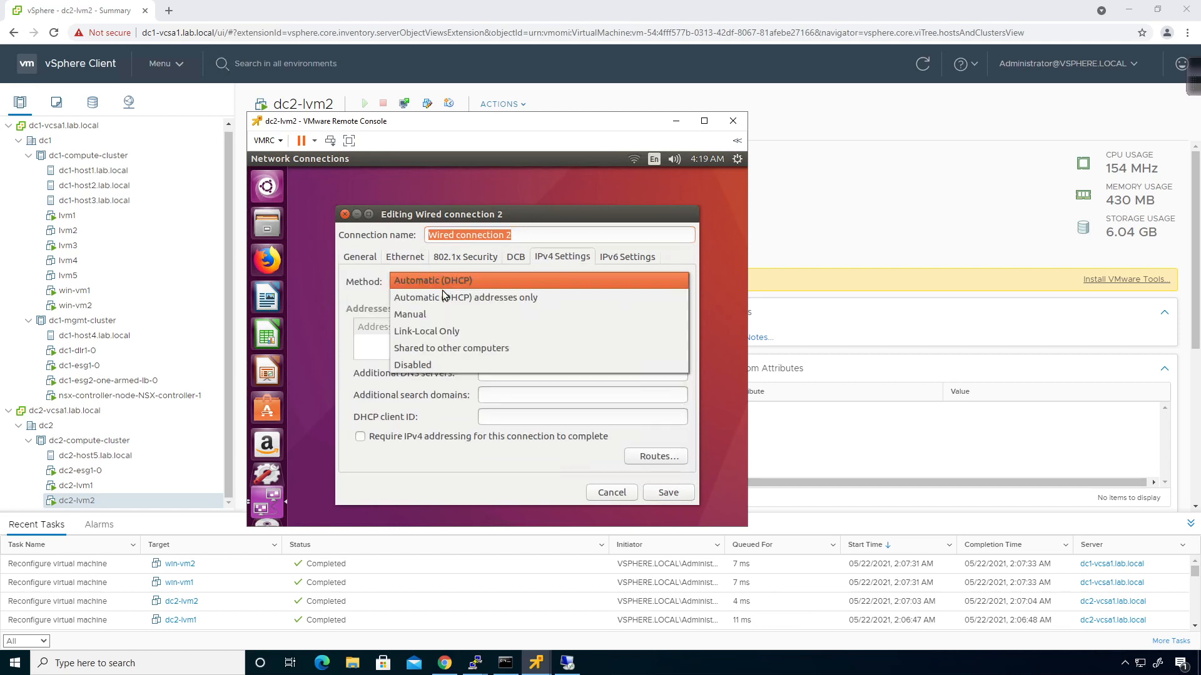
click(436, 315)
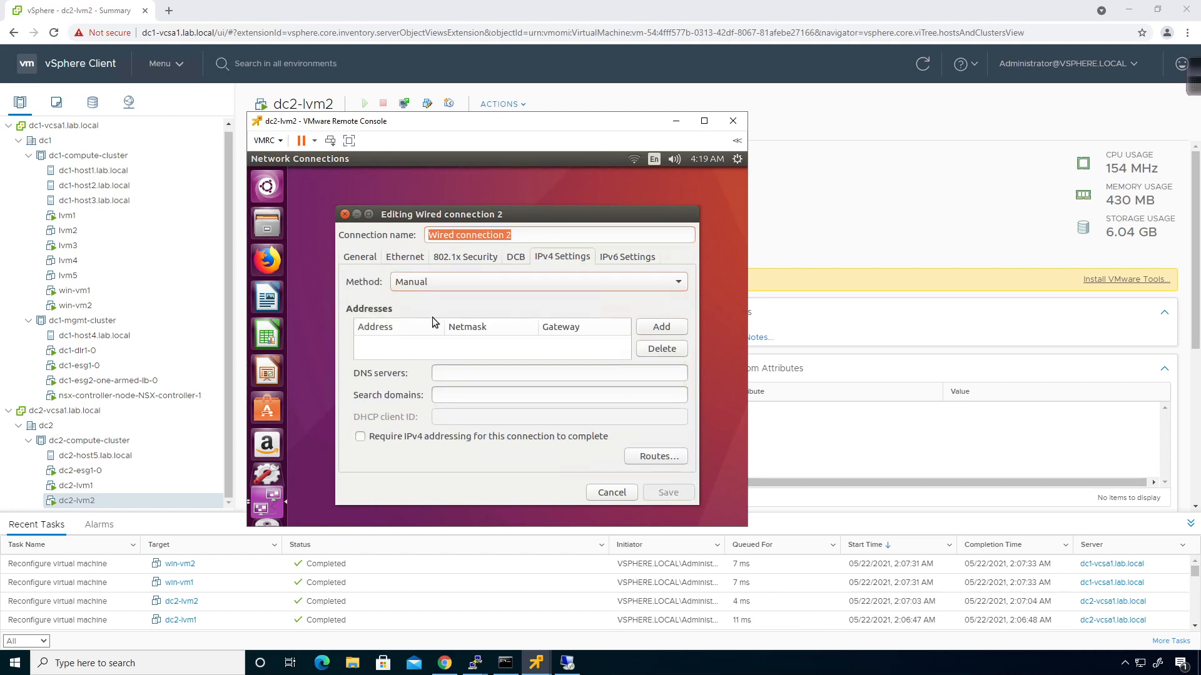
Add address 172.29.101.22/24, gateway 172.29.101.1 and DNS 8.8.8.8, then save
click(659, 328)
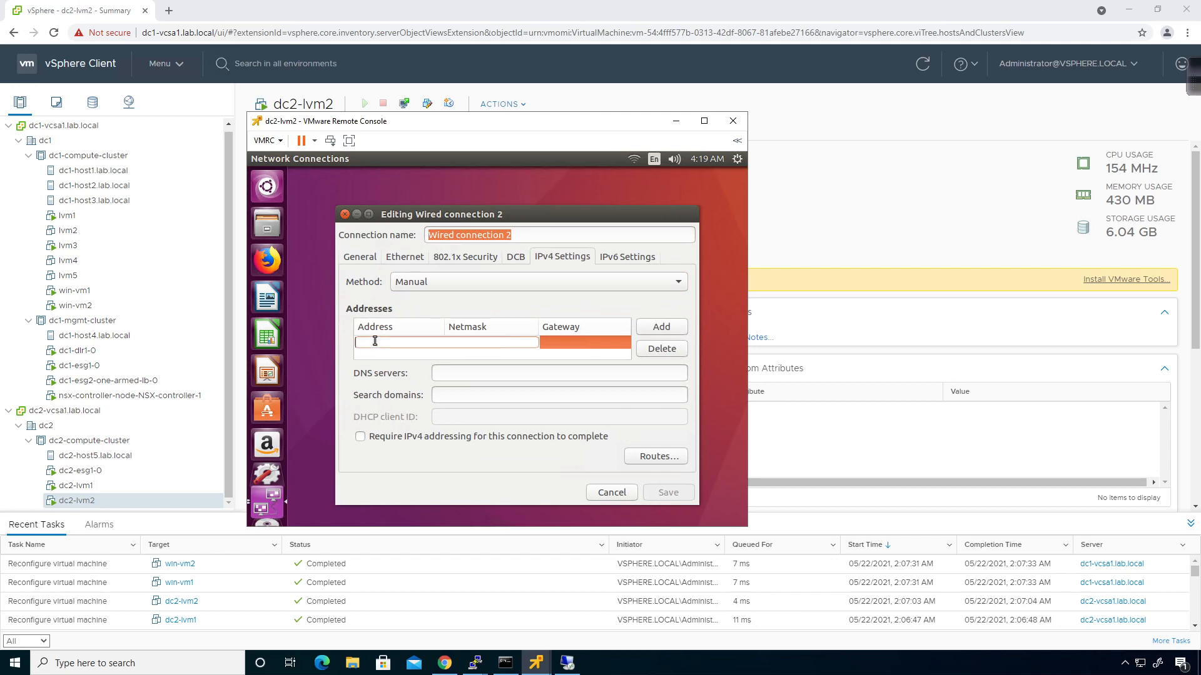
text(172.19.)
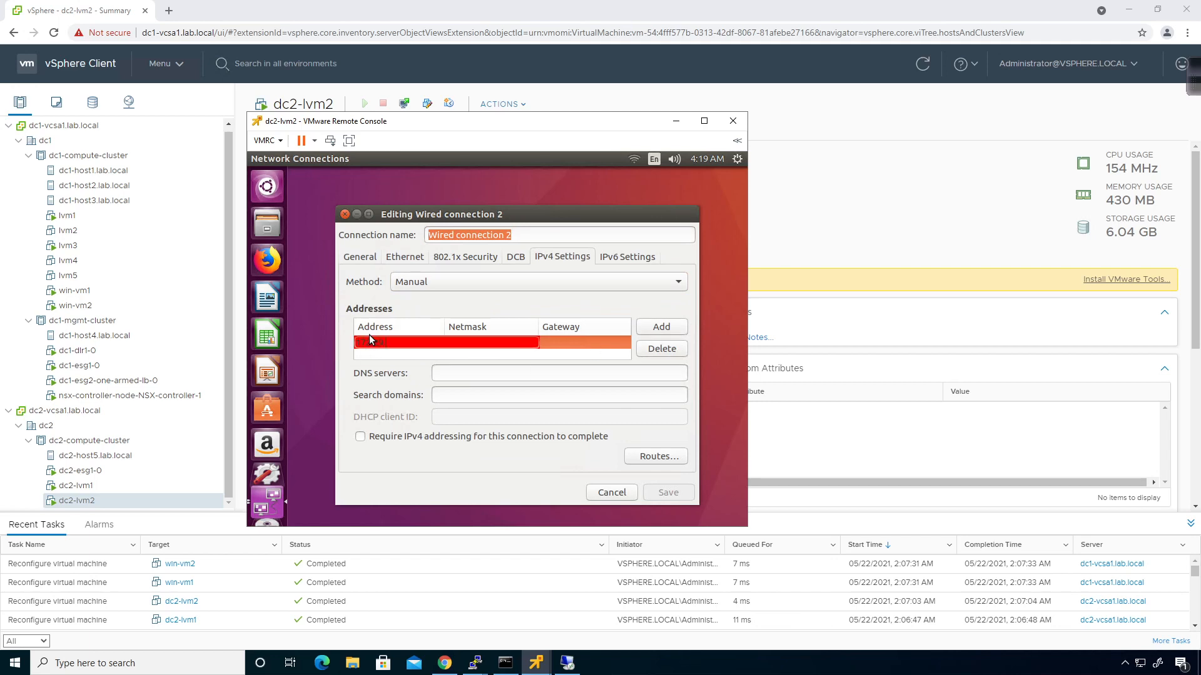
text(101.22)
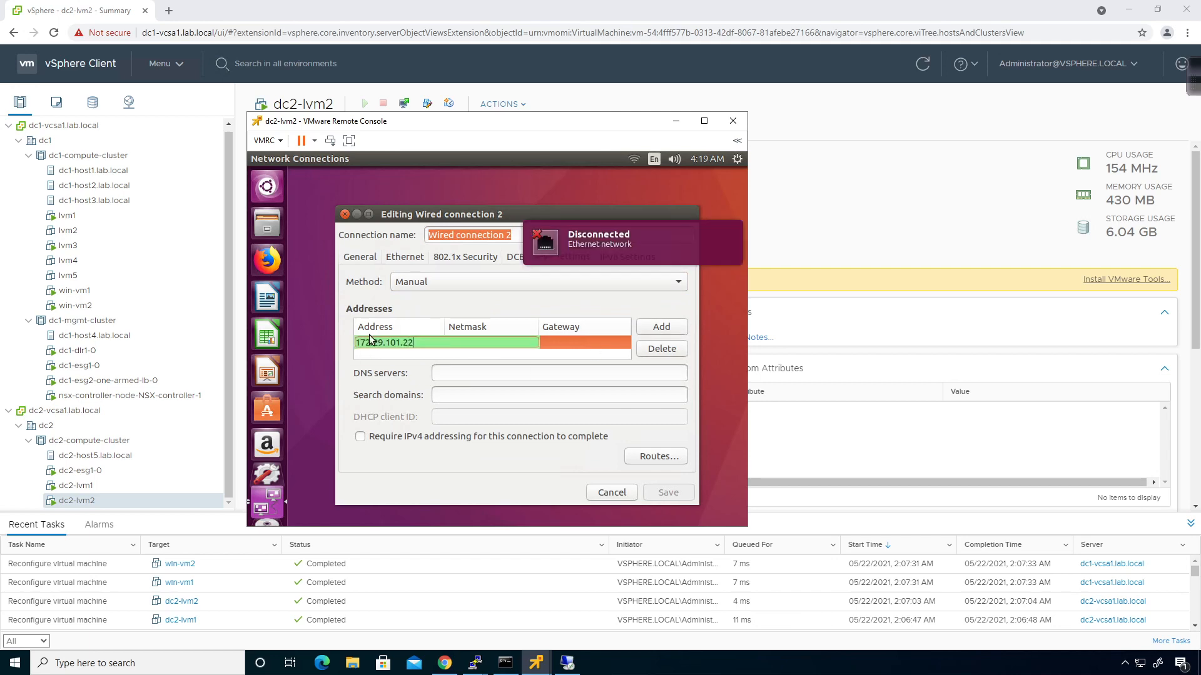
key(Tab)
text(24)
key(Tab)
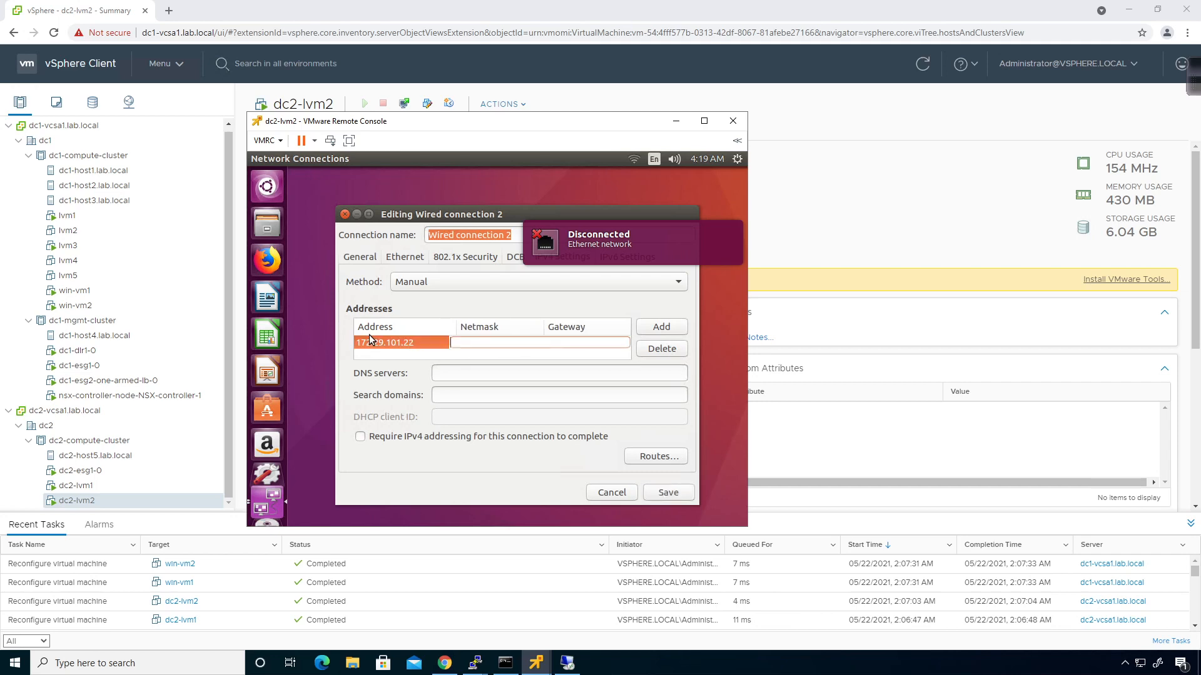
text(1)
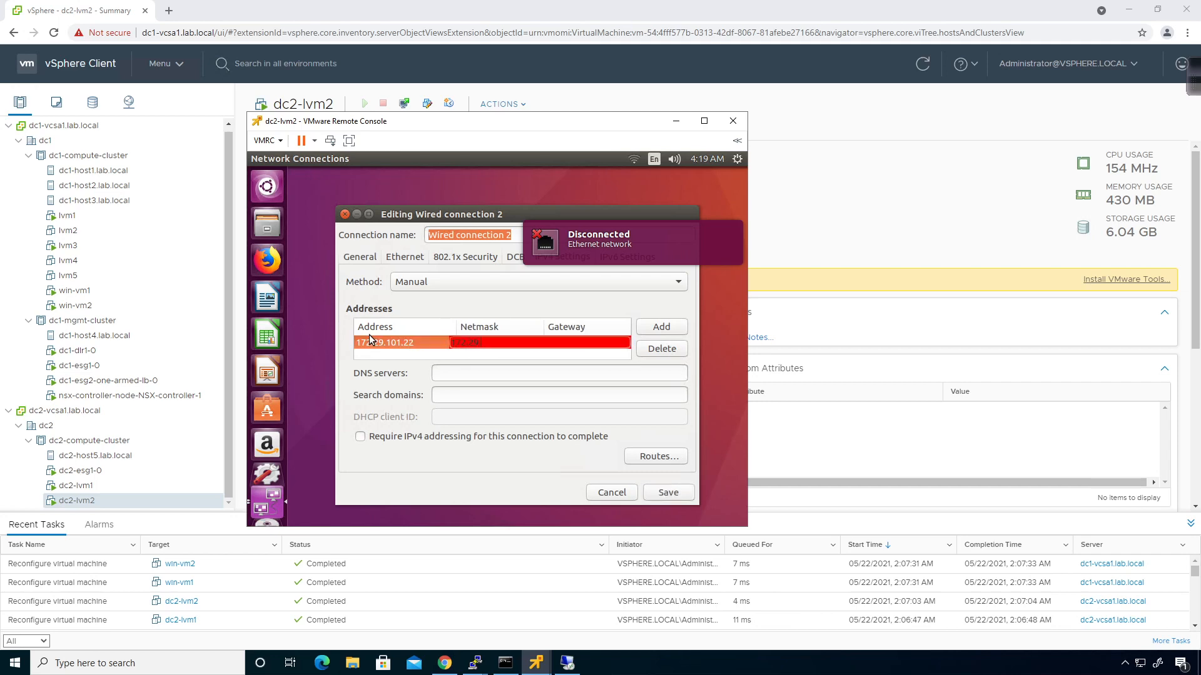
text(72.29.101.1)
key(Tab)
key(Tab)
key(Tab)
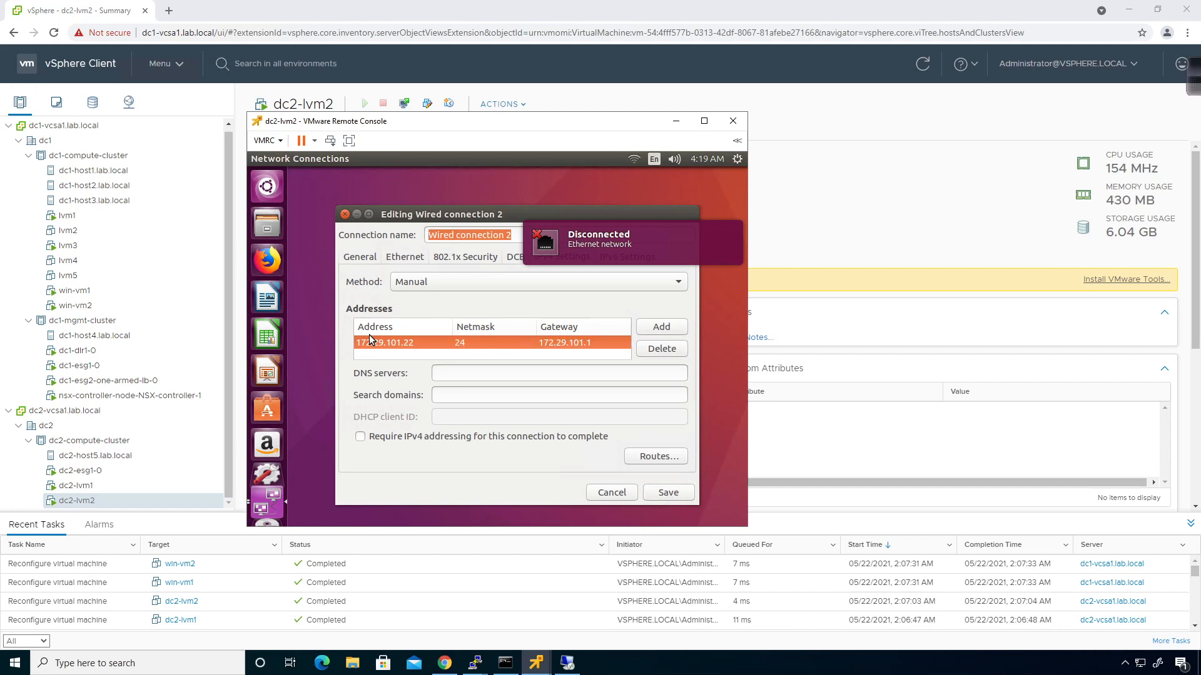
key(Tab)
text(8.8.8.8)
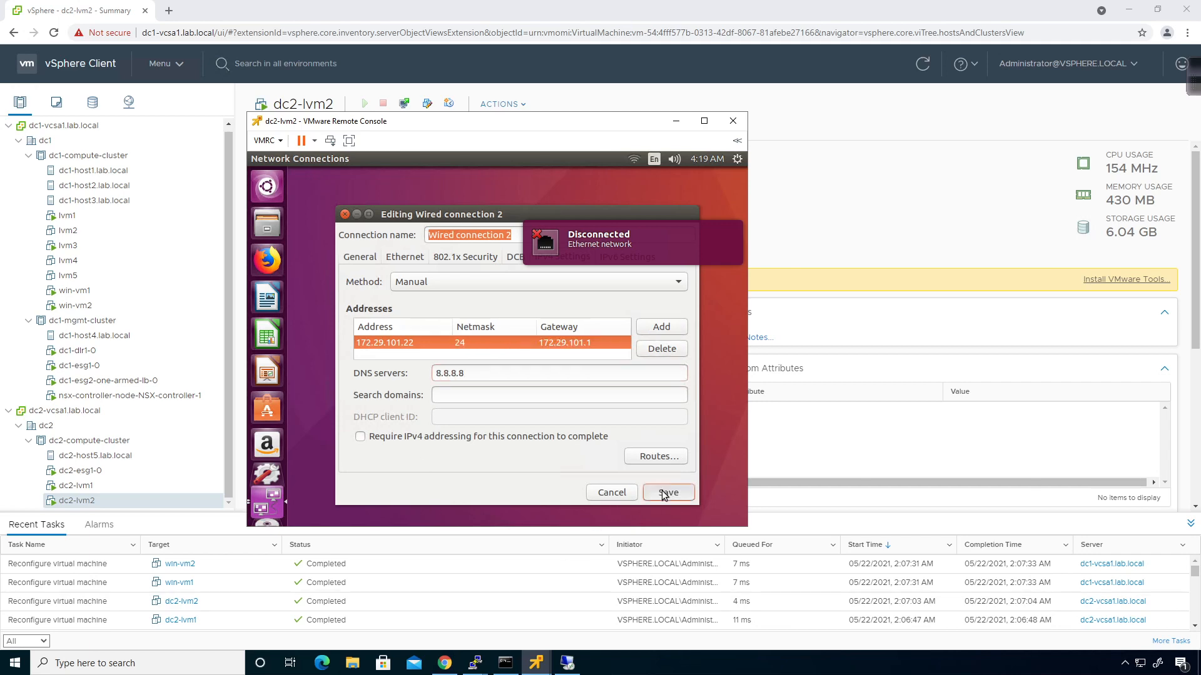
click(647, 486)
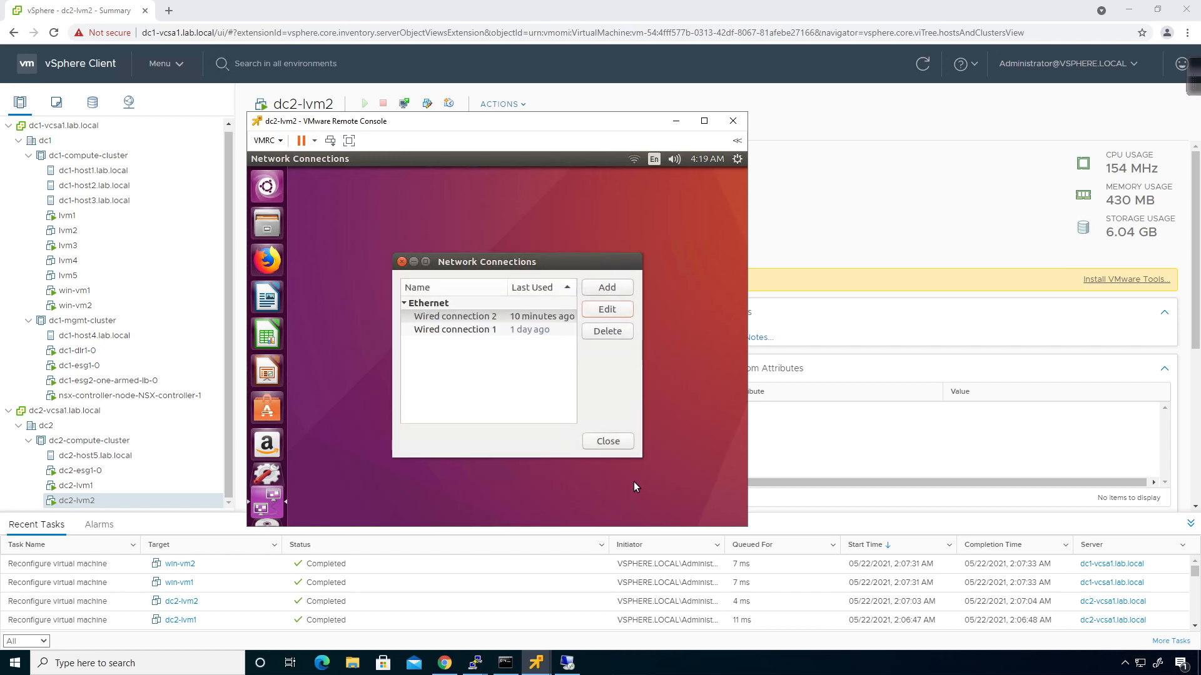
click(610, 441)
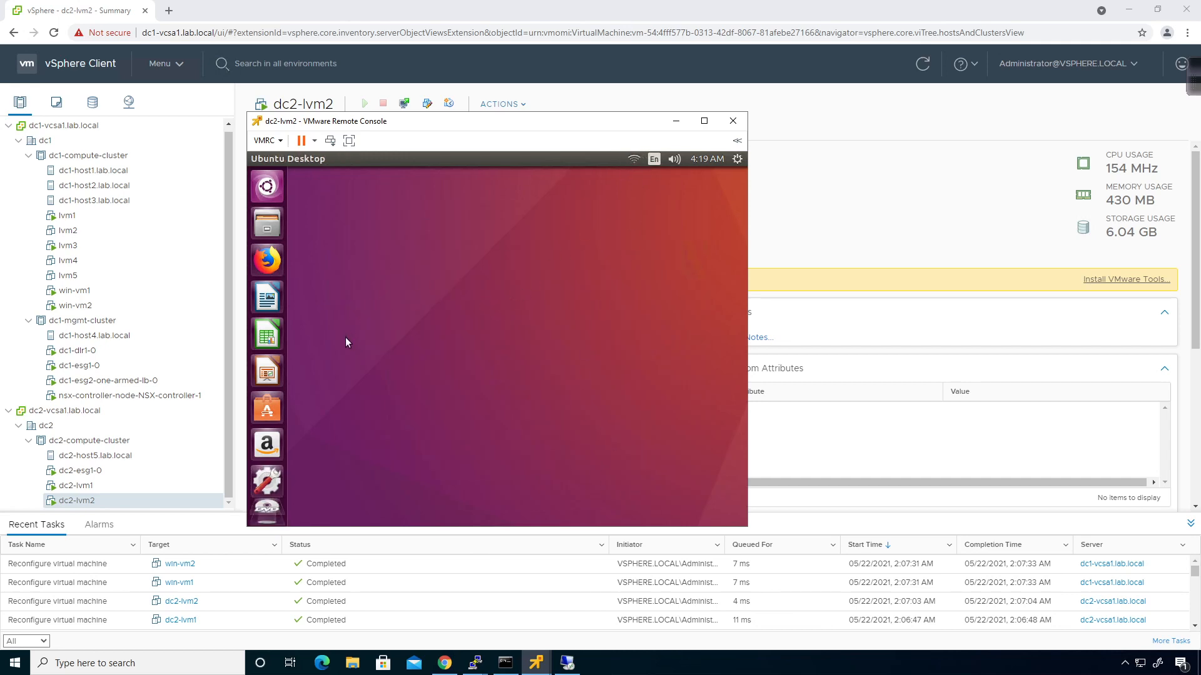
Open a terminal and run ifconfig to check the interface's new address
right_click(400, 356)
click(448, 393)
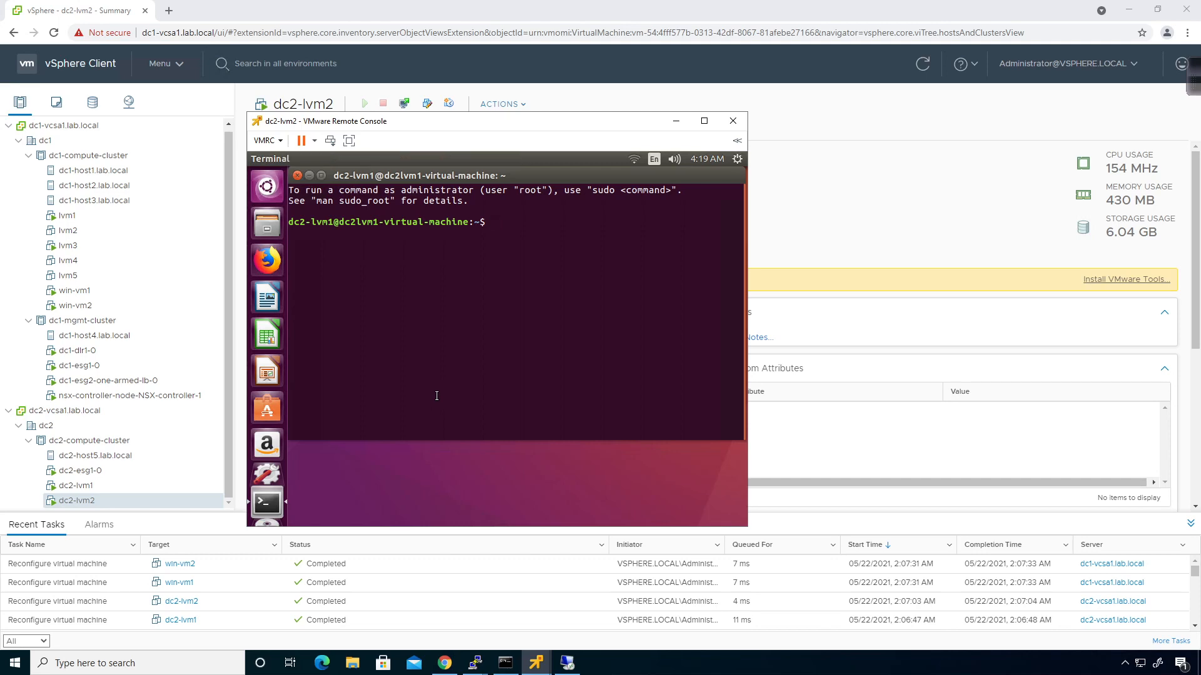
text(ifconfig)
key(Return)
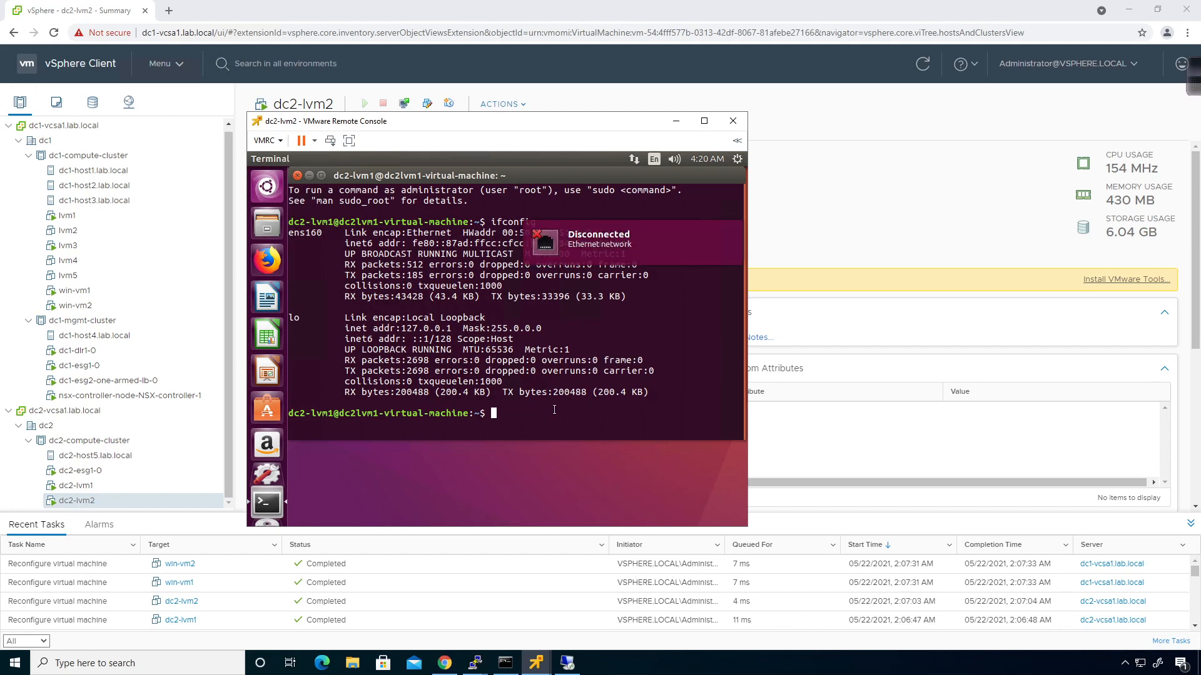
key(Up)
key(Return)
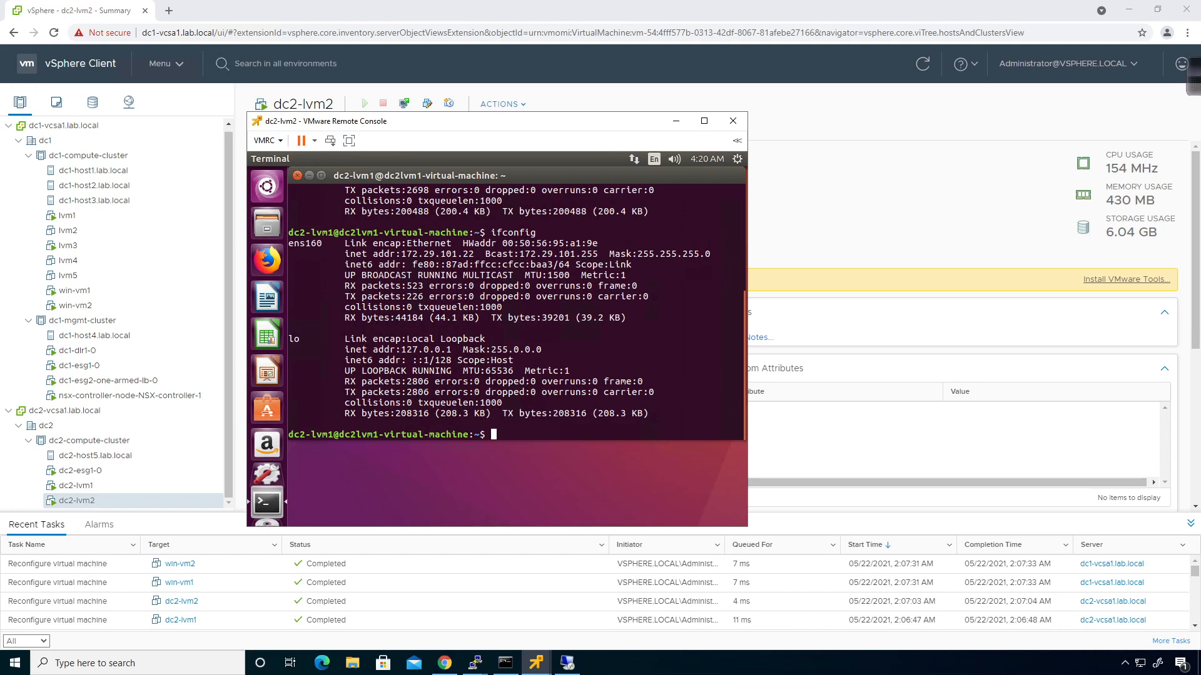
Ping 172.29.101.11 and 172.29.101.12, then return to the vSphere summary page
text(ping 172.29.101.11)
key(Return)
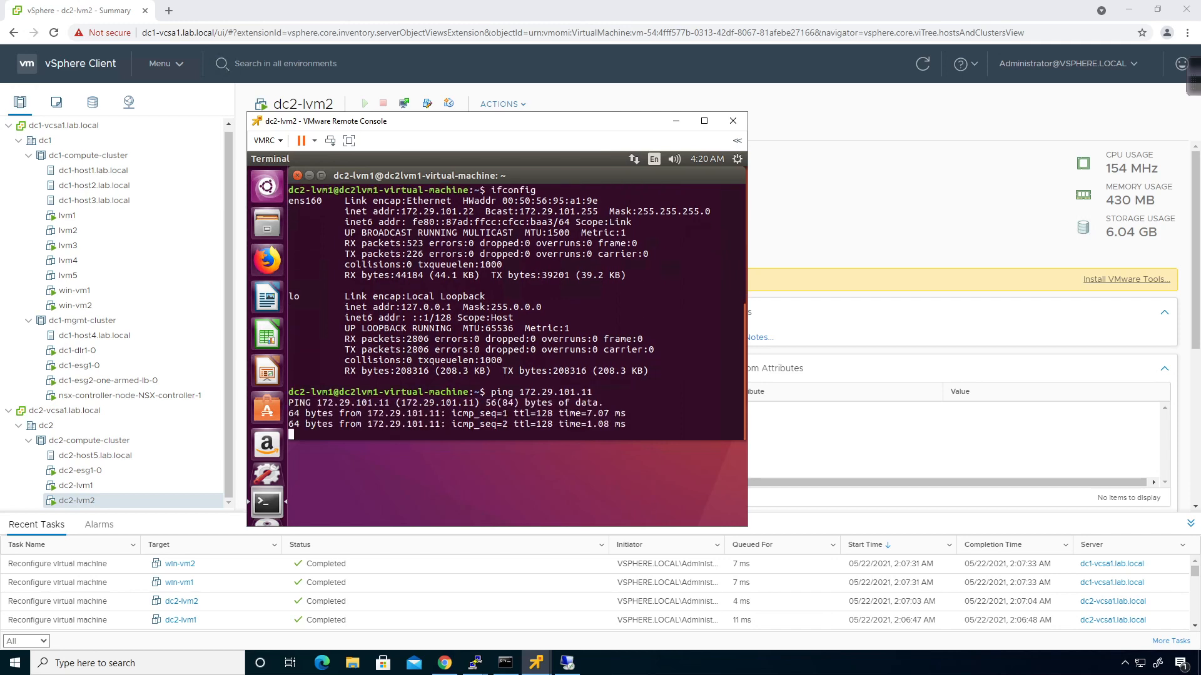
key(ctrl+c)
key(Up)
key(BackSpace)
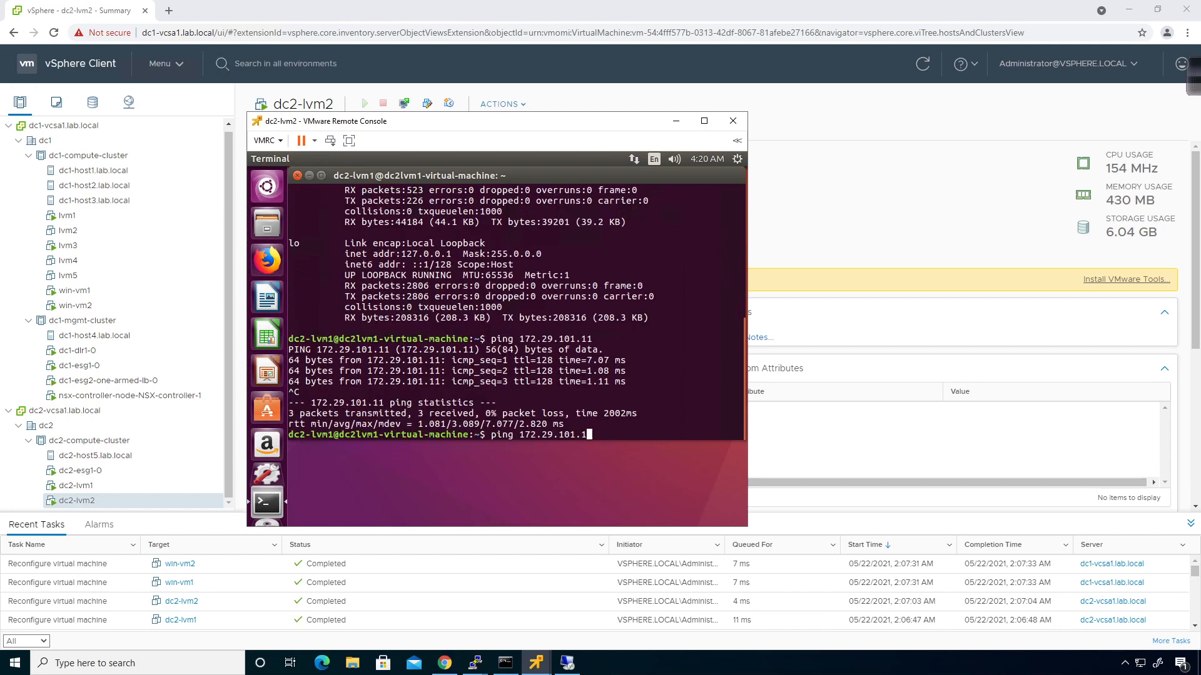
text(2)
key(Return)
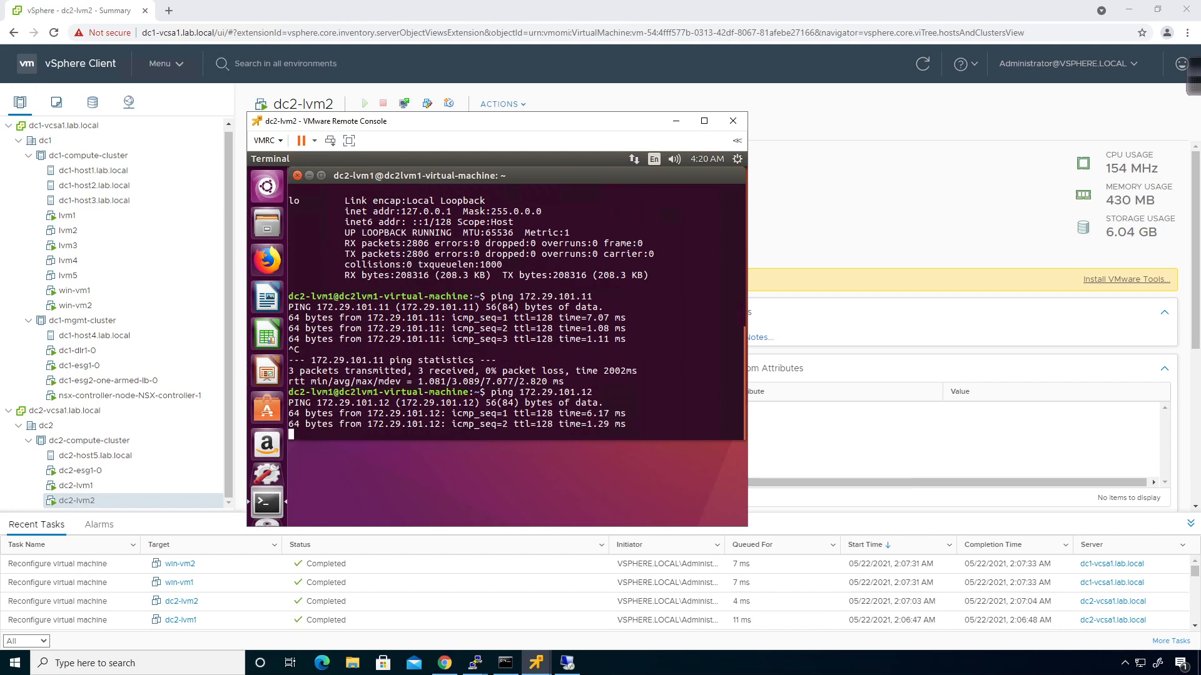
key(ctrl+c)
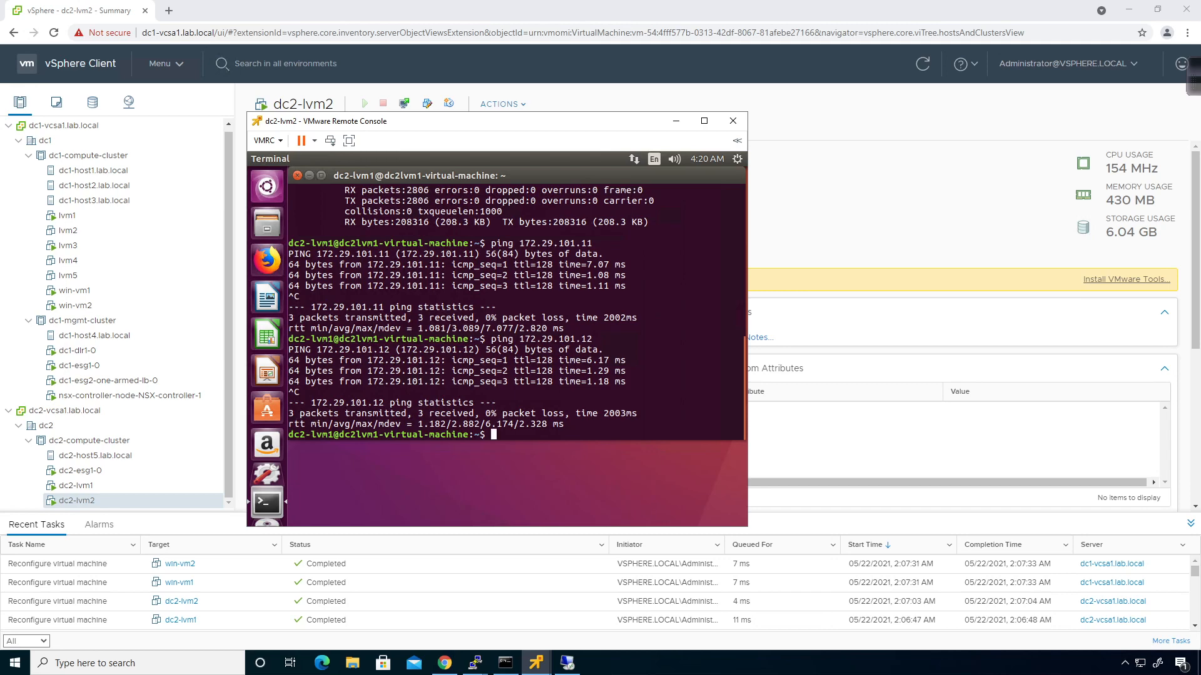
click(824, 202)
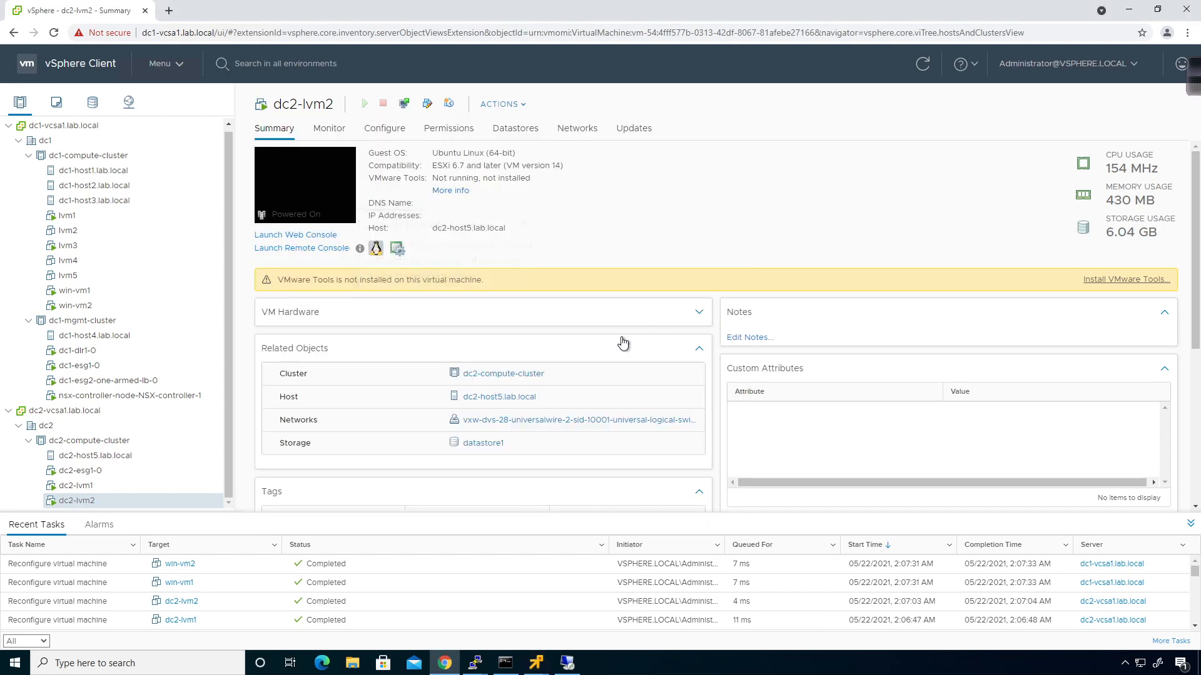